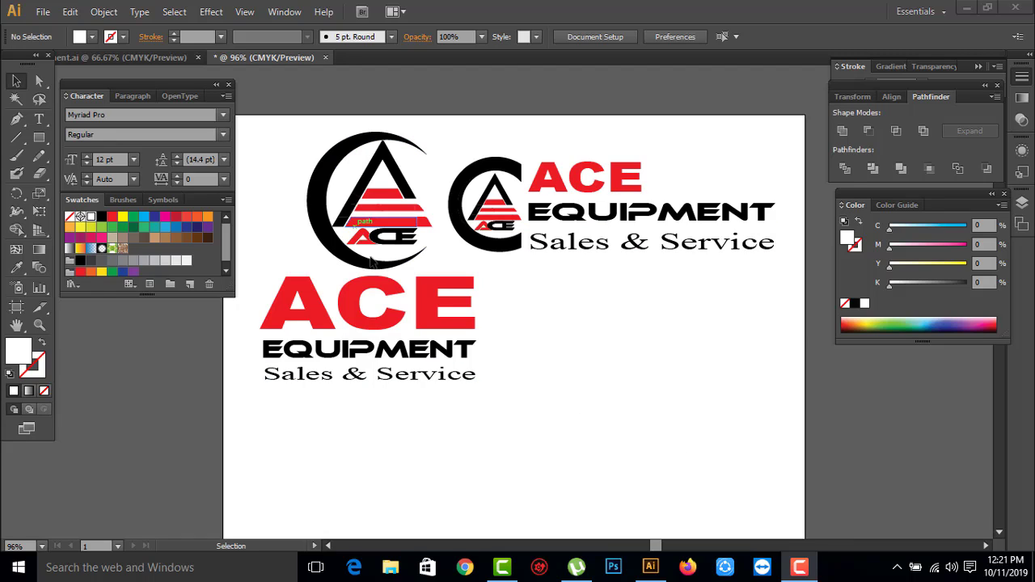
# Step: Zoom in on the top-left ACE logo and pan across it to the C mark
pyautogui.press('a')
pyautogui.press('v')
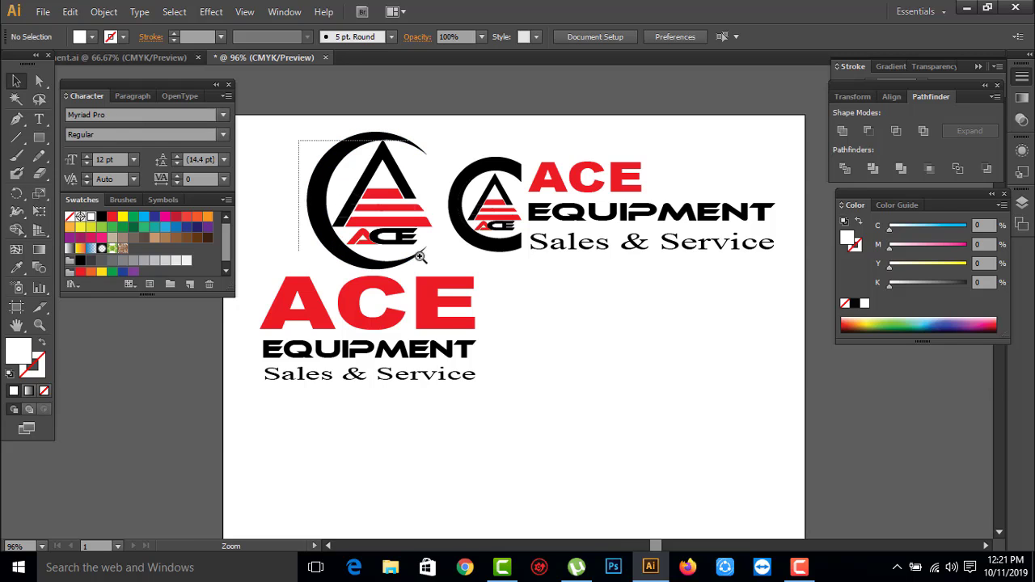
pyautogui.moveTo(301, 138); pyautogui.dragTo(429, 263)
pyautogui.moveTo(549, 331)
pyautogui.mouseDown()
pyautogui.moveTo(502, 342)
pyautogui.moveTo(541, 280)
pyautogui.mouseUp()
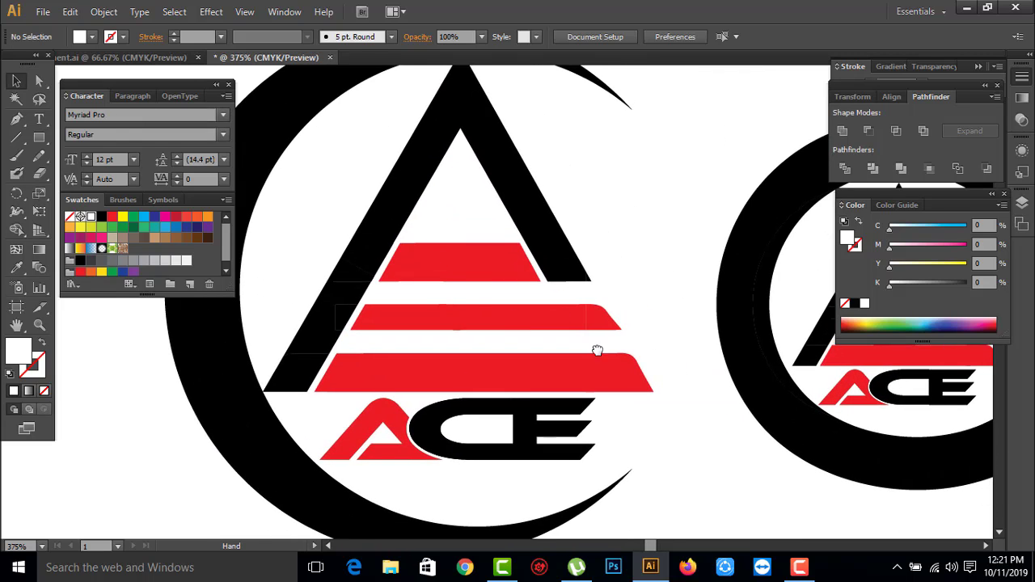
pyautogui.moveTo(596, 351); pyautogui.dragTo(152, 371)
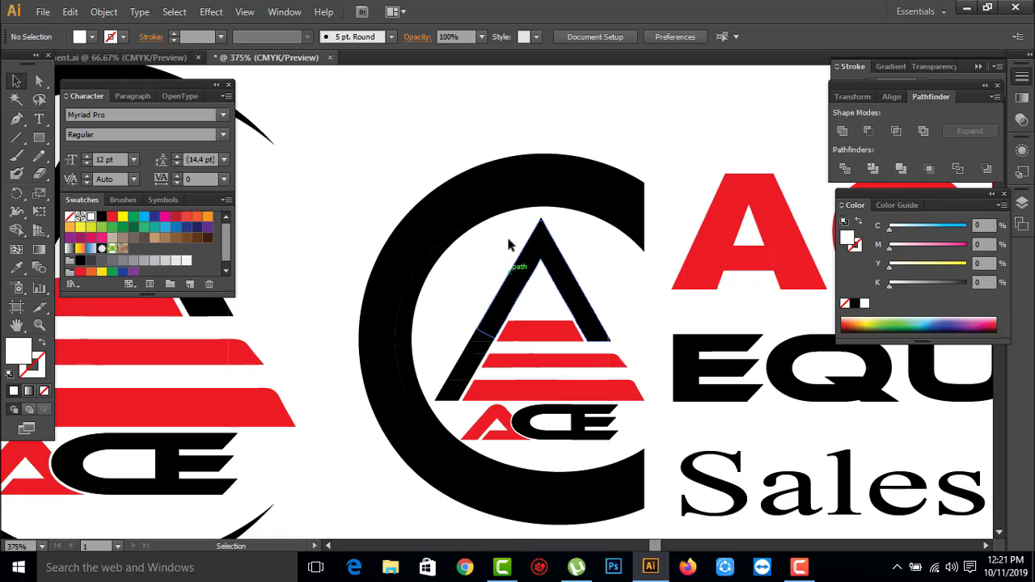
# Step: Zoom back out to 100% to see all logos and bring up the shape tools flyout
pyautogui.keyDown('ctrl'); pyautogui.keyDown('alt'); pyautogui.click(531, 439); pyautogui.keyUp('alt'); pyautogui.keyUp('ctrl')
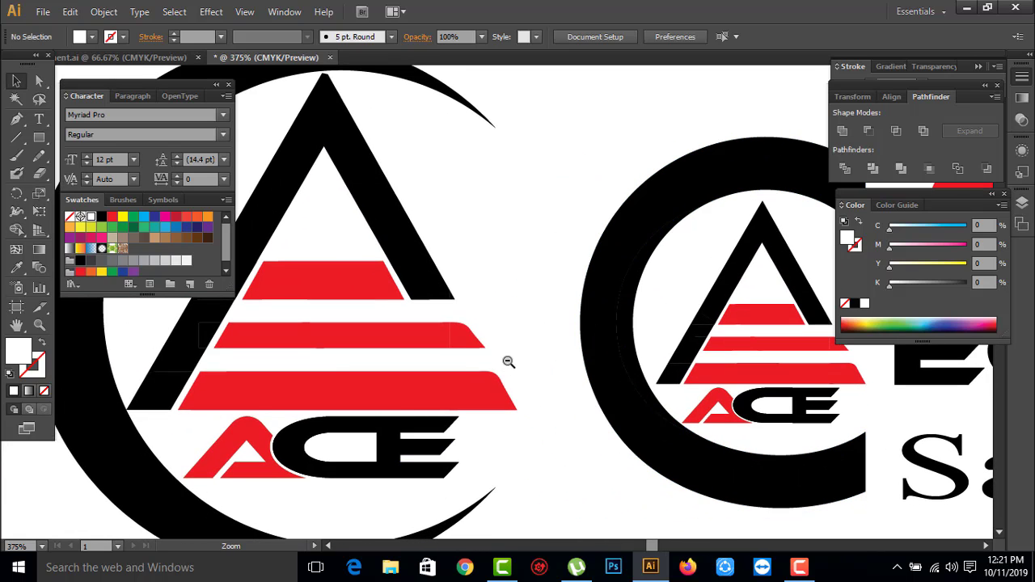
pyautogui.keyDown('ctrl'); pyautogui.keyDown('alt'); pyautogui.click(538, 364); pyautogui.keyUp('alt'); pyautogui.keyUp('ctrl')
pyautogui.keyDown('ctrl'); pyautogui.keyDown('alt'); pyautogui.click(577, 363); pyautogui.keyUp('alt'); pyautogui.keyUp('ctrl')
pyautogui.moveTo(585, 374)
pyautogui.mouseDown()
pyautogui.moveTo(680, 438)
pyautogui.moveTo(644, 424)
pyautogui.mouseUp()
pyautogui.keyDown('ctrl'); pyautogui.keyDown('alt'); pyautogui.click(675, 347); pyautogui.keyUp('alt'); pyautogui.keyUp('ctrl')
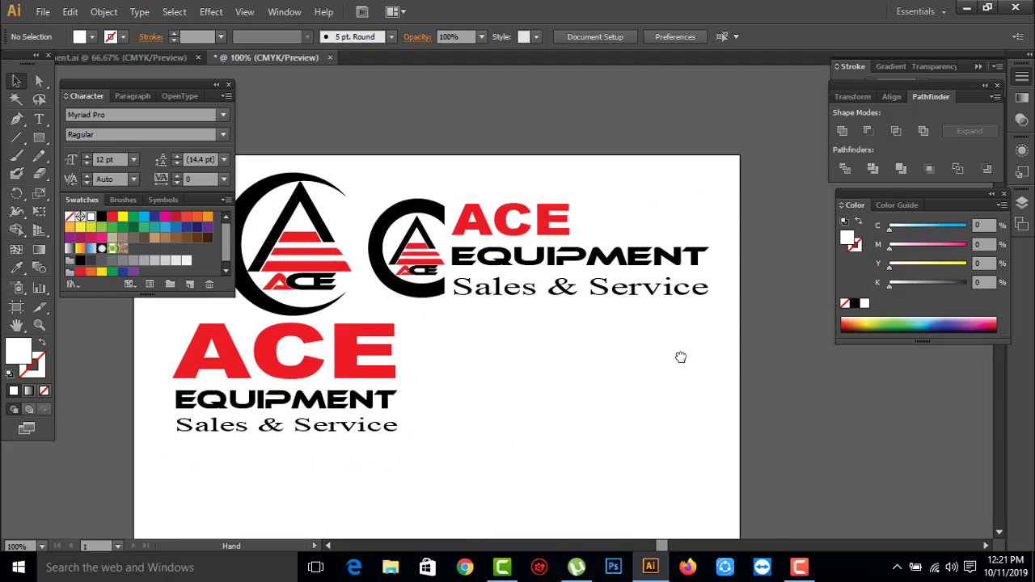
pyautogui.moveTo(596, 448); pyautogui.dragTo(556, 380)
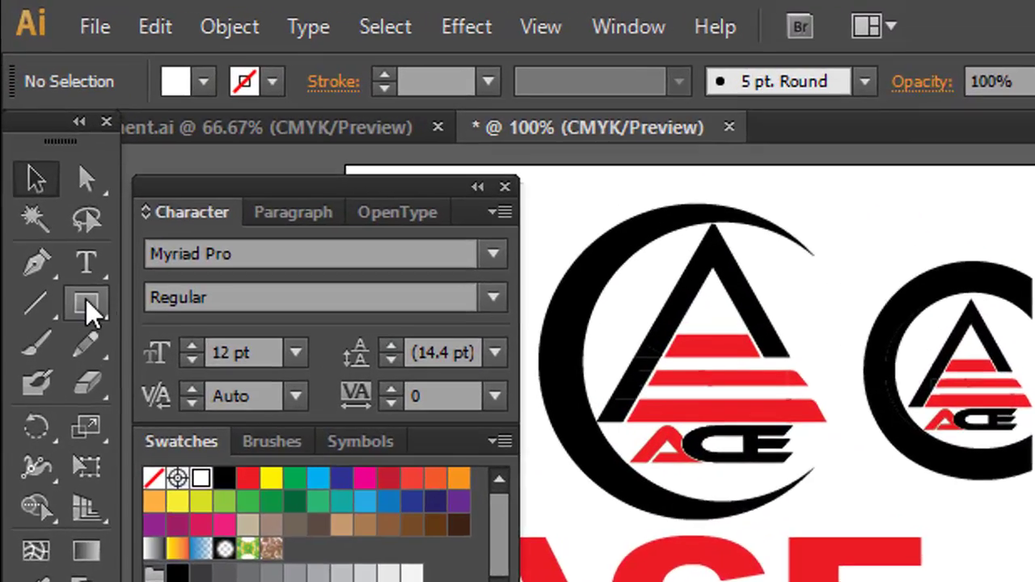
pyautogui.click(39, 139)
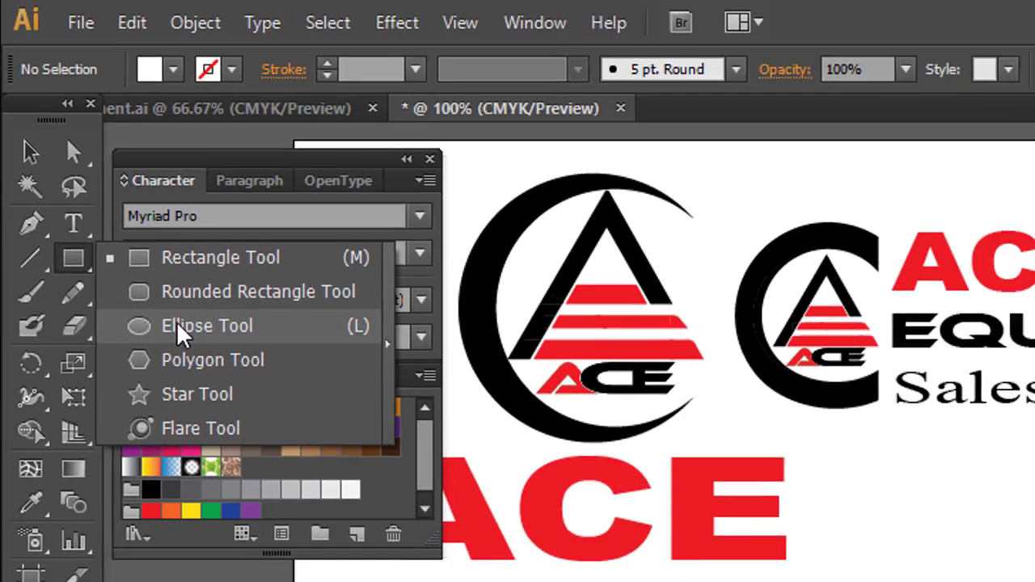
# Step: Create a 100 x 100 px circle with the Ellipse tool
pyautogui.click(234, 417)
pyautogui.click(644, 318)
pyautogui.write('100')
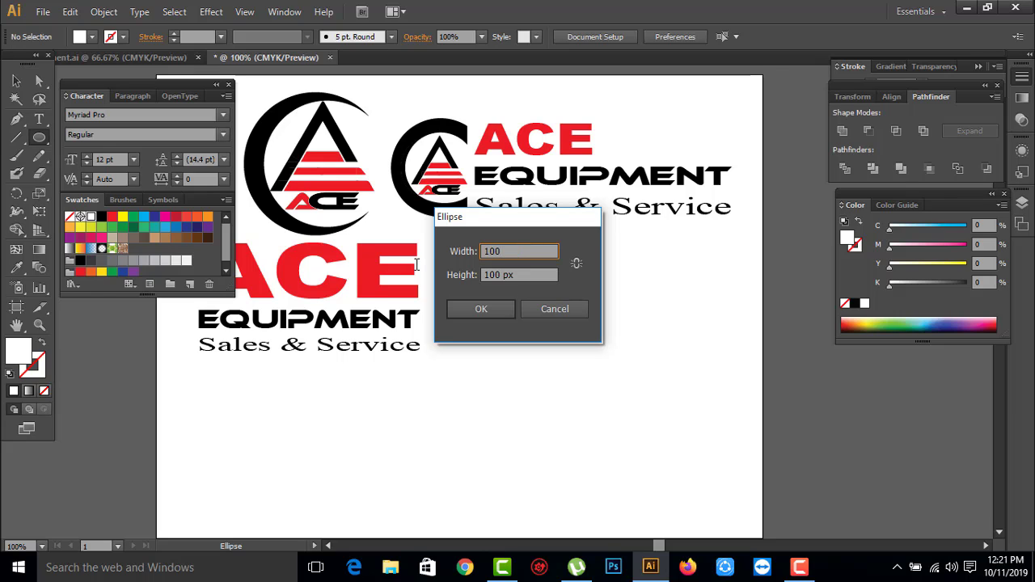
pyautogui.press('Tab')
pyautogui.write('1')
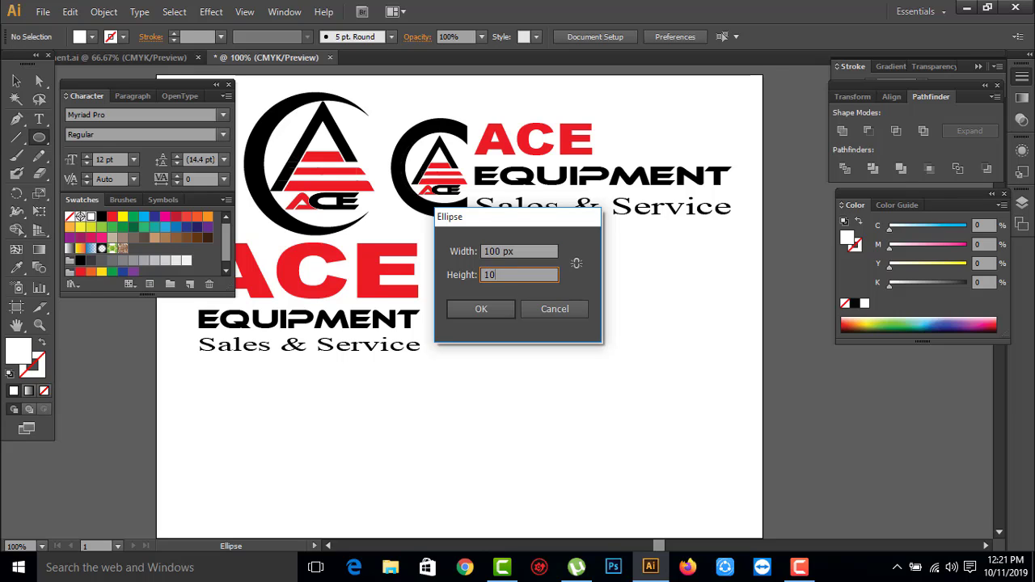
pyautogui.write('0')
pyautogui.press('Return')
pyautogui.click(15, 80)
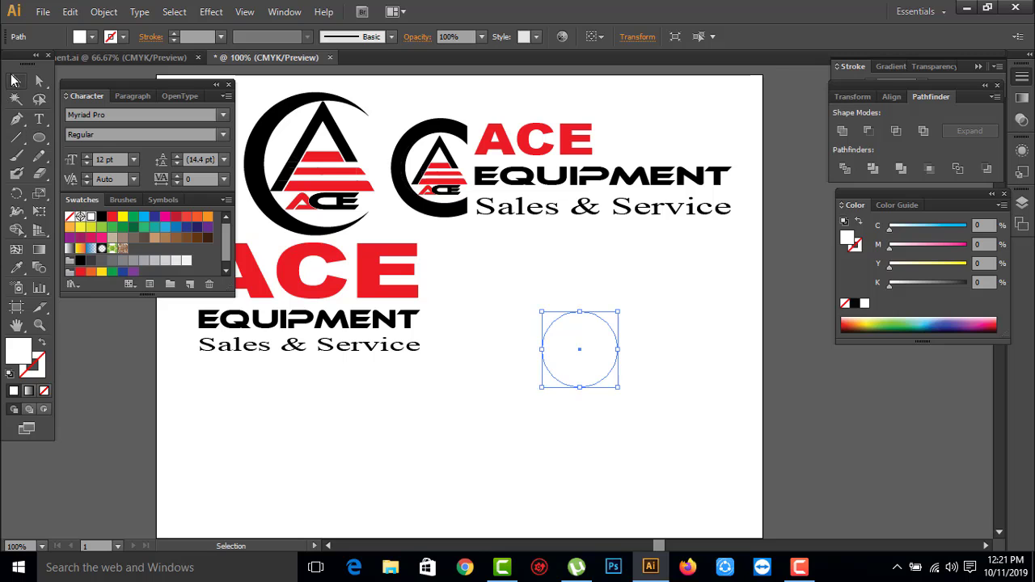
# Step: Set the circle's stroke weight to 20 pt in the Stroke panel
pyautogui.click(847, 65)
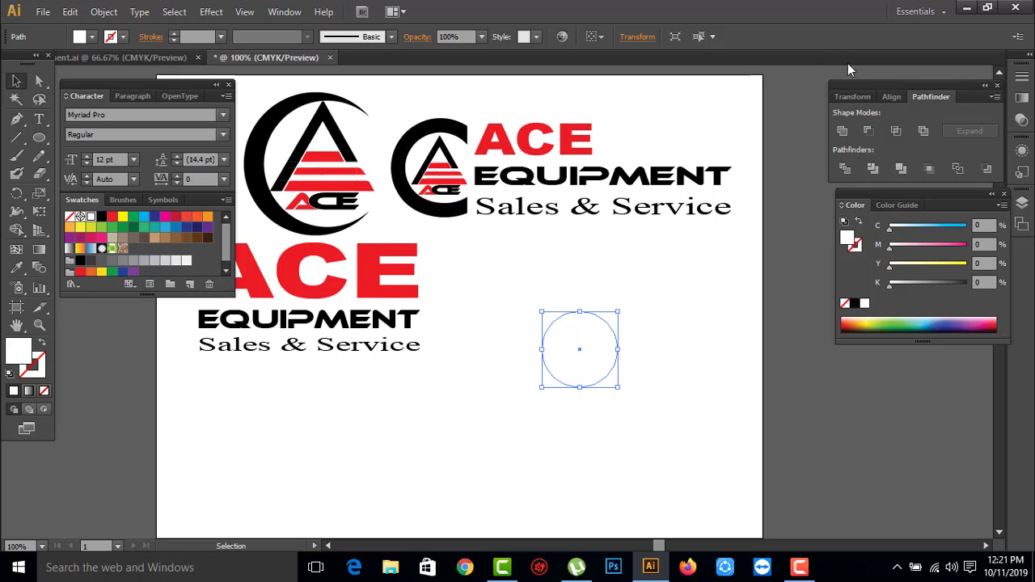
pyautogui.click(1021, 78)
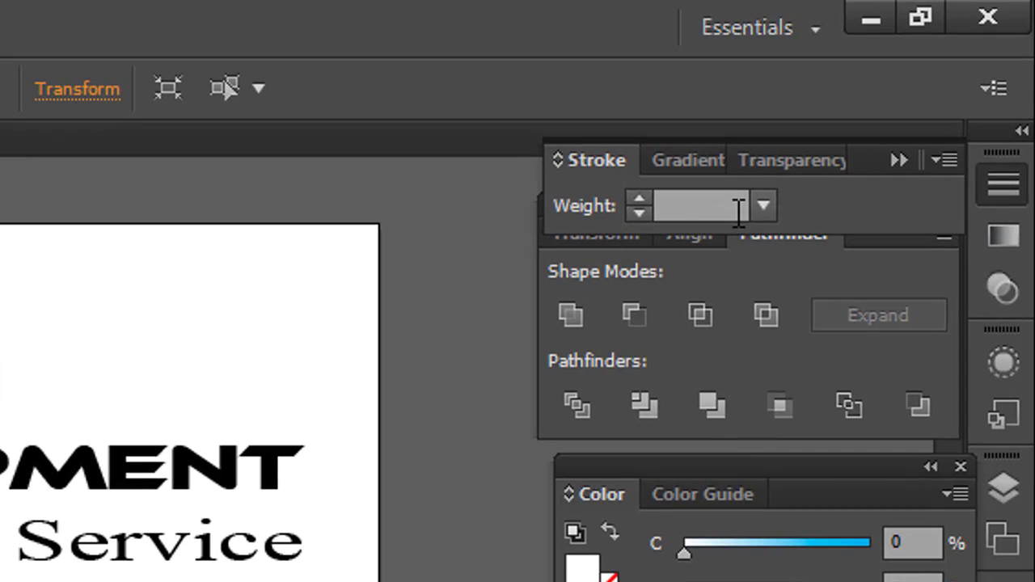
pyautogui.click(713, 207)
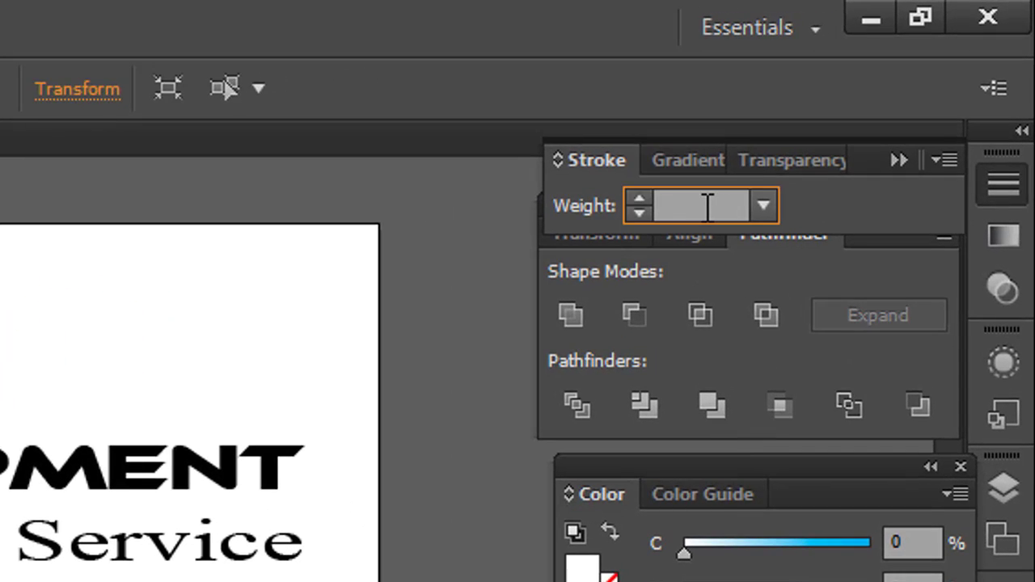
pyautogui.write('20')
pyautogui.press('Return')
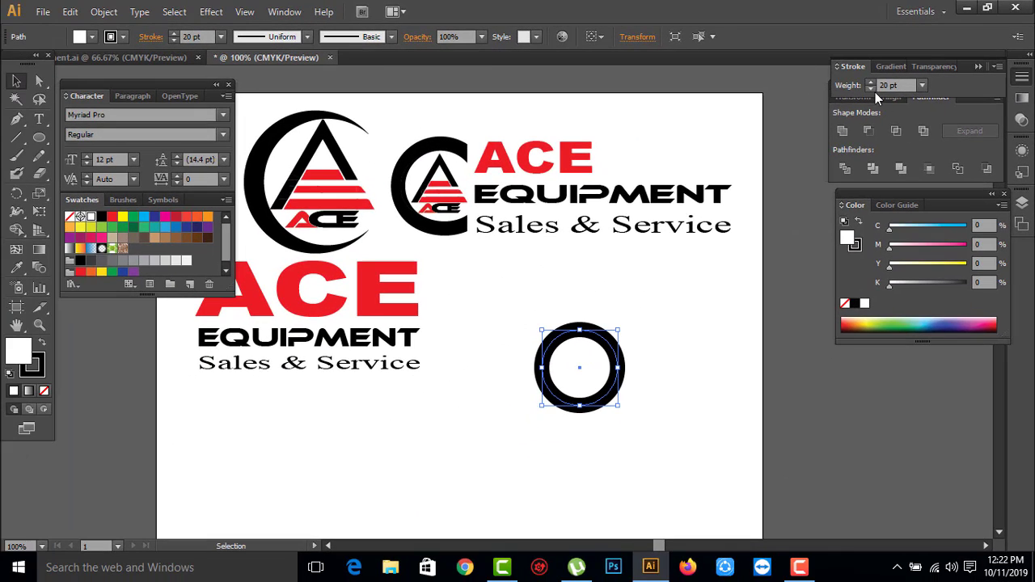
pyautogui.click(870, 82)
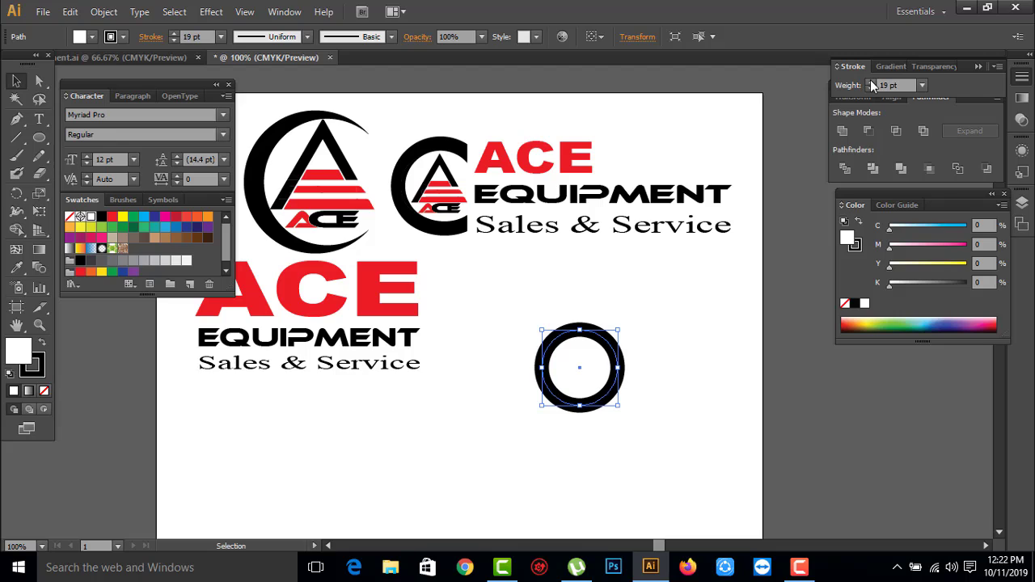
pyautogui.click(871, 87)
pyautogui.click(871, 88)
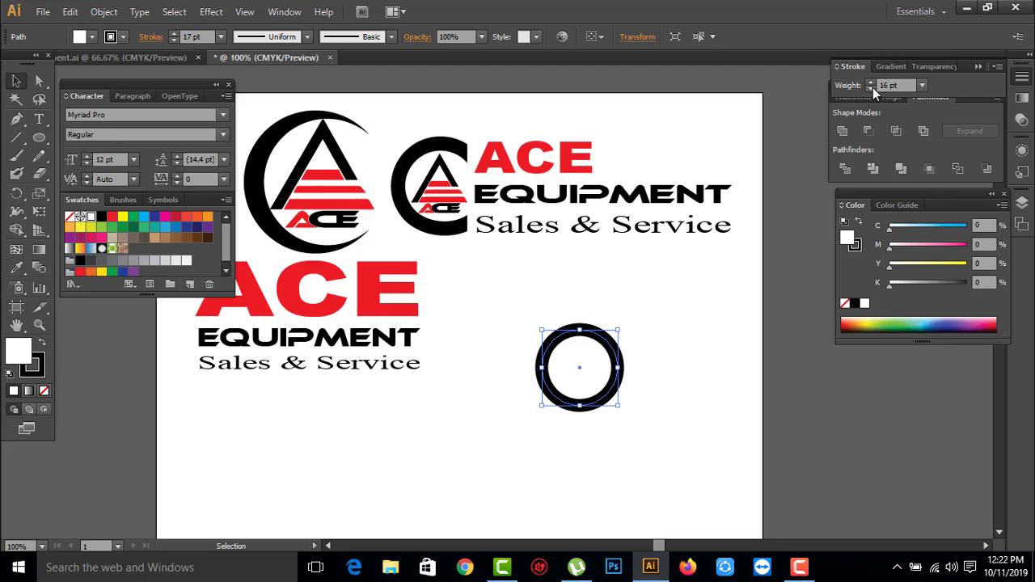
pyautogui.click(871, 88)
pyautogui.click(870, 81)
pyautogui.click(870, 82)
pyautogui.click(871, 81)
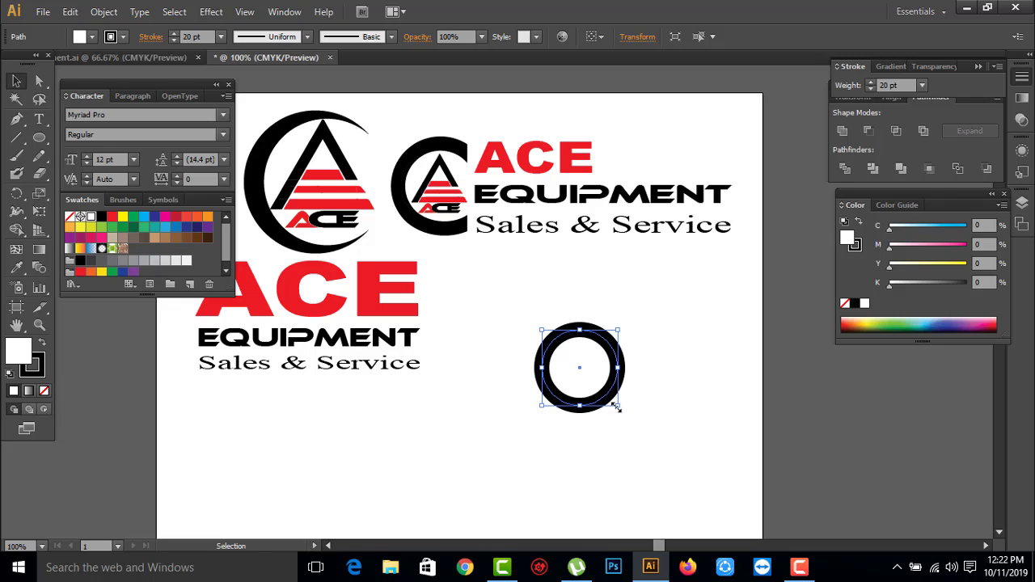
# Step: Enlarge the circle slightly around its centre and thicken its stroke to 23 pt
pyautogui.moveTo(617, 408); pyautogui.dragTo(633, 420)
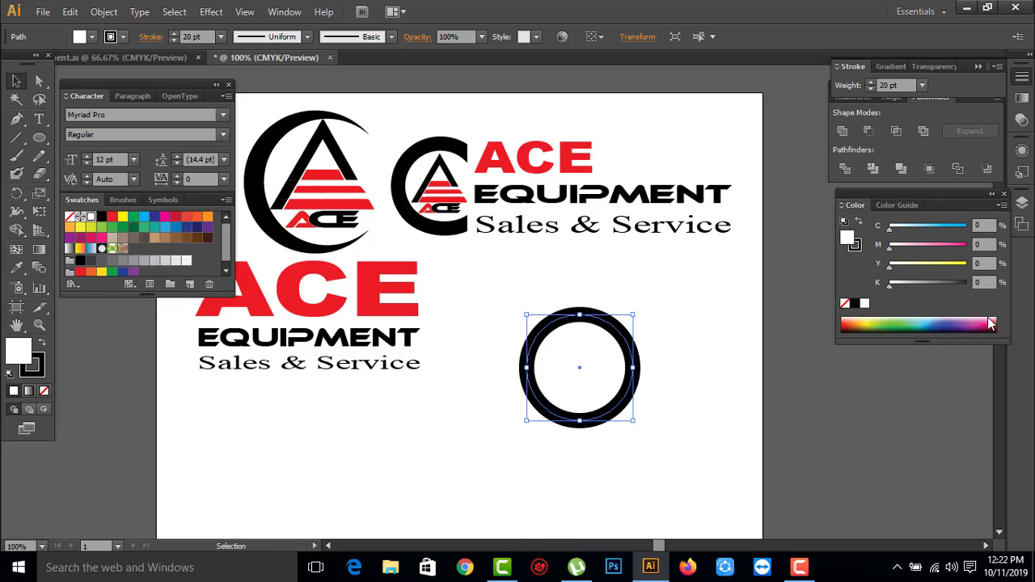
pyautogui.click(874, 85)
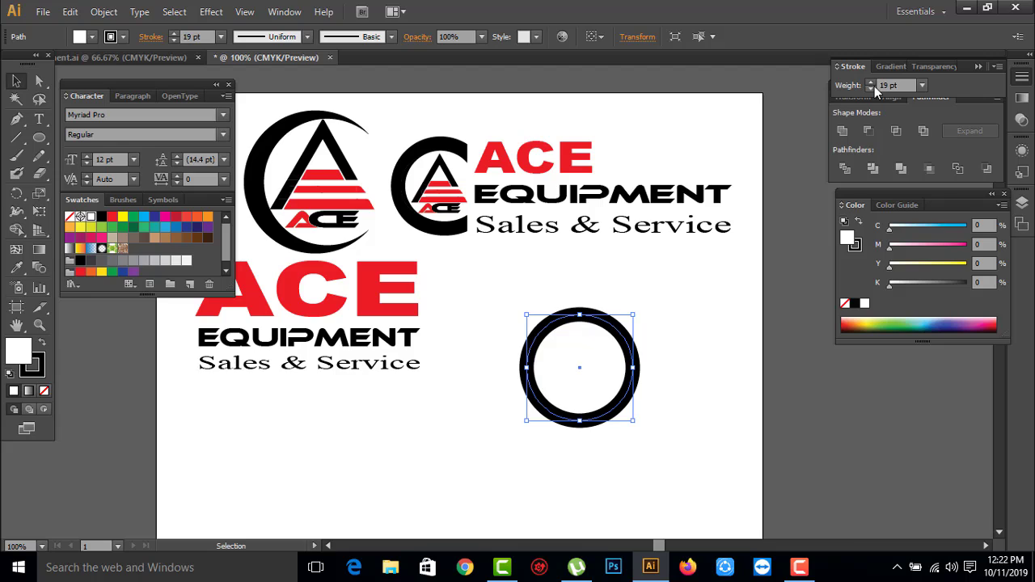
pyautogui.click(873, 83)
pyautogui.click(873, 83)
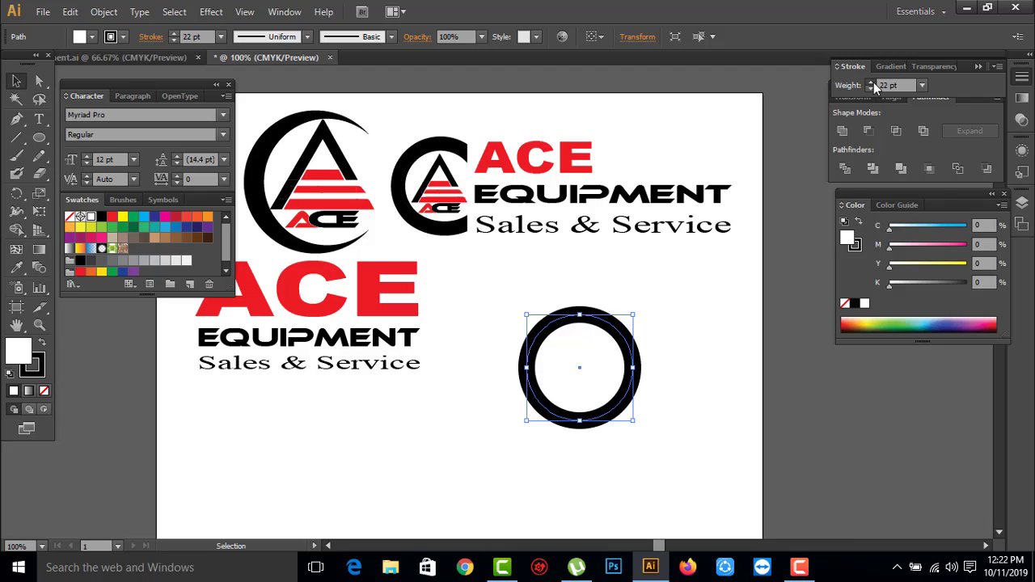
pyautogui.click(873, 81)
pyautogui.click(485, 275)
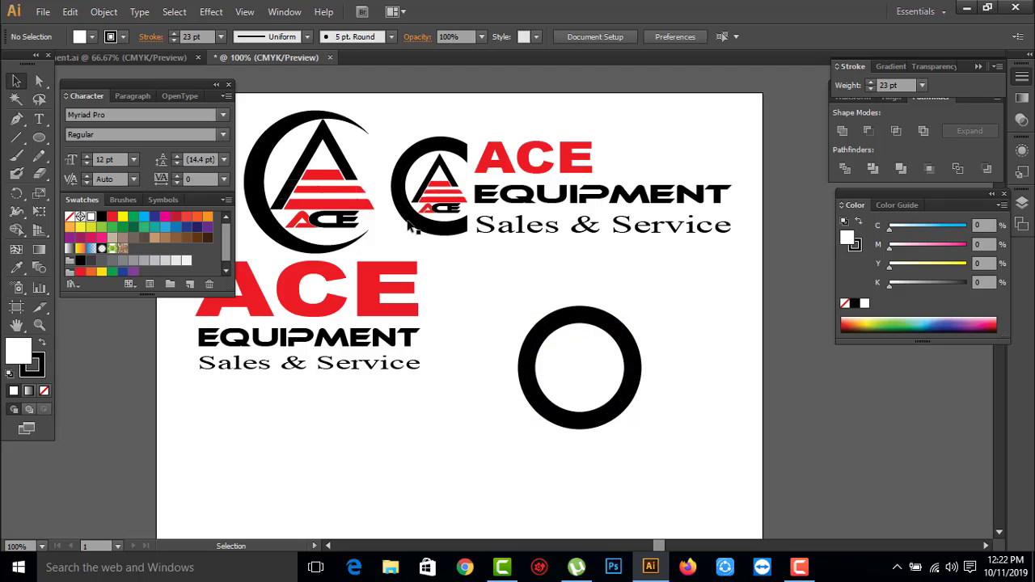
# Step: Draw a tall thin bar with black fill and no stroke over the ring's right side
pyautogui.moveTo(37, 138); pyautogui.dragTo(67, 130)
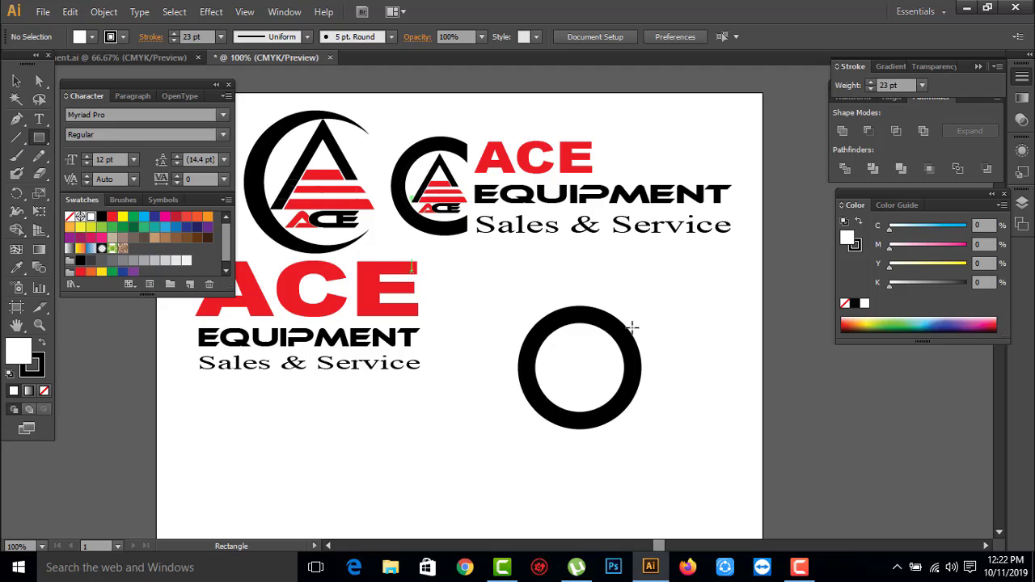
pyautogui.moveTo(658, 296); pyautogui.dragTo(663, 480)
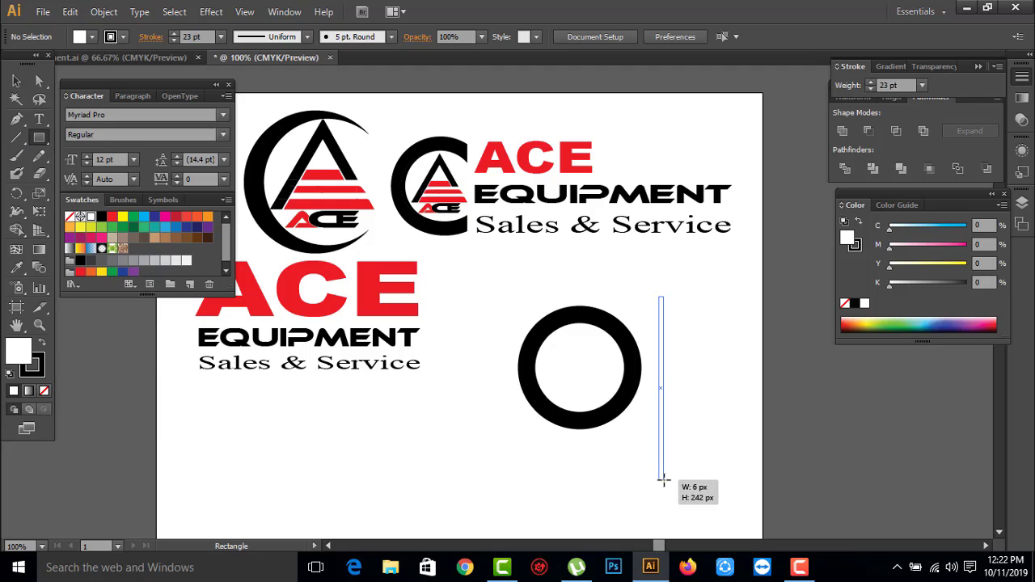
pyautogui.click(16, 82)
pyautogui.click(33, 368)
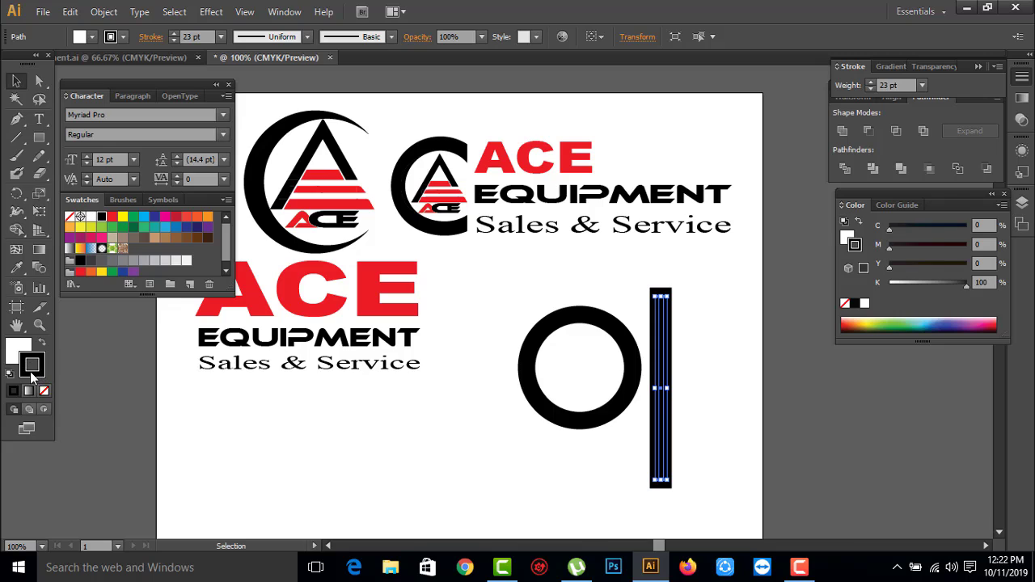
pyautogui.click(44, 391)
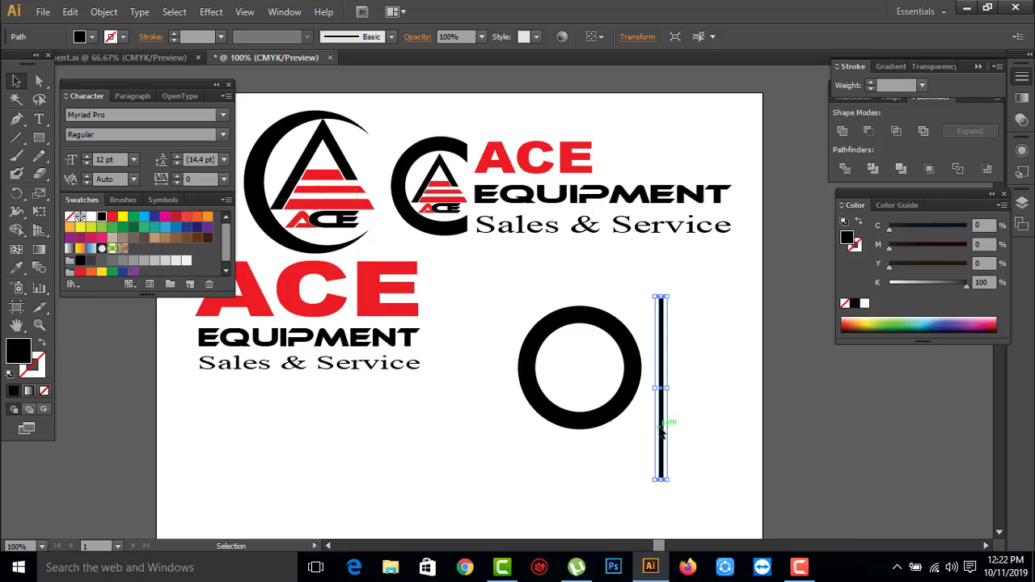
pyautogui.moveTo(661, 432)
pyautogui.mouseDown()
pyautogui.moveTo(610, 412)
pyautogui.moveTo(623, 414)
pyautogui.mouseUp()
# Step: Thin the ring's outline to 20 pt and select both the ring and the bar
pyautogui.click(595, 423)
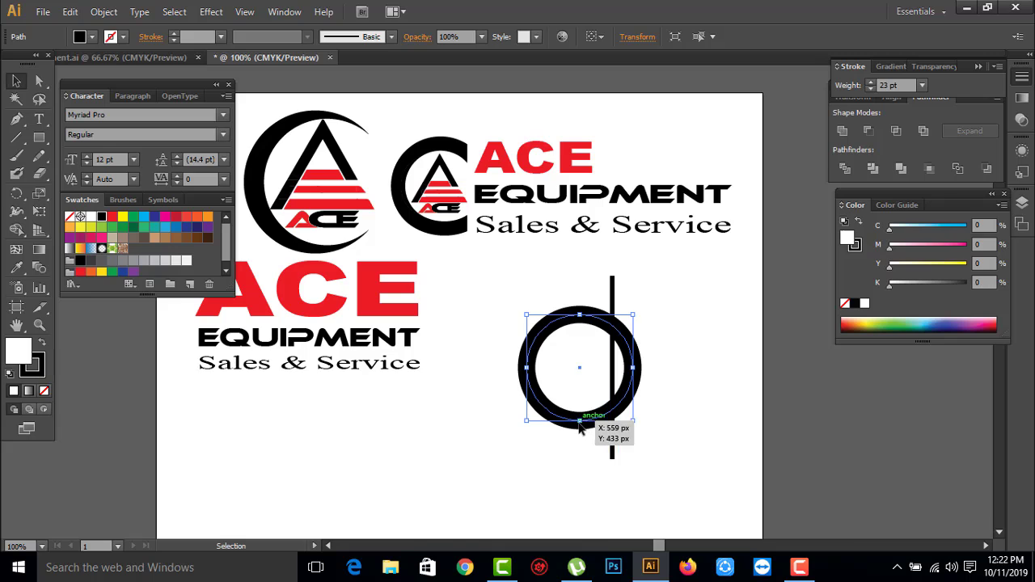
pyautogui.click(872, 86)
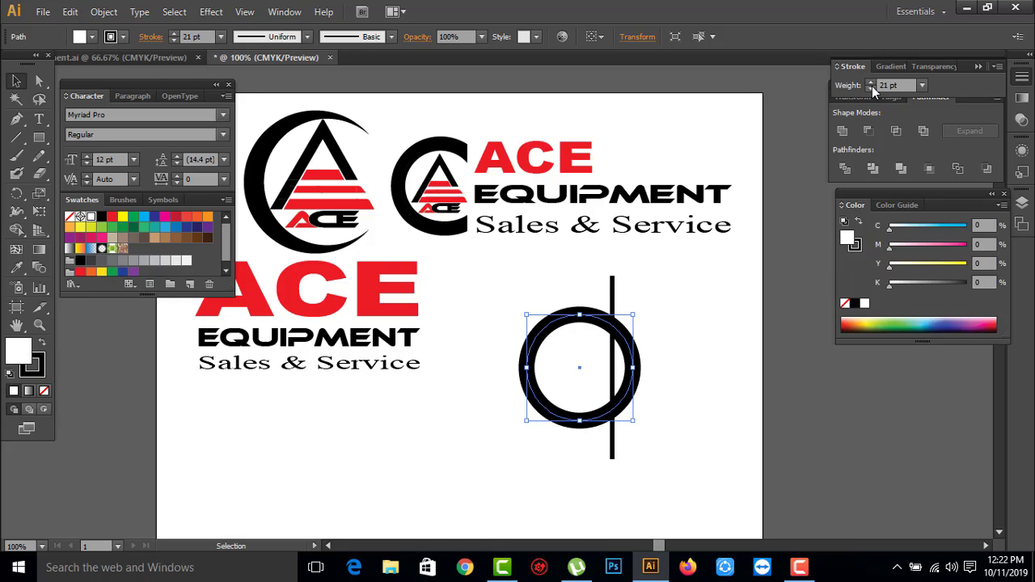
pyautogui.click(620, 437)
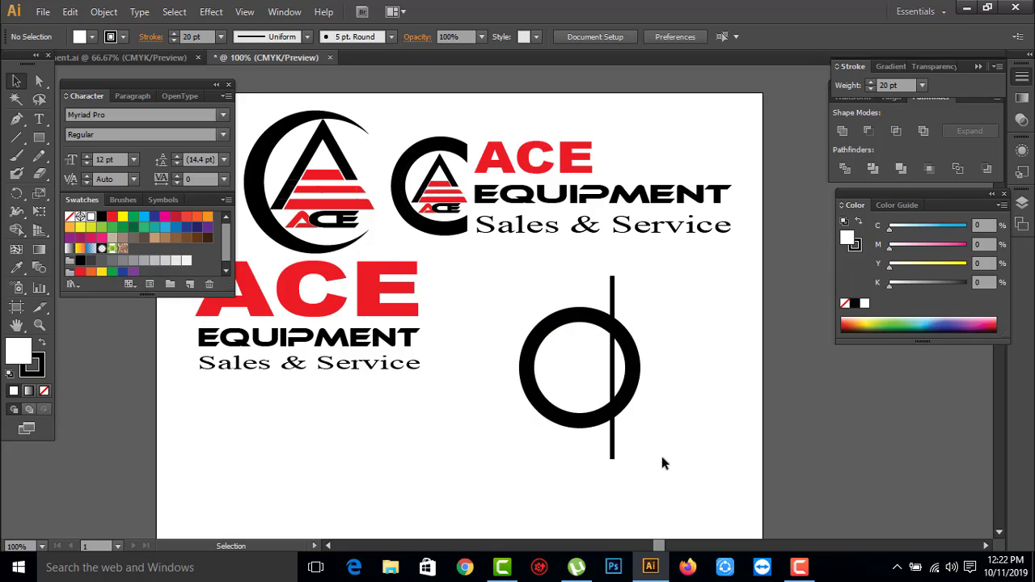
pyautogui.moveTo(662, 456); pyautogui.dragTo(562, 287)
pyautogui.click(110, 12)
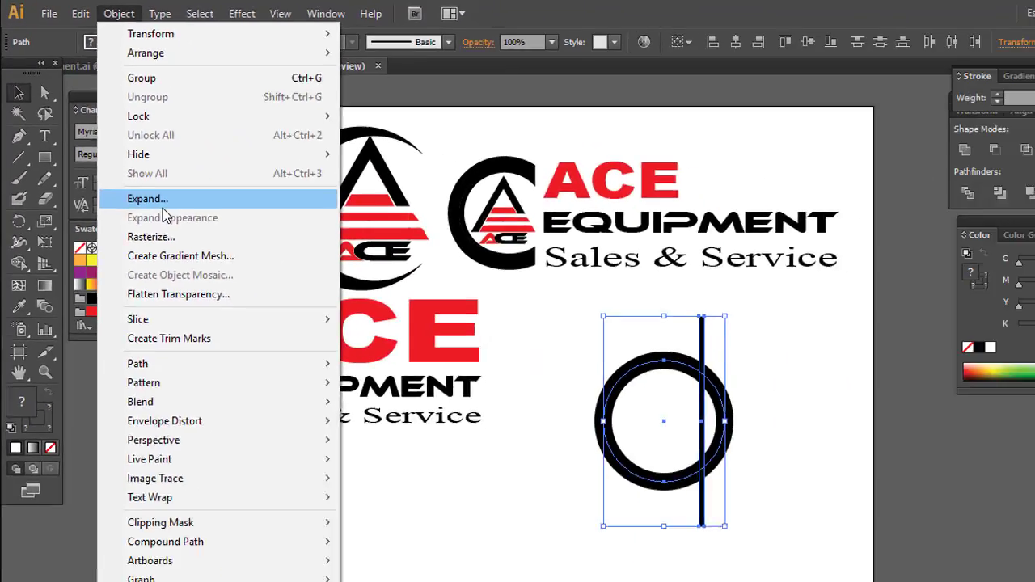
# Step: Expand the ring and bar, divide them with Pathfinder, and ungroup the pieces
pyautogui.click(150, 189)
pyautogui.click(482, 367)
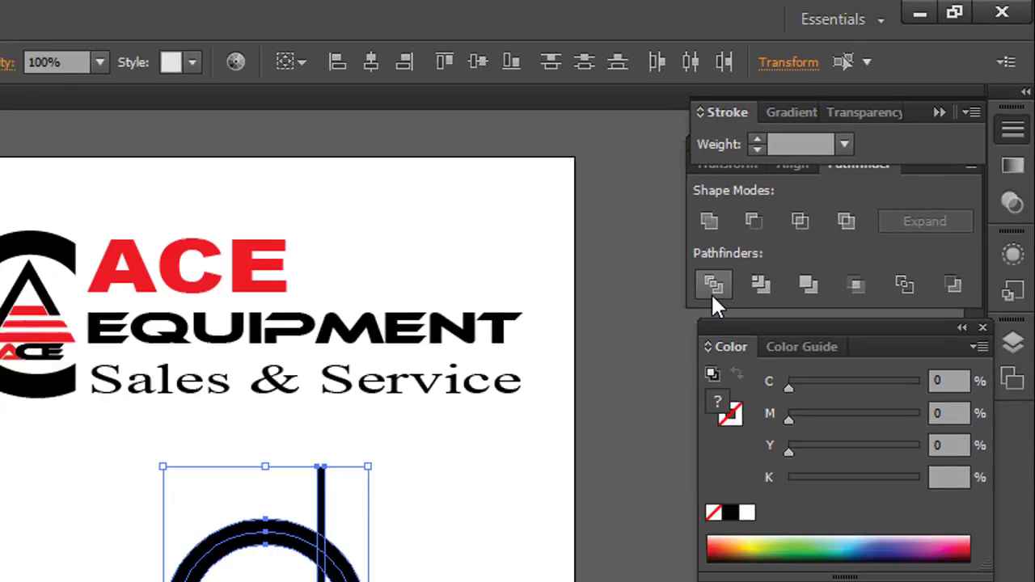
pyautogui.click(845, 168)
pyautogui.click(691, 449)
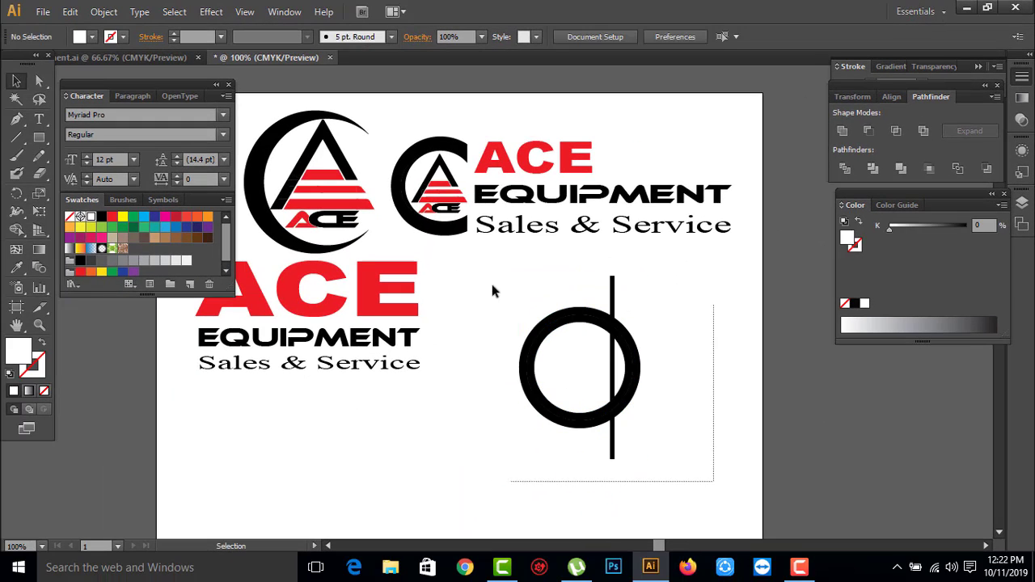
pyautogui.click(564, 312)
pyautogui.rightClick(558, 313)
pyautogui.click(599, 399)
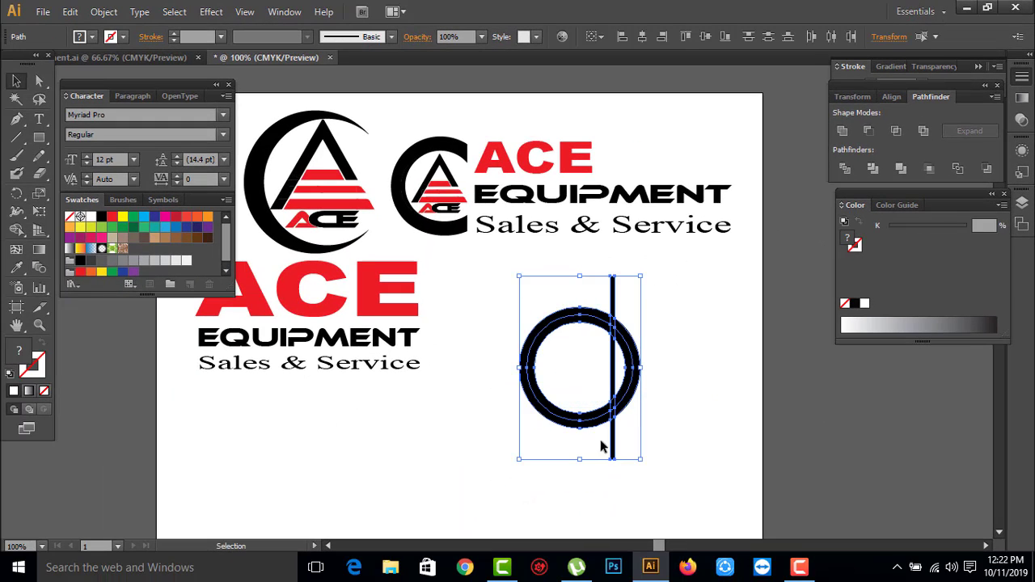
# Step: Delete the bar piece inside the ring and the ring's right arc
pyautogui.click(711, 434)
pyautogui.click(612, 368)
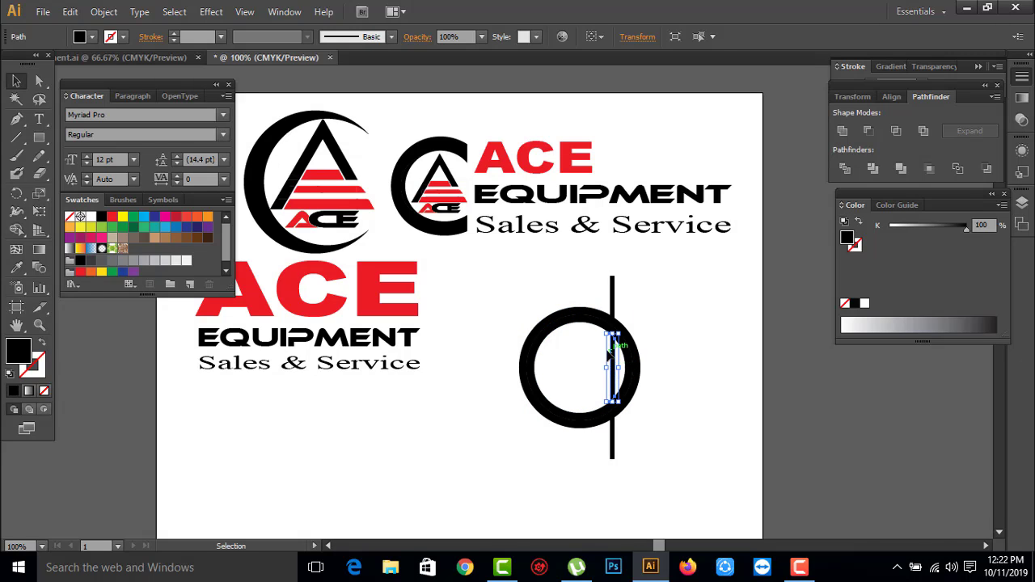
pyautogui.press('BackSpace')
pyautogui.click(611, 368)
pyautogui.click(647, 380)
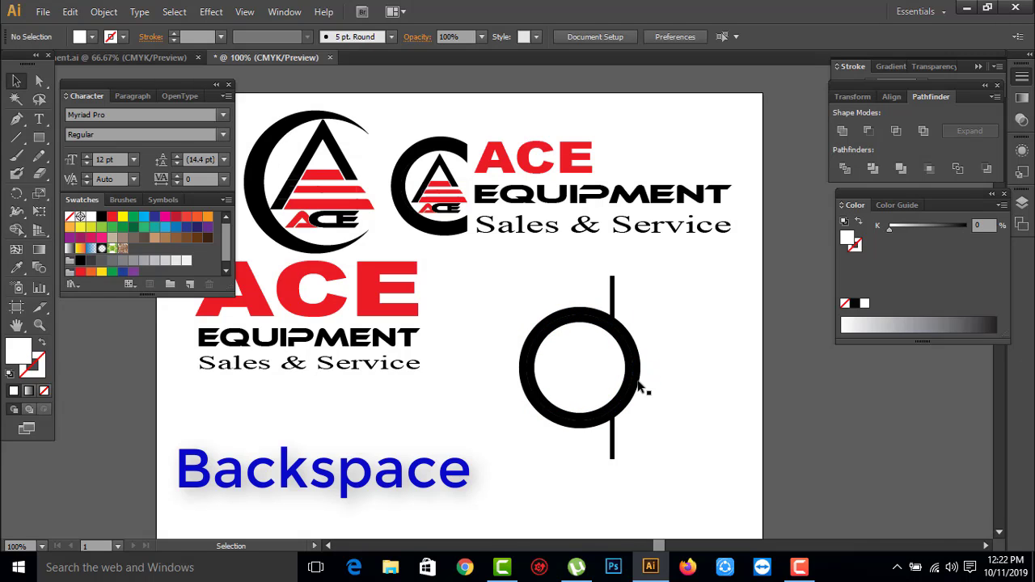
pyautogui.click(619, 372)
pyautogui.click(643, 392)
pyautogui.click(646, 414)
pyautogui.click(633, 396)
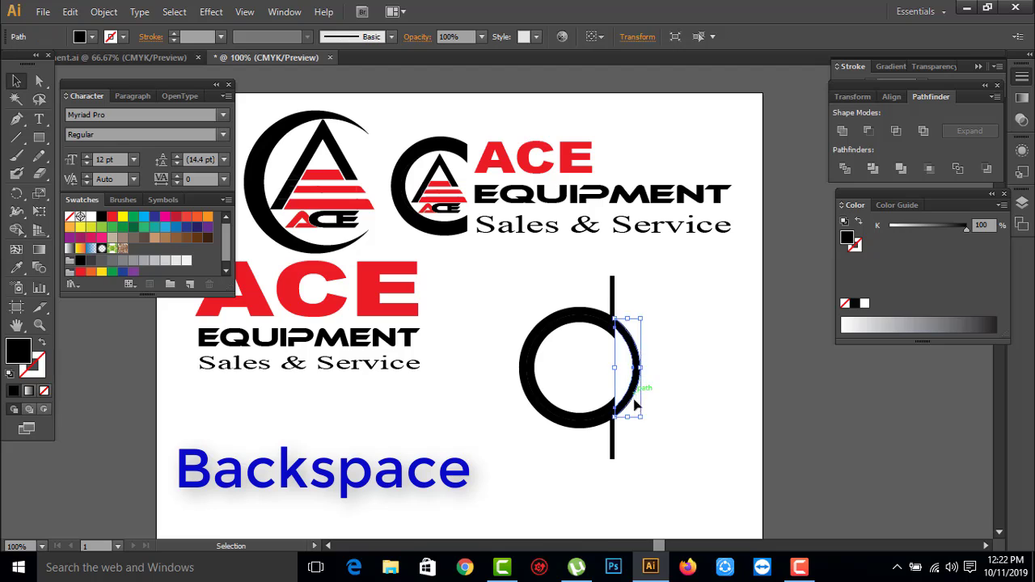
pyautogui.press('BackSpace')
# Step: Delete the upper and lower bar pieces, leaving a clean C shape
pyautogui.click(614, 444)
pyautogui.press('BackSpace')
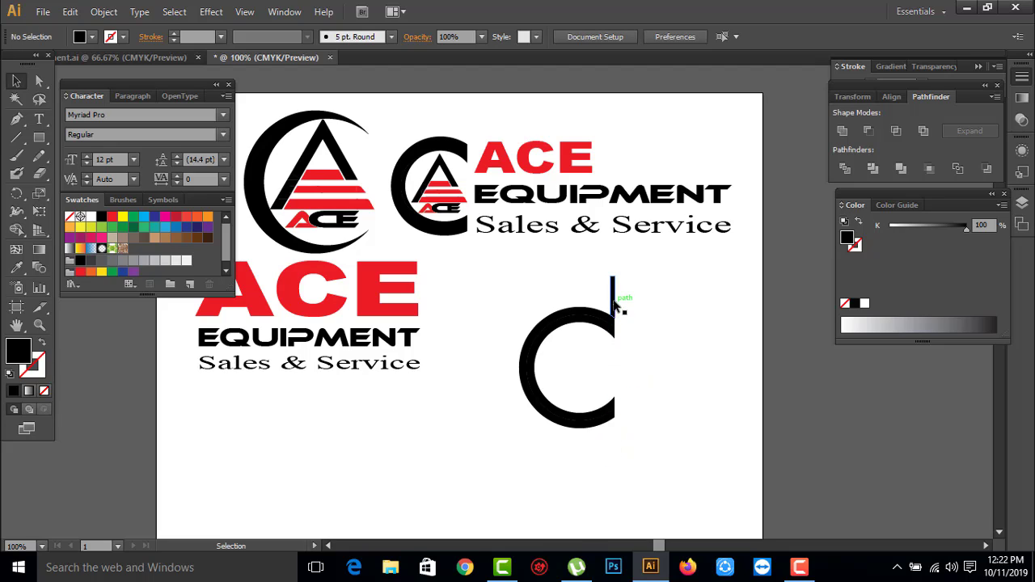
pyautogui.click(613, 298)
pyautogui.press('BackSpace')
pyautogui.click(556, 328)
pyautogui.click(476, 421)
pyautogui.moveTo(515, 335); pyautogui.dragTo(554, 396)
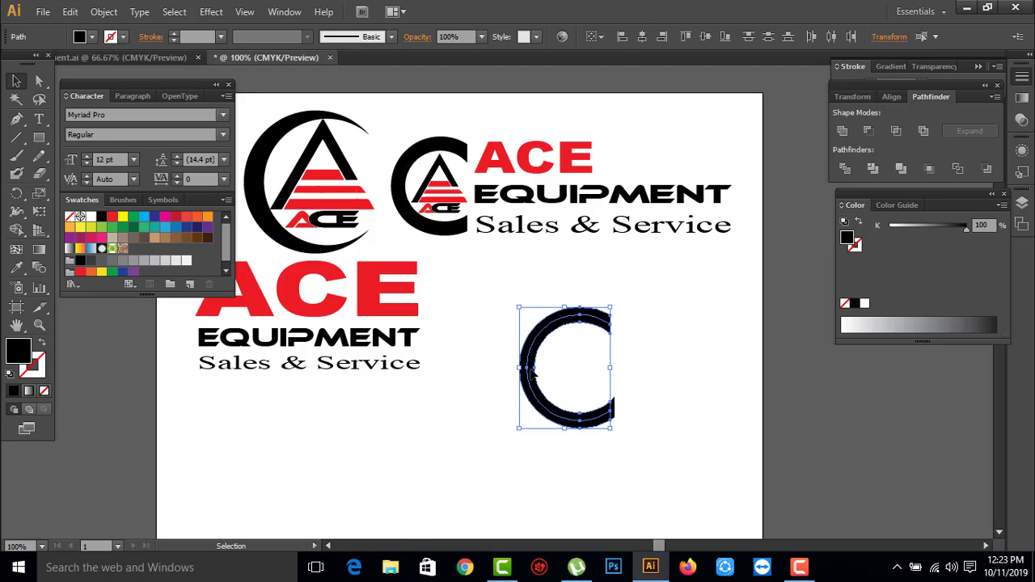
pyautogui.click(615, 385)
pyautogui.click(588, 331)
pyautogui.click(683, 396)
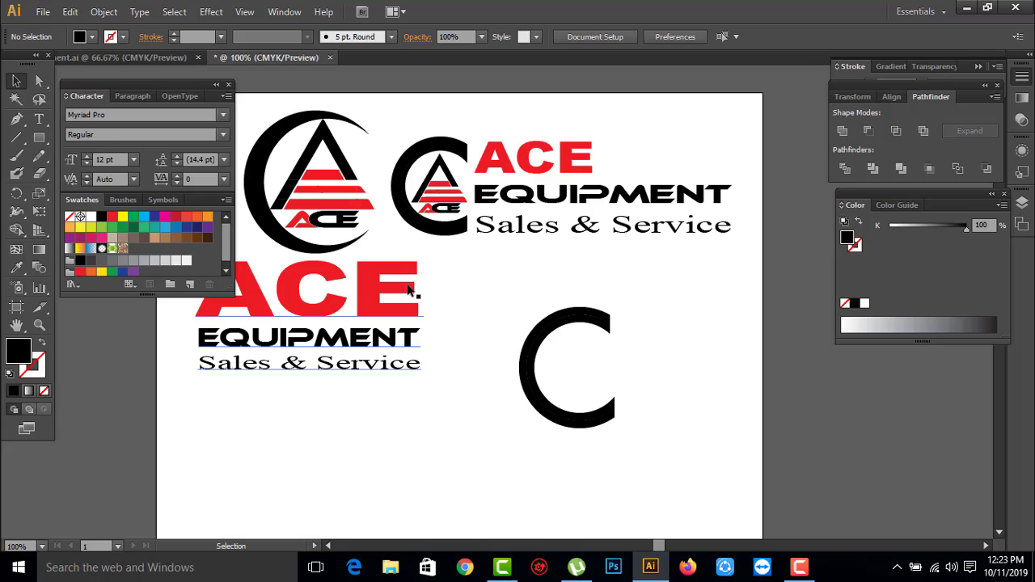
# Step: Draw a tall thin bar right of the C and narrow it to 13 px wide
pyautogui.click(39, 139)
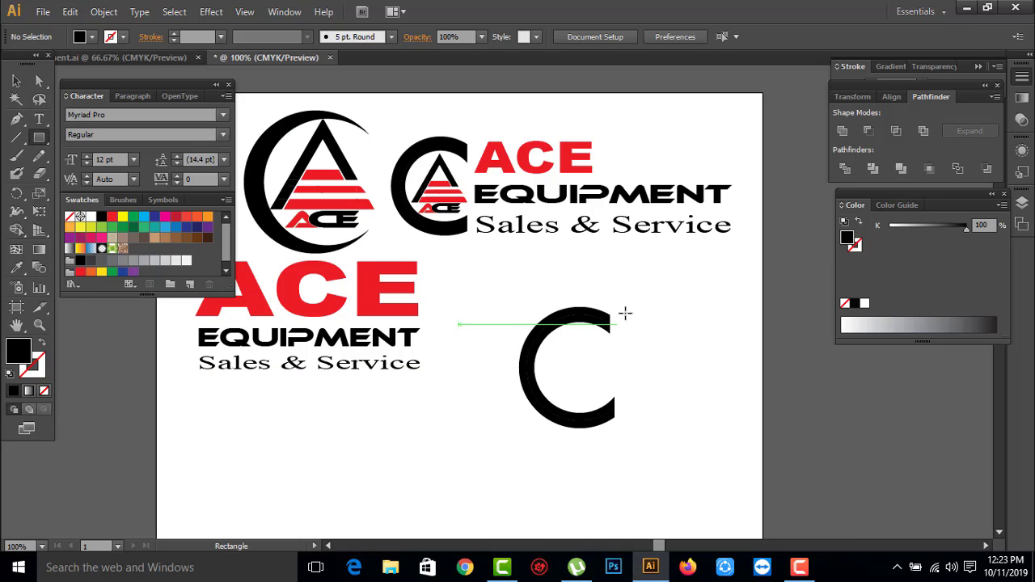
pyautogui.moveTo(659, 287)
pyautogui.mouseDown()
pyautogui.moveTo(682, 419)
pyautogui.moveTo(670, 457)
pyautogui.mouseUp()
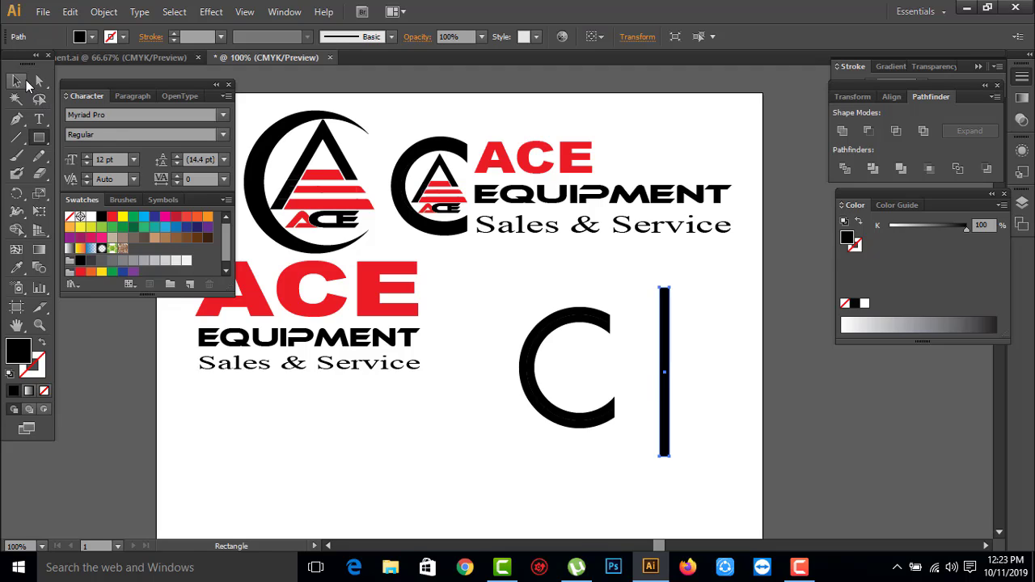
pyautogui.click(16, 81)
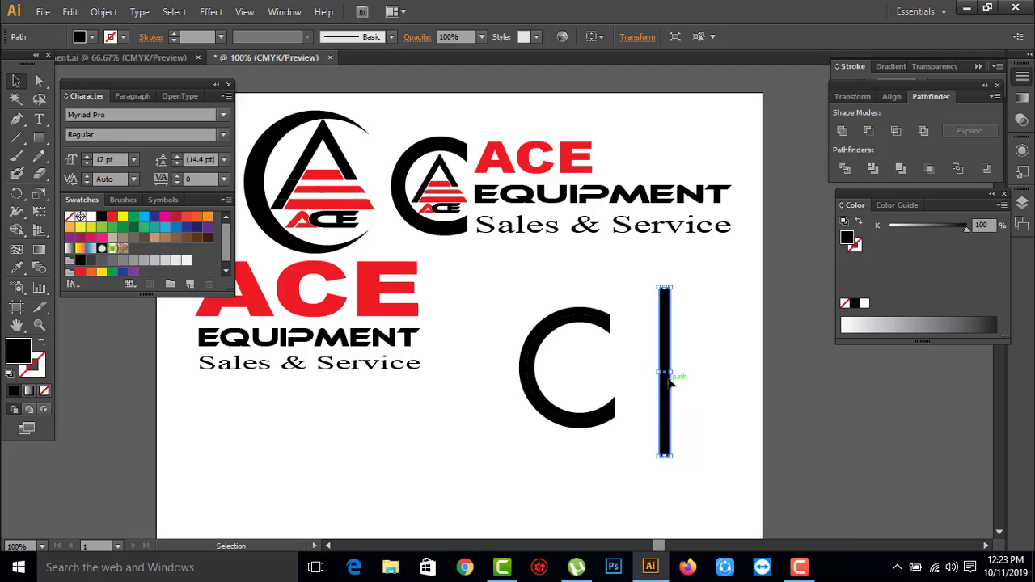
pyautogui.moveTo(671, 371); pyautogui.dragTo(669, 372)
pyautogui.click(104, 11)
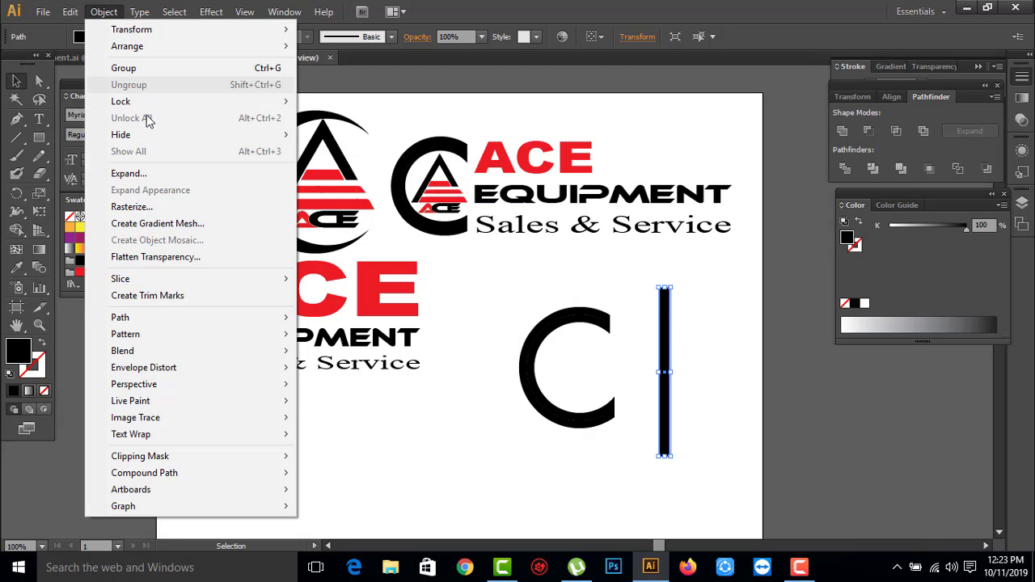
# Step: Expand the bar, rotate it 30°, and paste a copy directly in front
pyautogui.click(143, 173)
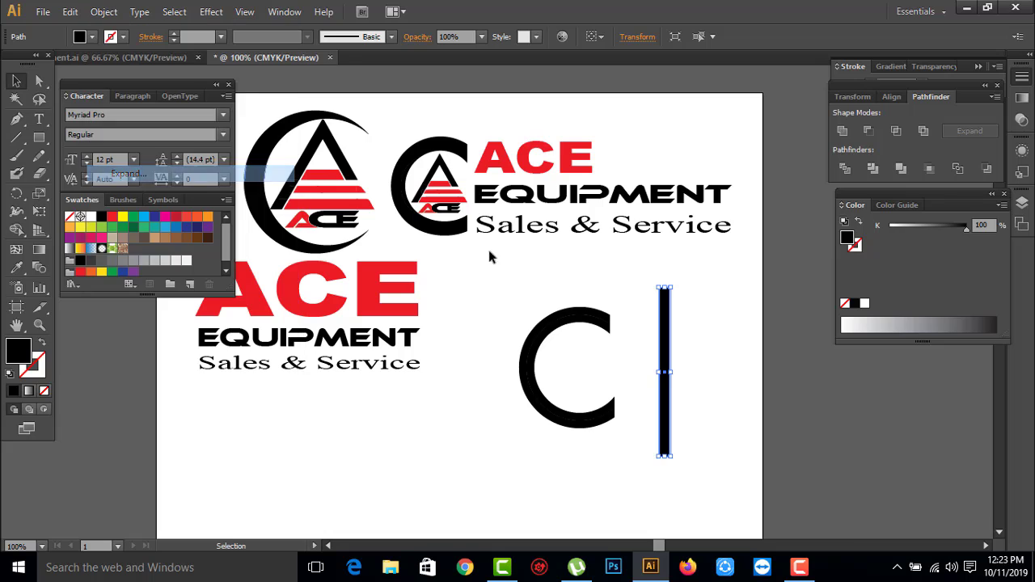
pyautogui.rightClick(665, 334)
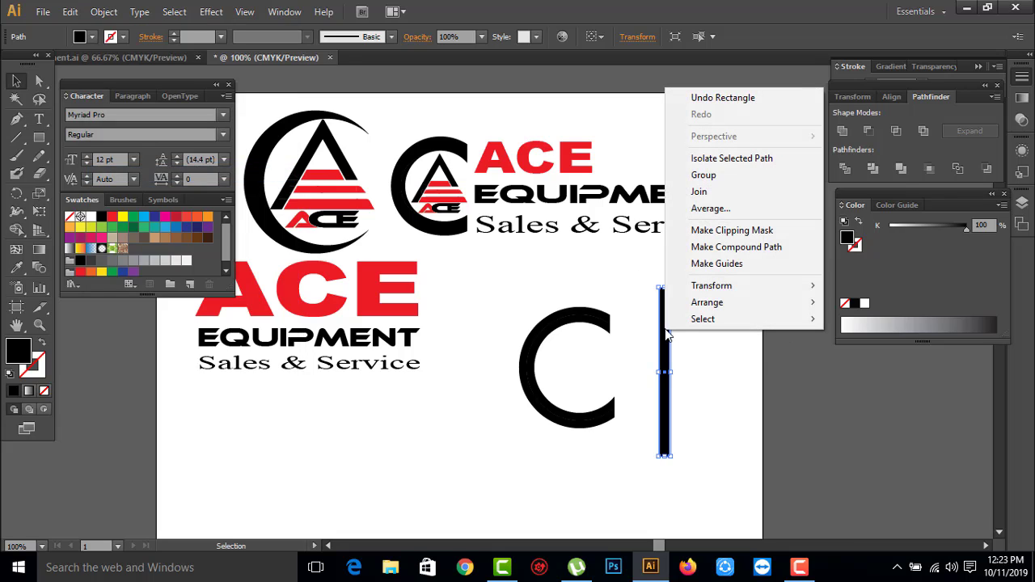
pyautogui.moveTo(712, 285)
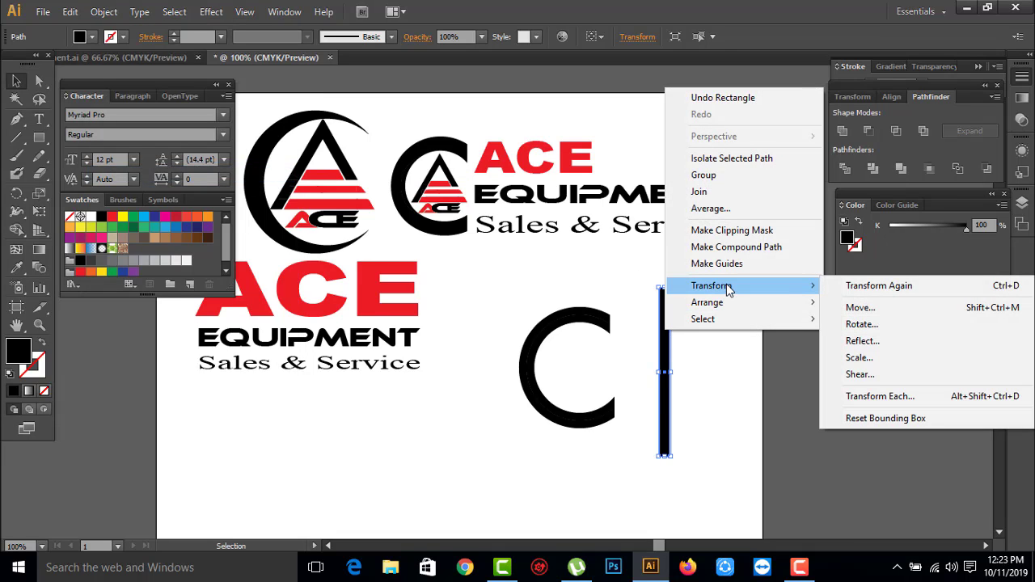
pyautogui.click(873, 327)
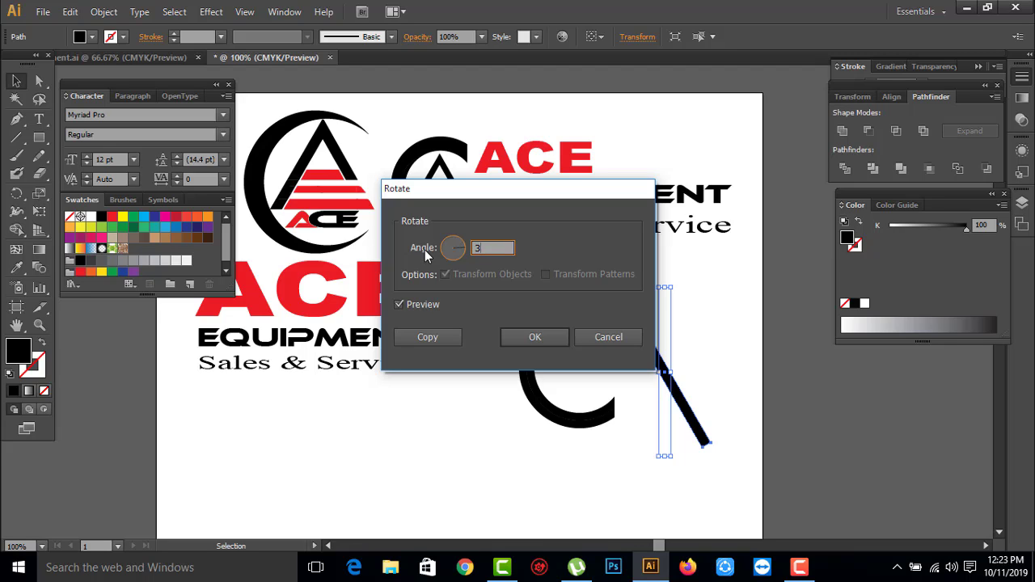
pyautogui.press('Return')
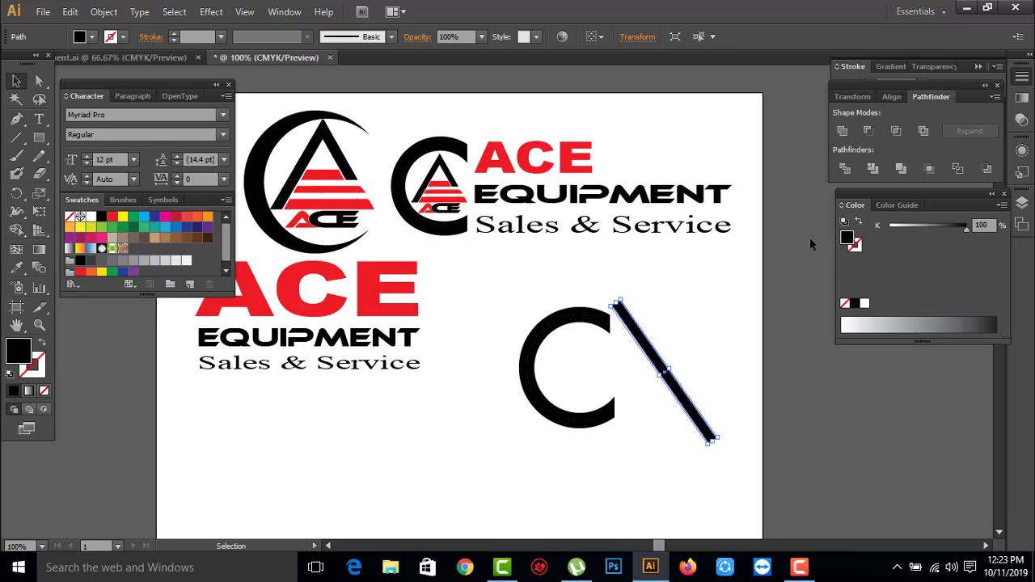
pyautogui.hotkey('ctrl', 'z')
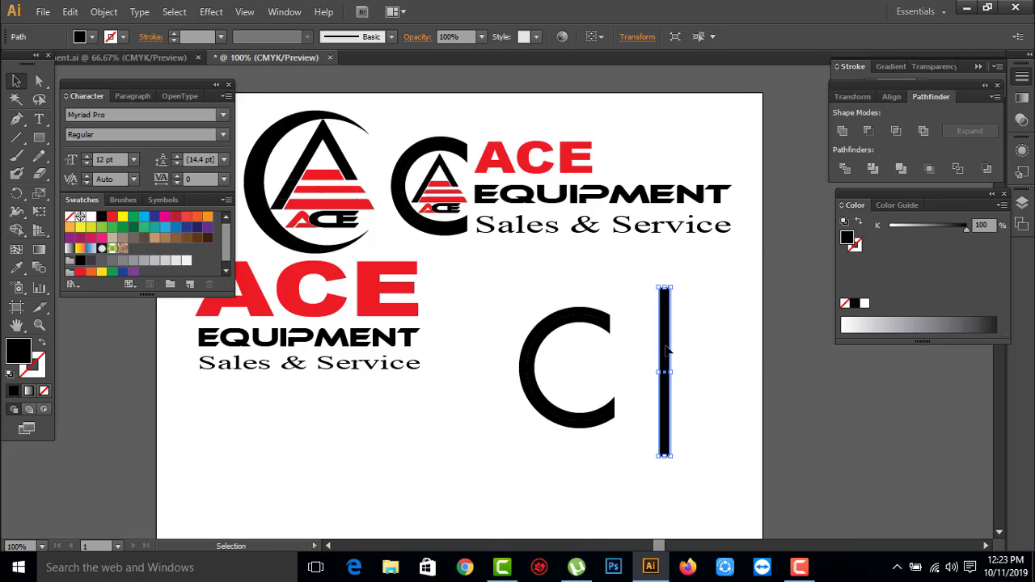
pyautogui.rightClick(665, 349)
pyautogui.click(852, 339)
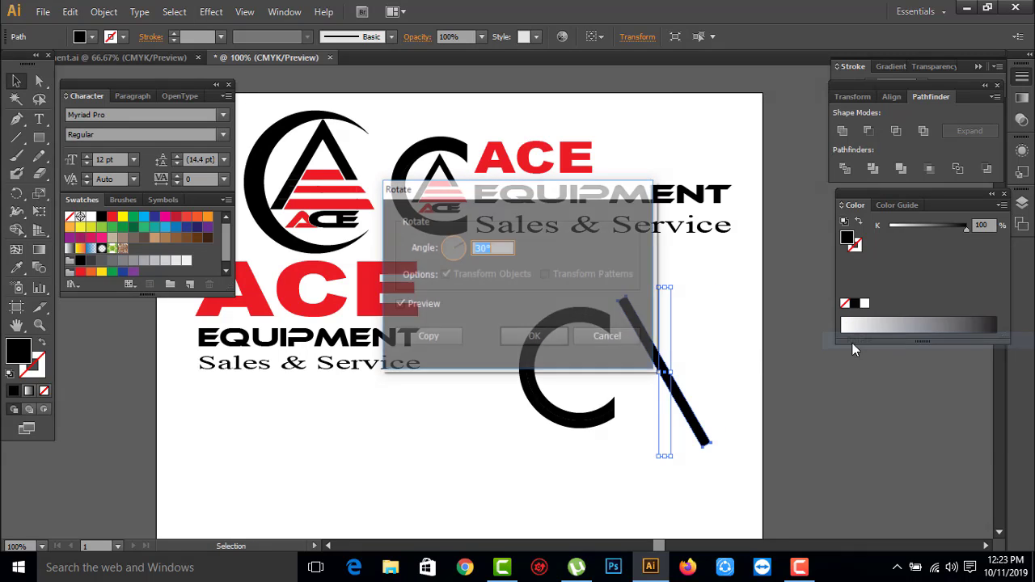
pyautogui.write('30')
pyautogui.press('Return')
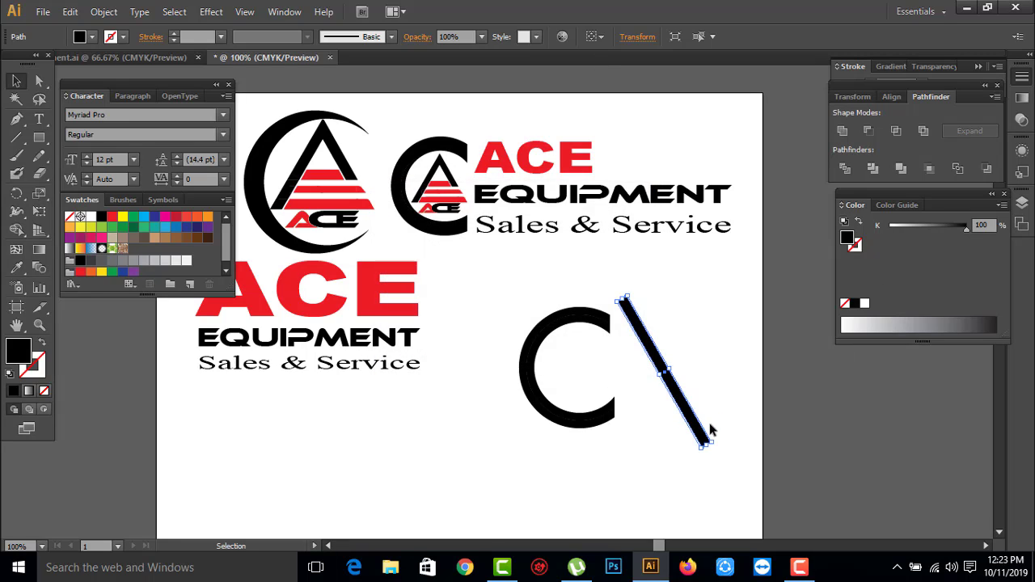
pyautogui.hotkey('ctrl', 'c')
pyautogui.hotkey('ctrl', 'f')
# Step: Reflect the copied bar vertically and shift it 48 px right to form an X
pyautogui.press('a')
pyautogui.rightClick(687, 425)
pyautogui.moveTo(736, 376)
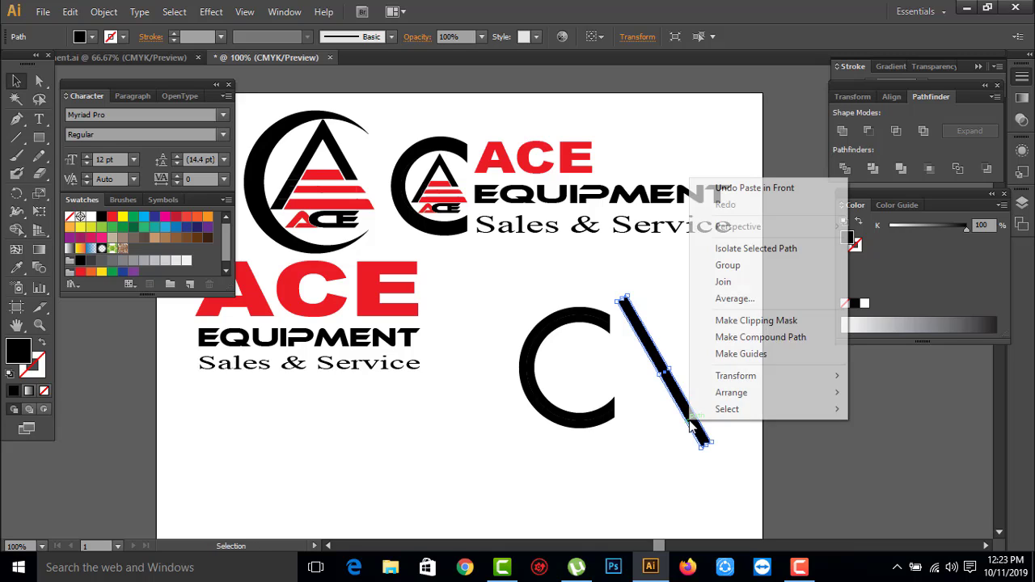
pyautogui.click(568, 429)
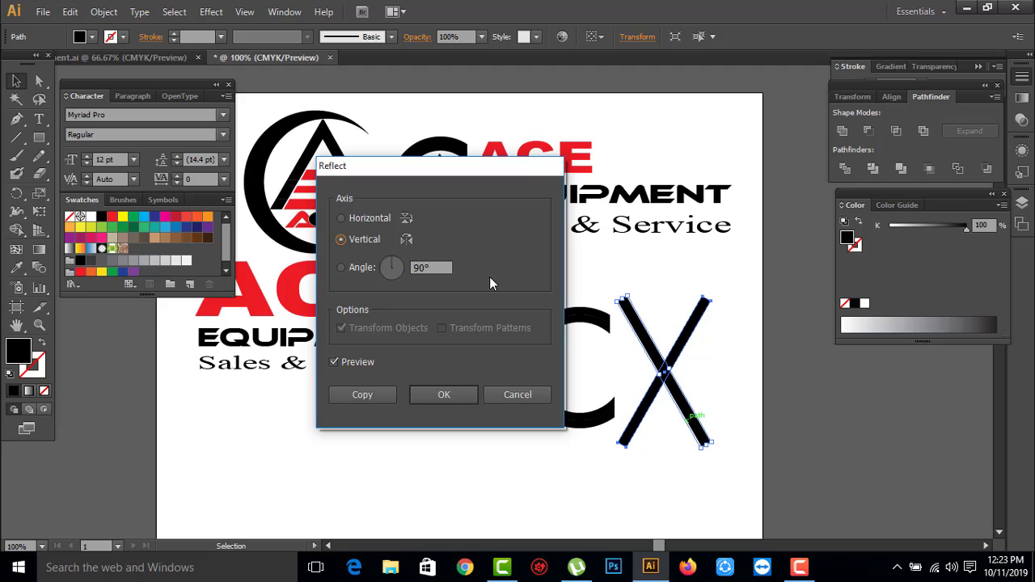
pyautogui.click(446, 394)
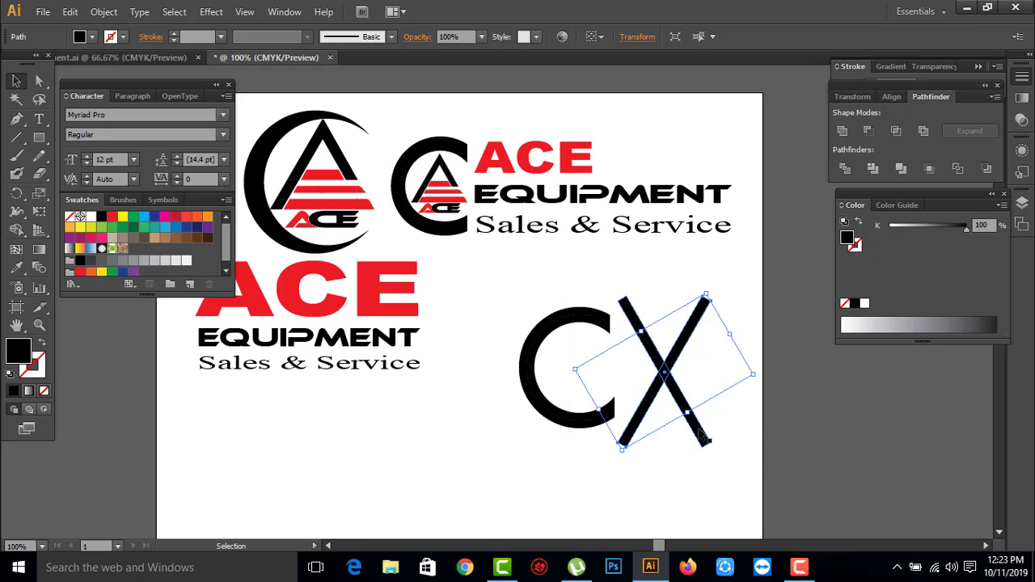
pyautogui.moveTo(700, 434); pyautogui.dragTo(736, 437)
# Step: Select both crossed bars and divide them with Pathfinder where they cross
pyautogui.click(698, 454)
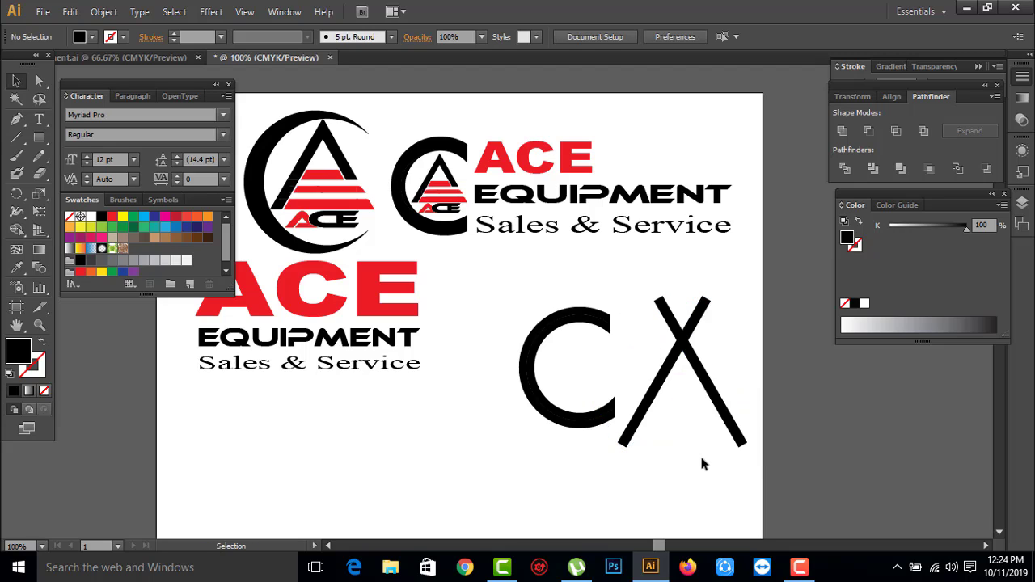
pyautogui.click(736, 440)
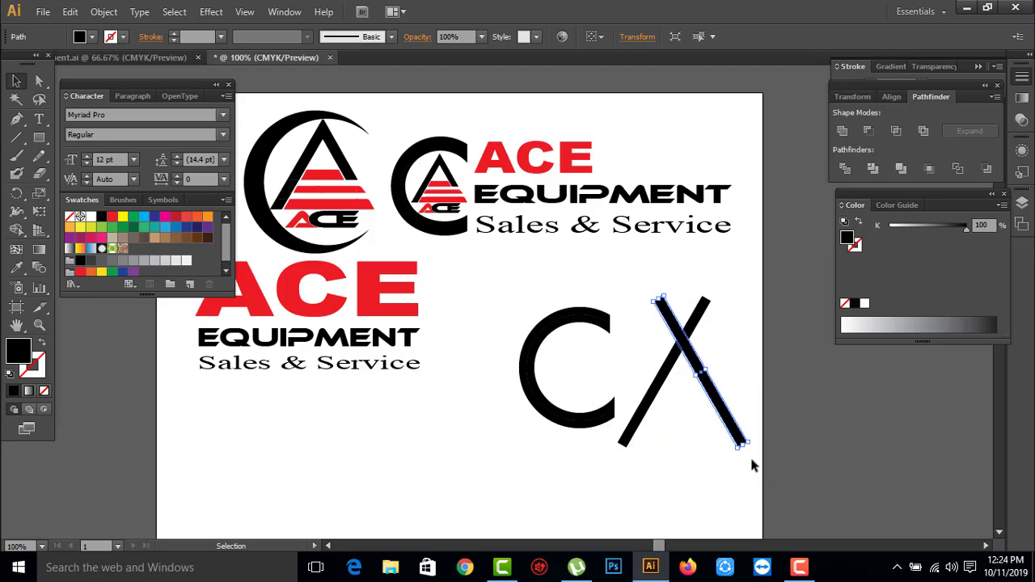
pyautogui.click(750, 461)
pyautogui.click(707, 405)
pyautogui.click(757, 508)
pyautogui.moveTo(757, 508); pyautogui.dragTo(628, 300)
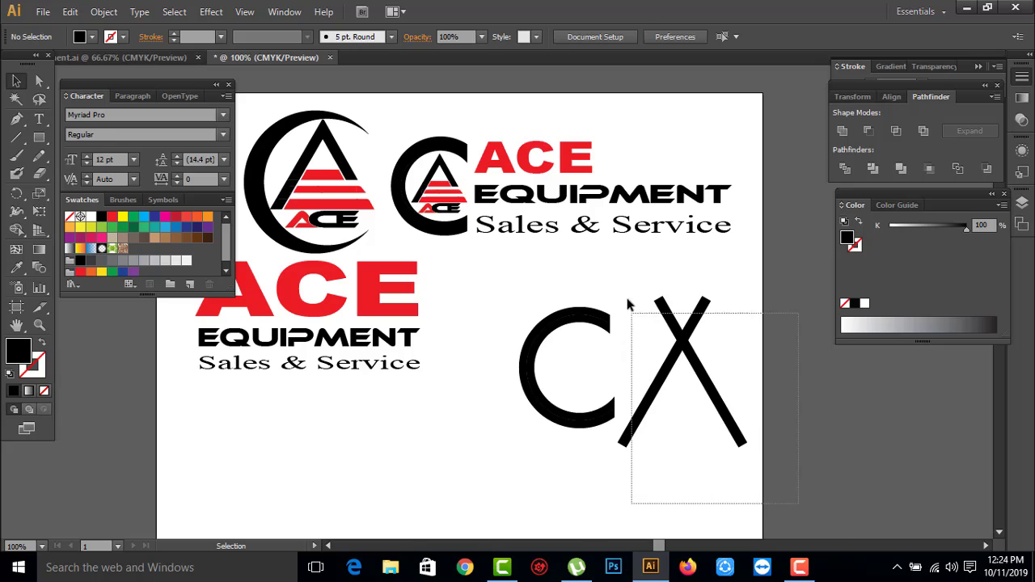
pyautogui.click(826, 414)
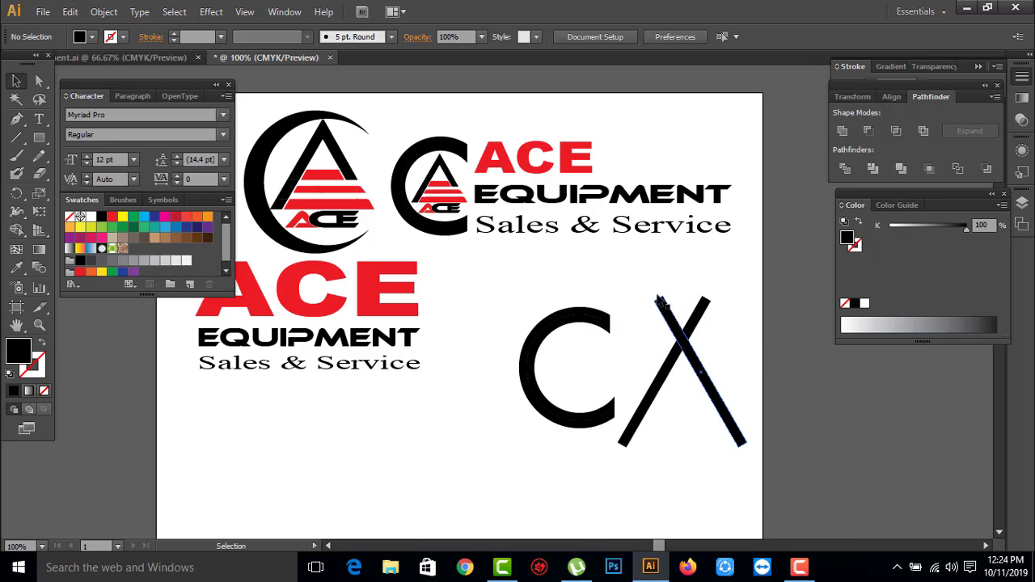
pyautogui.moveTo(715, 346); pyautogui.dragTo(787, 384)
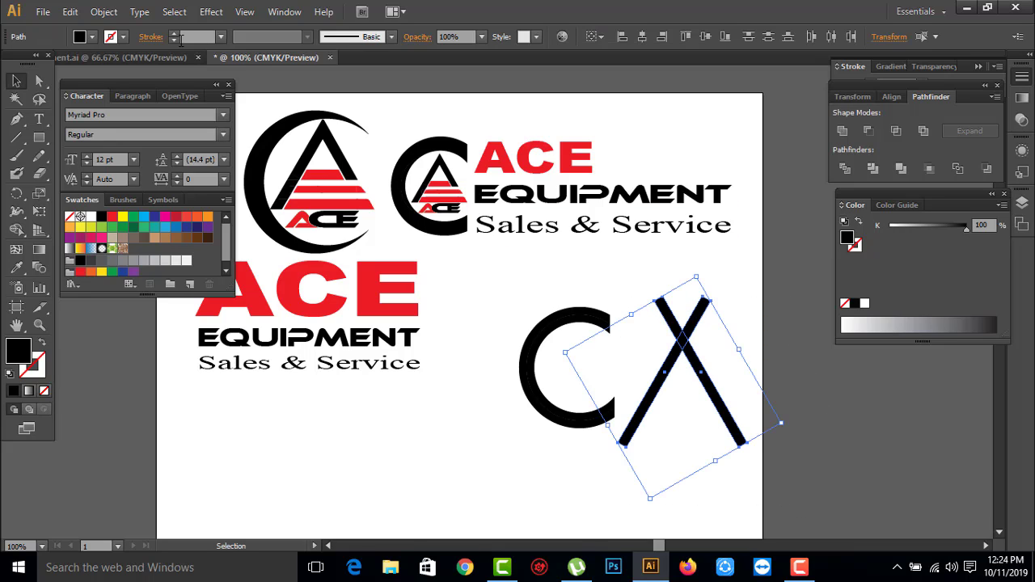
pyautogui.click(103, 12)
pyautogui.press('Escape')
pyautogui.click(846, 169)
# Step: Ungroup the divided pieces and delete the small upper-right tip, leaving an A shape
pyautogui.click(776, 471)
pyautogui.click(680, 315)
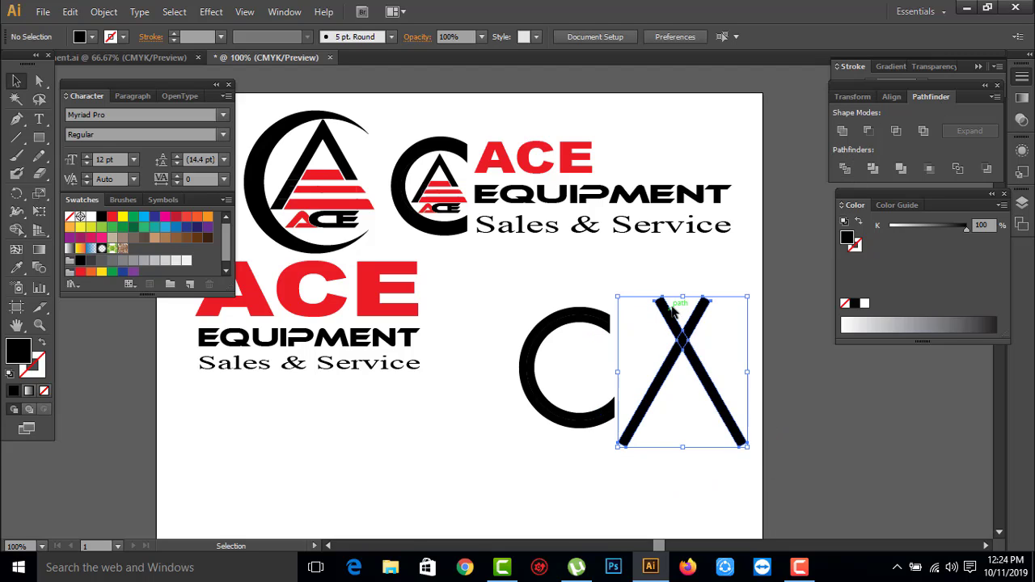
pyautogui.rightClick(673, 309)
pyautogui.click(717, 394)
pyautogui.click(704, 340)
pyautogui.click(693, 320)
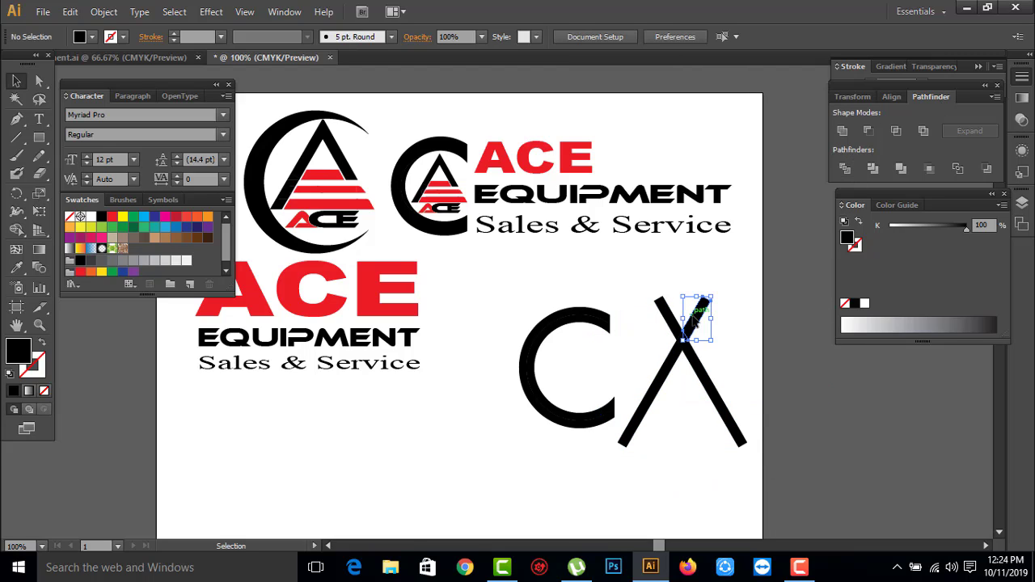
pyautogui.press('BackSpace')
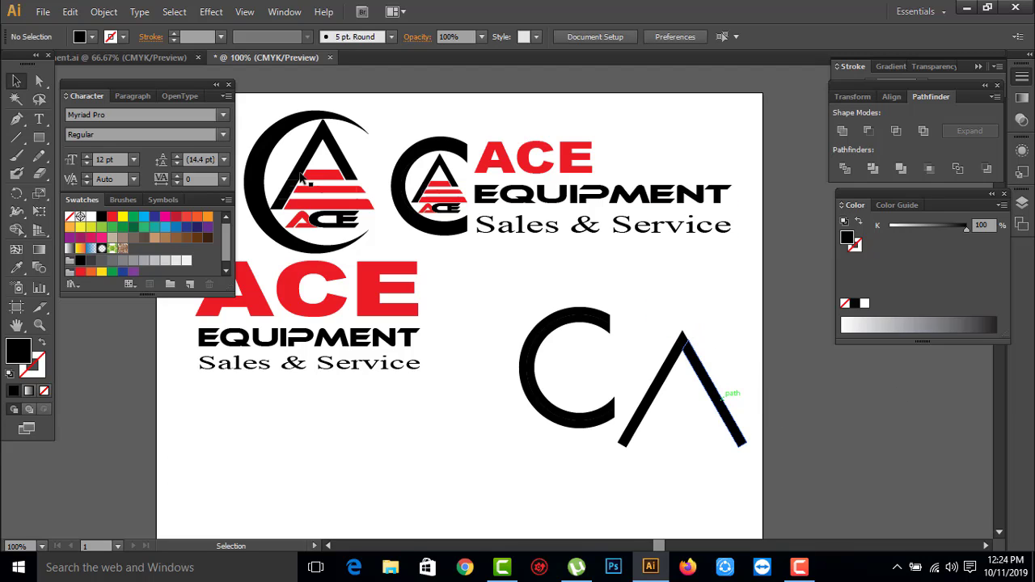
# Step: Draw a thin horizontal black bar below the C
pyautogui.moveTo(39, 137); pyautogui.dragTo(81, 142)
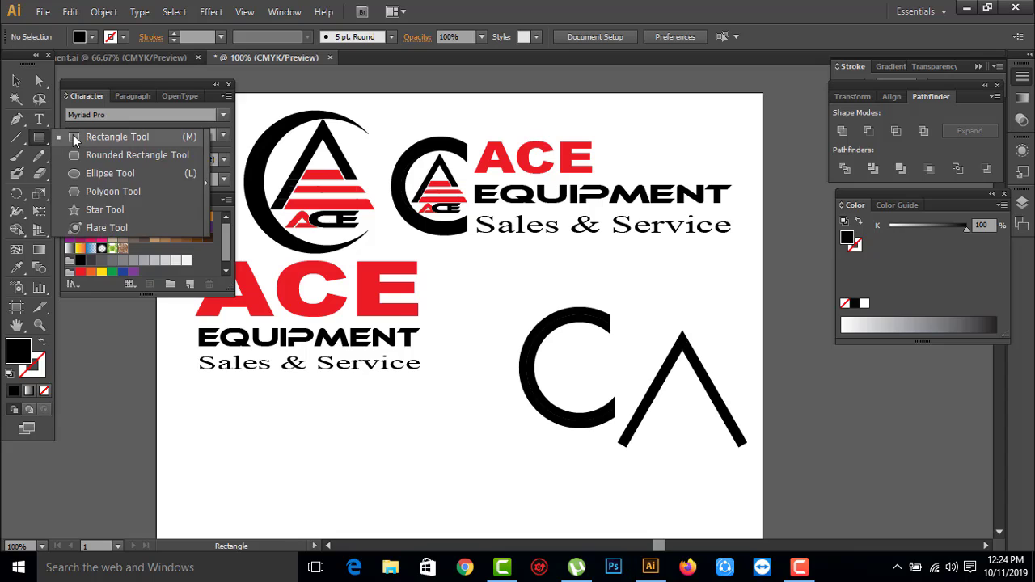
pyautogui.moveTo(330, 441); pyautogui.dragTo(506, 446)
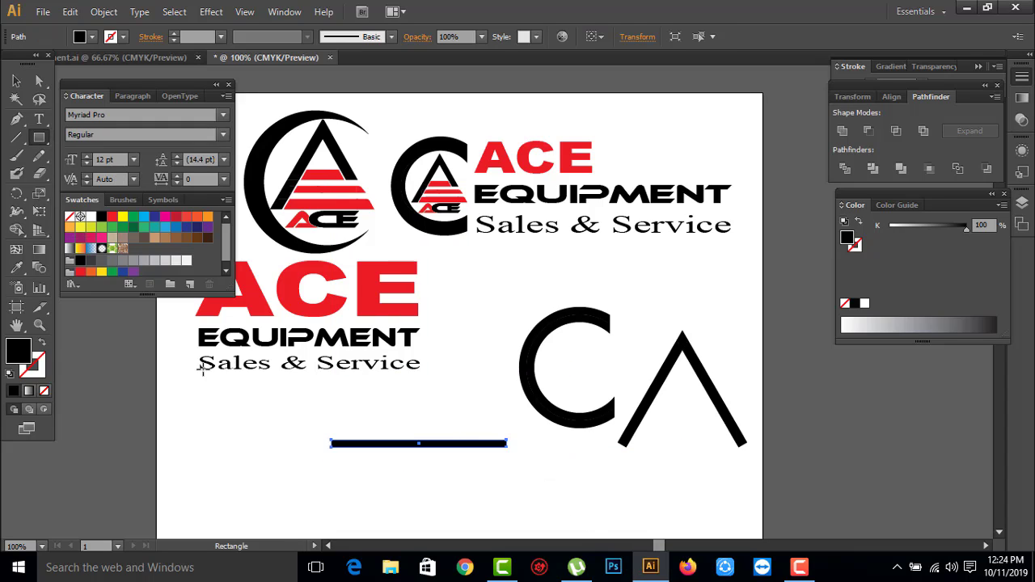
pyautogui.click(17, 79)
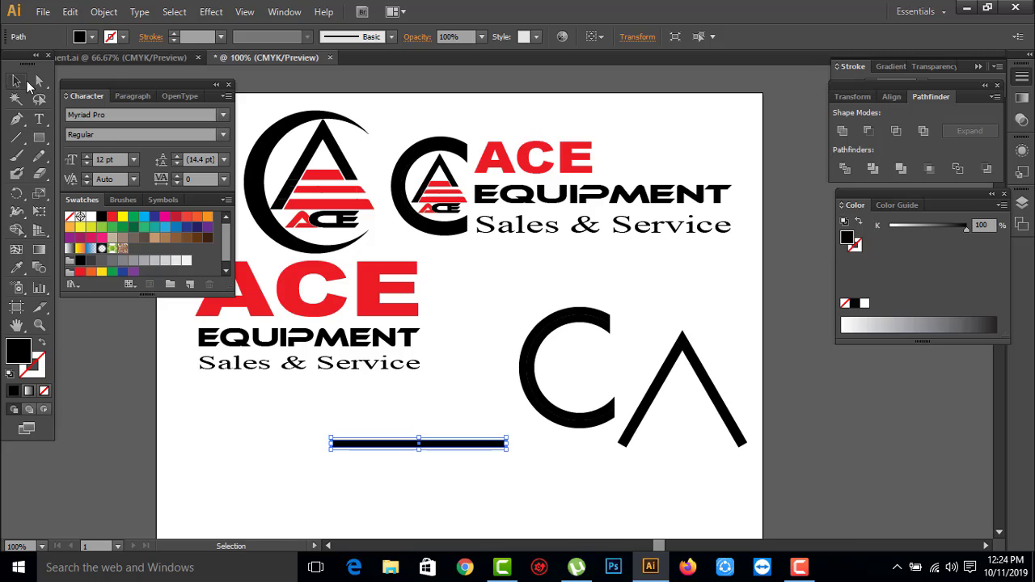
pyautogui.click(104, 13)
pyautogui.click(158, 173)
pyautogui.click(481, 501)
# Step: Make the horizontal bar thinner and move it beneath the triangle as its base
pyautogui.moveTo(419, 450); pyautogui.dragTo(419, 452)
pyautogui.click(464, 490)
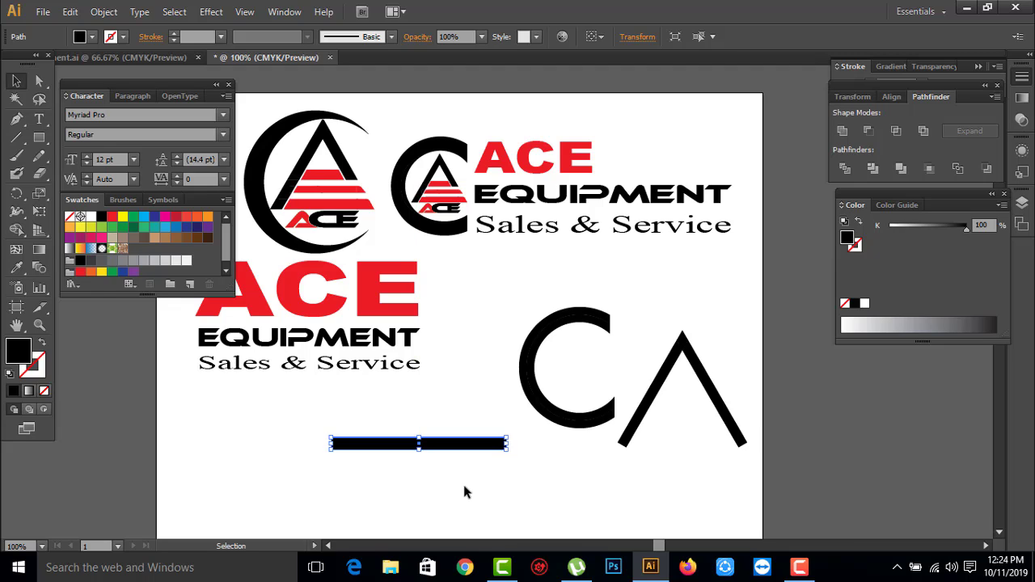
pyautogui.click(439, 445)
pyautogui.moveTo(318, 409); pyautogui.dragTo(503, 485)
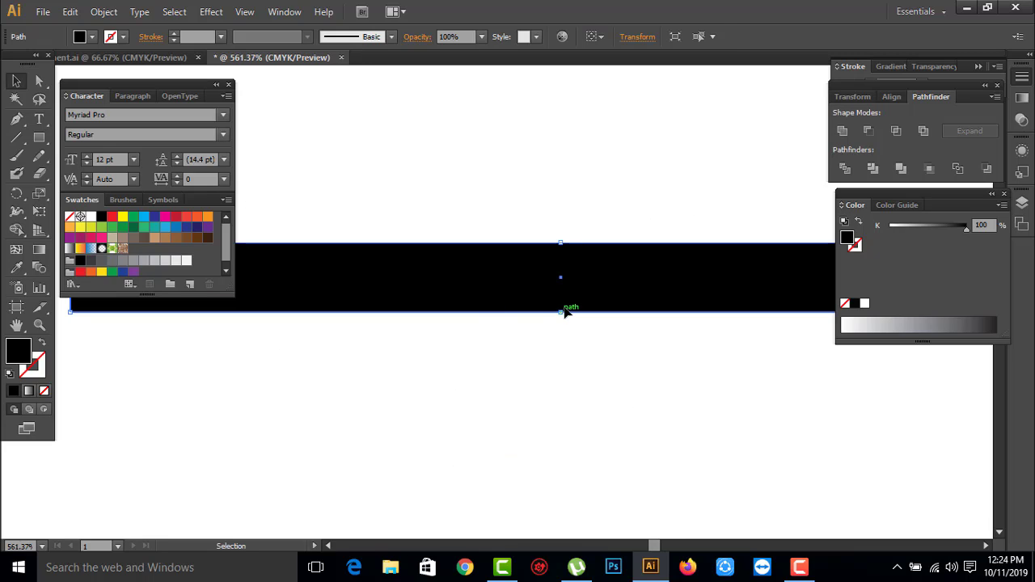
pyautogui.moveTo(562, 314); pyautogui.dragTo(562, 307)
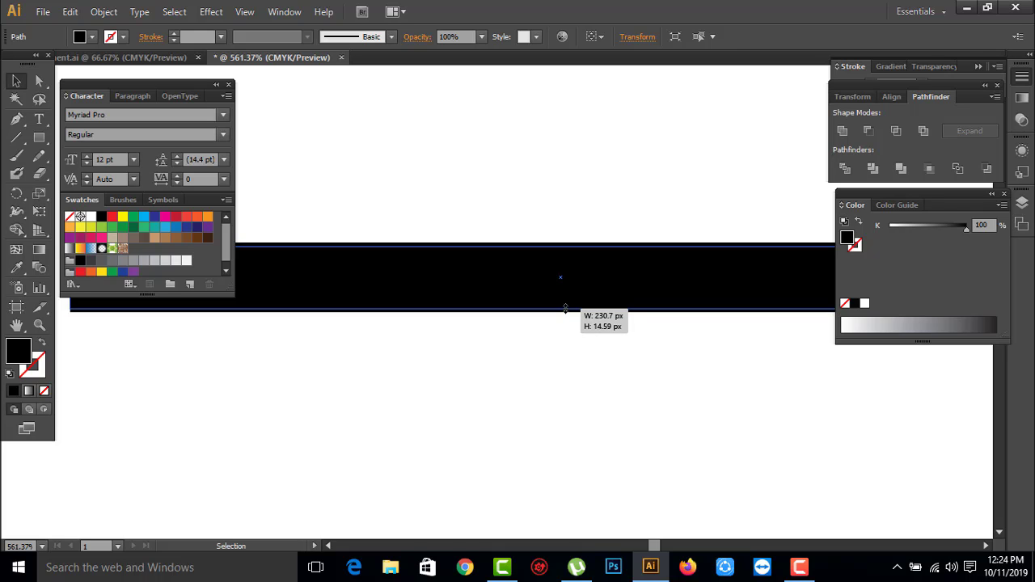
pyautogui.click(574, 351)
pyautogui.keyDown('ctrl'); pyautogui.keyDown('alt'); pyautogui.click(593, 299); pyautogui.keyUp('alt'); pyautogui.keyUp('ctrl')
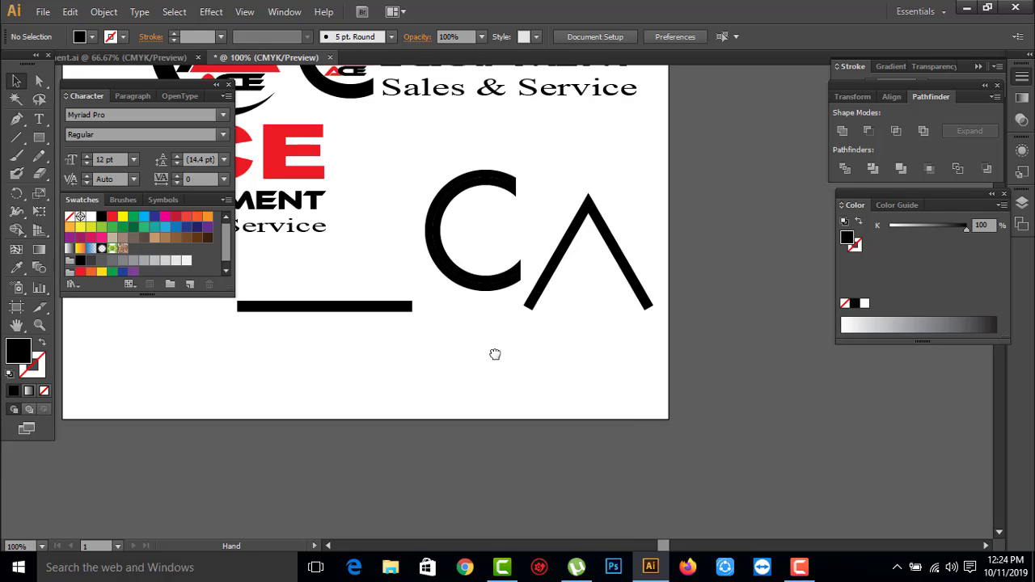
pyautogui.moveTo(310, 362); pyautogui.dragTo(609, 364)
# Step: Move the C shape to the left of the triangle
pyautogui.hotkey('ctrl', 'space')
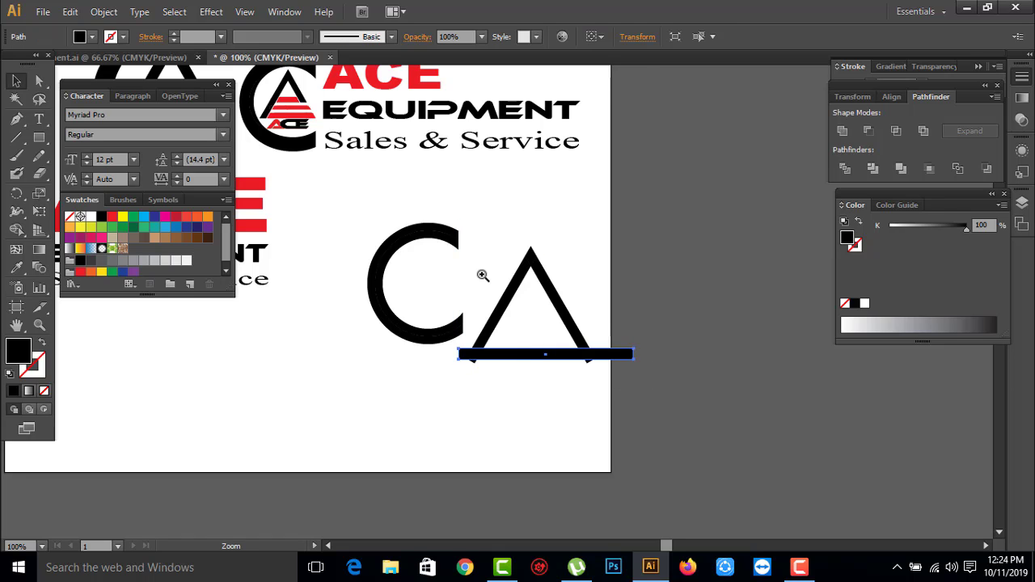
pyautogui.moveTo(592, 315); pyautogui.dragTo(604, 377)
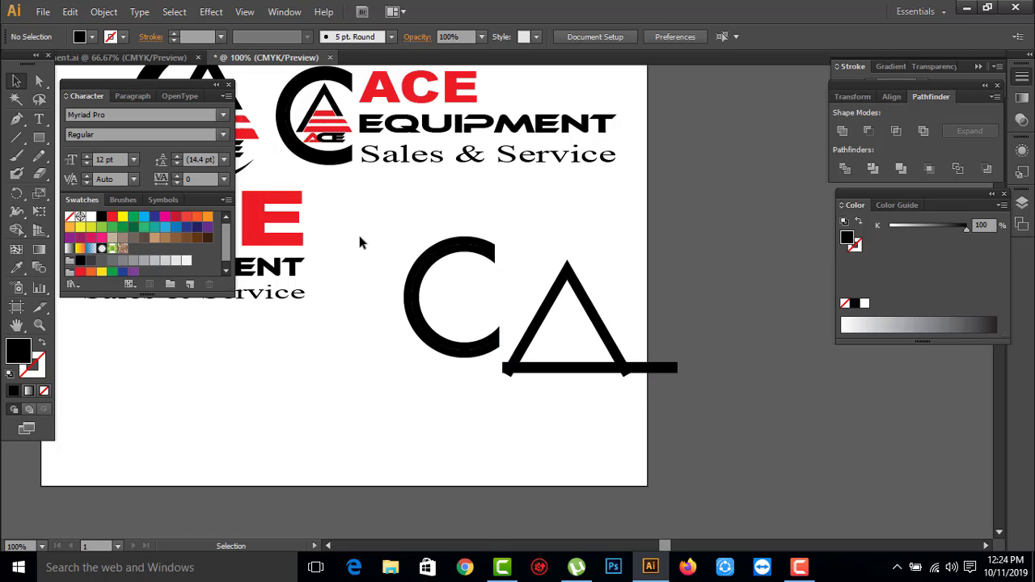
pyautogui.moveTo(359, 237); pyautogui.dragTo(498, 358)
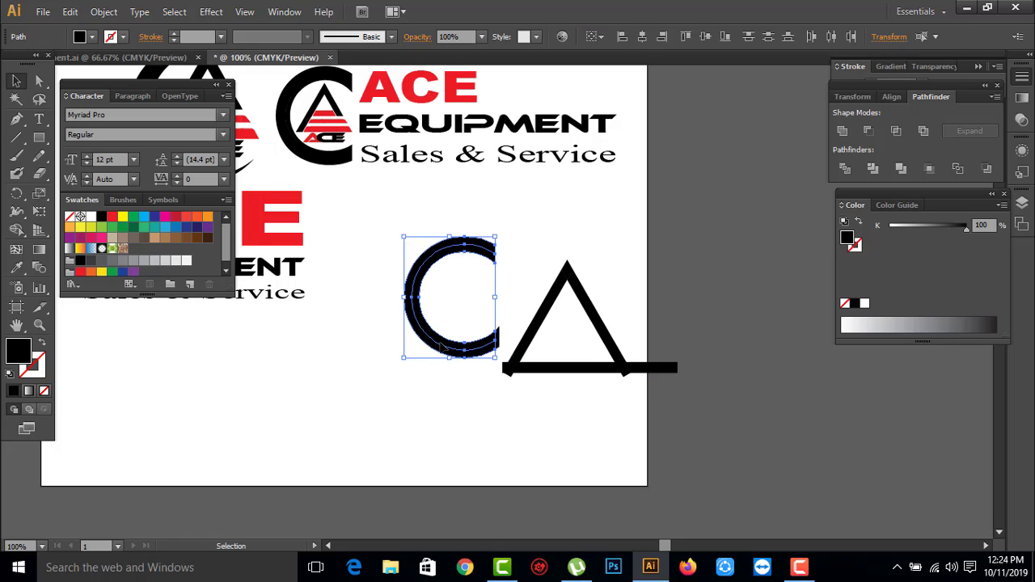
pyautogui.click(441, 411)
pyautogui.press('a')
pyautogui.moveTo(380, 227); pyautogui.dragTo(540, 393)
pyautogui.press('v')
pyautogui.click(410, 317)
pyautogui.moveTo(411, 323); pyautogui.dragTo(357, 324)
pyautogui.click(477, 345)
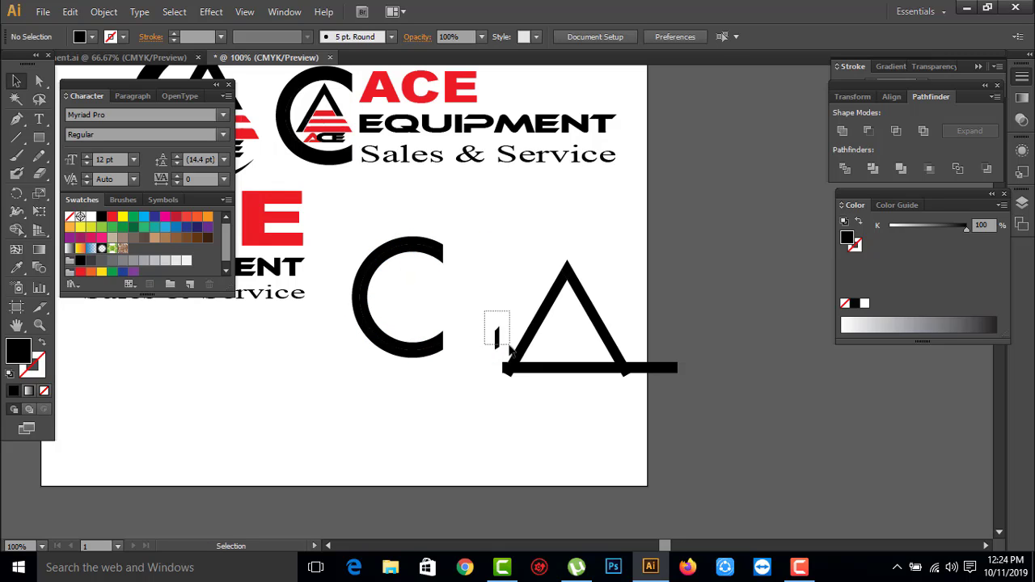
# Step: Delete the stray fragment left of the triangle and select the base bar
pyautogui.moveTo(509, 348); pyautogui.dragTo(511, 350)
pyautogui.press('Delete')
pyautogui.moveTo(536, 253); pyautogui.dragTo(723, 467)
pyautogui.click(499, 349)
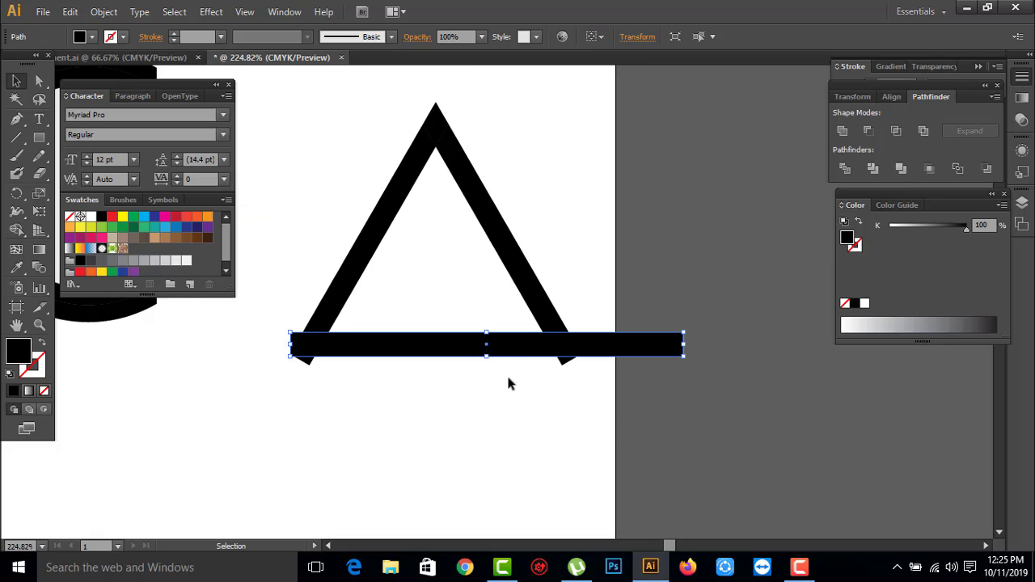
# Step: Duplicate the base bar upward twice to form three evenly spaced horizontal stripes
pyautogui.moveTo(474, 352)
pyautogui.mouseDown()
pyautogui.moveTo(462, 342)
pyautogui.moveTo(477, 357)
pyautogui.mouseUp()
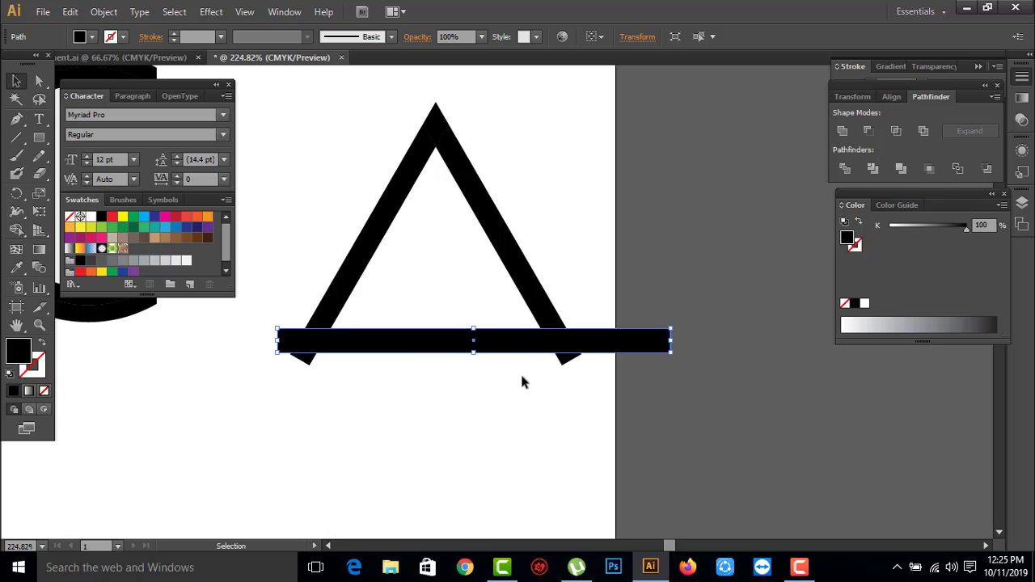
pyautogui.moveTo(522, 382); pyautogui.dragTo(548, 407)
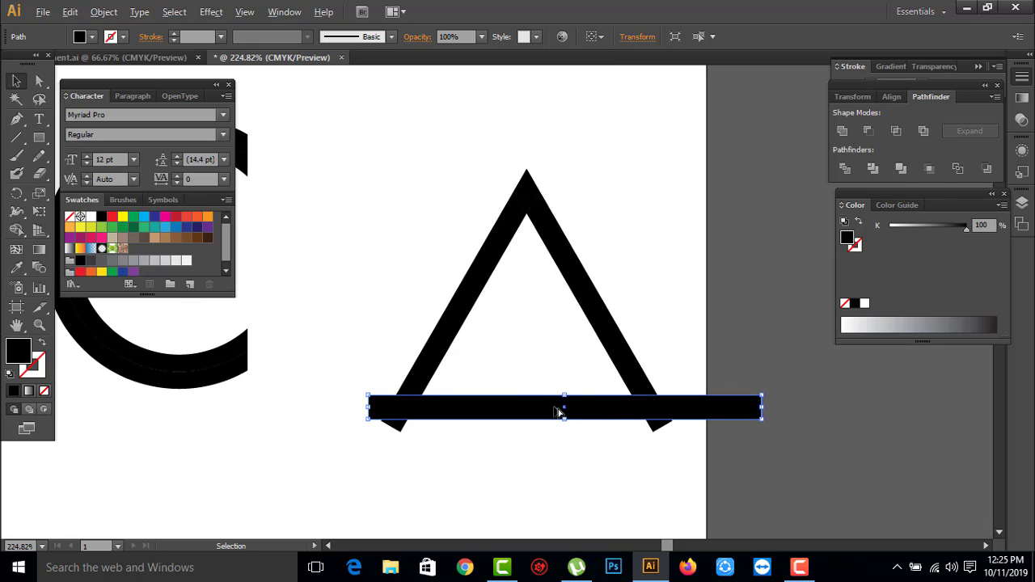
pyautogui.moveTo(554, 406); pyautogui.dragTo(553, 374)
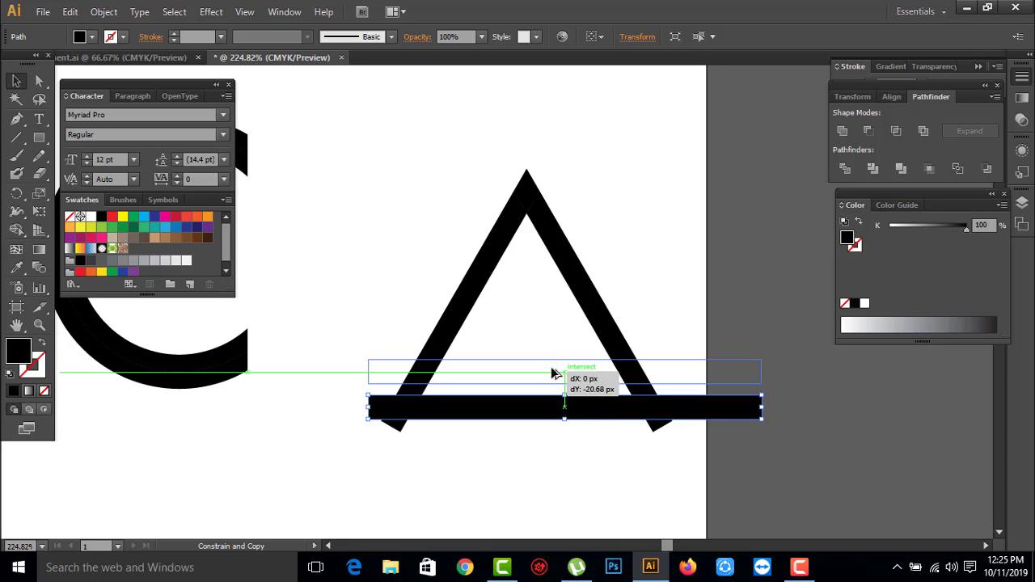
pyautogui.moveTo(552, 373); pyautogui.dragTo(552, 373)
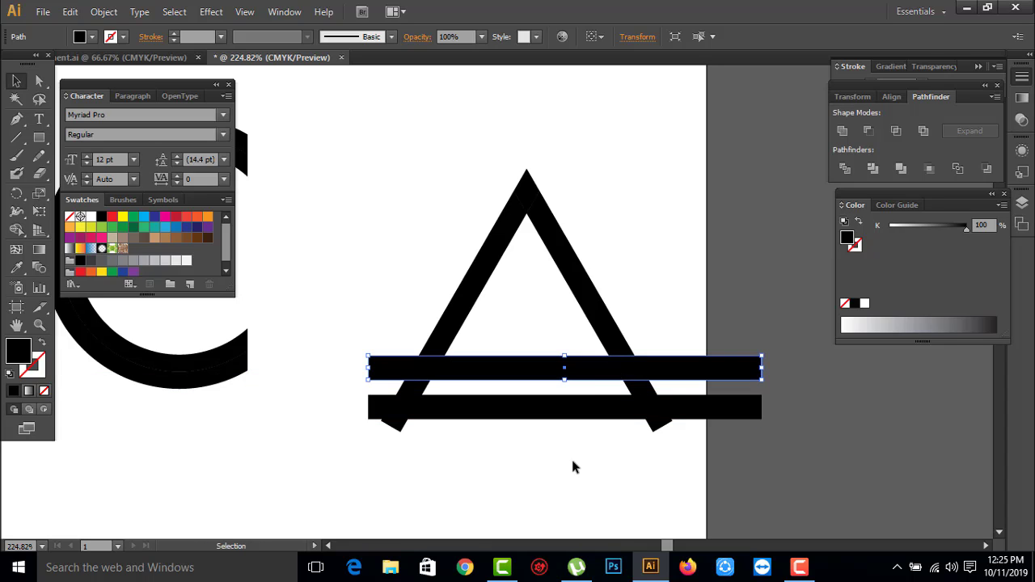
pyautogui.hotkey('ctrl', 'd')
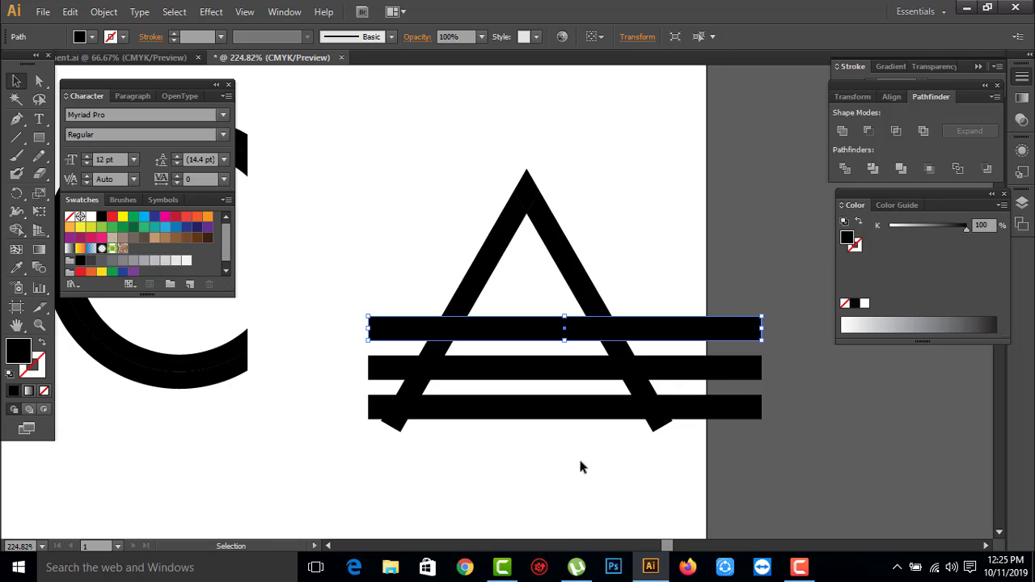
# Step: Zoom out to the whole artboard and select the triangle with all three stripes
pyautogui.click(584, 466)
pyautogui.click(561, 335)
pyautogui.click(570, 427)
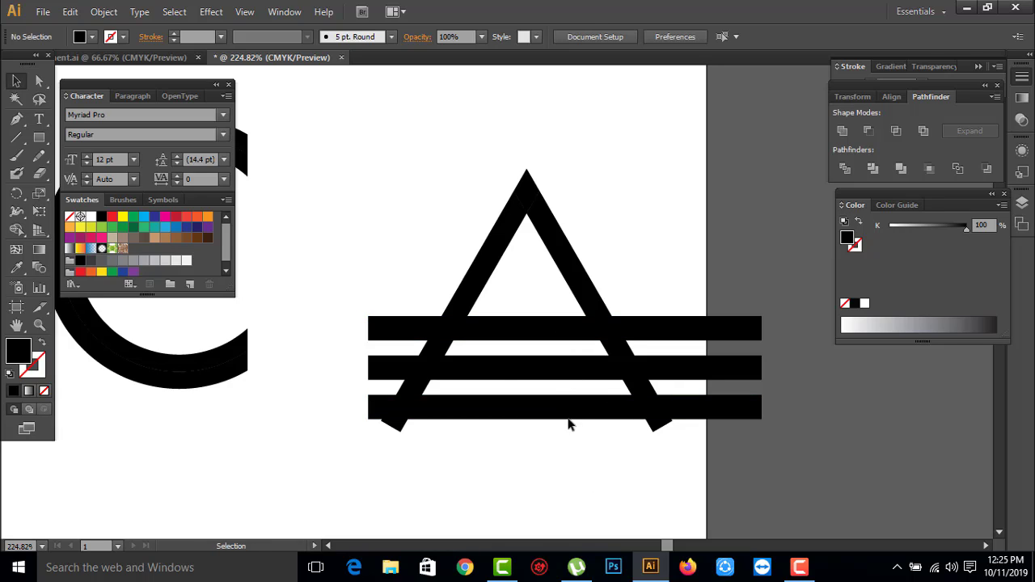
pyautogui.hotkey('ctrl', '-')
pyautogui.moveTo(523, 383); pyautogui.dragTo(561, 410)
pyautogui.hotkey('ctrl', '-')
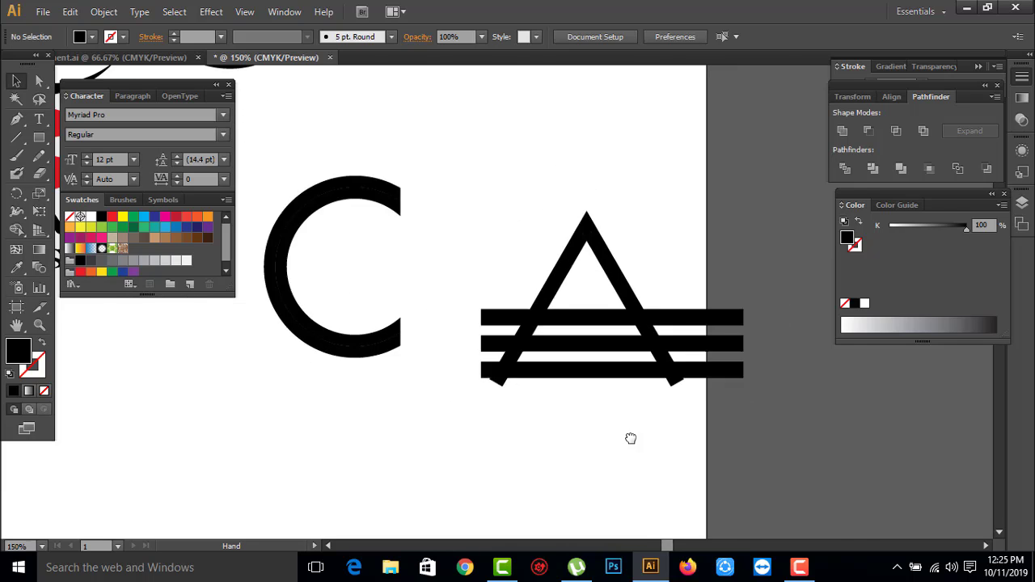
pyautogui.moveTo(346, 296); pyautogui.dragTo(739, 423)
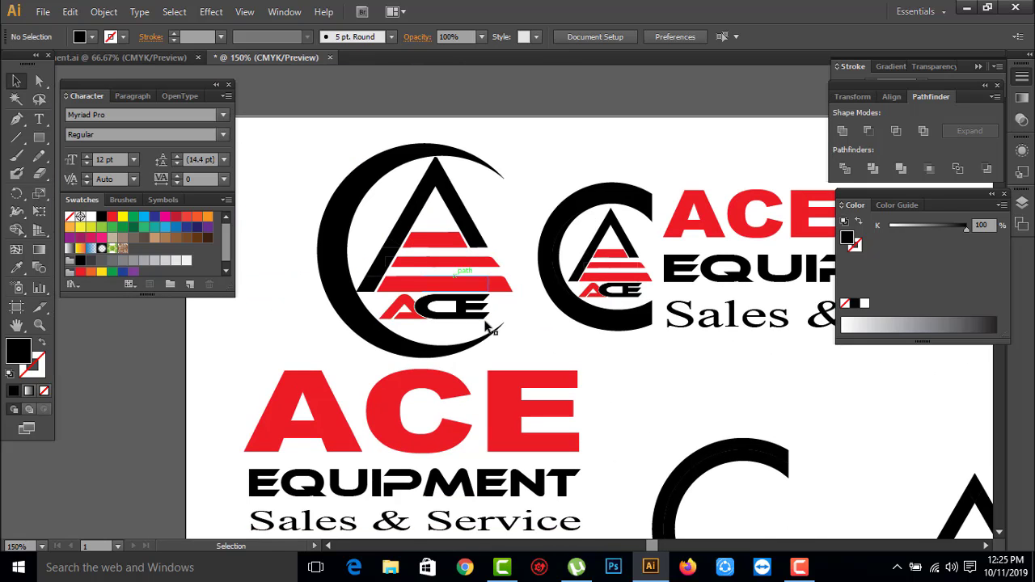
pyautogui.keyDown('alt'); pyautogui.click(795, 417); pyautogui.keyUp('alt')
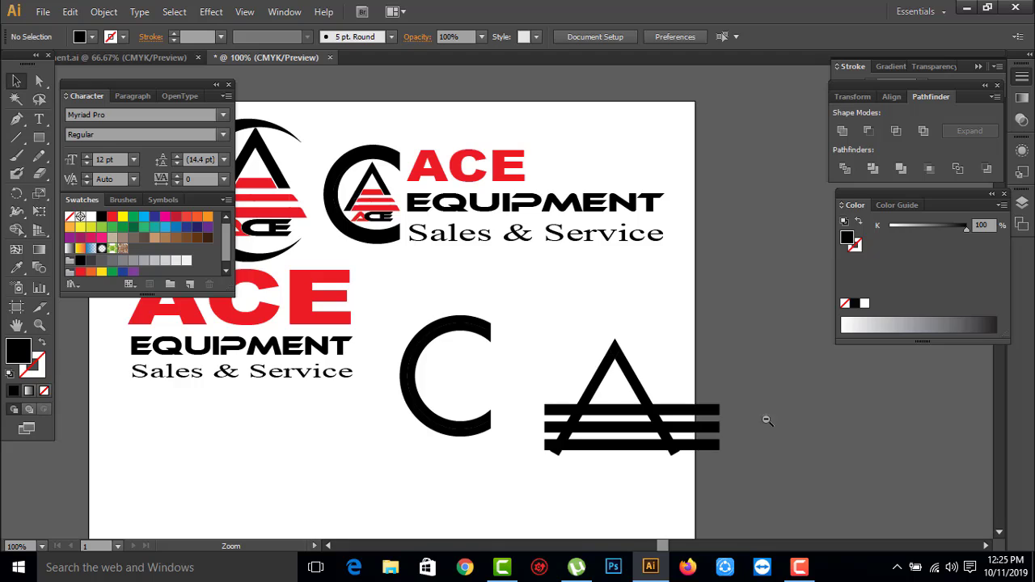
pyautogui.keyDown('alt'); pyautogui.click(767, 420); pyautogui.keyUp('alt')
pyautogui.moveTo(550, 407); pyautogui.dragTo(739, 439)
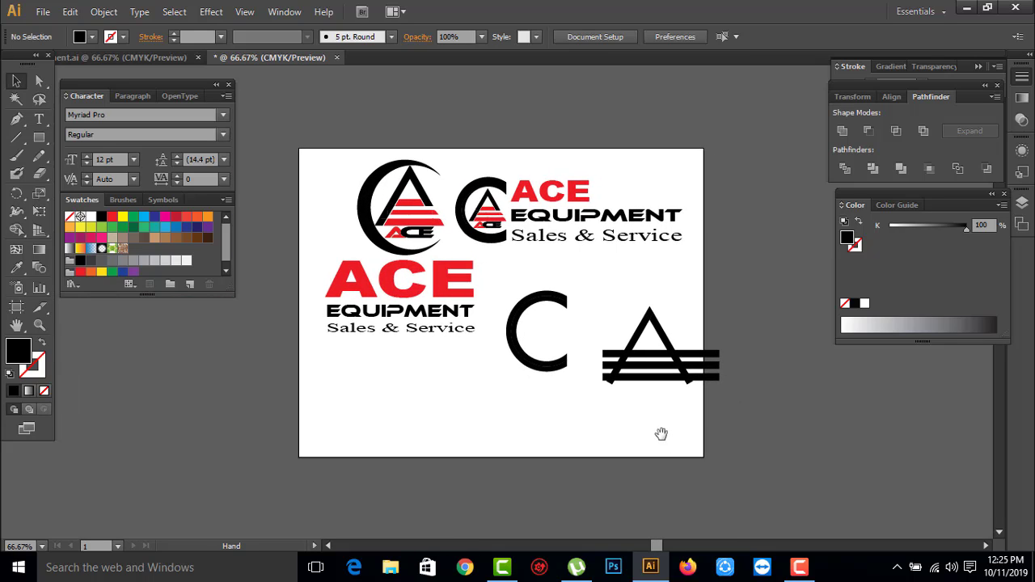
pyautogui.moveTo(645, 421); pyautogui.dragTo(638, 430)
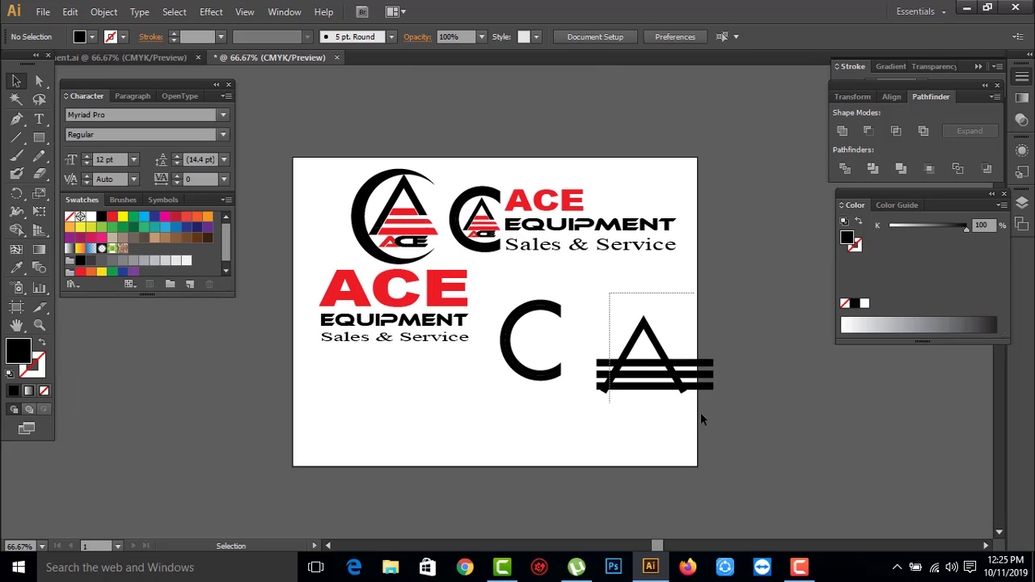
pyautogui.moveTo(701, 414); pyautogui.dragTo(702, 416)
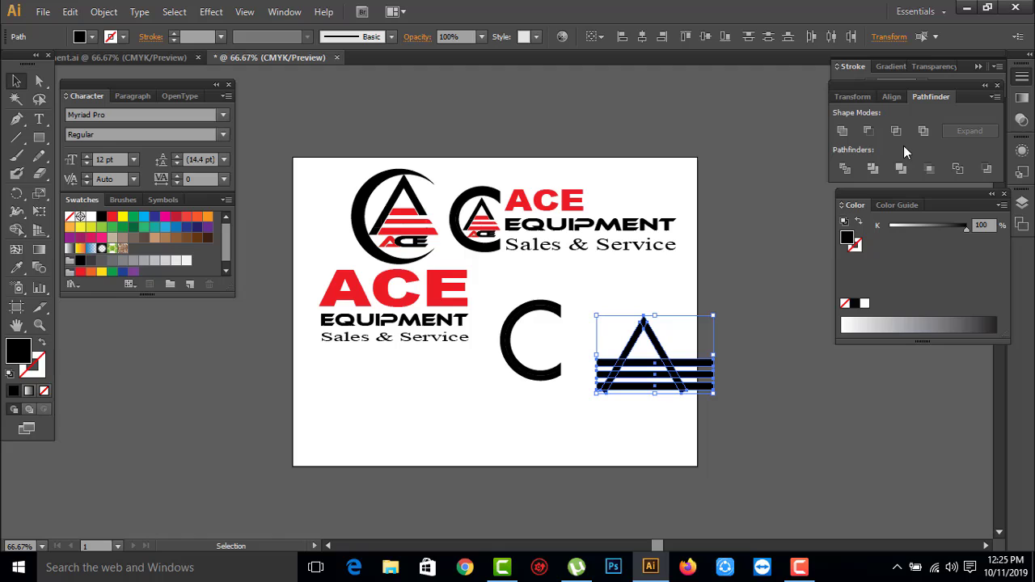
# Step: Divide the triangle and stripes with Pathfinder, then ungroup the resulting pieces
pyautogui.click(852, 171)
pyautogui.click(772, 377)
pyautogui.moveTo(588, 293); pyautogui.dragTo(691, 422)
pyautogui.hotkey('ctrl', '-')
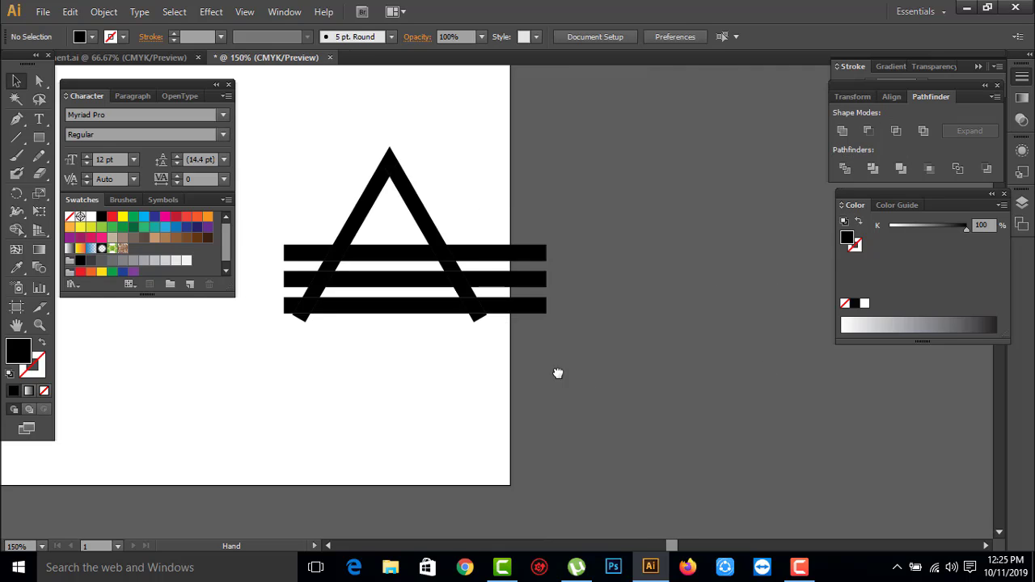
pyautogui.scroll(1, 557, 372)
pyautogui.hscroll(-2, 558, 372)
pyautogui.click(470, 312)
pyautogui.rightClick(471, 312)
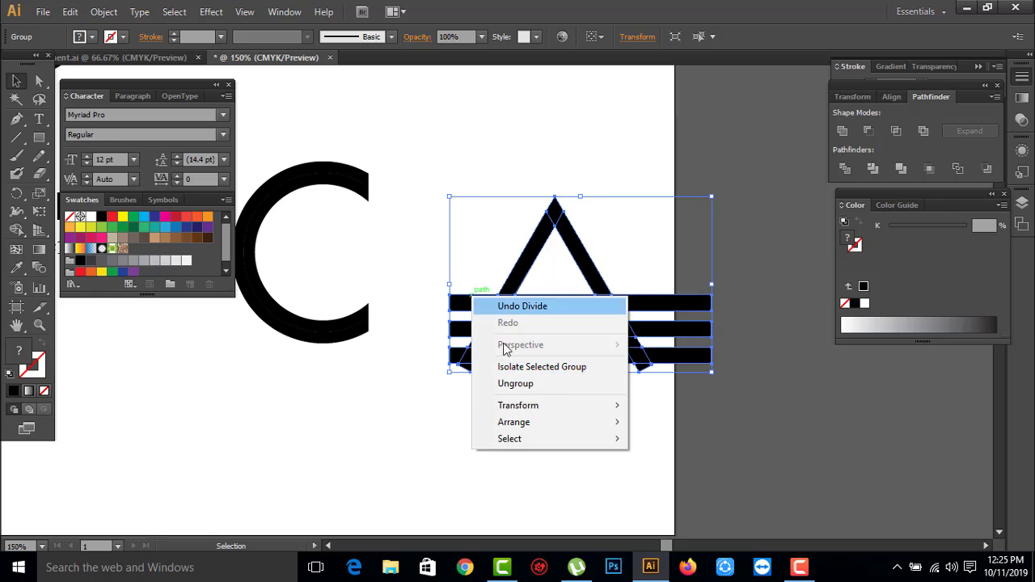
pyautogui.click(518, 384)
# Step: Delete the three stripes' left overhangs and the small bottom-left corner piece
pyautogui.click(515, 529)
pyautogui.click(465, 304)
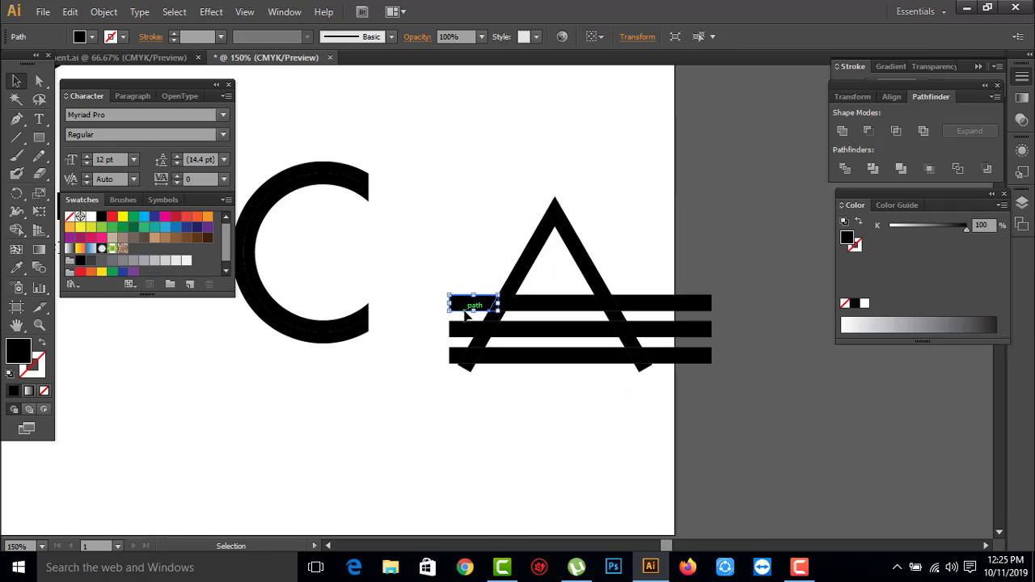
pyautogui.press('BackSpace')
pyautogui.click(462, 329)
pyautogui.press('BackSpace')
pyautogui.click(458, 356)
pyautogui.press('BackSpace')
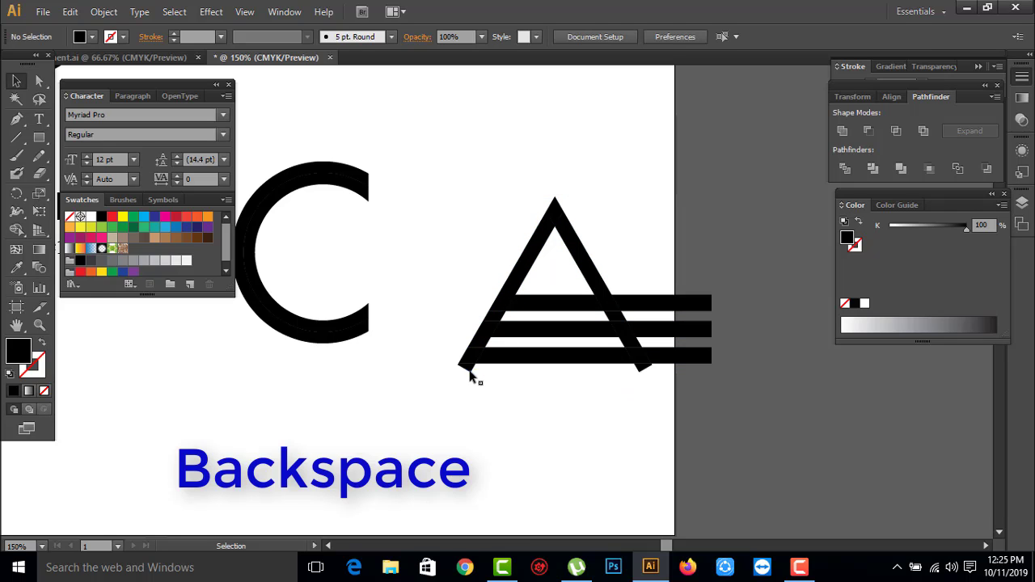
pyautogui.click(469, 363)
pyautogui.press('BackSpace')
# Step: Delete the leg tip, the three right overhangs and the leftover piece beside the upper stripe
pyautogui.click(643, 368)
pyautogui.press('BackSpace')
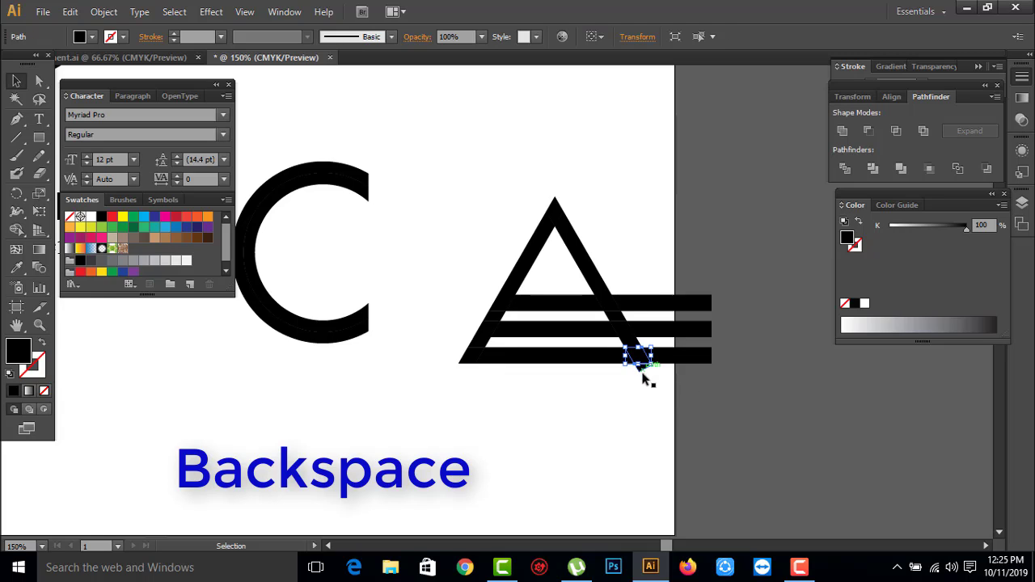
pyautogui.press('BackSpace')
pyautogui.click(693, 357)
pyautogui.press('BackSpace')
pyautogui.click(683, 329)
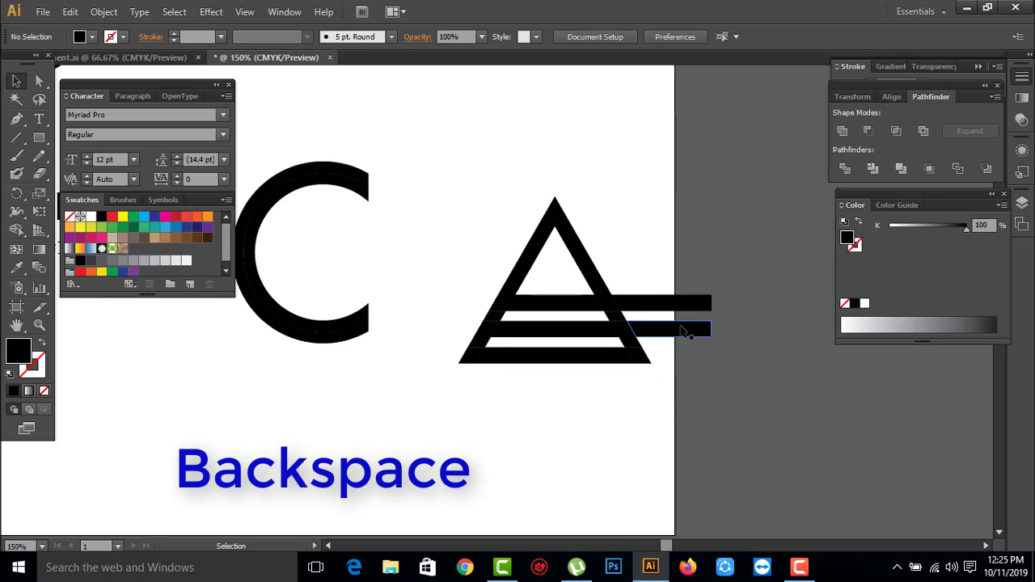
pyautogui.press('BackSpace')
pyautogui.click(671, 304)
pyautogui.press('BackSpace')
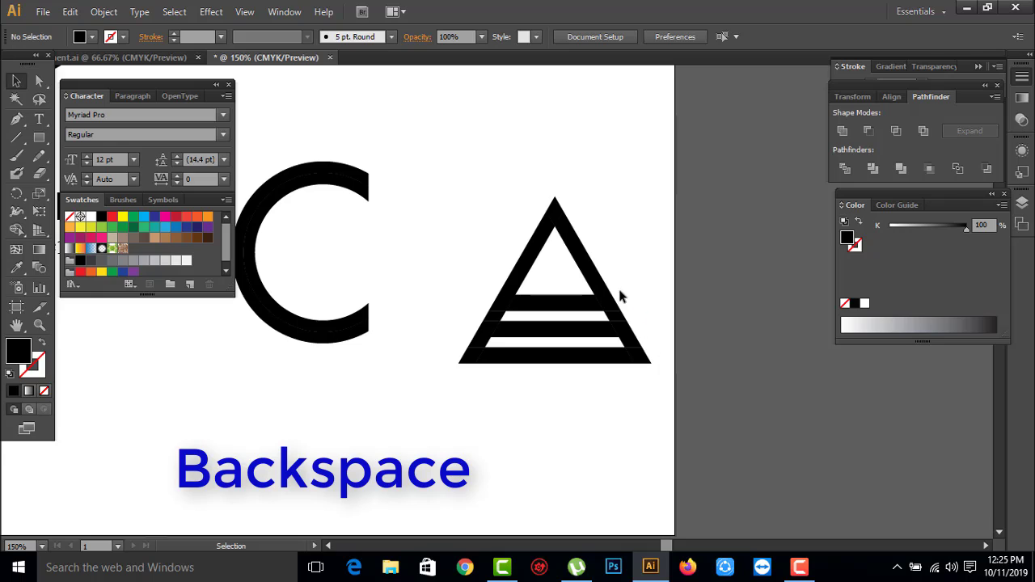
pyautogui.click(616, 321)
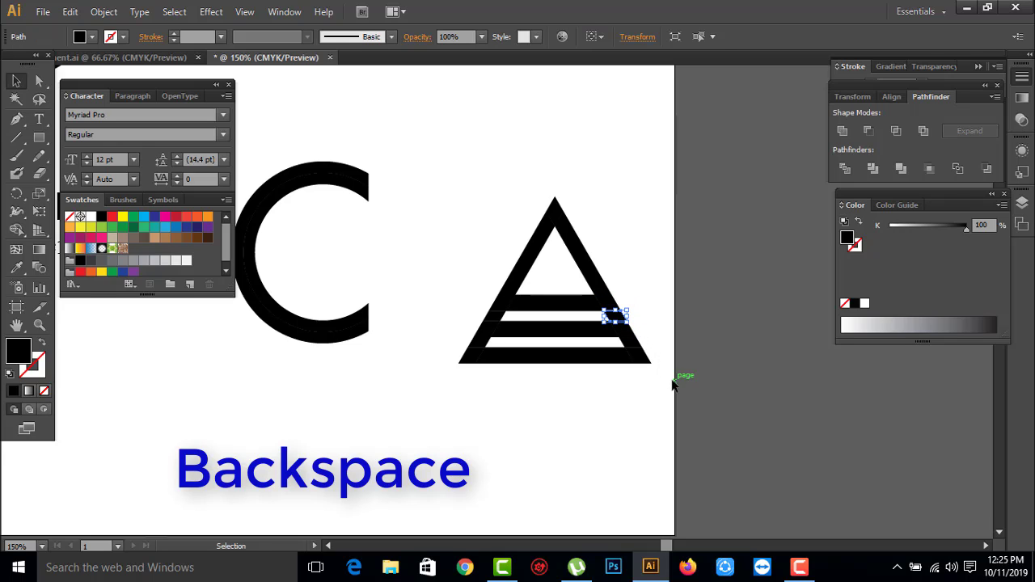
pyautogui.press('BackSpace')
pyautogui.hotkey('ctrl', '-')
pyautogui.hotkey('ctrl', '-')
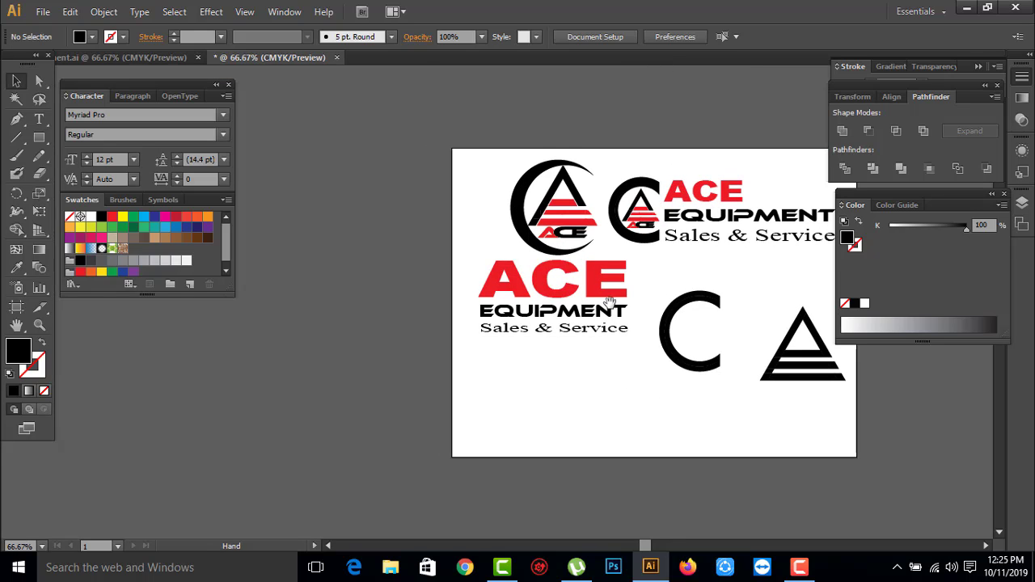
# Step: Select the small stripe-end pieces along both sides of the triangle
pyautogui.moveTo(670, 430); pyautogui.dragTo(557, 239)
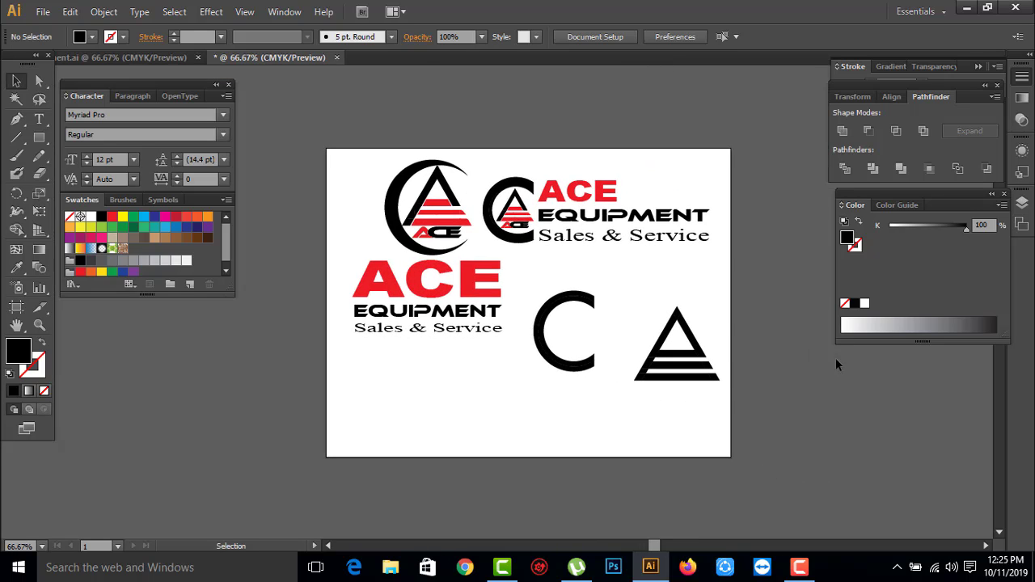
pyautogui.moveTo(613, 299); pyautogui.dragTo(752, 456)
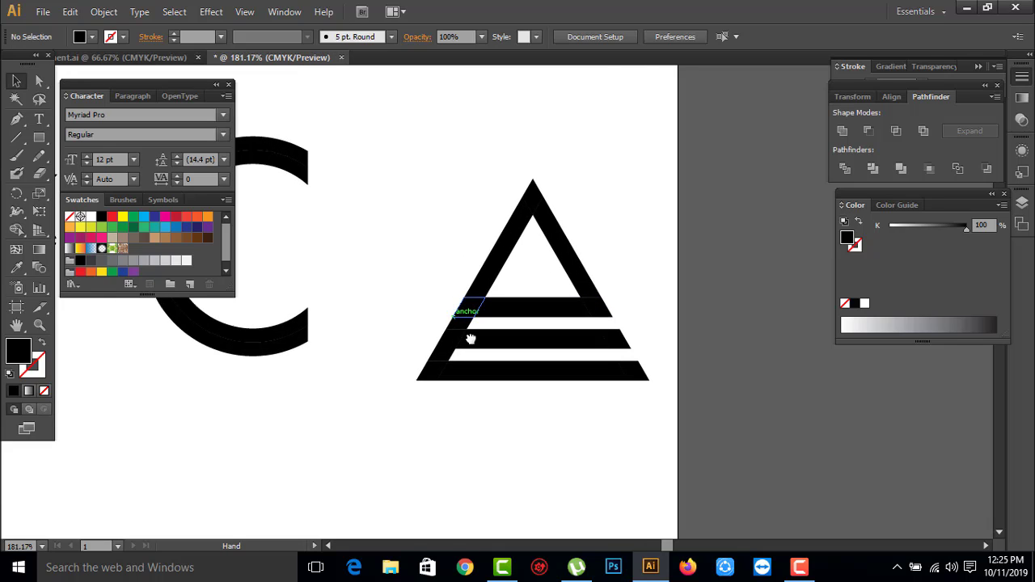
pyautogui.moveTo(456, 330); pyautogui.dragTo(484, 308)
pyautogui.click(483, 297)
pyautogui.click(464, 324)
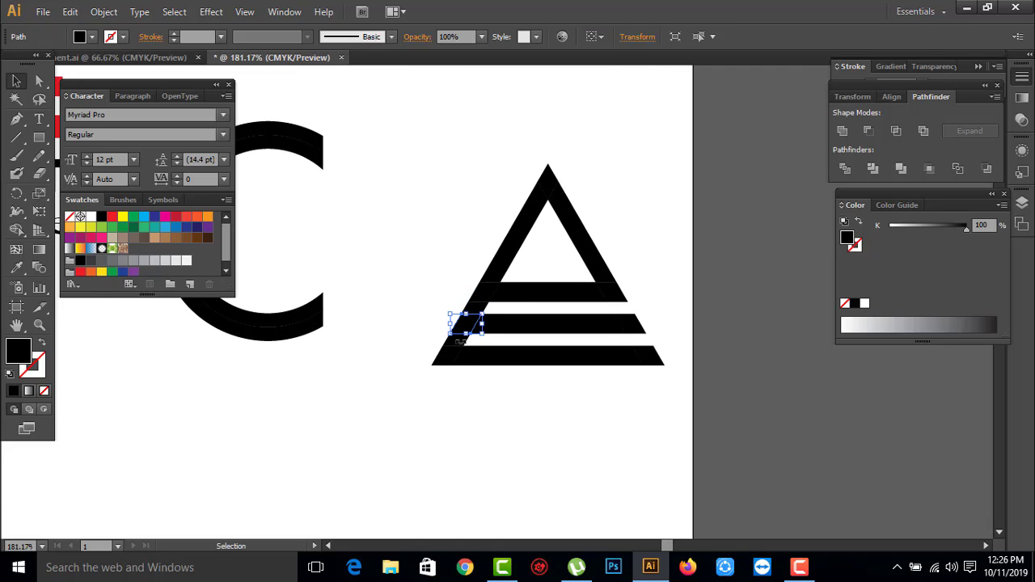
pyautogui.keyDown('shift'); pyautogui.click(451, 357); pyautogui.keyUp('shift')
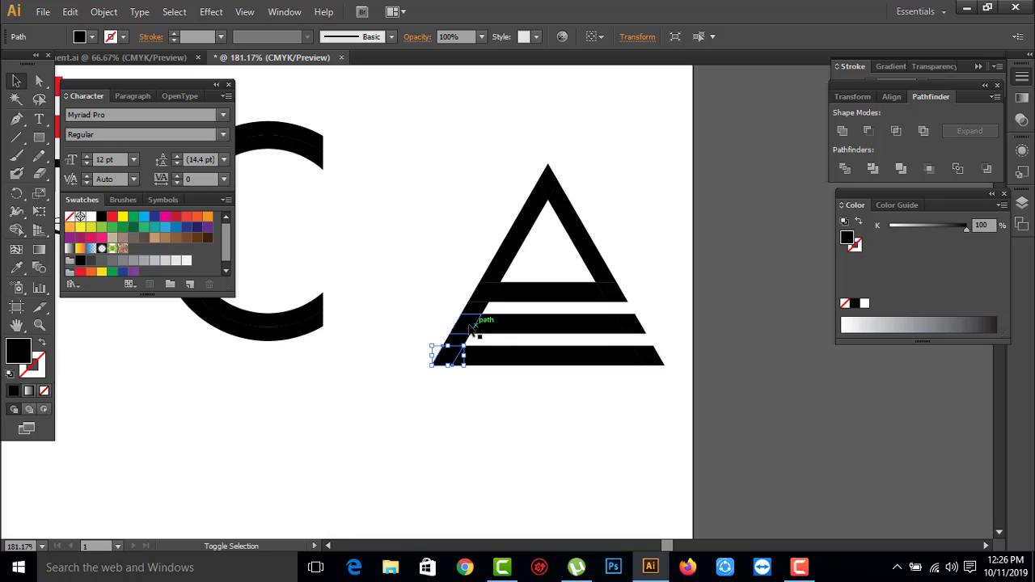
pyautogui.keyDown('shift'); pyautogui.click(481, 296); pyautogui.keyUp('shift')
pyautogui.keyDown('shift'); pyautogui.click(616, 294); pyautogui.keyUp('shift')
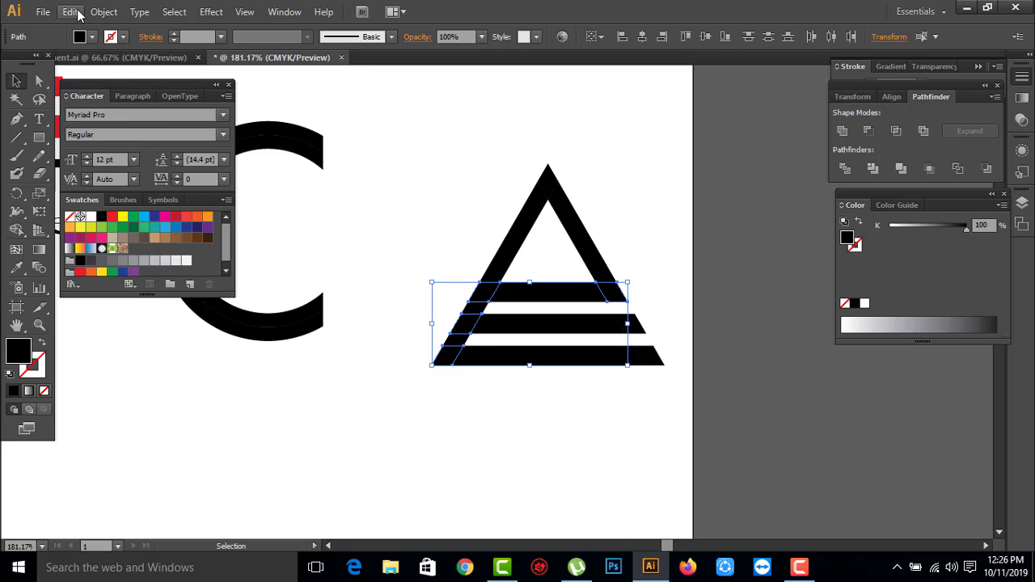
# Step: Apply a 5 px Offset Path to the selected end pieces, then select the whole triangle
pyautogui.click(105, 12)
pyautogui.moveTo(274, 297)
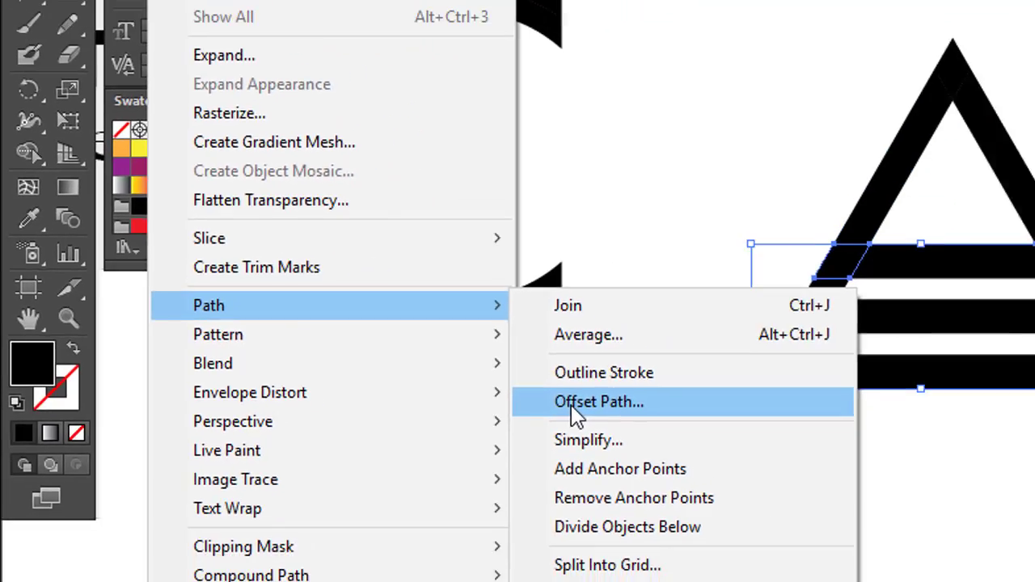
pyautogui.click(764, 425)
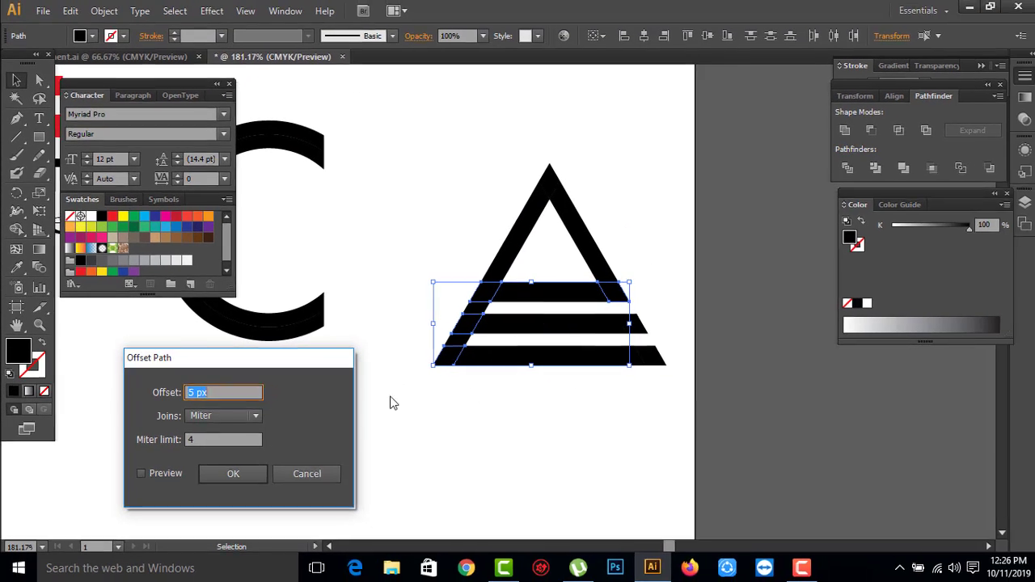
pyautogui.click(142, 473)
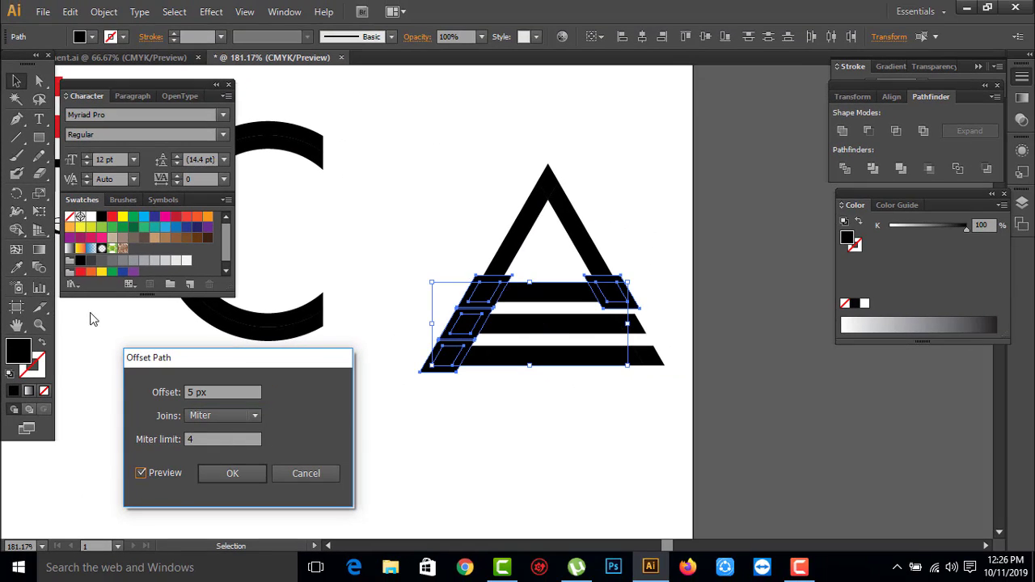
pyautogui.press('Up')
pyautogui.press('Up')
pyautogui.press('Up')
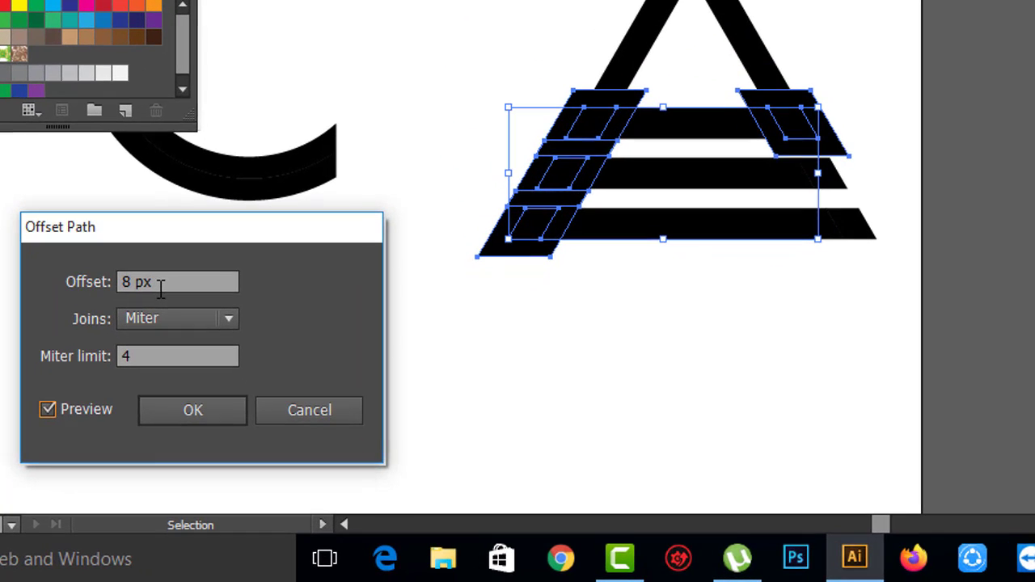
pyautogui.press('Up')
pyautogui.press('Down')
pyautogui.press('Down')
pyautogui.press('Down')
pyautogui.press('Down')
pyautogui.press('Down')
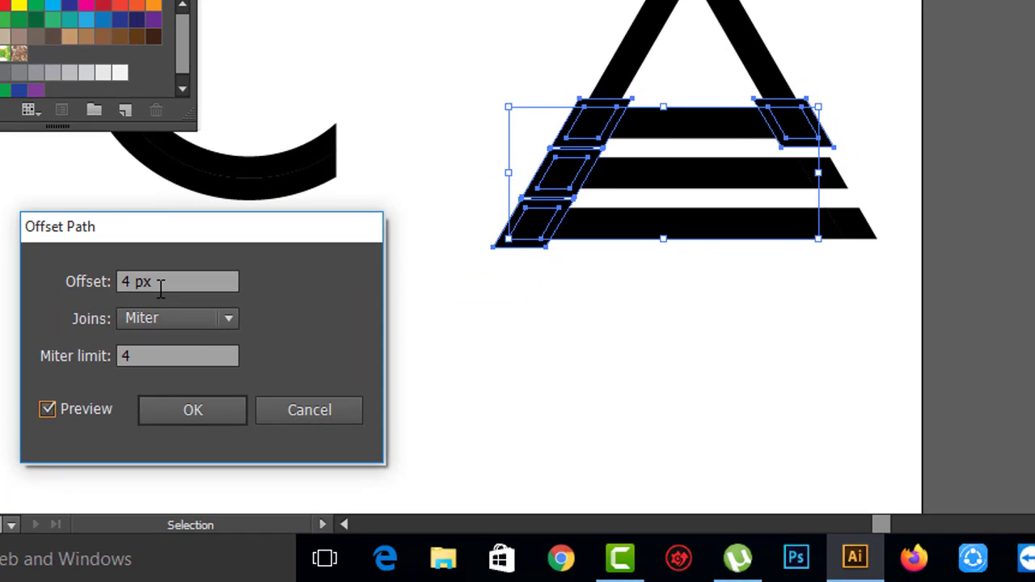
pyautogui.press('Up')
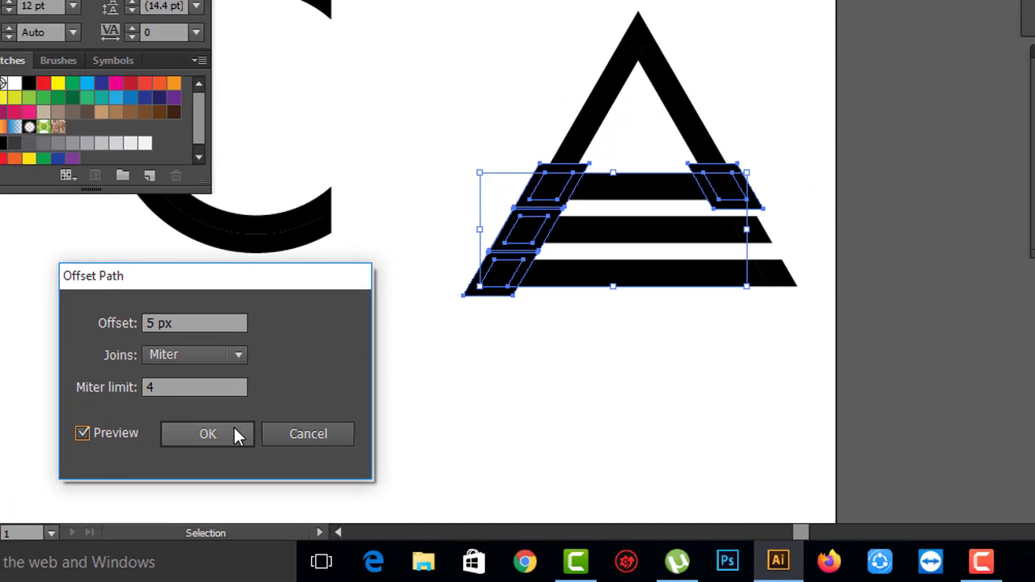
pyautogui.click(230, 433)
pyautogui.click(533, 402)
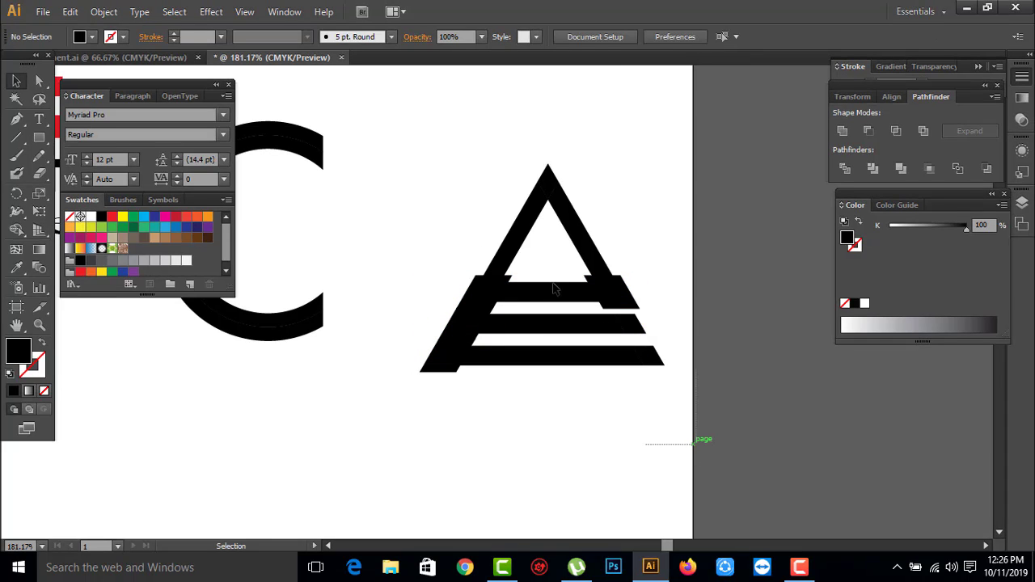
pyautogui.moveTo(692, 440)
pyautogui.mouseDown()
pyautogui.moveTo(416, 219)
pyautogui.moveTo(420, 311)
pyautogui.mouseUp()
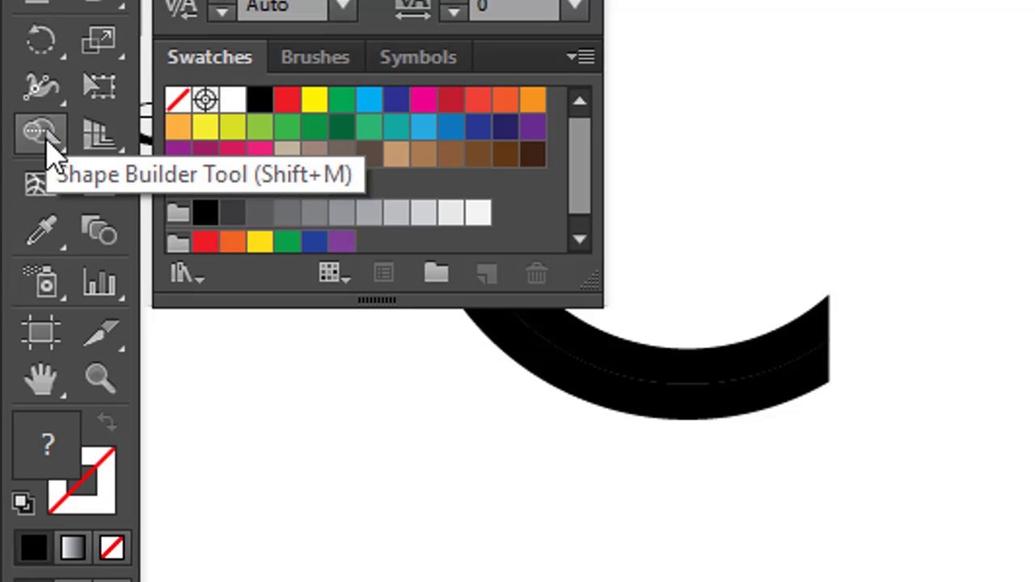
# Step: Use the Shape Builder to remove the right inner diagonal strip and stray bar pieces
pyautogui.click(42, 138)
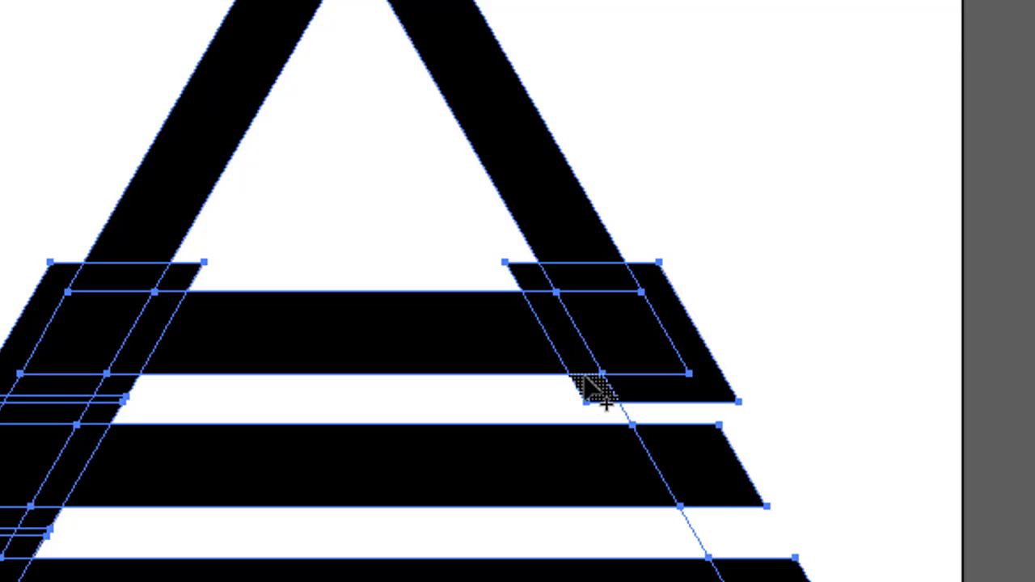
pyautogui.moveTo(527, 288); pyautogui.dragTo(554, 358)
pyautogui.keyDown('alt'); pyautogui.click(566, 348); pyautogui.keyUp('alt')
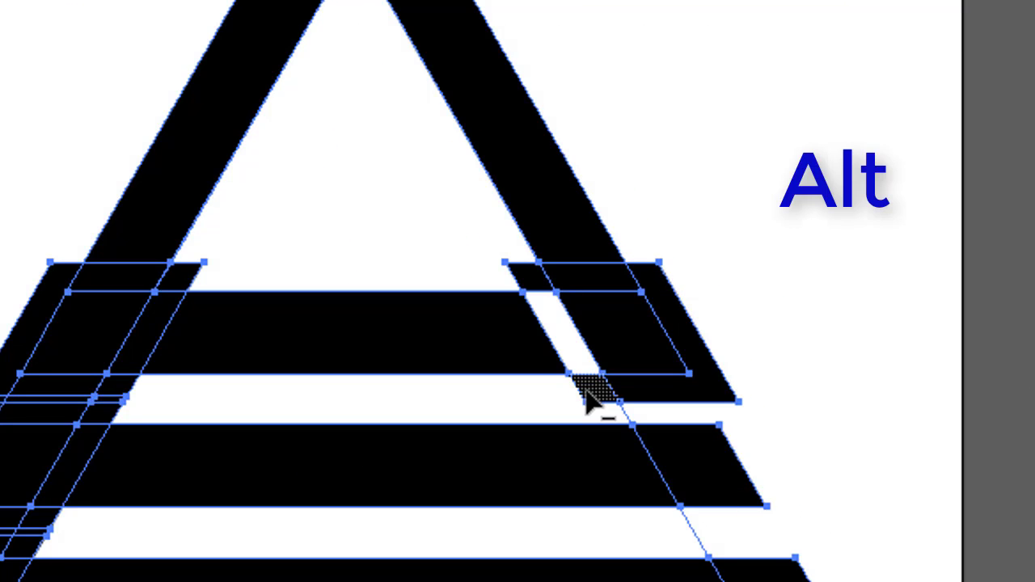
pyautogui.keyDown('alt'); pyautogui.click(532, 279); pyautogui.keyUp('alt')
pyautogui.keyDown('alt'); pyautogui.click(529, 316); pyautogui.keyUp('alt')
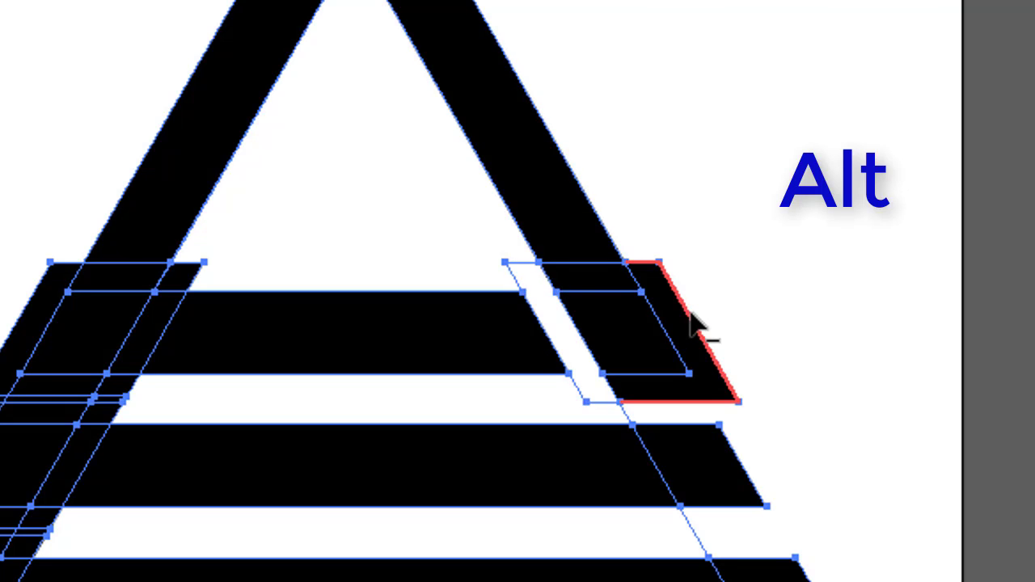
pyautogui.keyDown('alt'); pyautogui.click(687, 348); pyautogui.keyUp('alt')
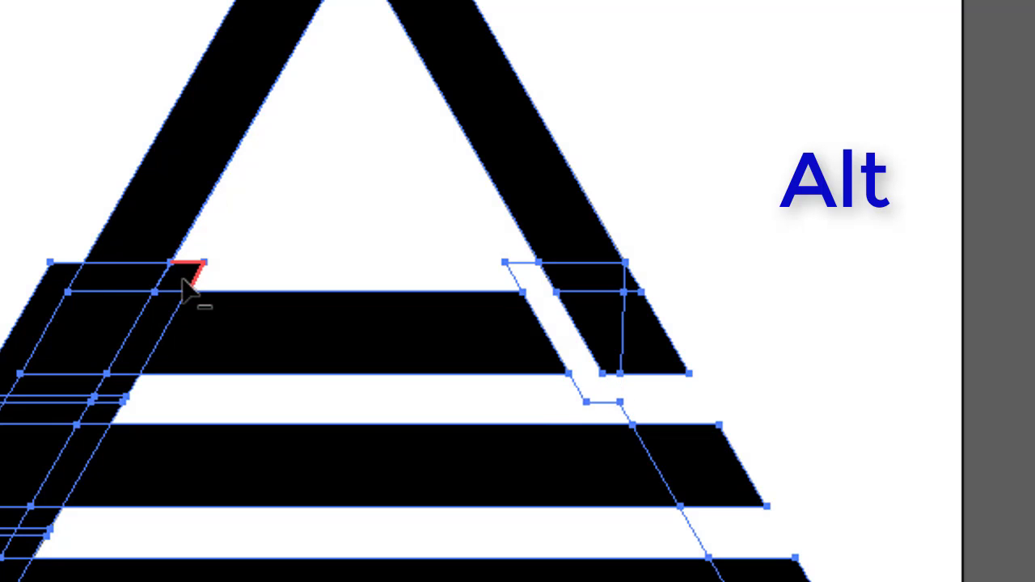
pyautogui.keyDown('alt'); pyautogui.click(154, 332); pyautogui.keyUp('alt')
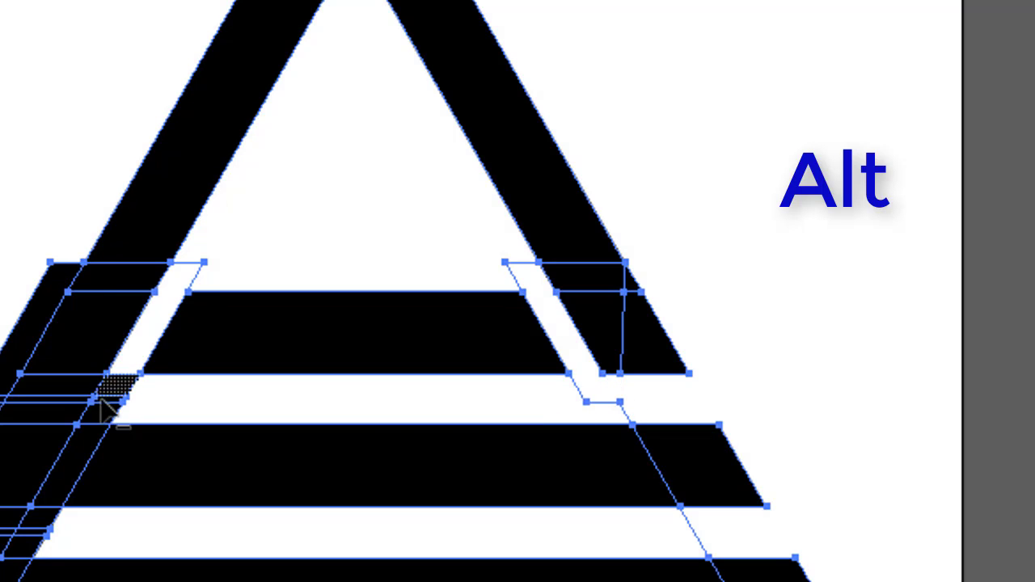
pyautogui.keyDown('alt'); pyautogui.click(113, 386); pyautogui.keyUp('alt')
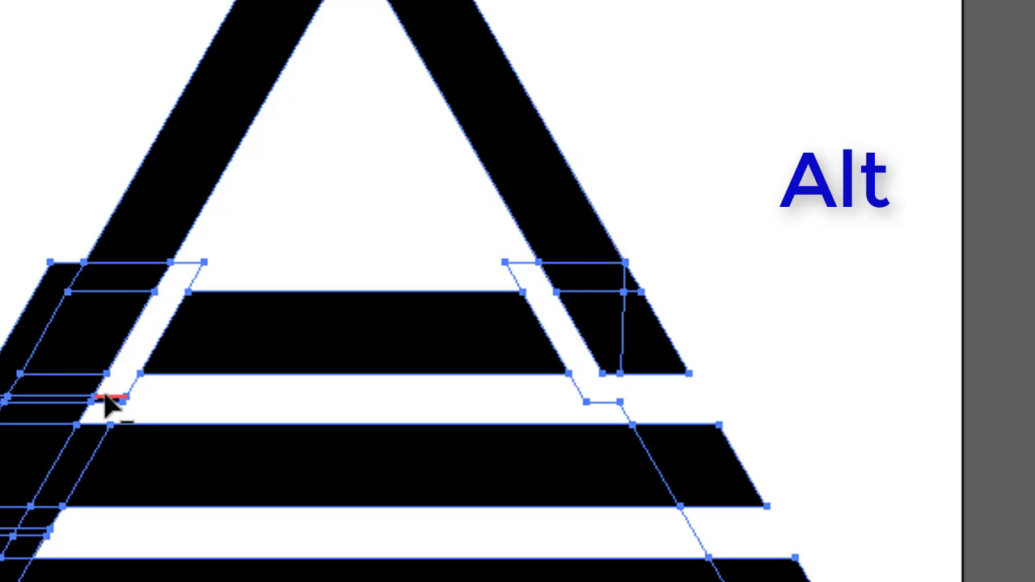
pyautogui.keyDown('alt'); pyautogui.click(109, 404); pyautogui.keyUp('alt')
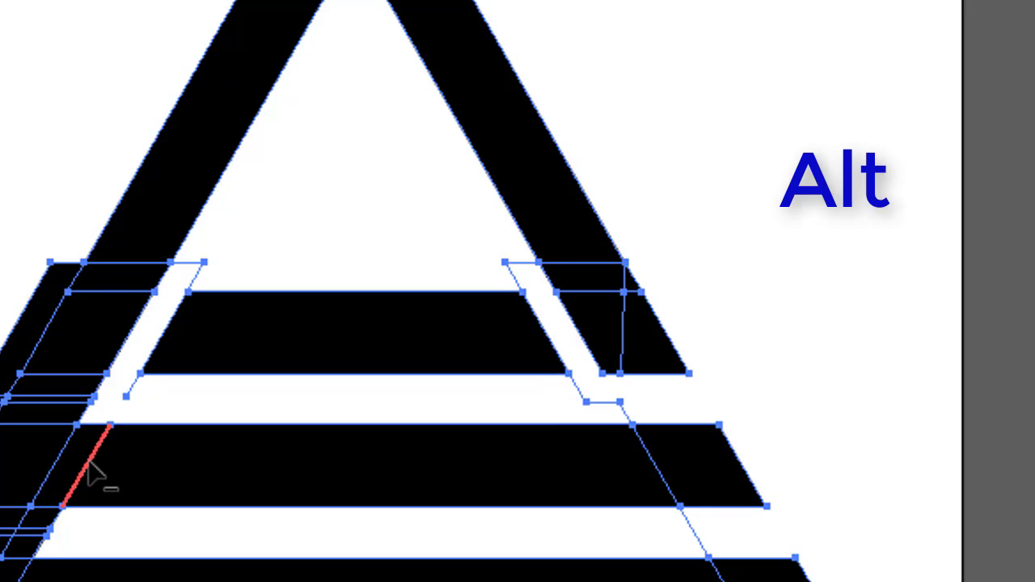
pyautogui.keyDown('alt'); pyautogui.click(84, 476); pyautogui.keyUp('alt')
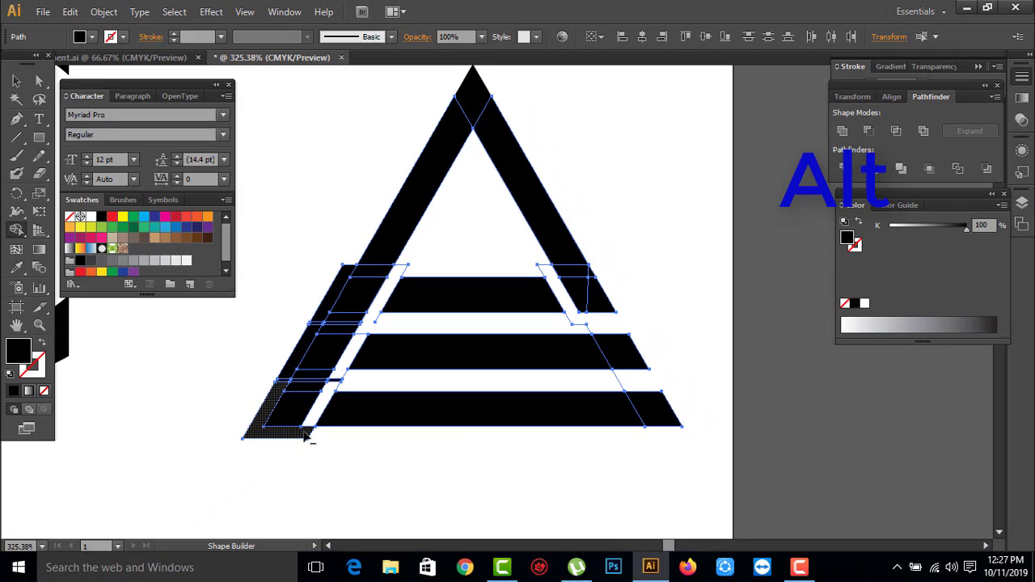
pyautogui.keyDown('alt'); pyautogui.click(307, 434); pyautogui.keyUp('alt')
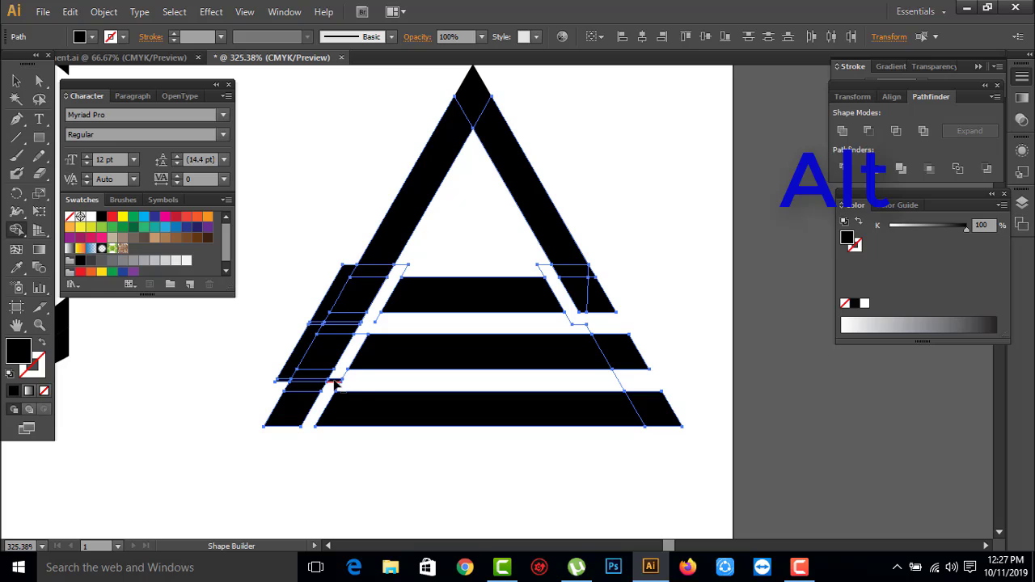
# Step: Remove the remaining left bar segments and slivers, undoing an accidental inner triangle fill
pyautogui.scroll(5, 307, 342)
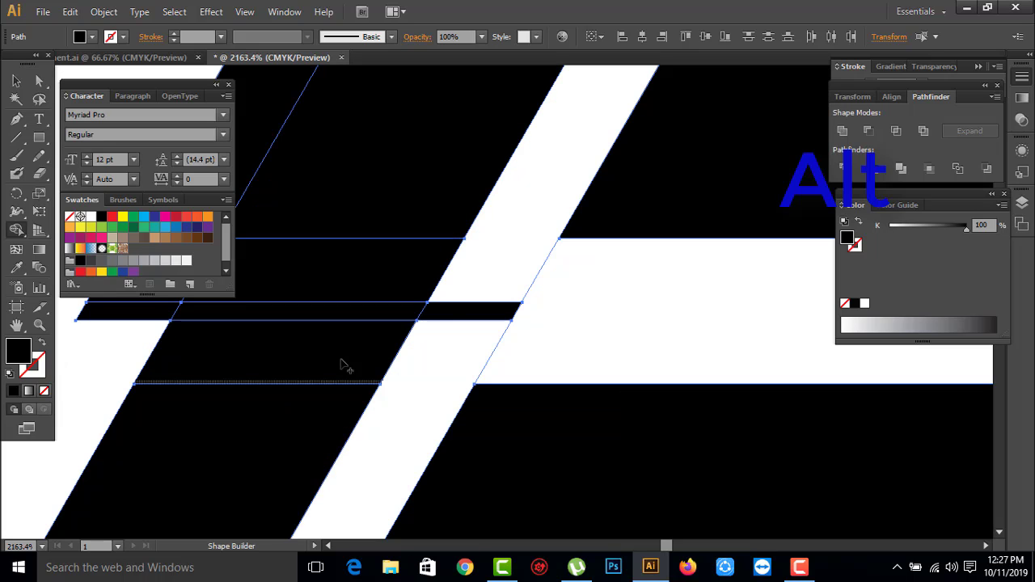
pyautogui.keyDown('alt'); pyautogui.click(468, 314); pyautogui.keyUp('alt')
pyautogui.scroll(-4, 509, 267)
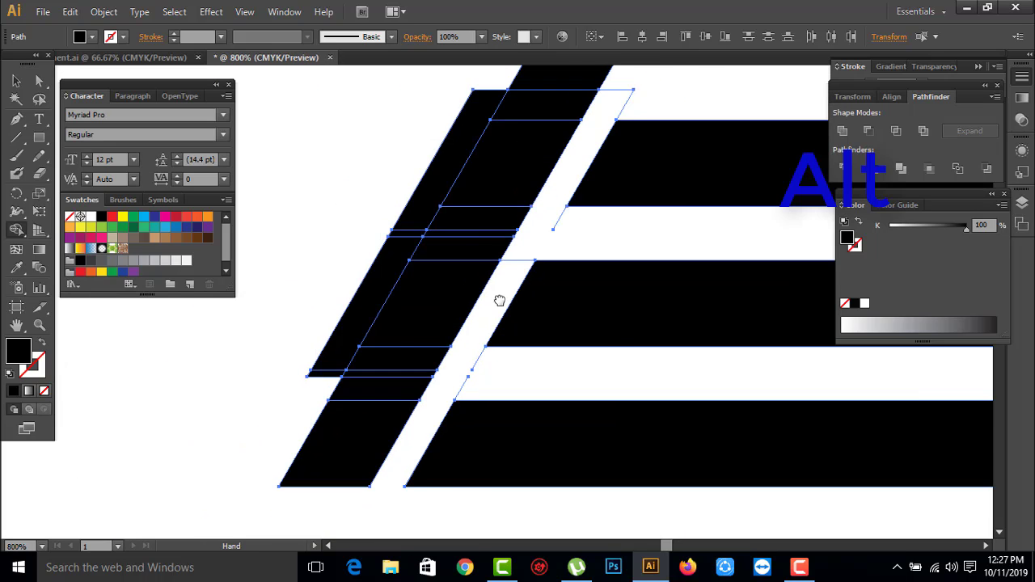
pyautogui.keyDown('alt'); pyautogui.click(444, 396); pyautogui.keyUp('alt')
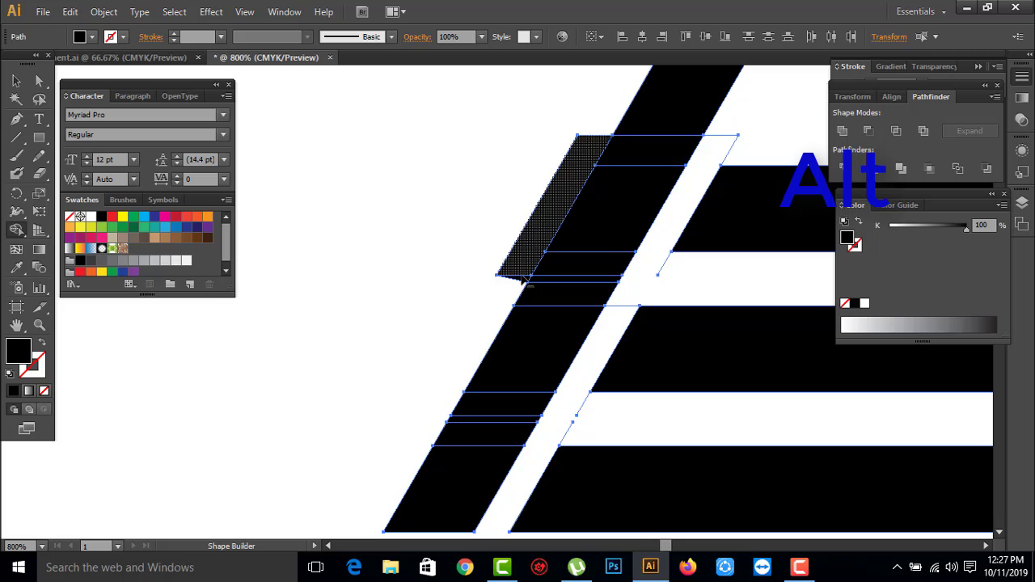
pyautogui.scroll(5, 606, 296)
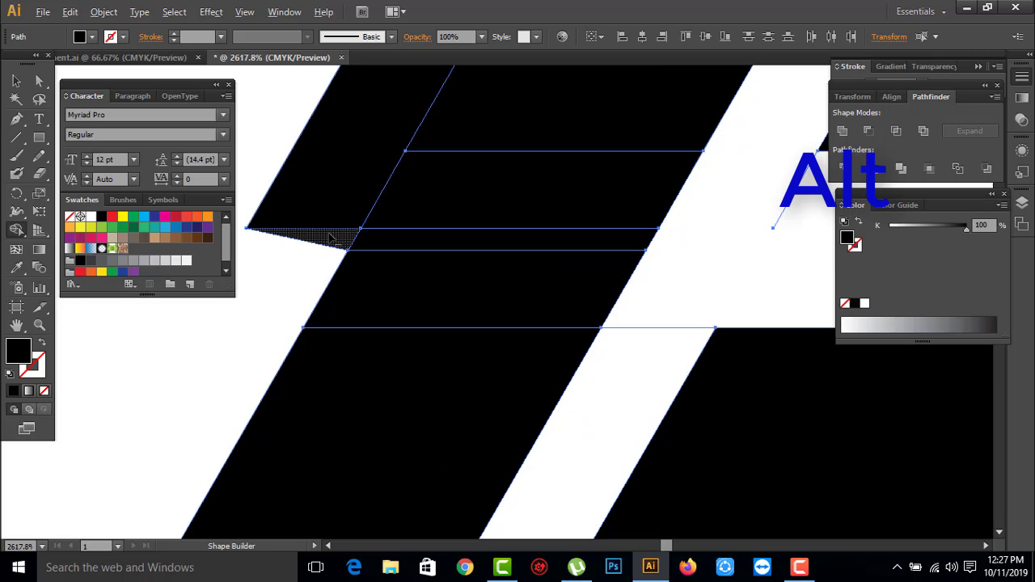
pyautogui.keyDown('alt'); pyautogui.click(332, 241); pyautogui.keyUp('alt')
pyautogui.keyDown('alt'); pyautogui.click(359, 185); pyautogui.keyUp('alt')
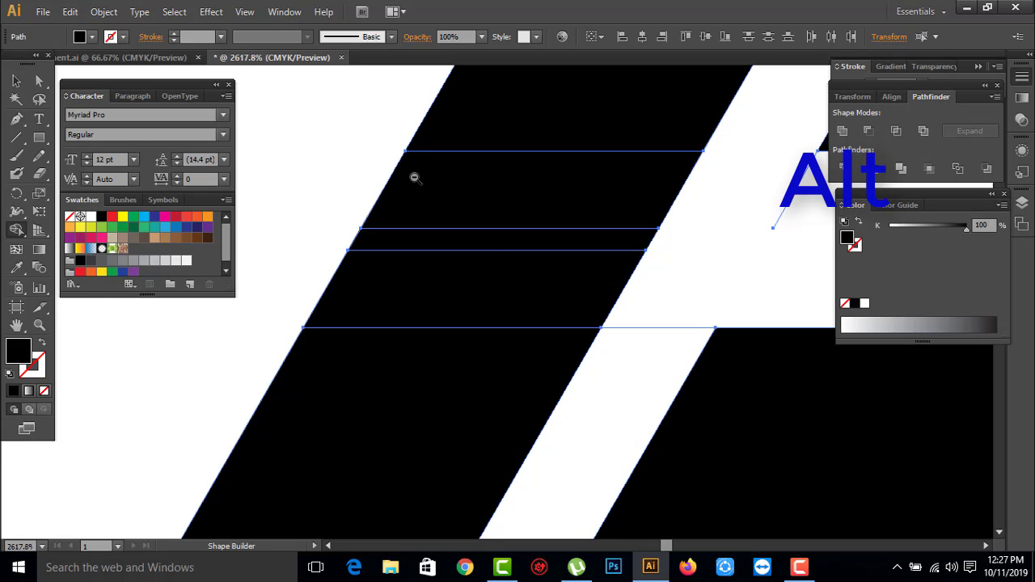
pyautogui.scroll(-2, 569, 235)
pyautogui.scroll(-2, 568, 235)
pyautogui.scroll(-1, 569, 235)
pyautogui.scroll(1, 629, 261)
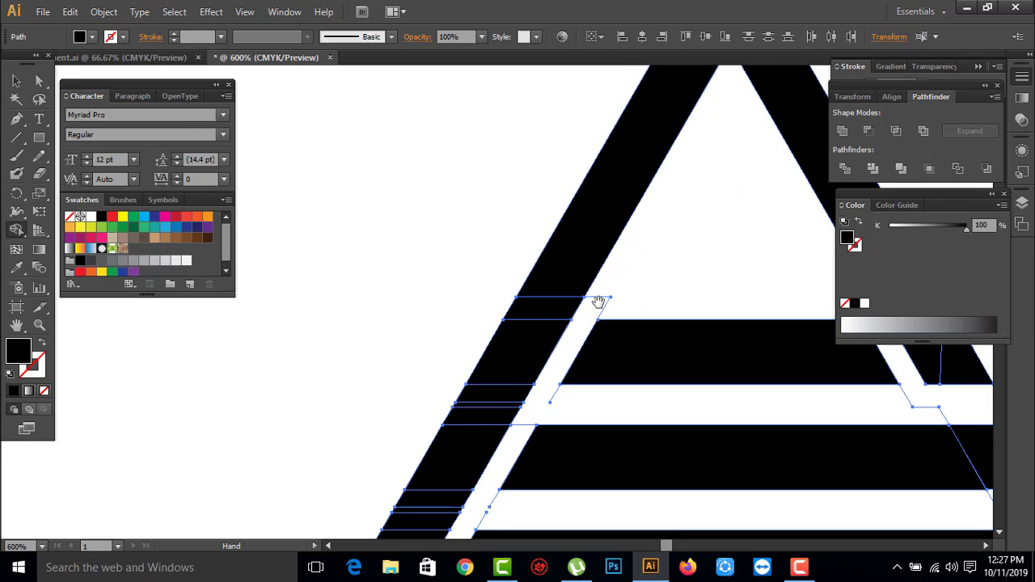
pyautogui.click(624, 279)
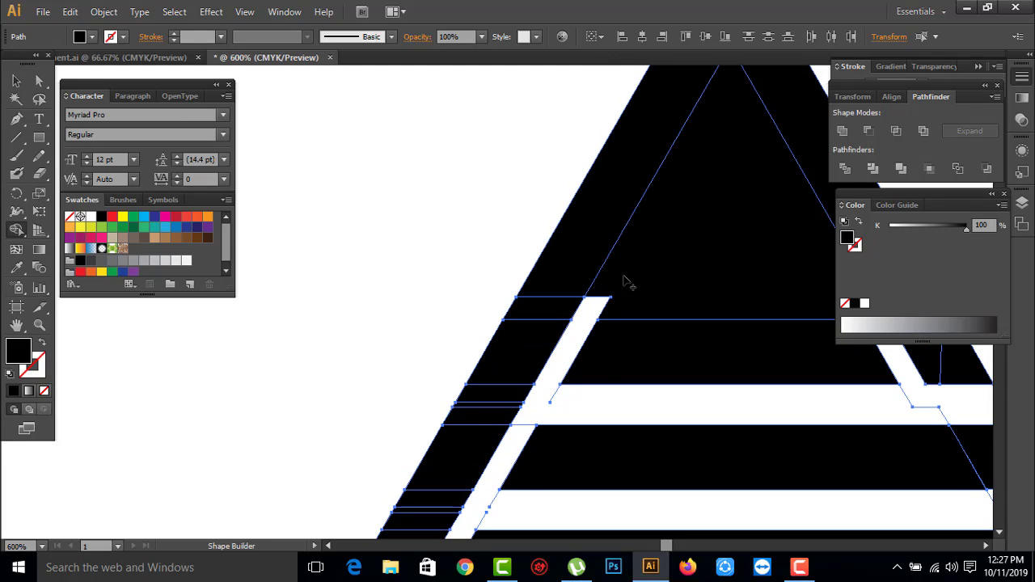
pyautogui.hotkey('ctrl', 'z')
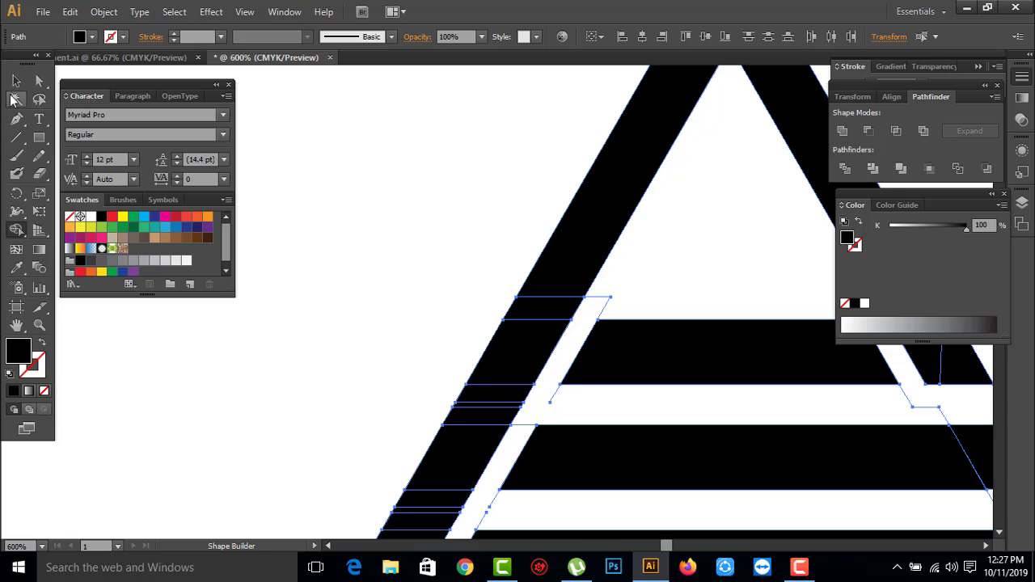
# Step: Switch back to the Selection tool and inspect the left arm and bar pieces
pyautogui.click(16, 81)
pyautogui.click(358, 235)
pyautogui.hotkey('ctrl', '-')
pyautogui.hotkey('ctrl', '-')
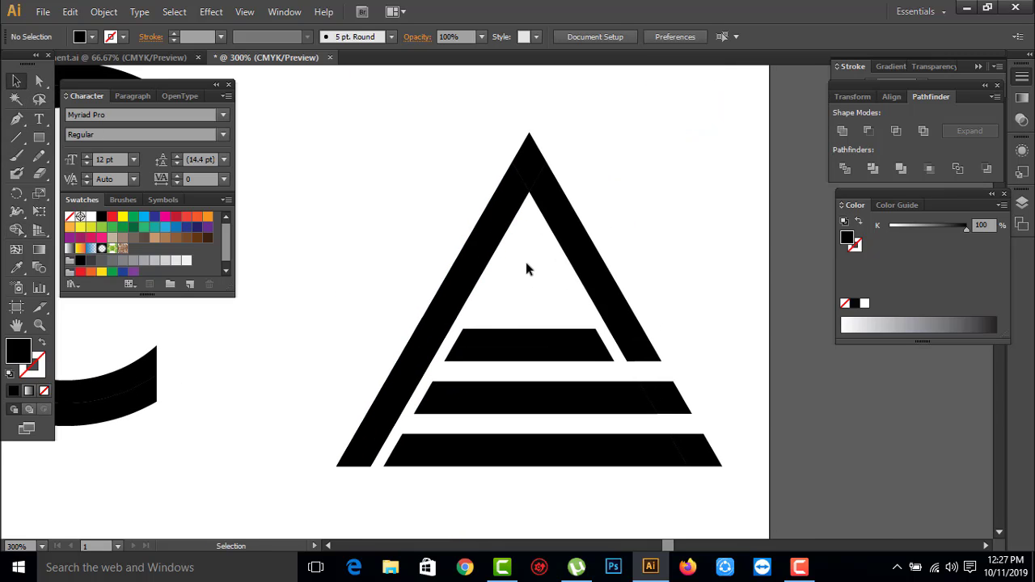
pyautogui.click(465, 307)
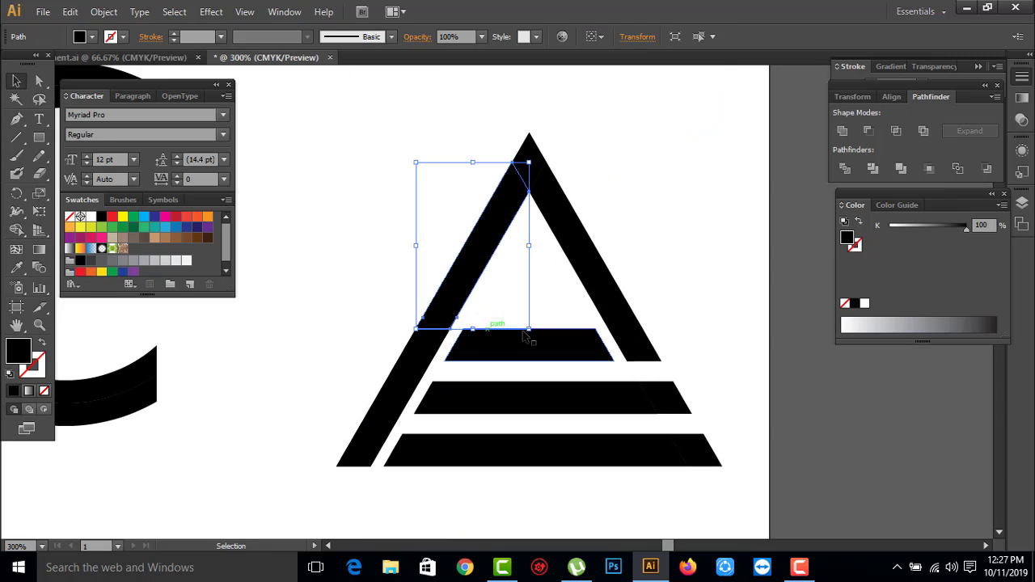
pyautogui.click(687, 241)
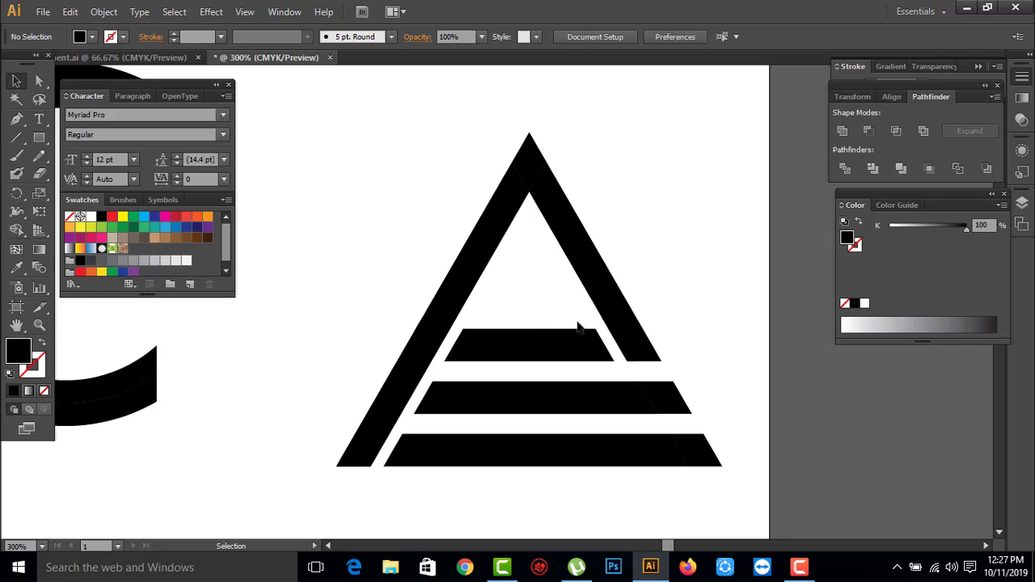
pyautogui.moveTo(451, 331); pyautogui.dragTo(400, 364)
pyautogui.click(486, 366)
pyautogui.click(629, 372)
pyautogui.click(668, 414)
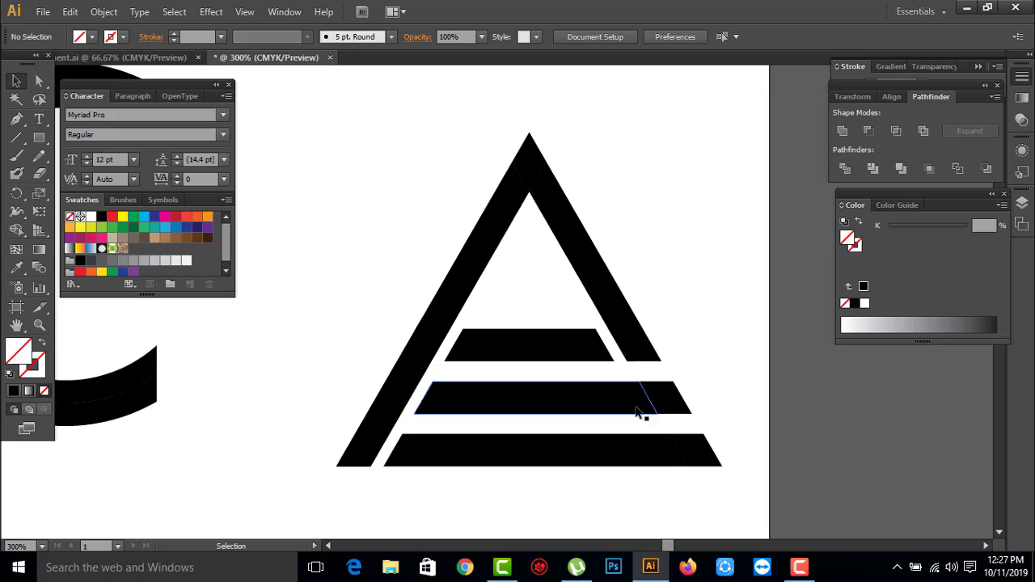
# Step: Delete the stray empty paths above the bottom bar and inside the A, restoring the triangle's side
pyautogui.click(646, 431)
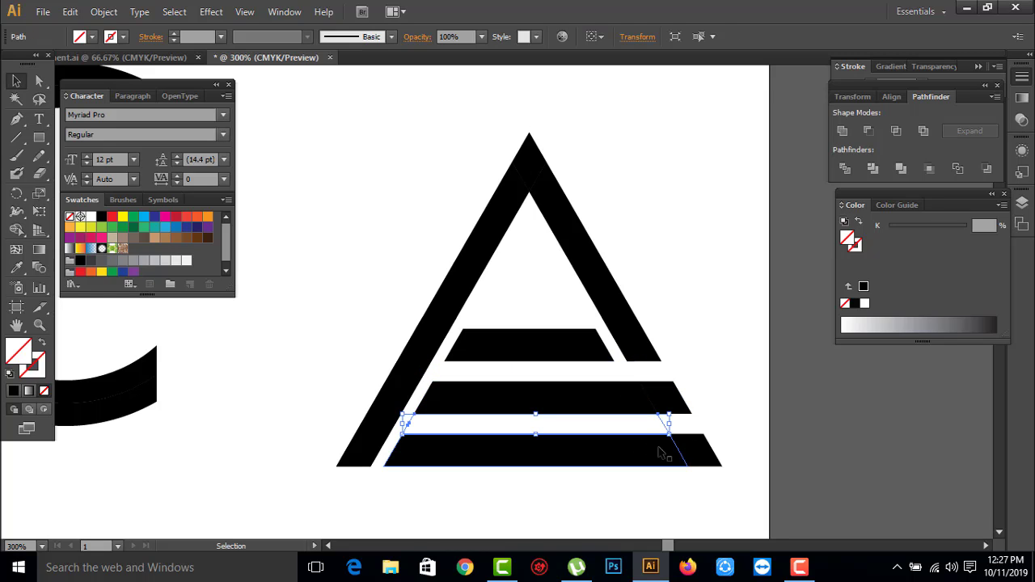
pyautogui.press('Delete')
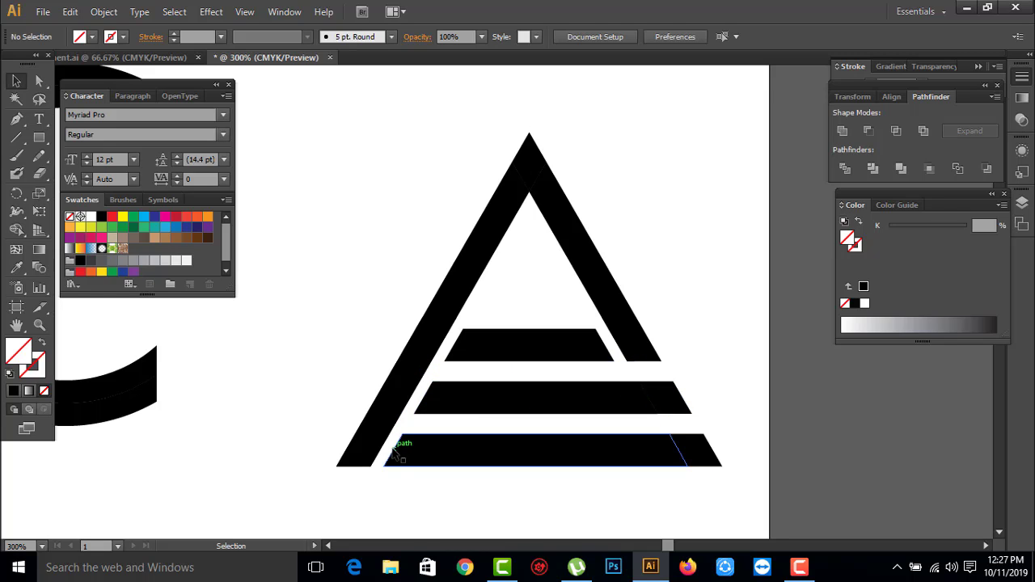
pyautogui.click(584, 330)
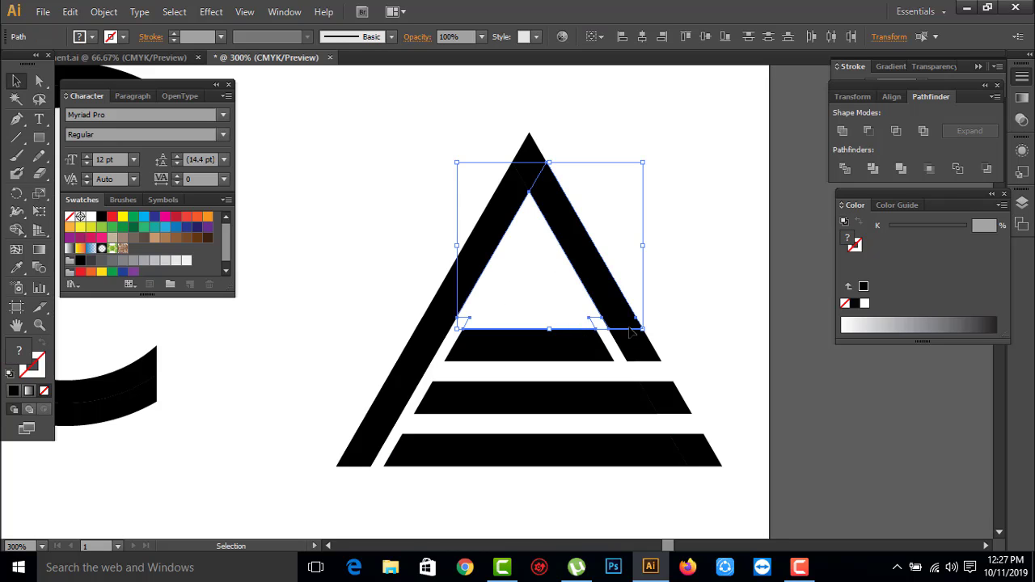
pyautogui.press('Delete')
pyautogui.hotkey('ctrl', 'z')
pyautogui.click(684, 289)
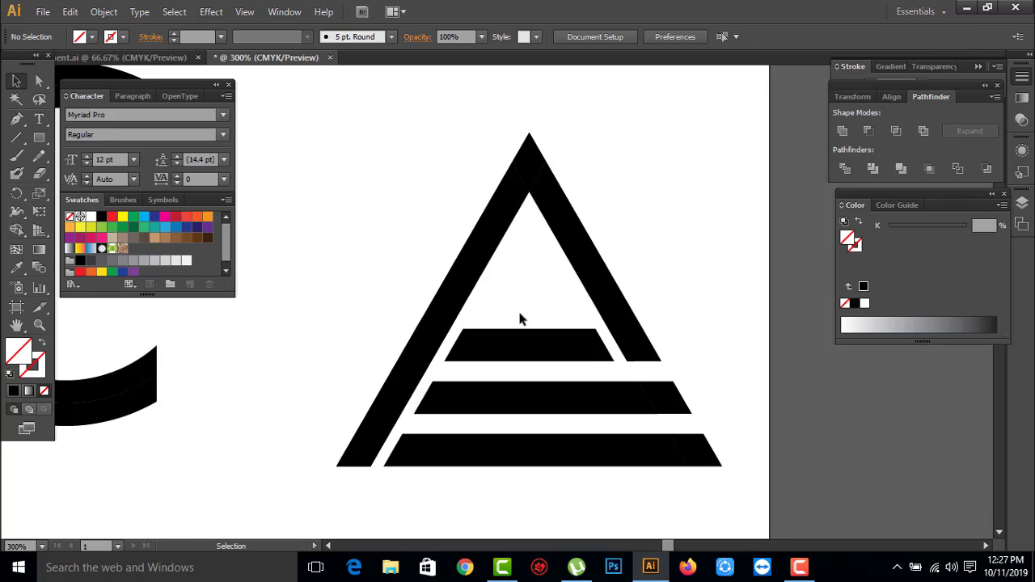
pyautogui.click(466, 324)
pyautogui.click(527, 323)
pyautogui.click(587, 233)
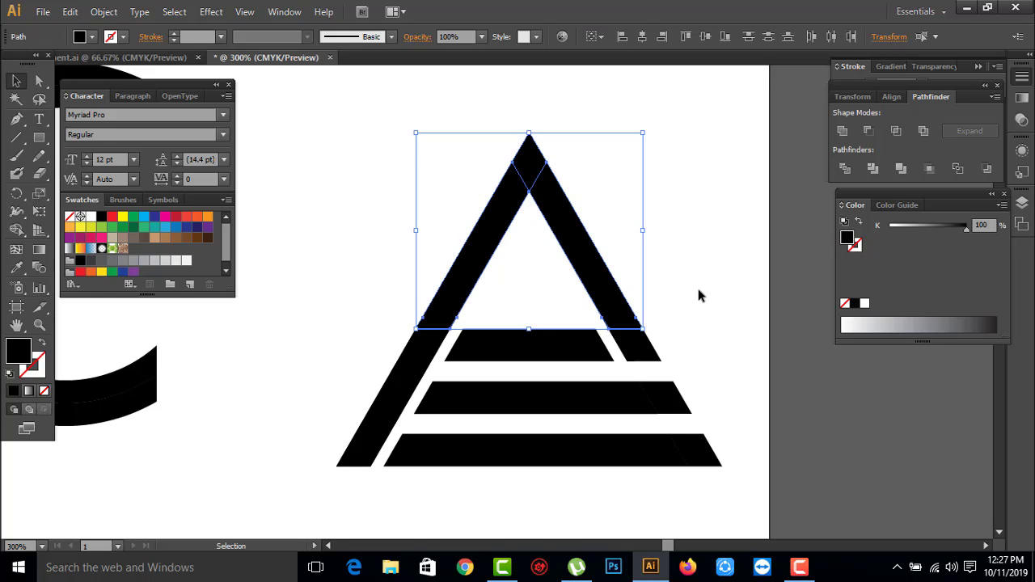
pyautogui.click(697, 283)
pyautogui.hotkey('ctrl', '-')
# Step: Group the triangle outline paths together with the small lower-right leg piece
pyautogui.moveTo(570, 211); pyautogui.dragTo(647, 149)
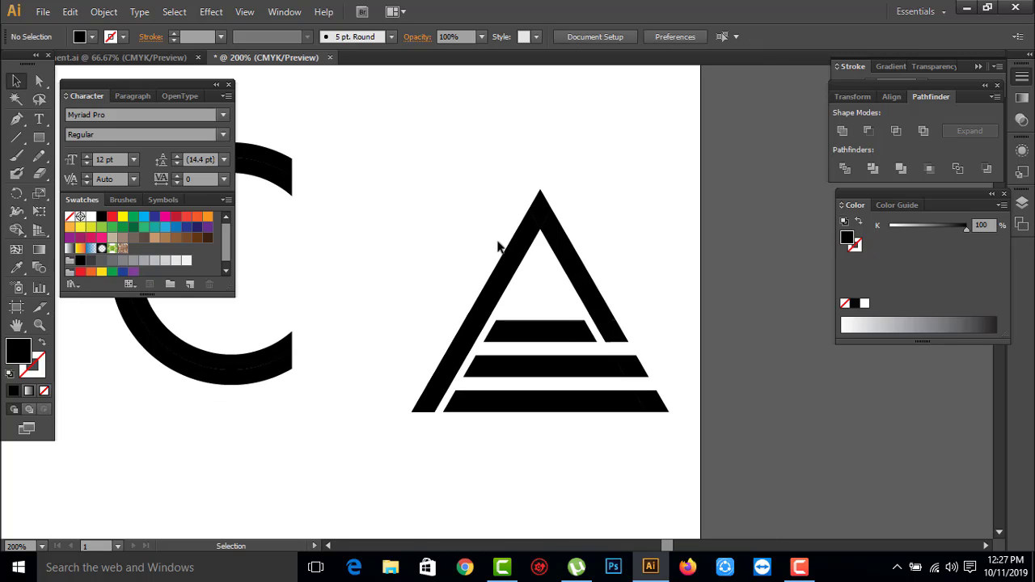
pyautogui.moveTo(604, 261); pyautogui.dragTo(604, 259)
pyautogui.rightClick(533, 223)
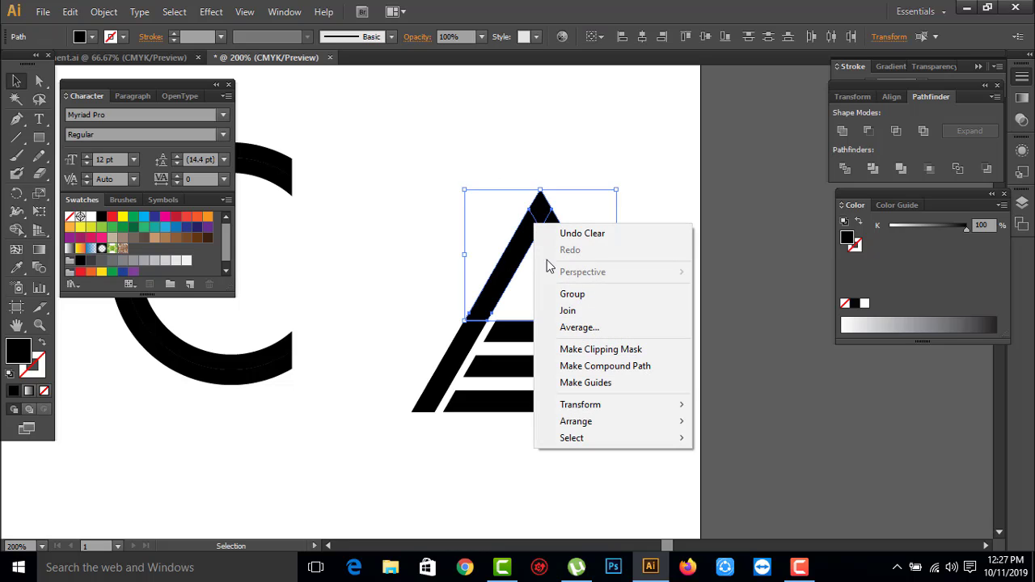
pyautogui.click(558, 295)
pyautogui.click(645, 279)
pyautogui.click(621, 330)
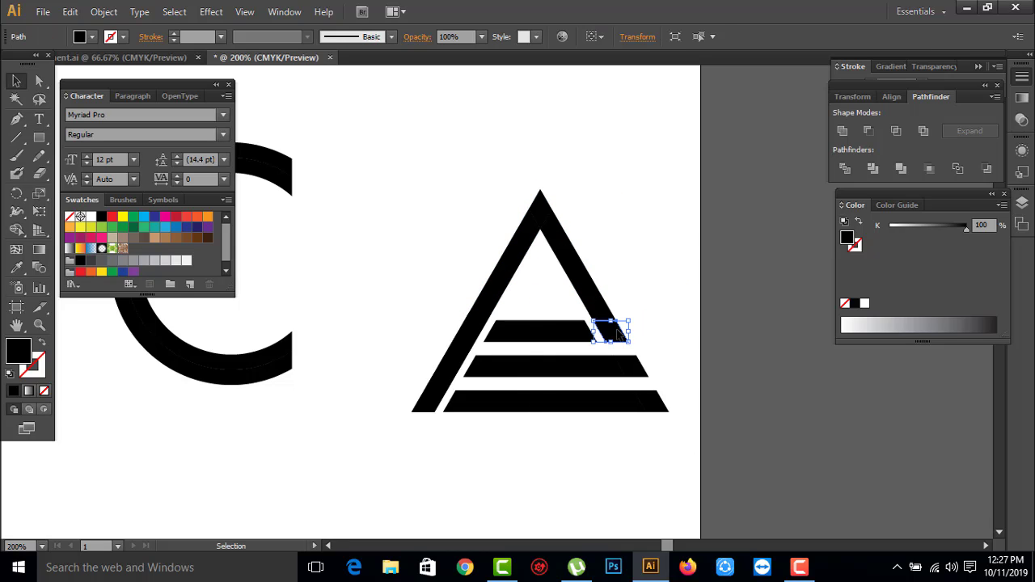
pyautogui.keyDown('shift'); pyautogui.click(591, 294); pyautogui.keyUp('shift')
pyautogui.click(629, 361)
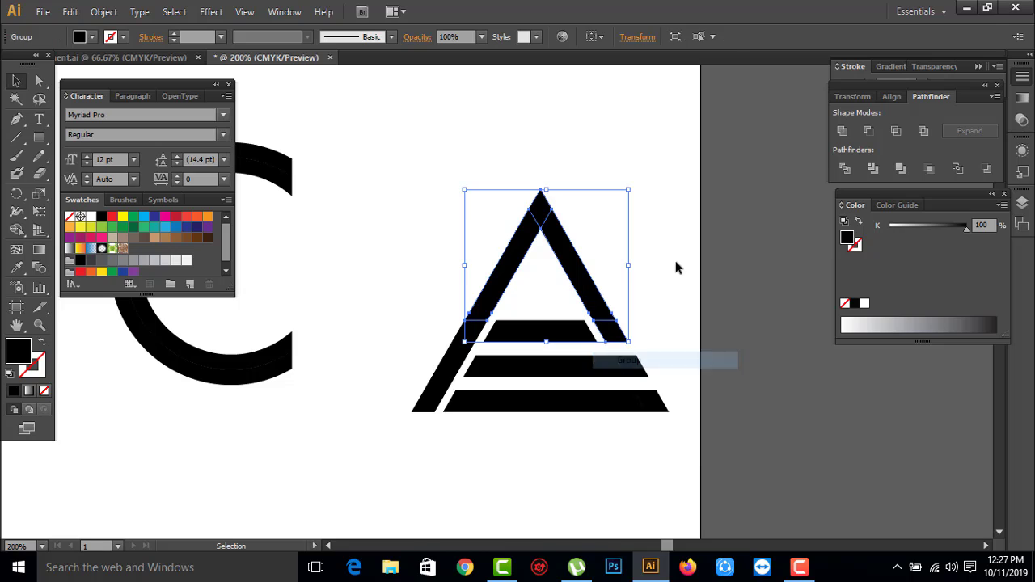
pyautogui.click(674, 266)
# Step: Add the bottom-left stripe pieces to the triangle group
pyautogui.click(473, 323)
pyautogui.keyDown('shift'); pyautogui.click(456, 354); pyautogui.keyUp('shift')
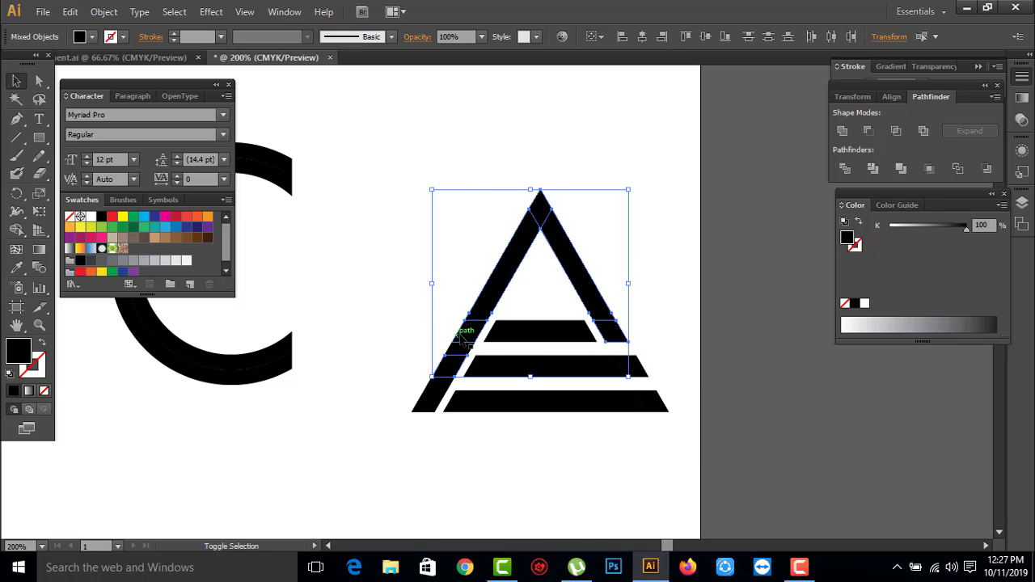
pyautogui.keyDown('shift'); pyautogui.click(460, 356); pyautogui.keyUp('shift')
pyautogui.keyDown('shift'); pyautogui.click(431, 408); pyautogui.keyUp('shift')
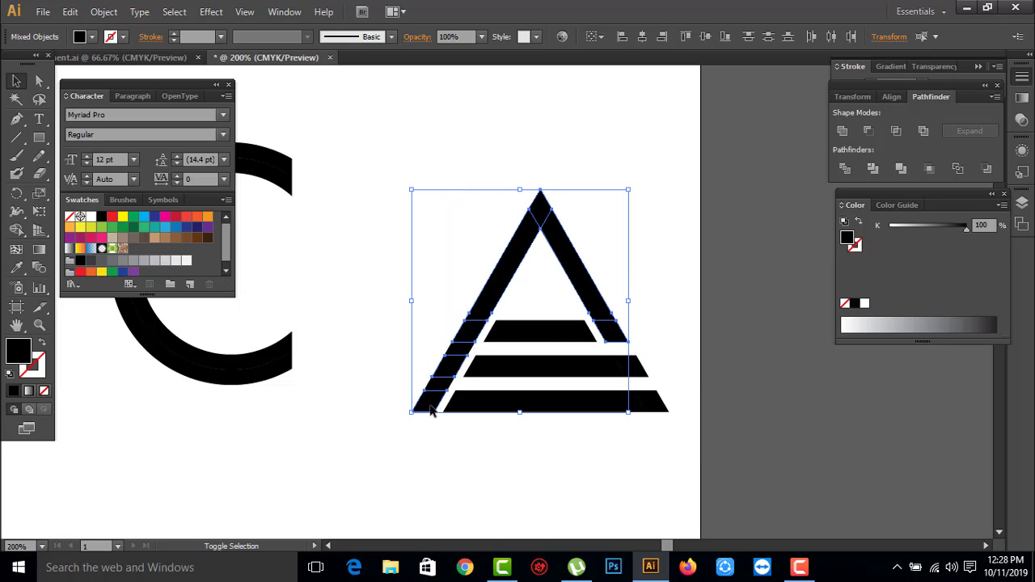
pyautogui.rightClick(432, 370)
pyautogui.click(469, 434)
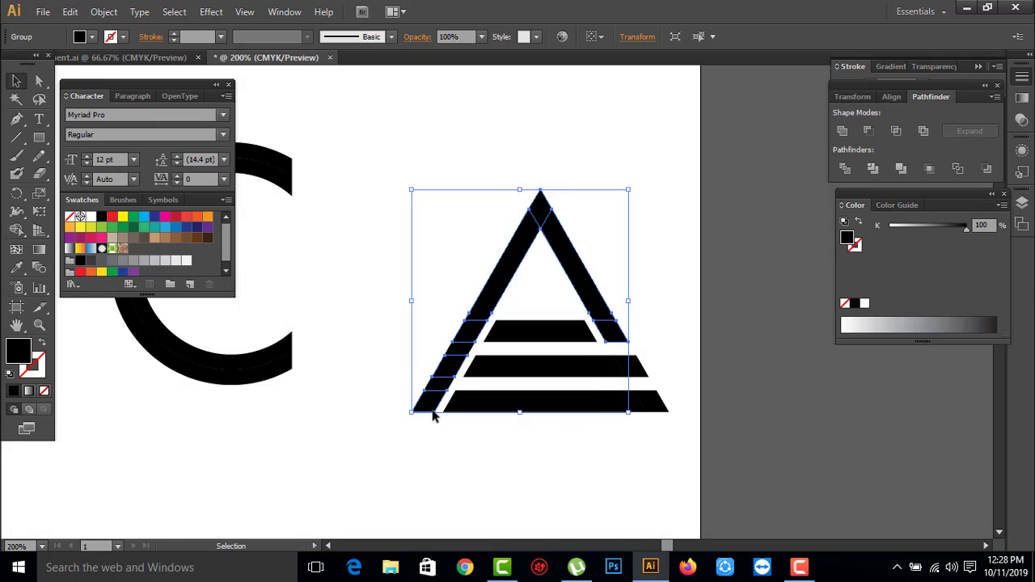
# Step: Test-move the triangle group to check what it contains, then undo the move
pyautogui.click(453, 323)
pyautogui.moveTo(486, 316); pyautogui.dragTo(441, 215)
pyautogui.click(370, 503)
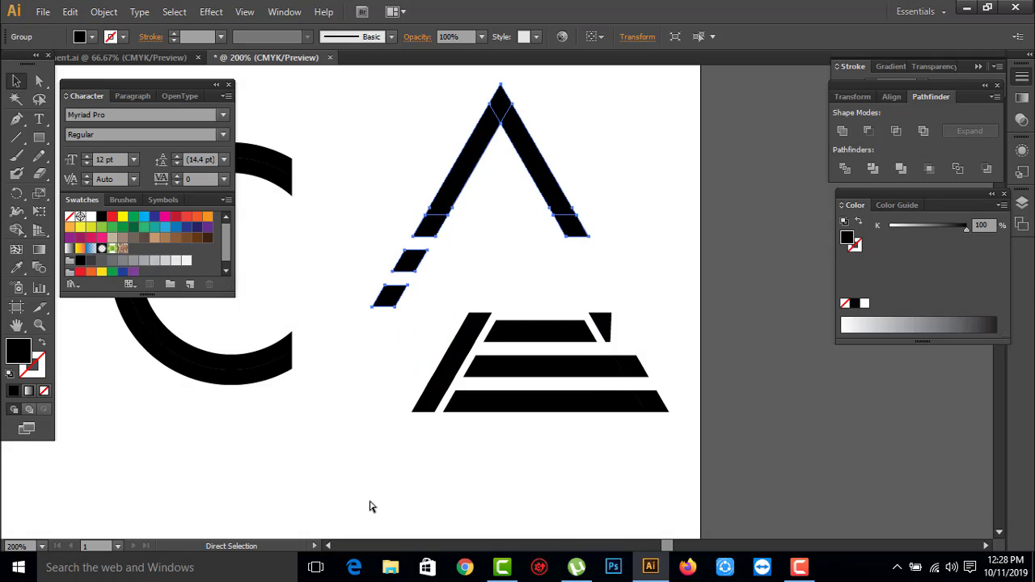
pyautogui.hotkey('ctrl', 'z')
pyautogui.click(402, 516)
pyautogui.keyDown('shift'); pyautogui.click(611, 327); pyautogui.keyUp('shift')
pyautogui.keyDown('shift'); pyautogui.click(598, 283); pyautogui.keyUp('shift')
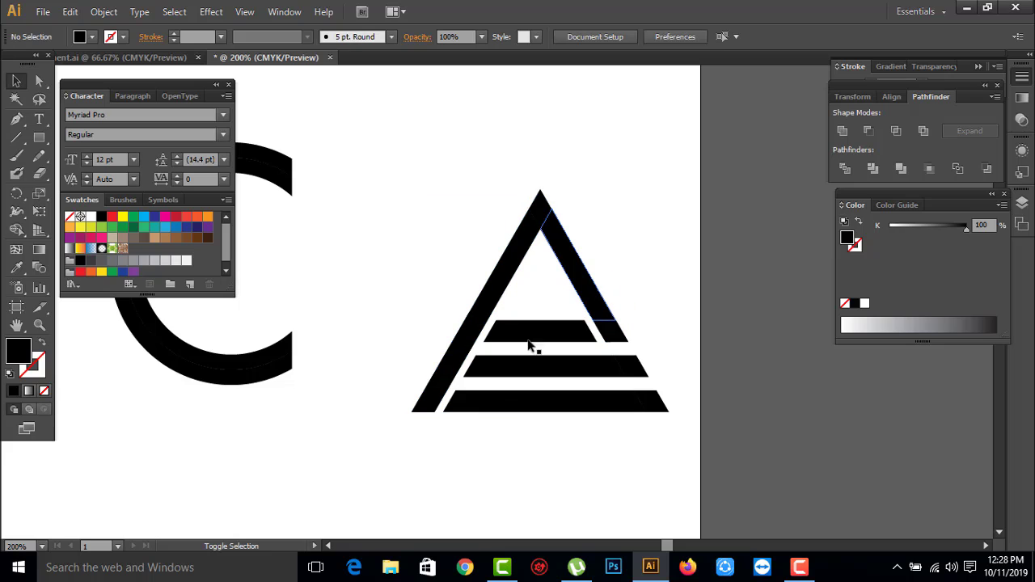
# Step: Marquee-select the triangle with the left stripe pieces and group them into one object
pyautogui.moveTo(433, 388); pyautogui.dragTo(473, 349)
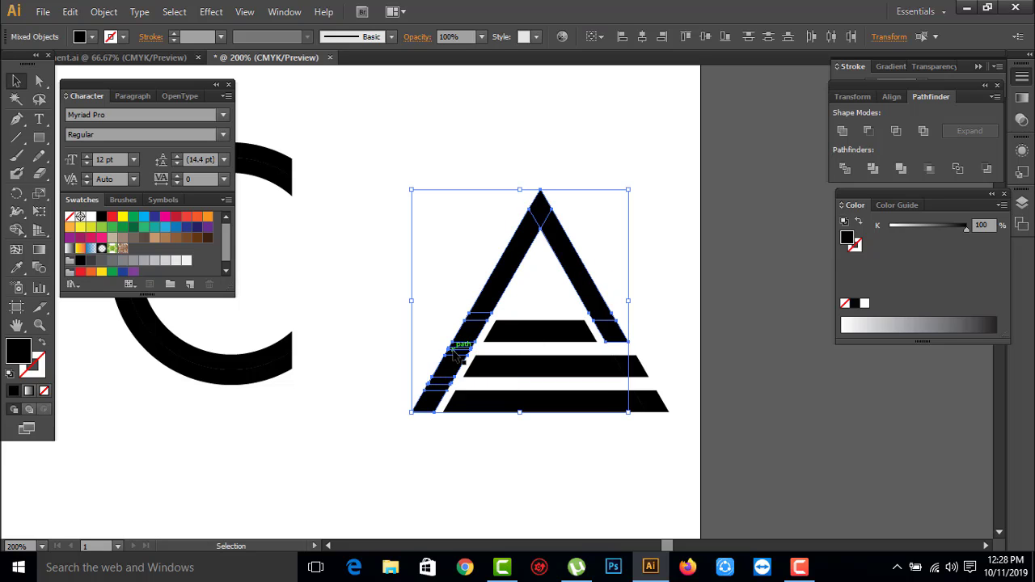
pyautogui.rightClick(455, 353)
pyautogui.click(482, 422)
pyautogui.click(406, 452)
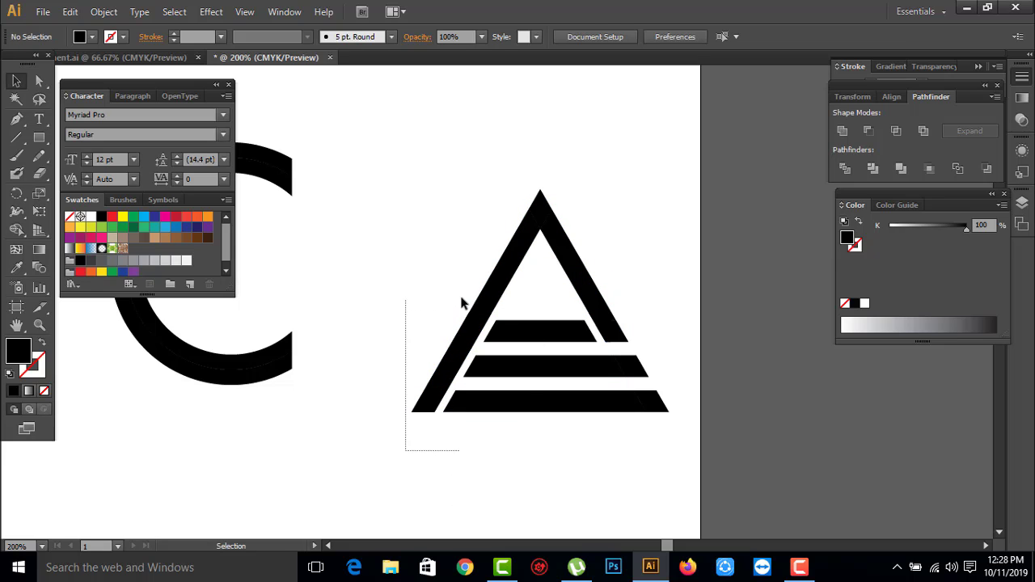
pyautogui.click(461, 303)
pyautogui.click(385, 410)
pyautogui.click(456, 358)
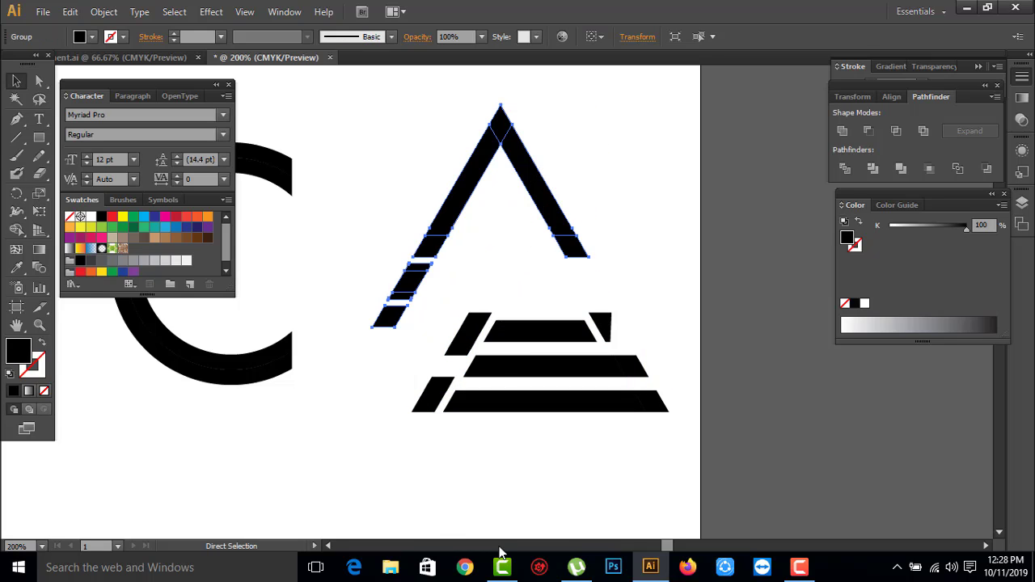
# Step: Select the triangle's three stripes and fill them with the red swatch
pyautogui.hotkey('ctrl', '-')
pyautogui.hotkey('ctrl', '-')
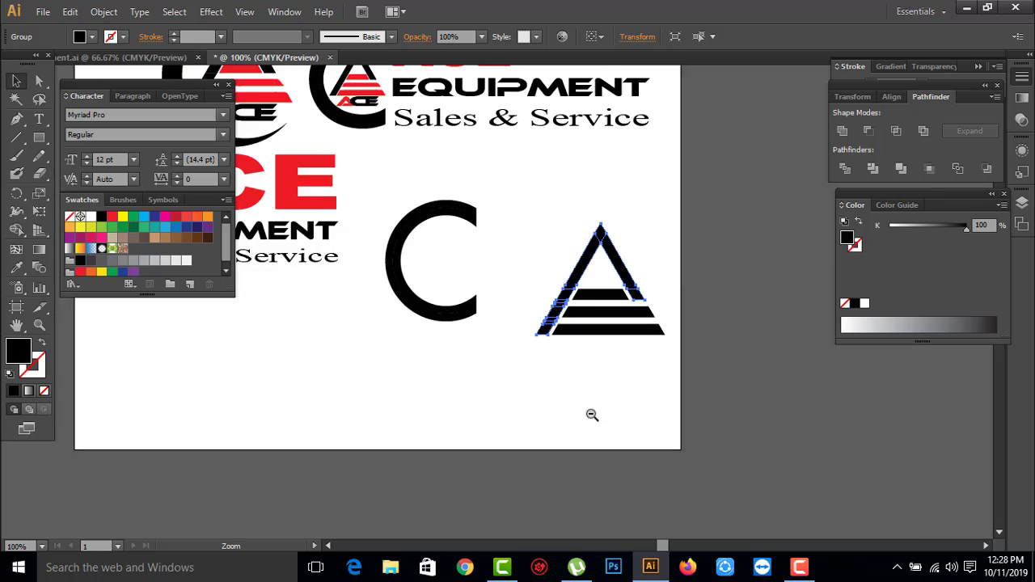
pyautogui.click(469, 362)
pyautogui.press('z')
pyautogui.keyDown('alt'); pyautogui.click(481, 307); pyautogui.keyUp('alt')
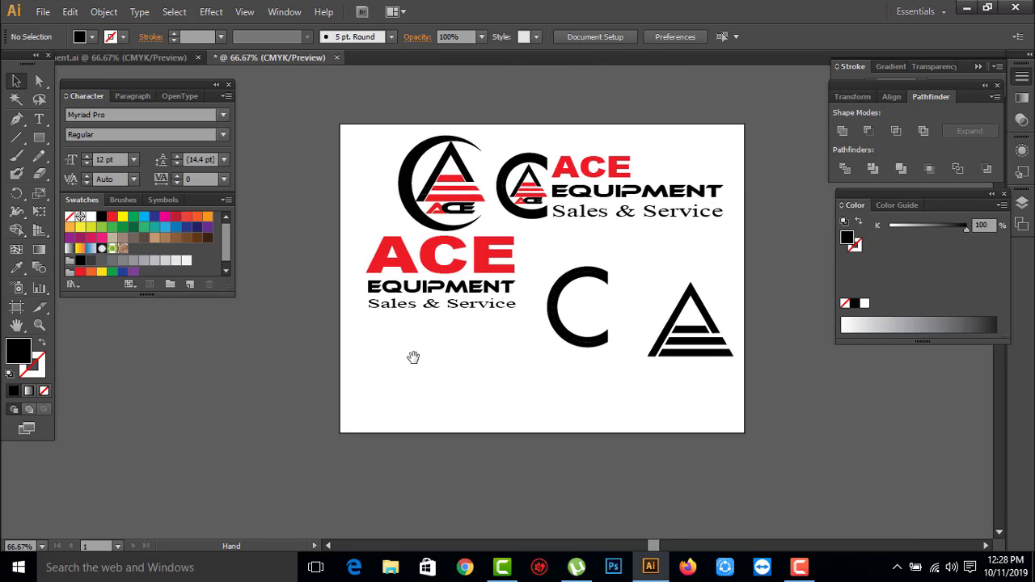
pyautogui.moveTo(413, 358); pyautogui.dragTo(585, 404)
pyautogui.moveTo(667, 151); pyautogui.dragTo(677, 257)
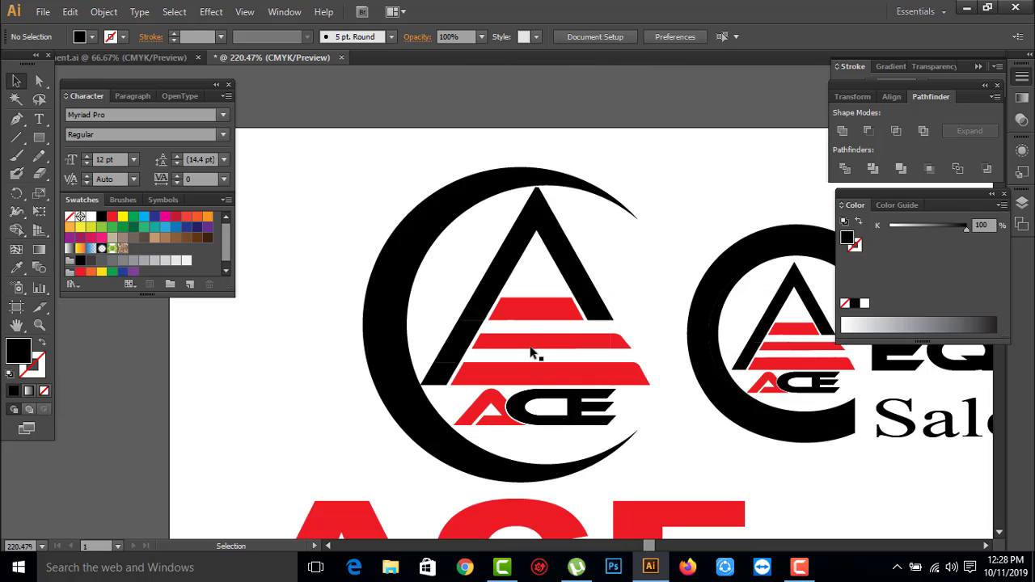
pyautogui.hotkey('ctrl', '1')
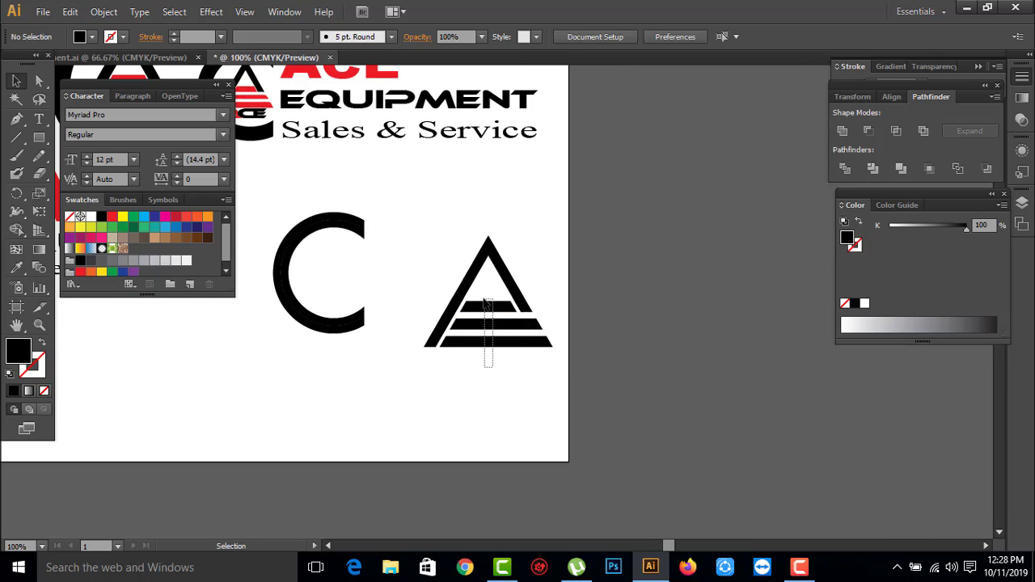
pyautogui.moveTo(485, 301); pyautogui.dragTo(487, 300)
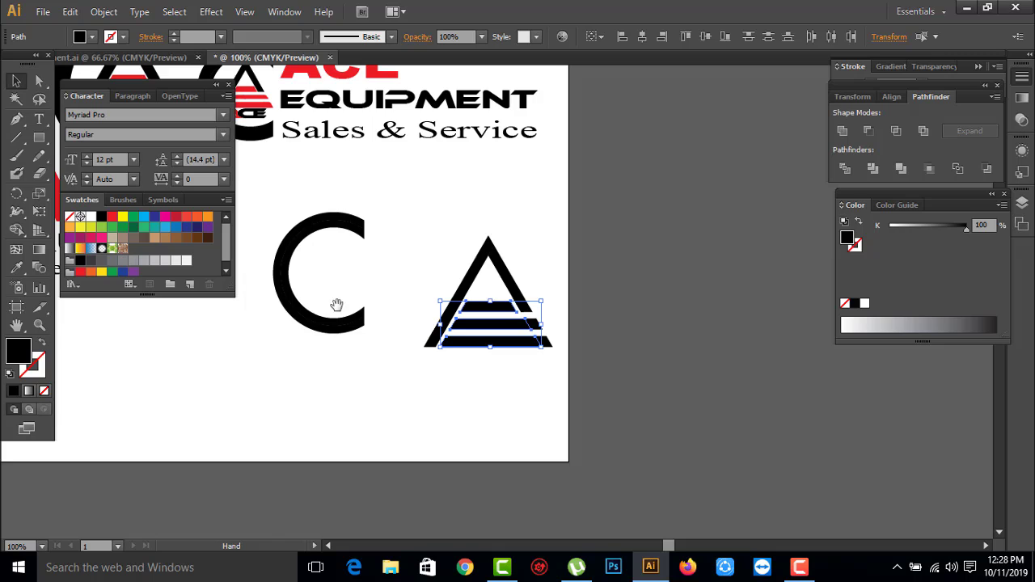
pyautogui.moveTo(337, 304); pyautogui.dragTo(405, 409)
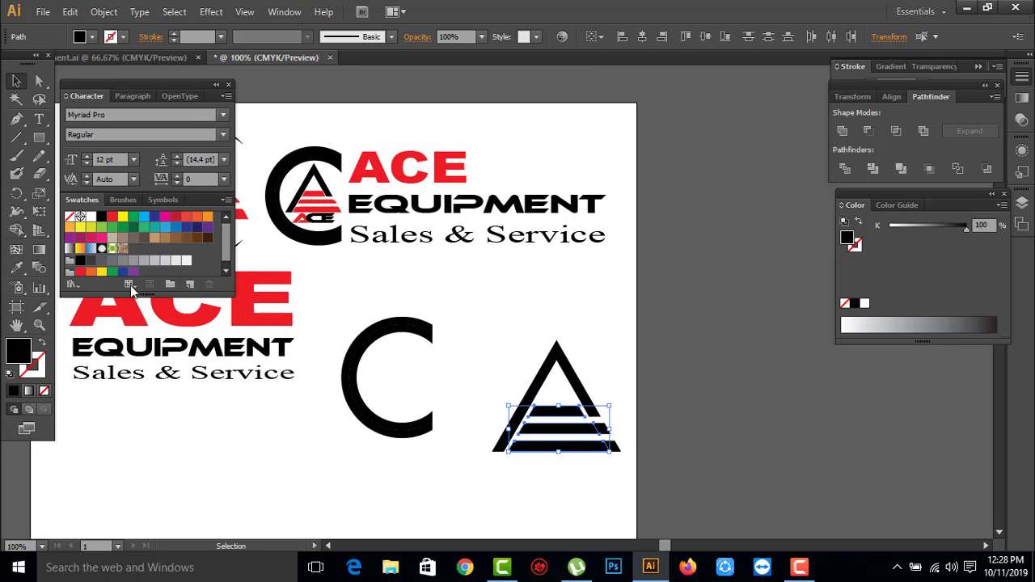
pyautogui.click(186, 216)
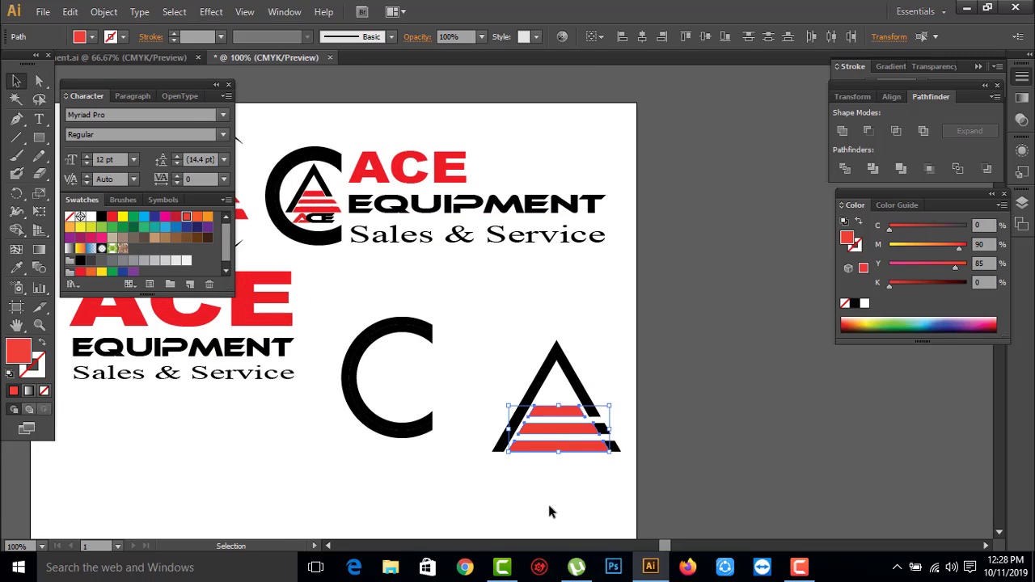
# Step: Fine-tune the stripes' red shade in the Color Picker and apply it
pyautogui.doubleClick(21, 361)
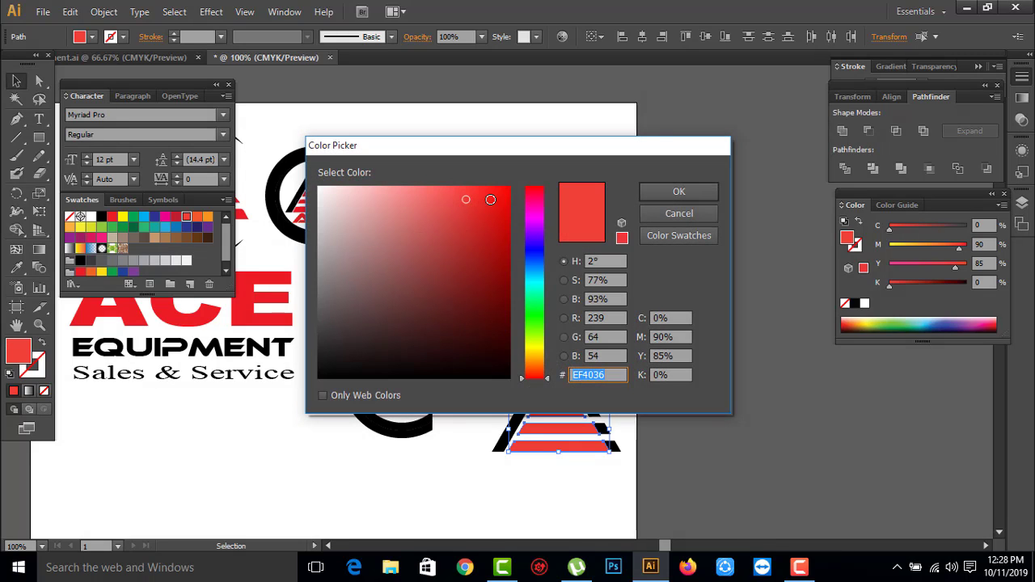
pyautogui.moveTo(479, 203)
pyautogui.mouseDown()
pyautogui.moveTo(479, 215)
pyautogui.moveTo(462, 187)
pyautogui.mouseUp()
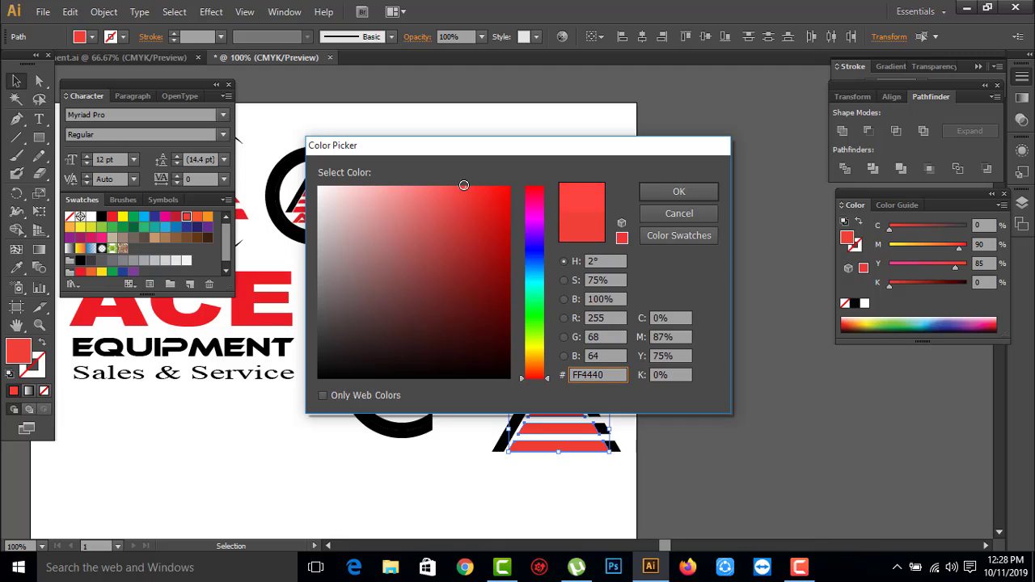
pyautogui.click(662, 191)
pyautogui.click(570, 507)
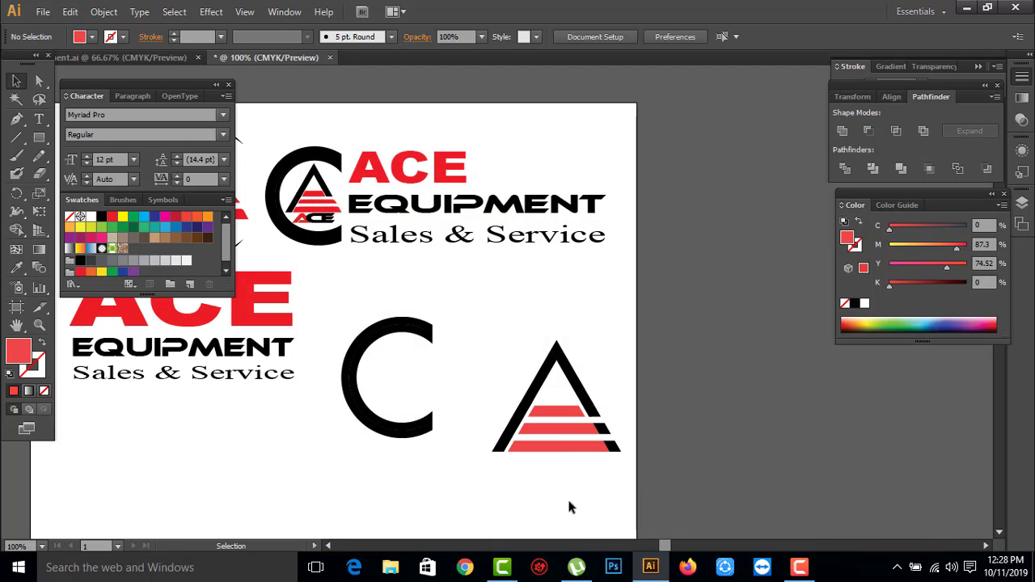
pyautogui.moveTo(567, 477); pyautogui.dragTo(553, 406)
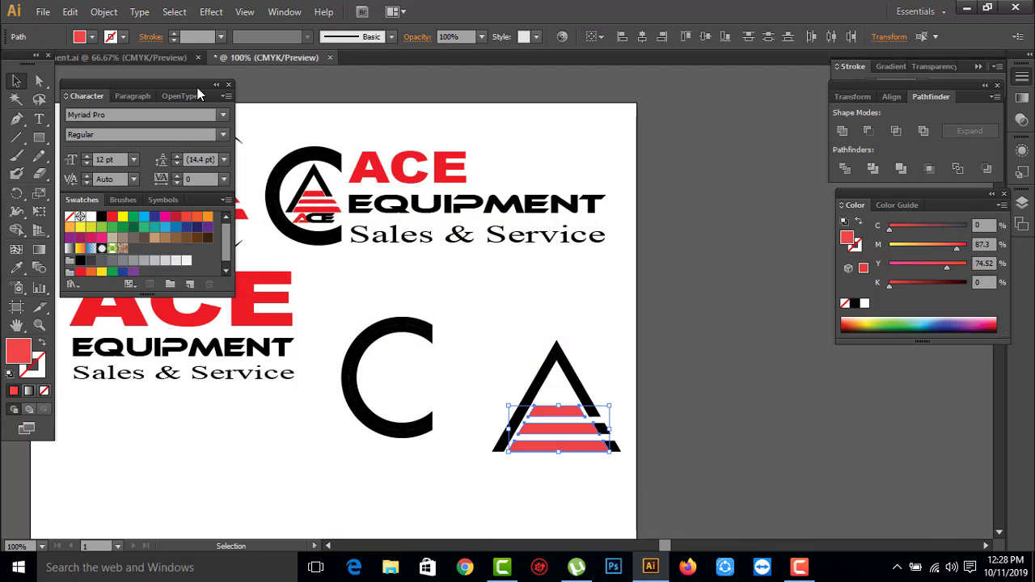
# Step: Shift the stripes' fill to orange-red FF6643, then start picking a deeper shade
pyautogui.doubleClick(21, 350)
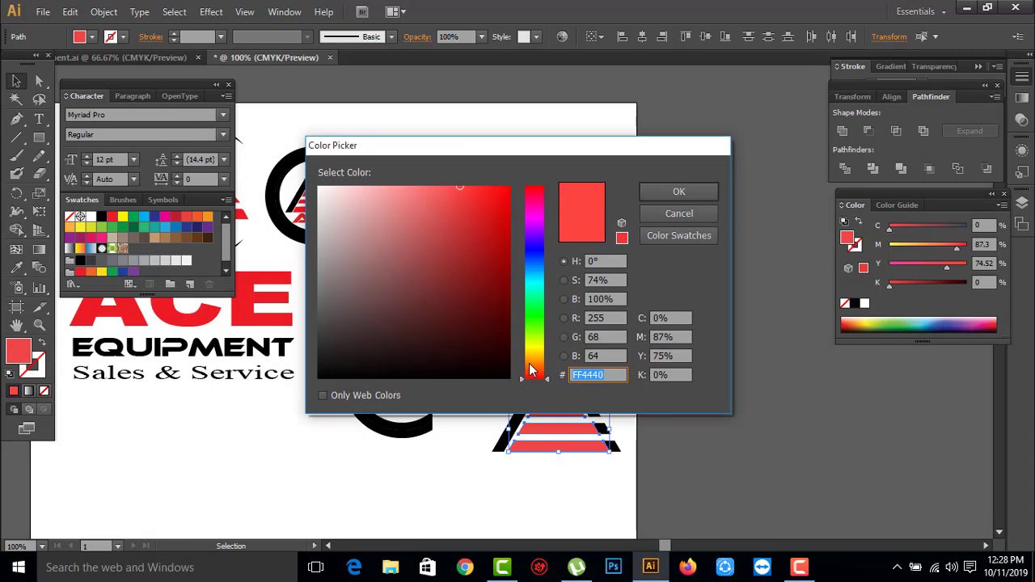
pyautogui.moveTo(531, 370); pyautogui.dragTo(533, 378)
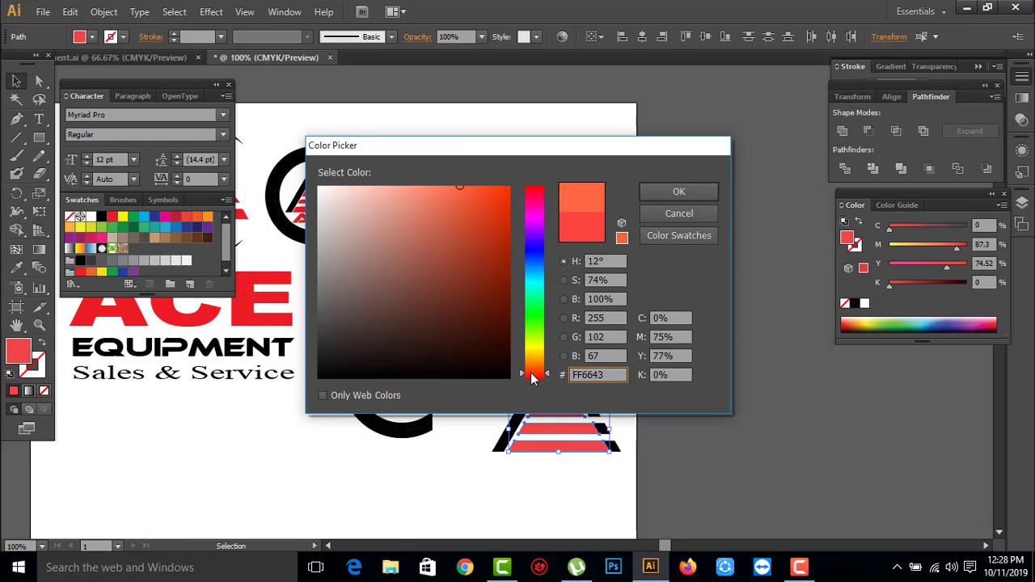
pyautogui.click(678, 192)
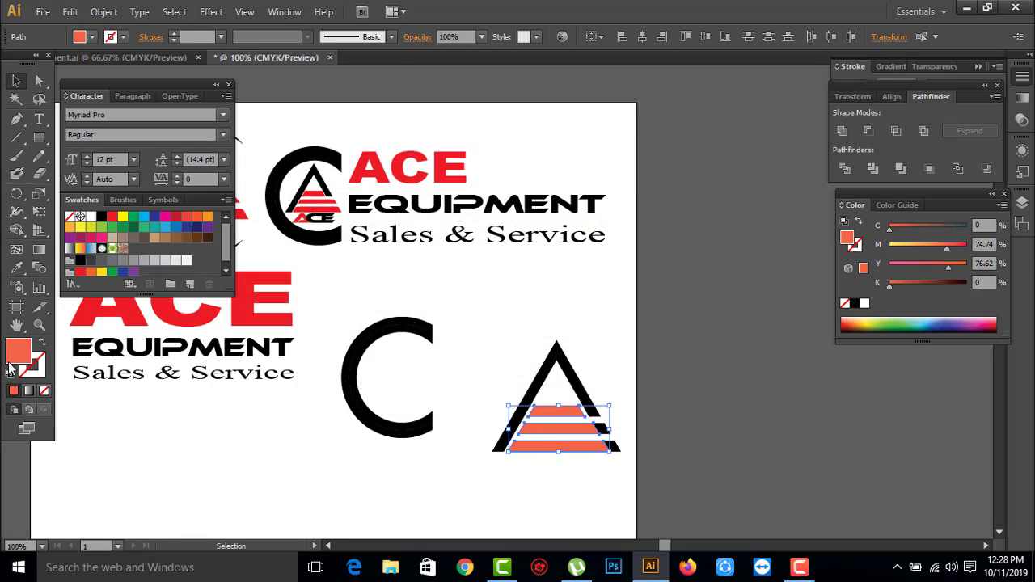
pyautogui.doubleClick(24, 356)
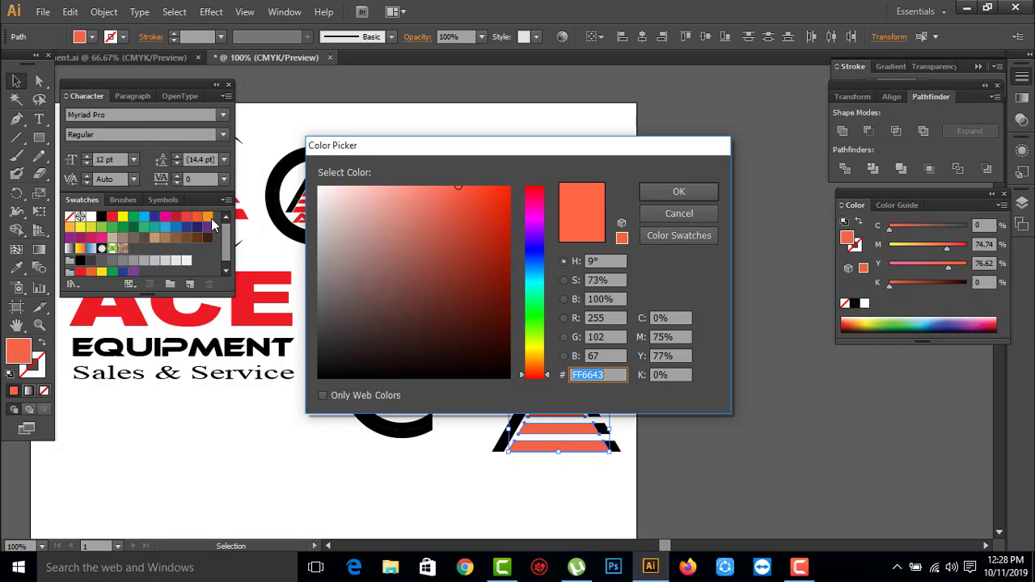
pyautogui.moveTo(504, 201)
pyautogui.mouseDown()
pyautogui.moveTo(455, 208)
pyautogui.moveTo(475, 214)
pyautogui.mouseUp()
# Step: Recolour the stripes a deeper, more saturated red, about D32D2D
pyautogui.click(700, 194)
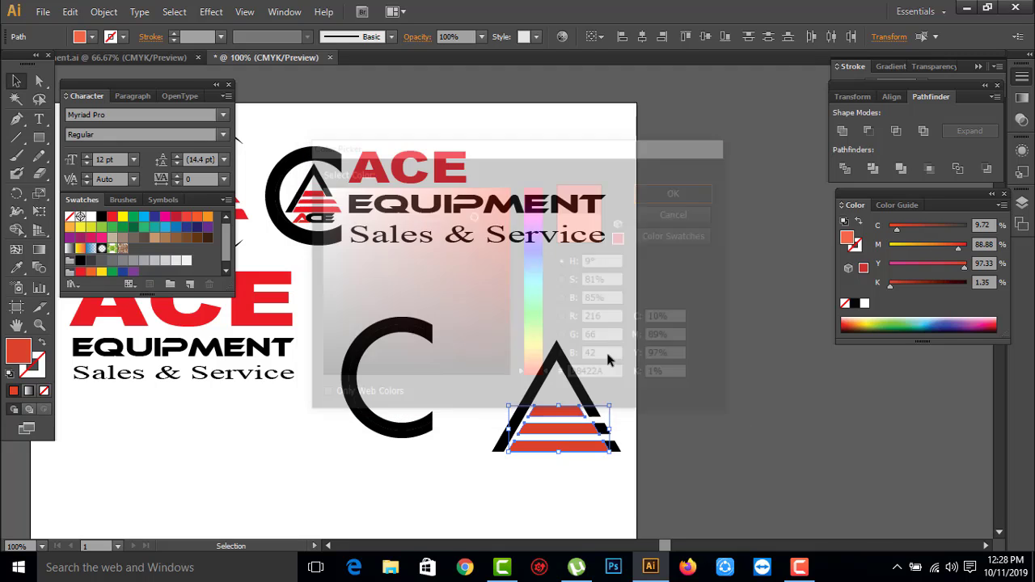
pyautogui.click(594, 502)
pyautogui.click(557, 420)
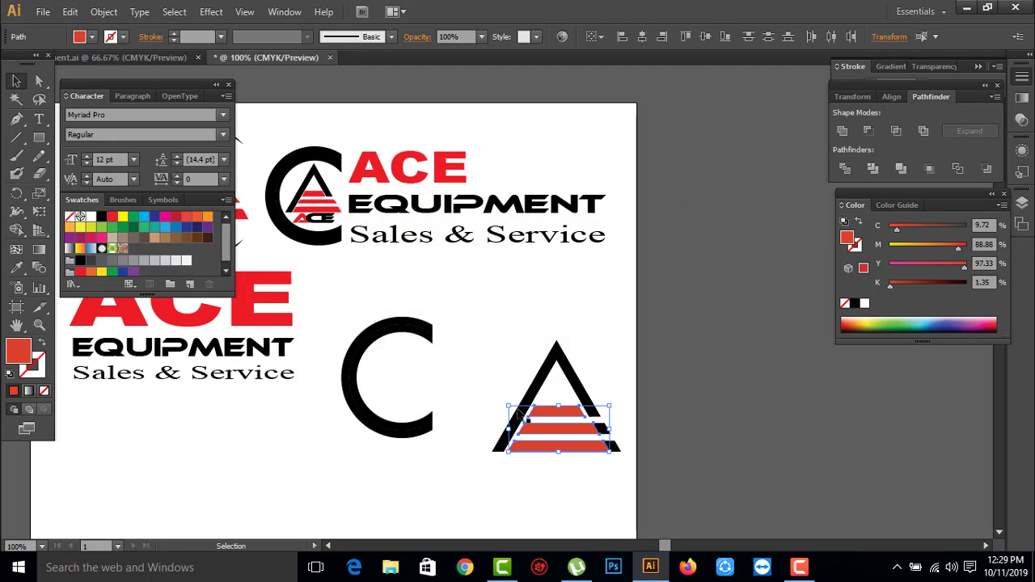
pyautogui.click(189, 217)
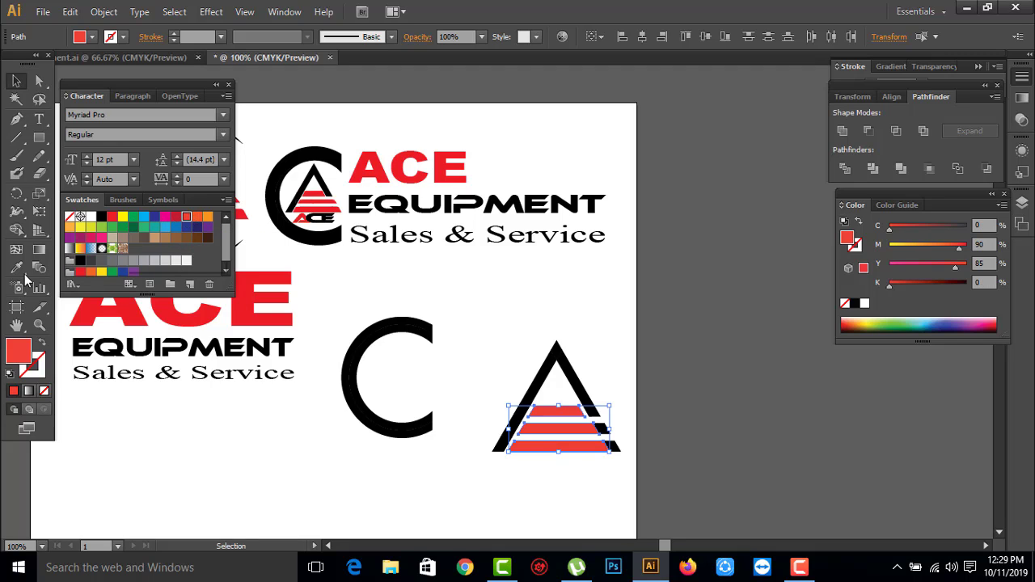
pyautogui.doubleClick(18, 350)
pyautogui.moveTo(469, 223)
pyautogui.mouseDown()
pyautogui.moveTo(452, 218)
pyautogui.moveTo(481, 215)
pyautogui.mouseUp()
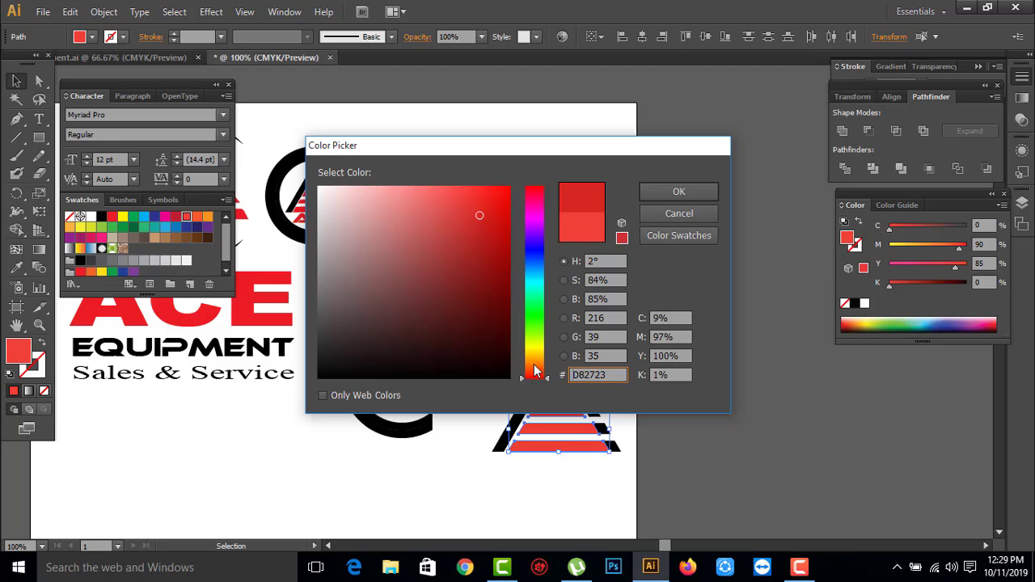
pyautogui.moveTo(535, 370); pyautogui.dragTo(533, 381)
pyautogui.moveTo(496, 237)
pyautogui.mouseDown()
pyautogui.moveTo(472, 215)
pyautogui.moveTo(484, 211)
pyautogui.mouseUp()
pyautogui.click(670, 191)
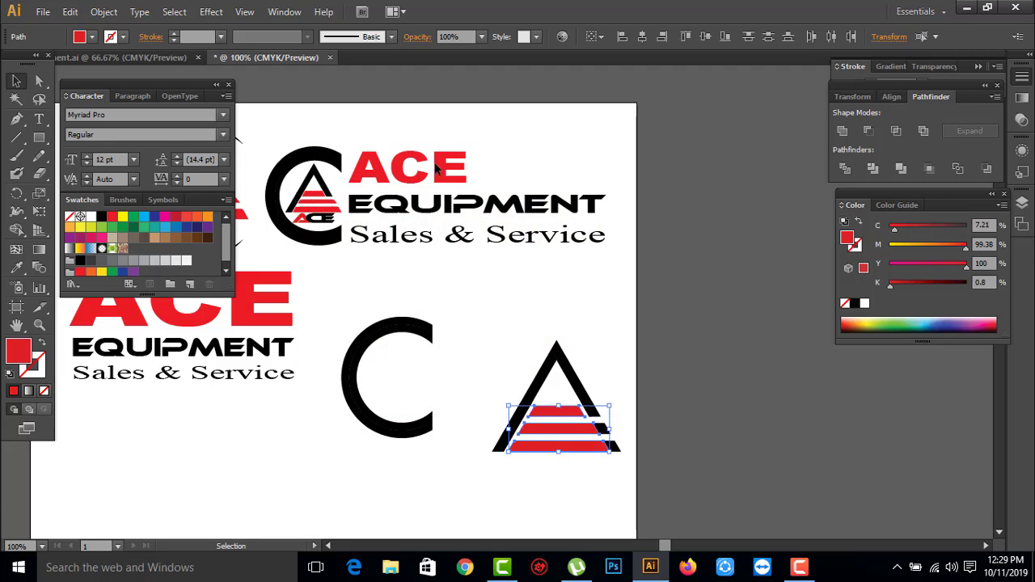
# Step: Eyedrop the stripes' red onto the two small black pieces at the triangle's lower right
pyautogui.click(690, 474)
pyautogui.click(604, 427)
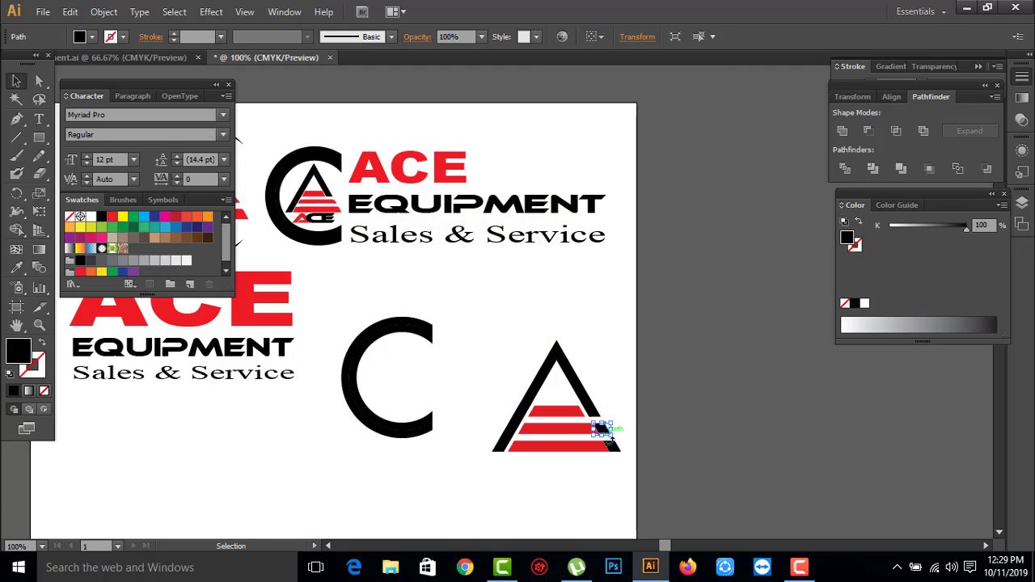
pyautogui.keyDown('shift'); pyautogui.click(613, 449); pyautogui.keyUp('shift')
pyautogui.press('i')
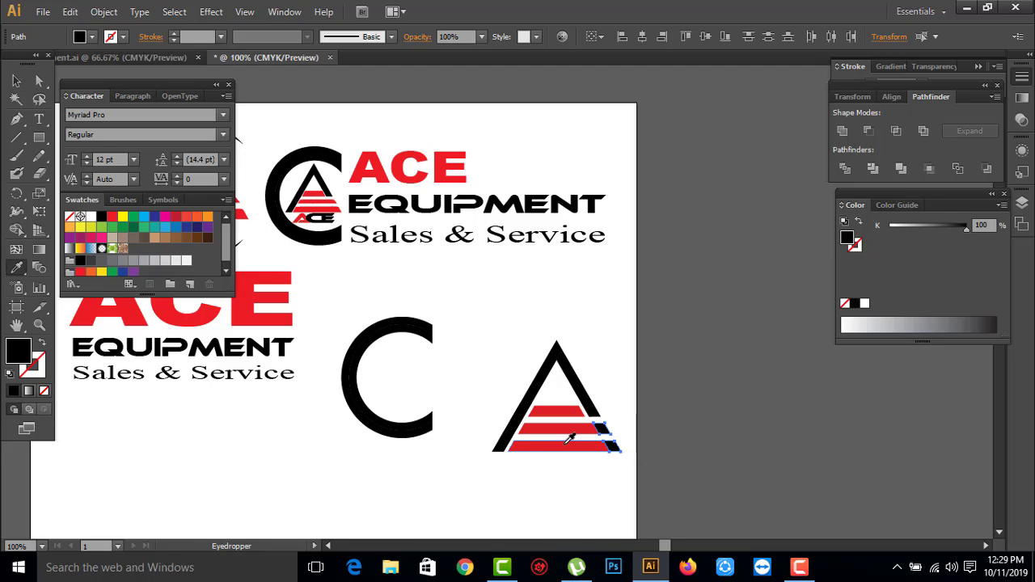
pyautogui.click(567, 444)
pyautogui.click(15, 80)
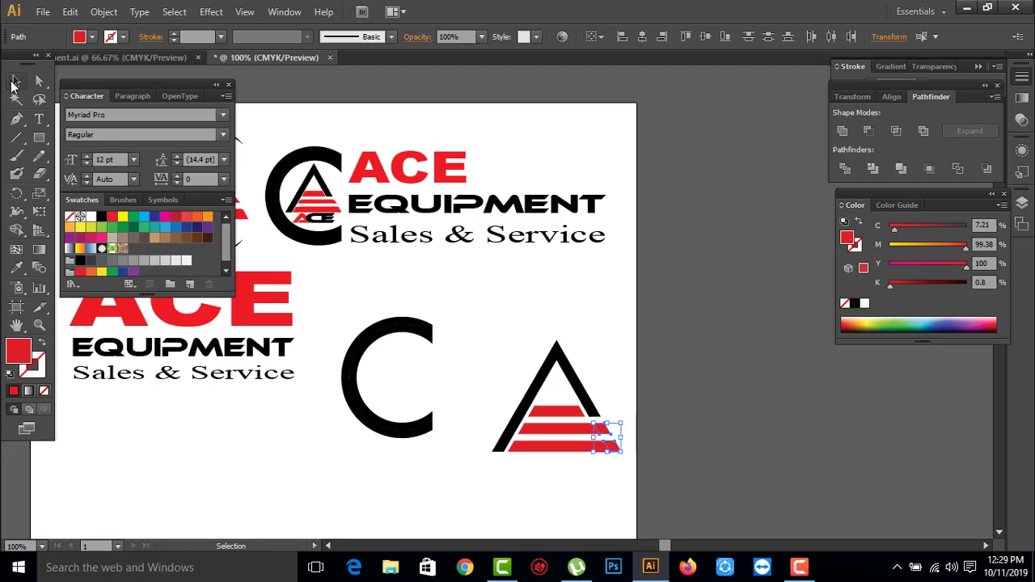
pyautogui.click(612, 310)
pyautogui.moveTo(501, 272); pyautogui.dragTo(616, 430)
# Step: Zoom around the artboard to check the striped triangle against the reference logos
pyautogui.moveTo(555, 469); pyautogui.dragTo(658, 457)
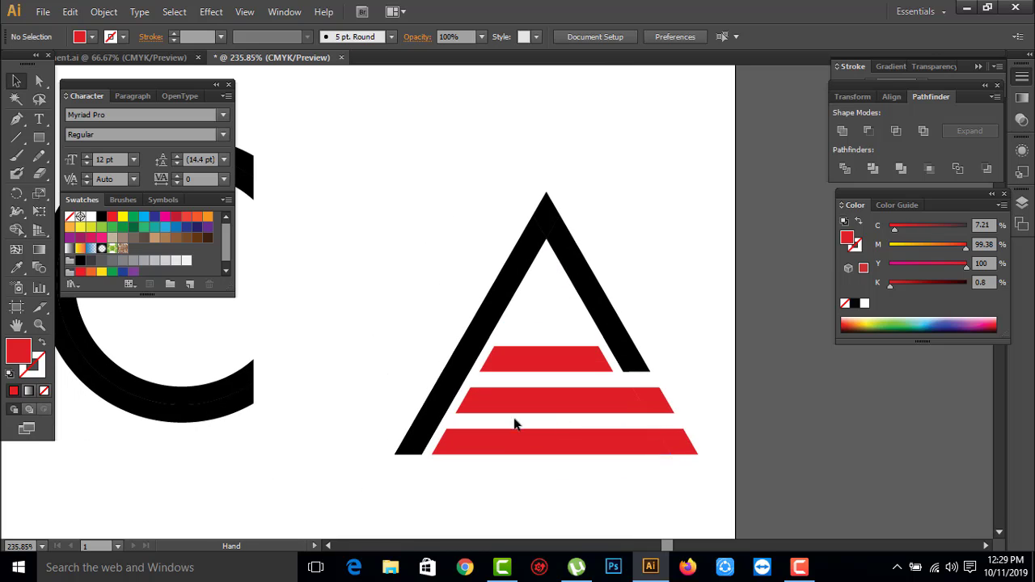
pyautogui.click(493, 356)
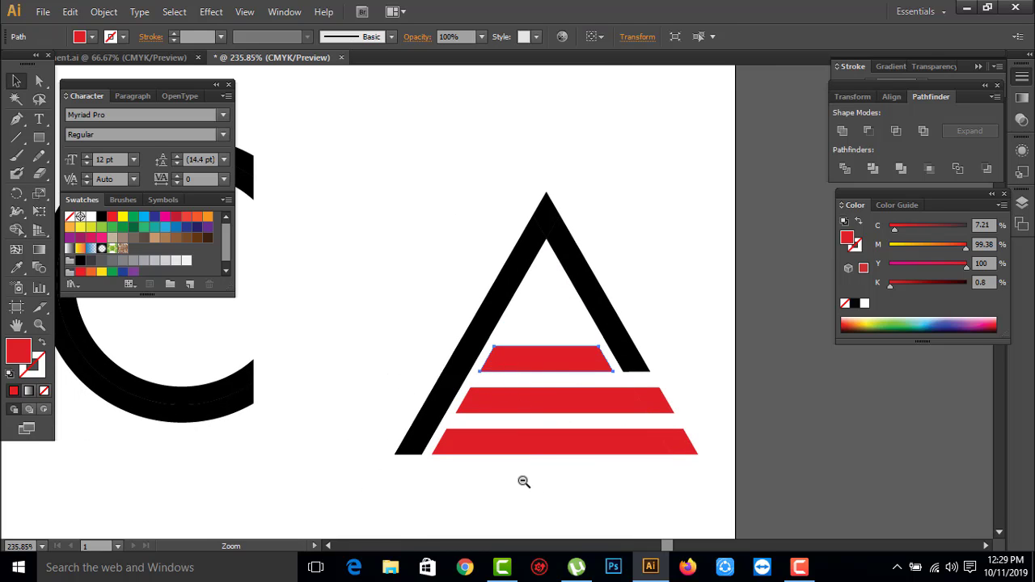
pyautogui.keyDown('alt'); pyautogui.click(485, 348); pyautogui.keyUp('alt')
pyautogui.keyDown('alt'); pyautogui.click(487, 352); pyautogui.keyUp('alt')
pyautogui.keyDown('alt'); pyautogui.click(450, 319); pyautogui.keyUp('alt')
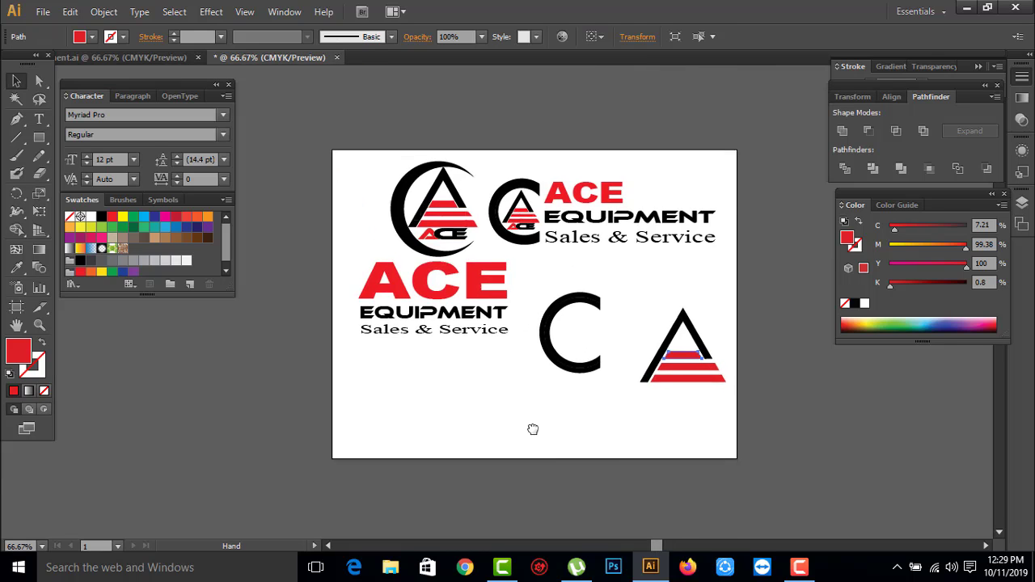
pyautogui.moveTo(531, 427); pyautogui.dragTo(551, 449)
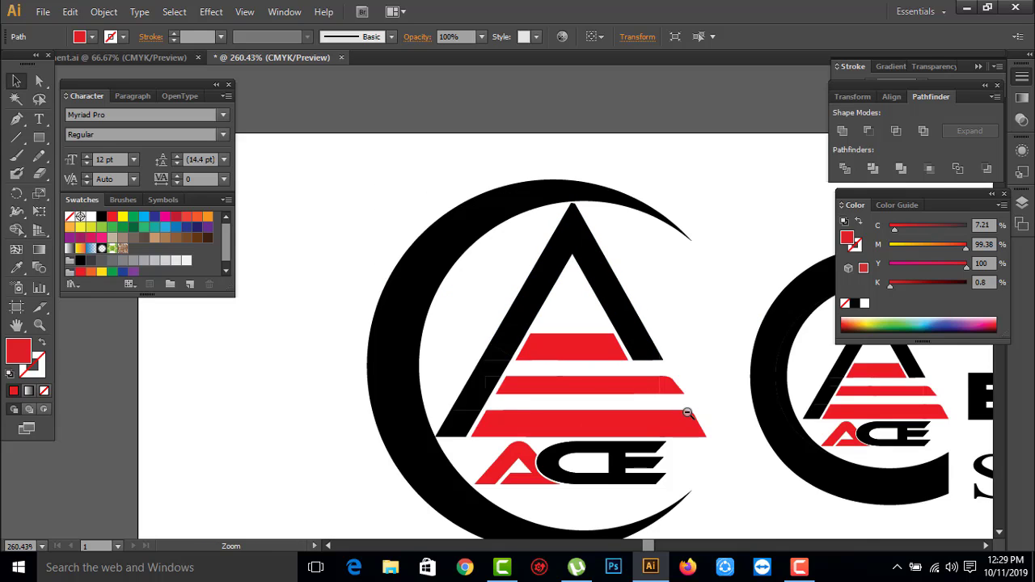
pyautogui.keyDown('alt'); pyautogui.click(683, 406); pyautogui.keyUp('alt')
pyautogui.keyDown('alt'); pyautogui.click(684, 406); pyautogui.keyUp('alt')
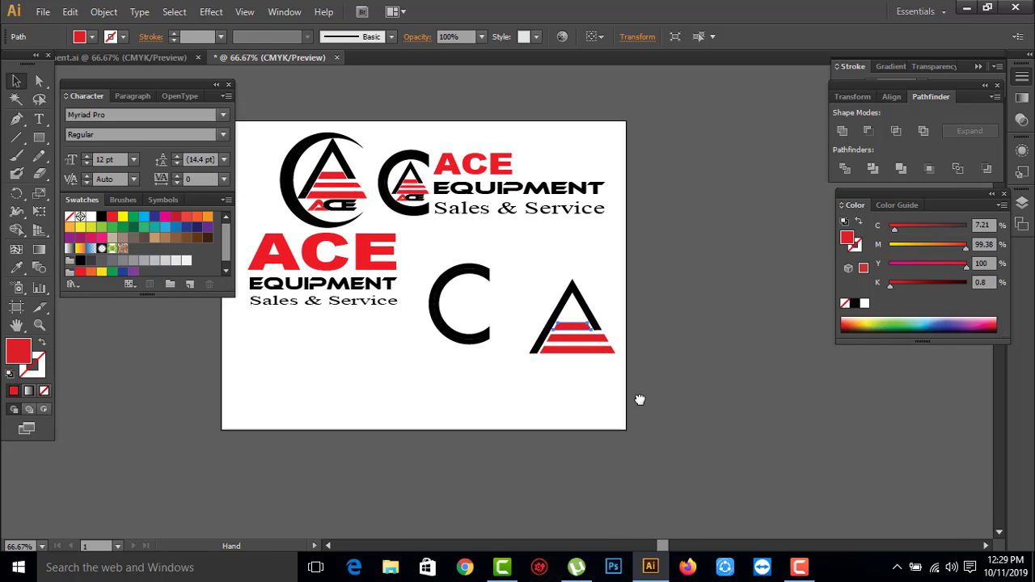
pyautogui.click(587, 381)
# Step: Marquee-select all the striped triangle's pieces and group them into one object
pyautogui.moveTo(579, 281); pyautogui.dragTo(526, 253)
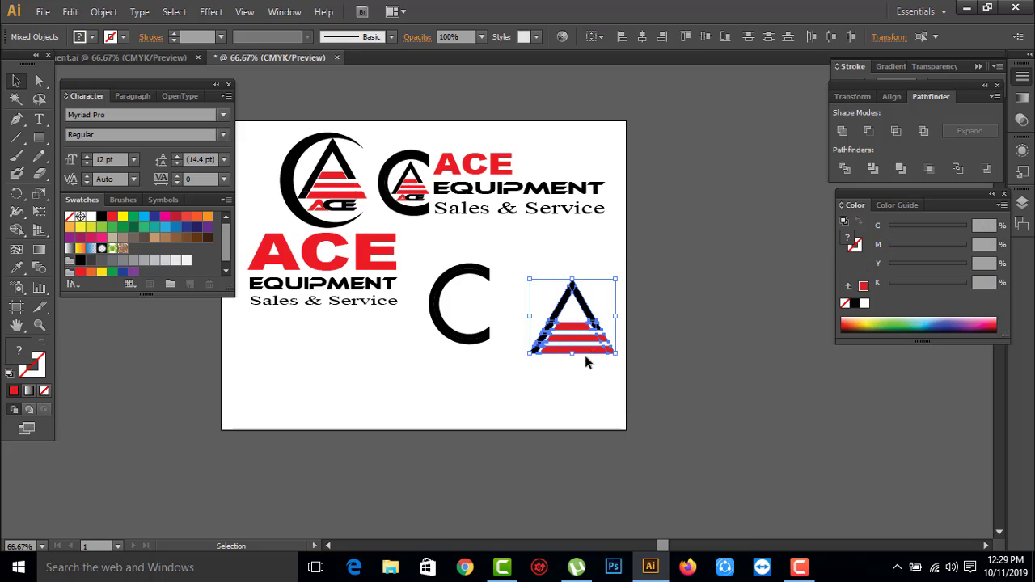
pyautogui.rightClick(566, 316)
pyautogui.click(605, 393)
pyautogui.click(428, 266)
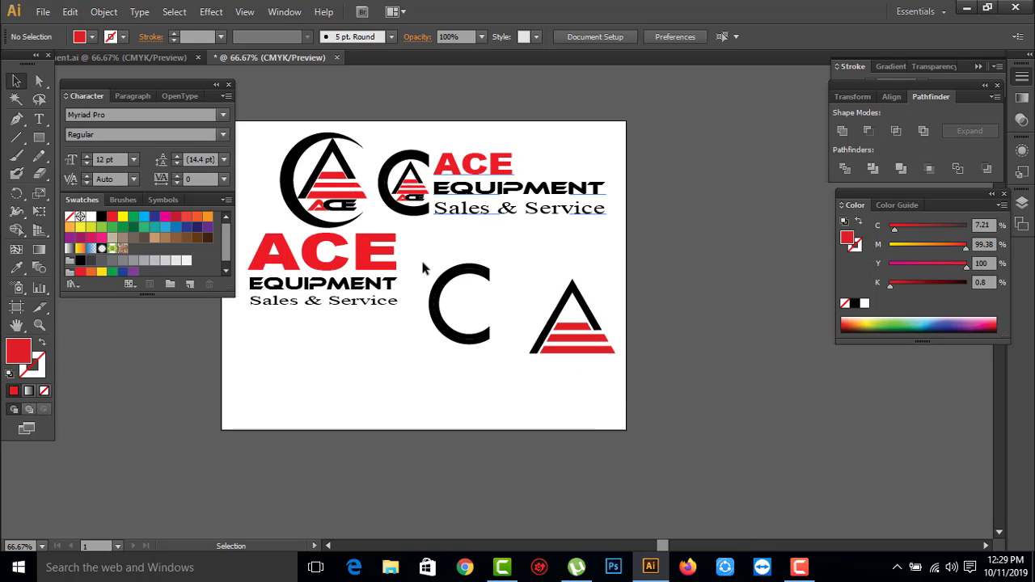
pyautogui.moveTo(359, 168); pyautogui.dragTo(567, 287)
pyautogui.moveTo(288, 203); pyautogui.dragTo(434, 223)
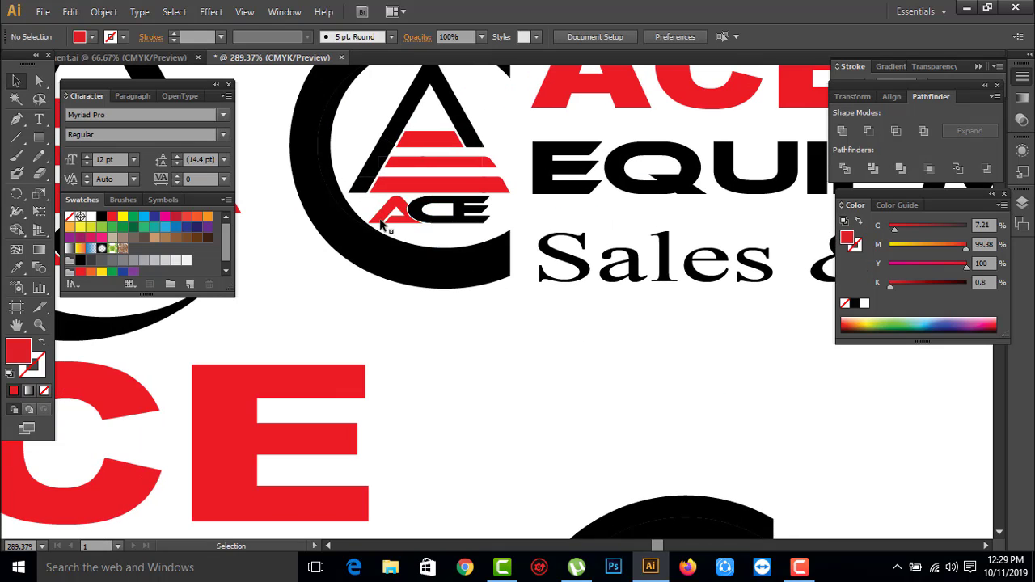
pyautogui.scroll(-4, 620, 337)
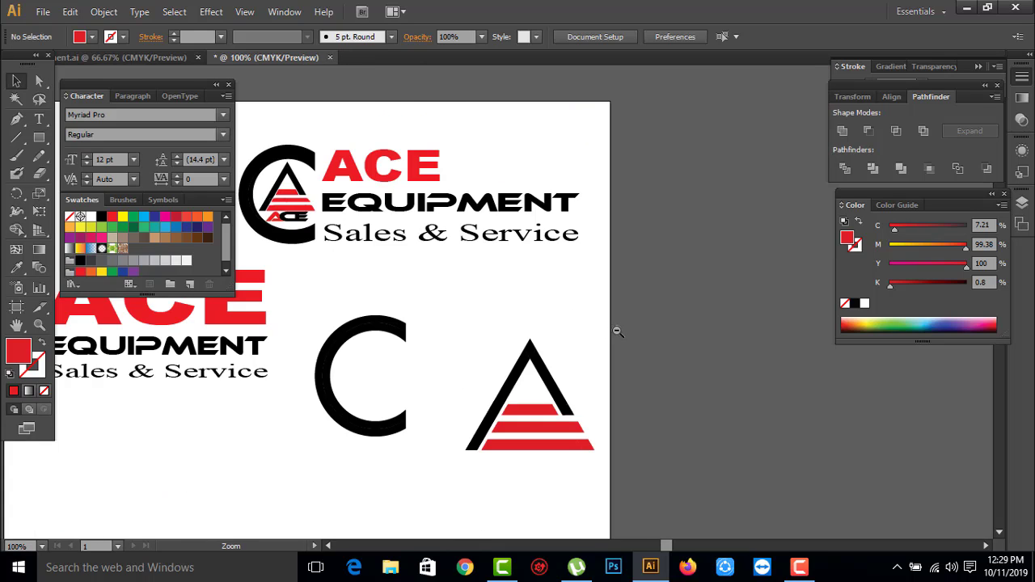
pyautogui.scroll(1, 567, 299)
# Step: Type ACE, scale it to about 81.63 pt, place it below the shapes, and remove the stray space
pyautogui.click(38, 119)
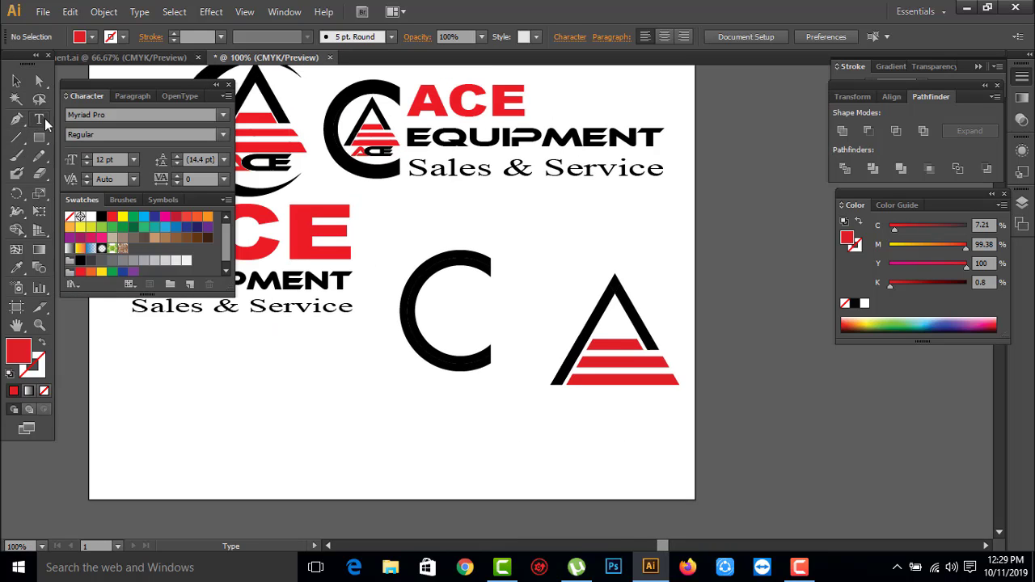
pyautogui.click(515, 262)
pyautogui.write('ACE')
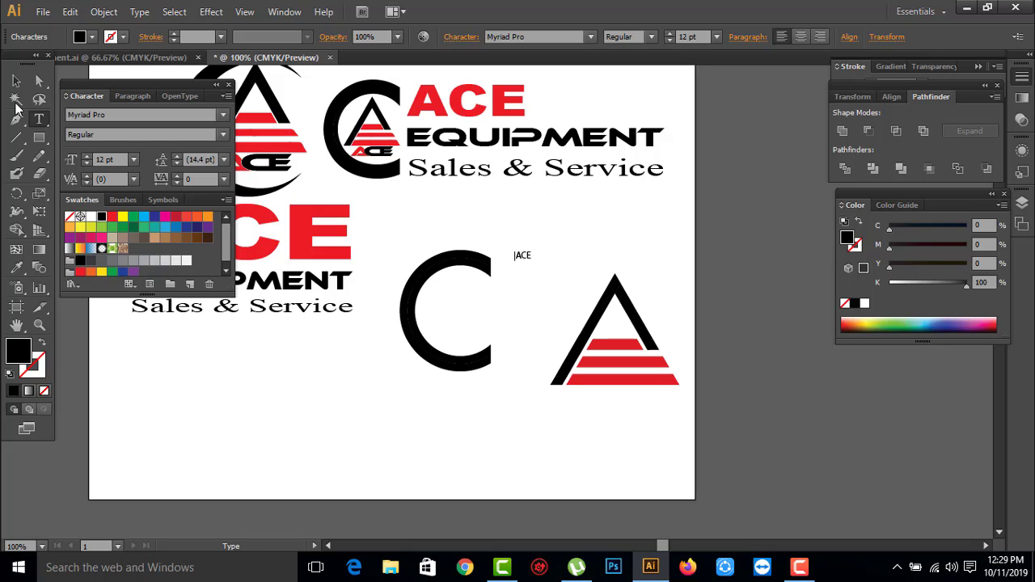
pyautogui.click(19, 82)
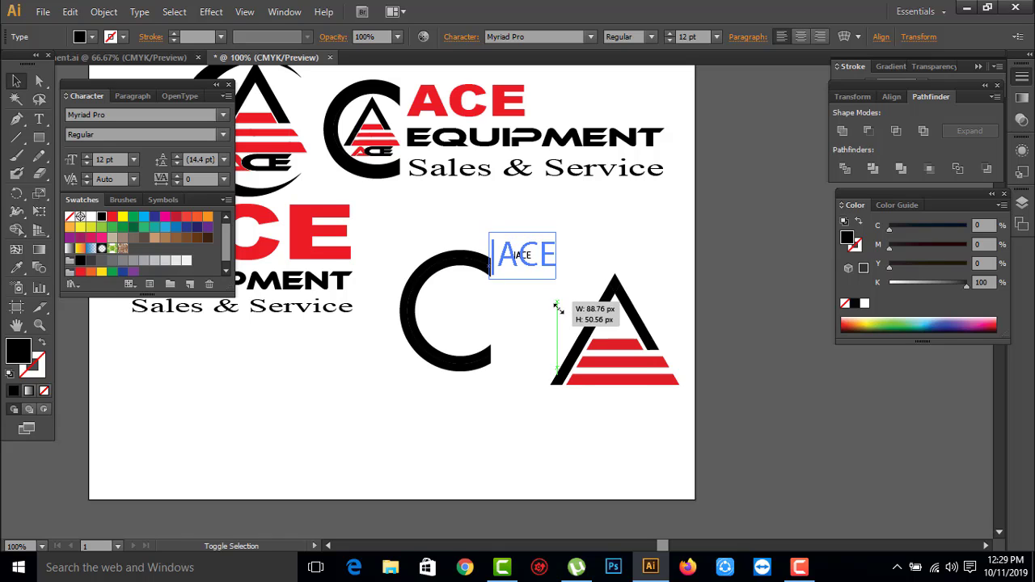
pyautogui.moveTo(532, 263)
pyautogui.mouseDown()
pyautogui.moveTo(582, 288)
pyautogui.moveTo(653, 267)
pyautogui.moveTo(527, 461)
pyautogui.mouseUp()
pyautogui.doubleClick(484, 457)
pyautogui.press('BackSpace')
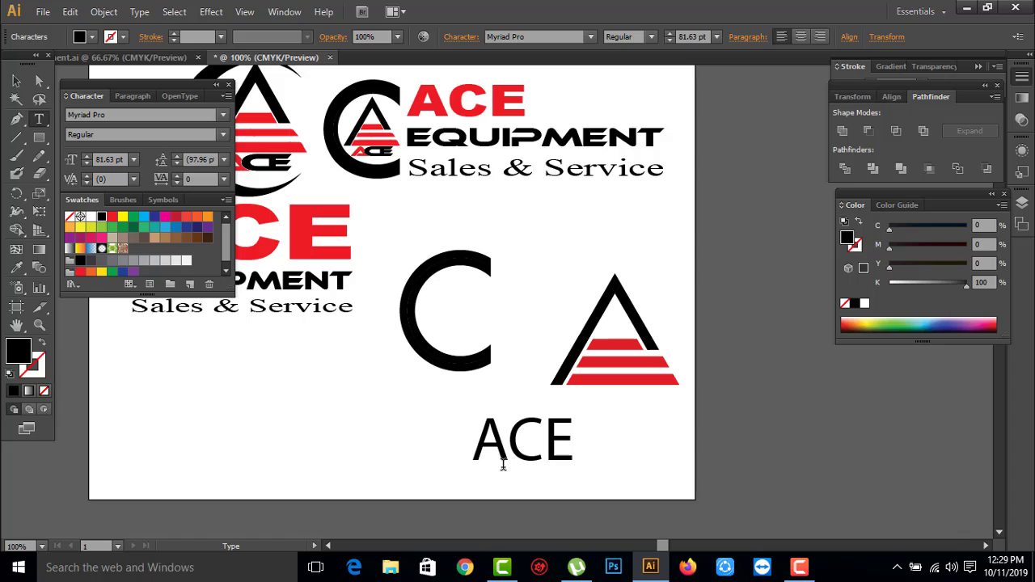
pyautogui.click(16, 81)
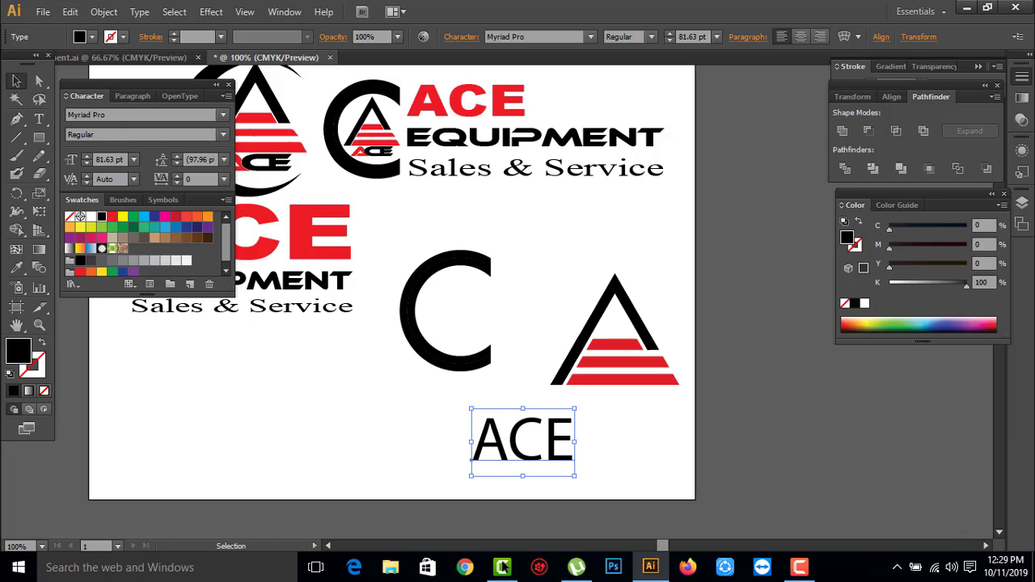
# Step: Try EthnocentricRg-Italic and other typefaces for the ACE text from the font list
pyautogui.click(186, 115)
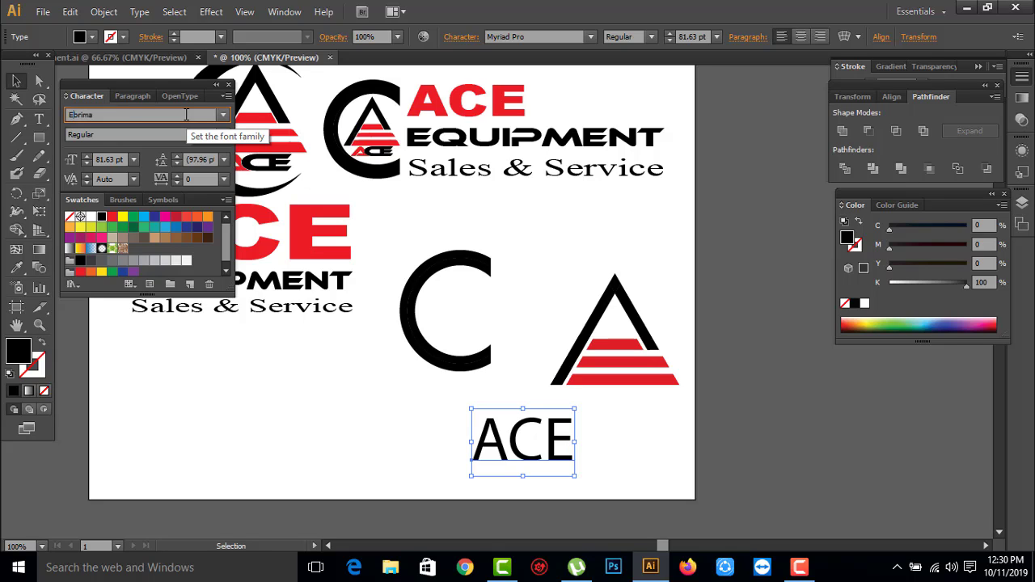
pyautogui.write('thnocentricRg-Italic')
pyautogui.press('Return')
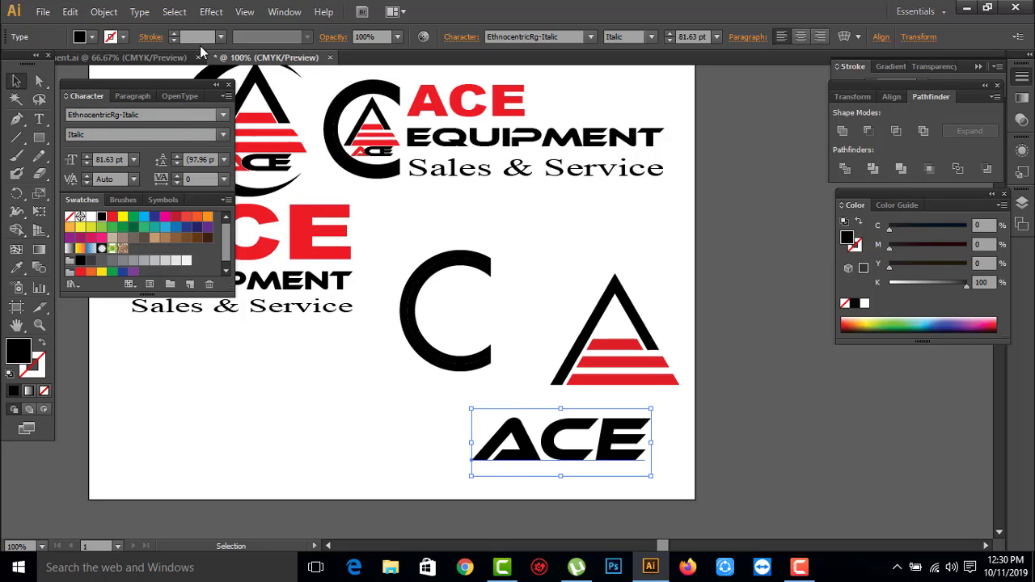
pyautogui.click(226, 117)
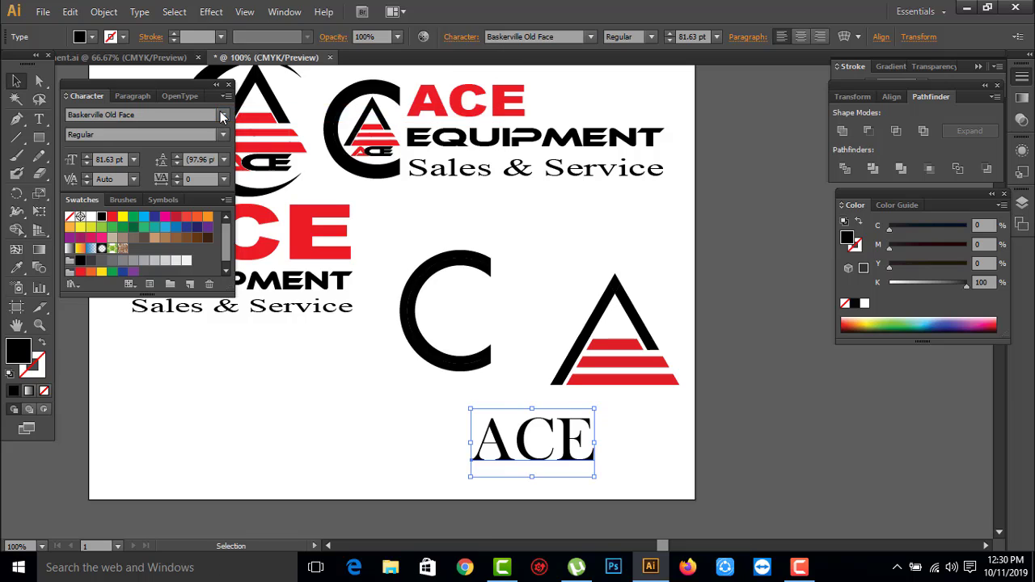
pyautogui.click(223, 117)
pyautogui.click(224, 118)
pyautogui.click(194, 120)
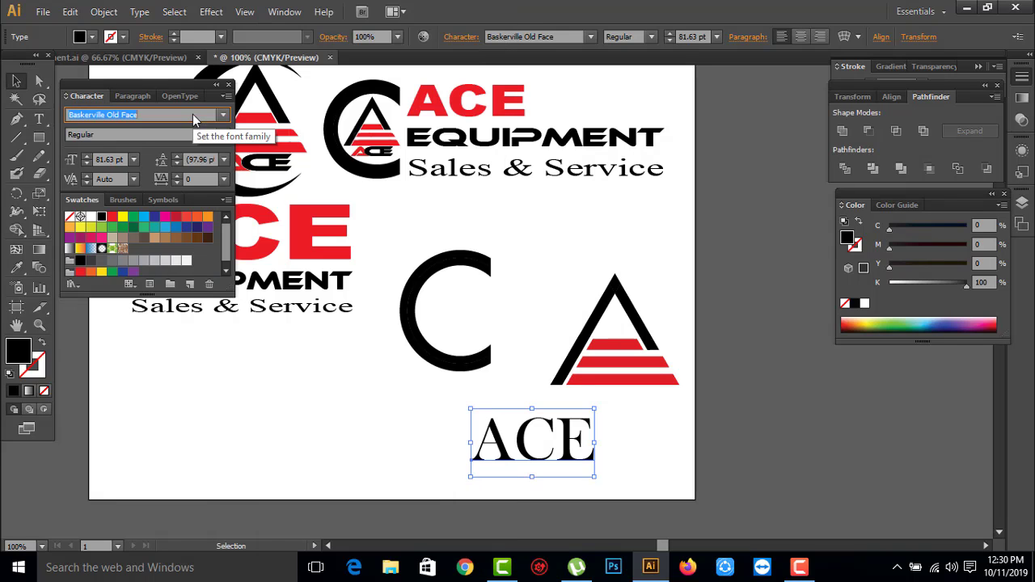
pyautogui.click(225, 118)
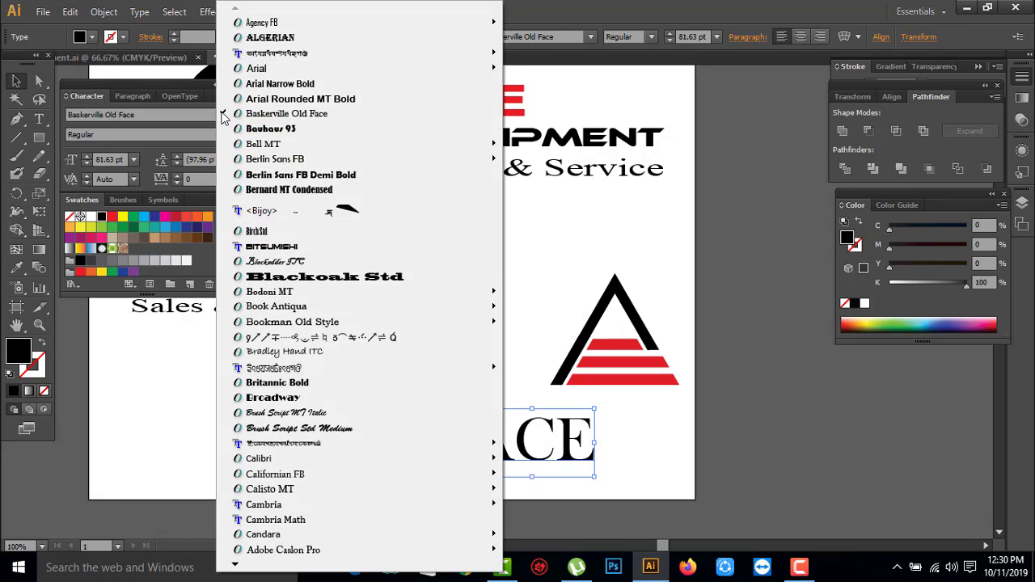
pyautogui.click(225, 115)
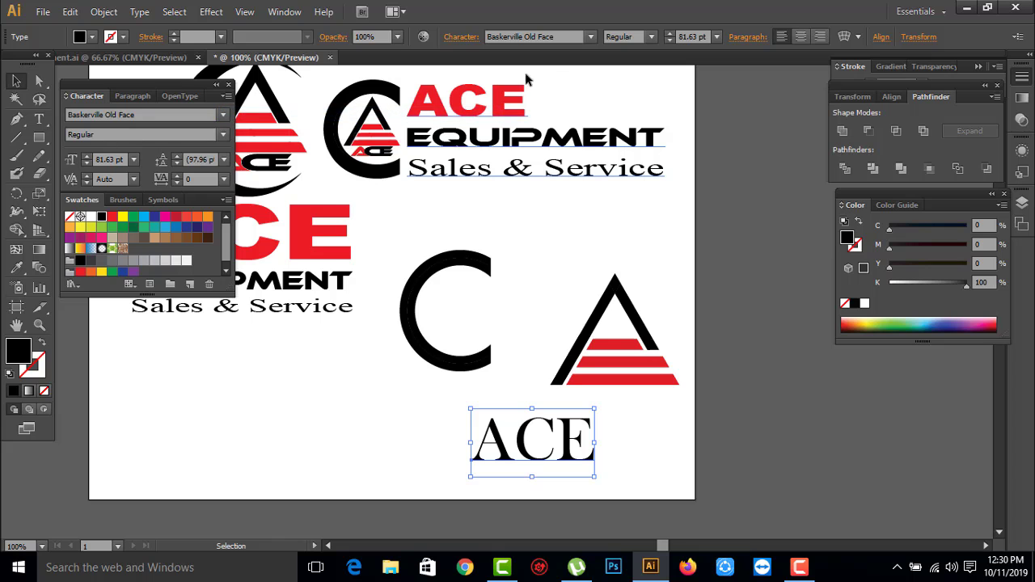
# Step: Search 'Eth' in the font field and set ACE to Ethnocentric Regular
pyautogui.click(578, 39)
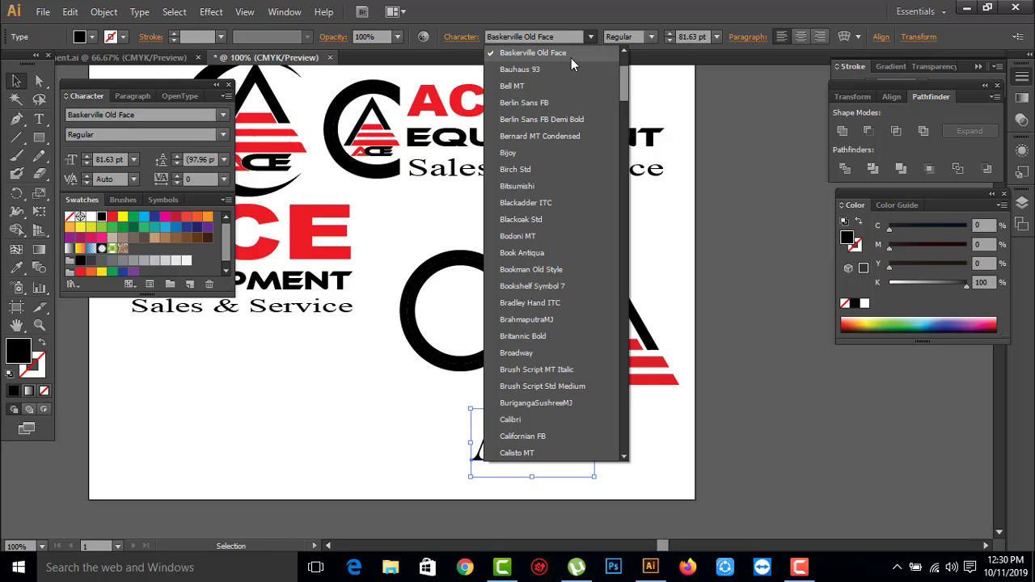
pyautogui.click(558, 36)
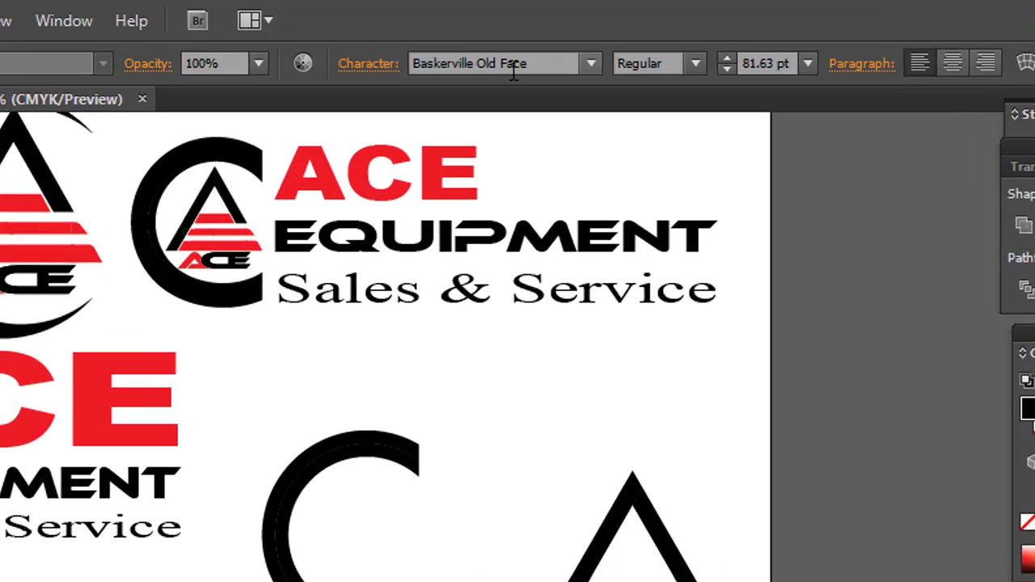
pyautogui.click(494, 36)
pyautogui.write('EthnocentricRg-Italic')
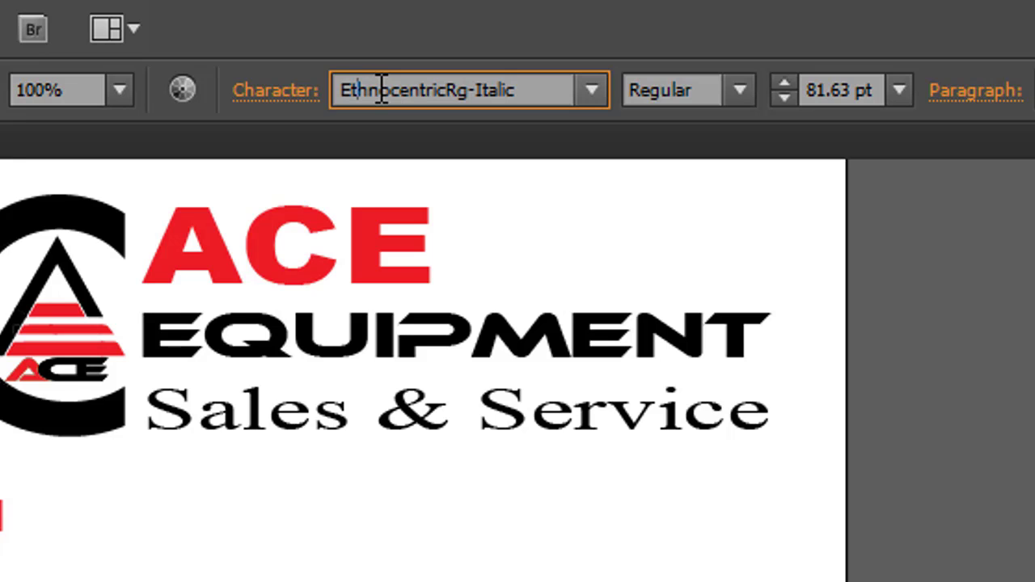
pyautogui.press('Return')
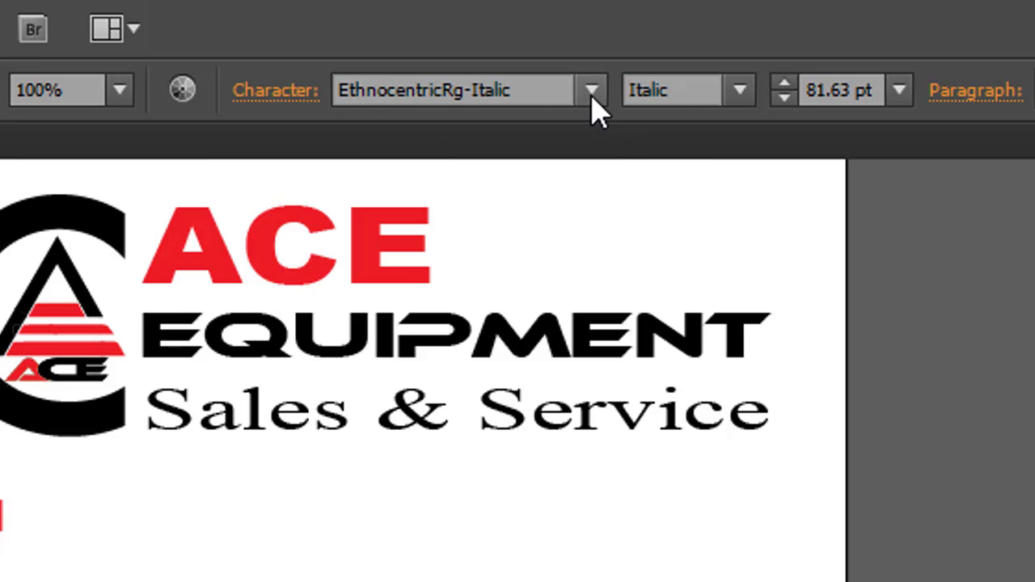
pyautogui.click(592, 91)
pyautogui.click(517, 174)
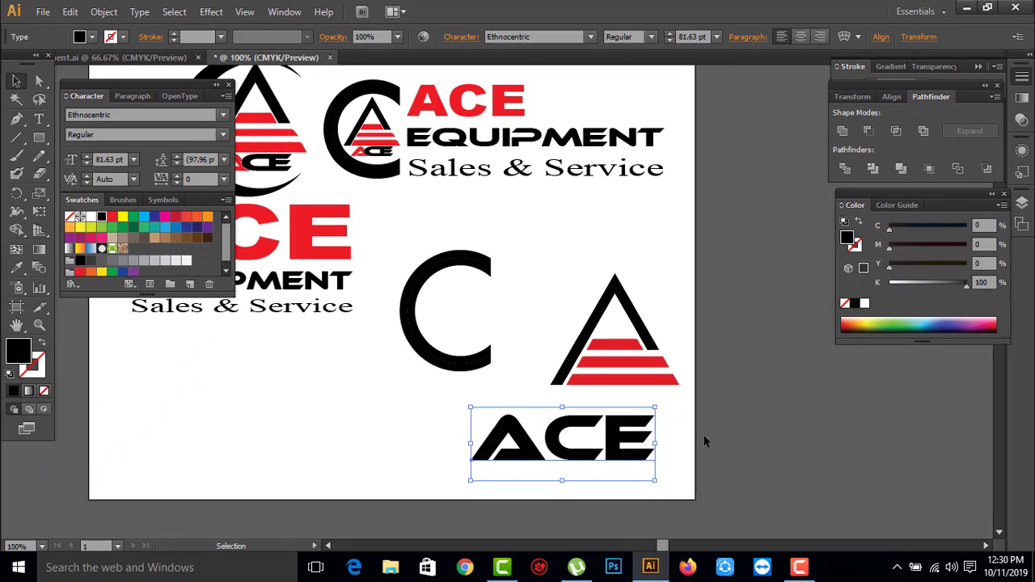
pyautogui.click(703, 437)
# Step: Zoom in on the reference emblem's small ACE, then return to the whole artboard
pyautogui.click(555, 483)
pyautogui.moveTo(432, 175); pyautogui.dragTo(584, 346)
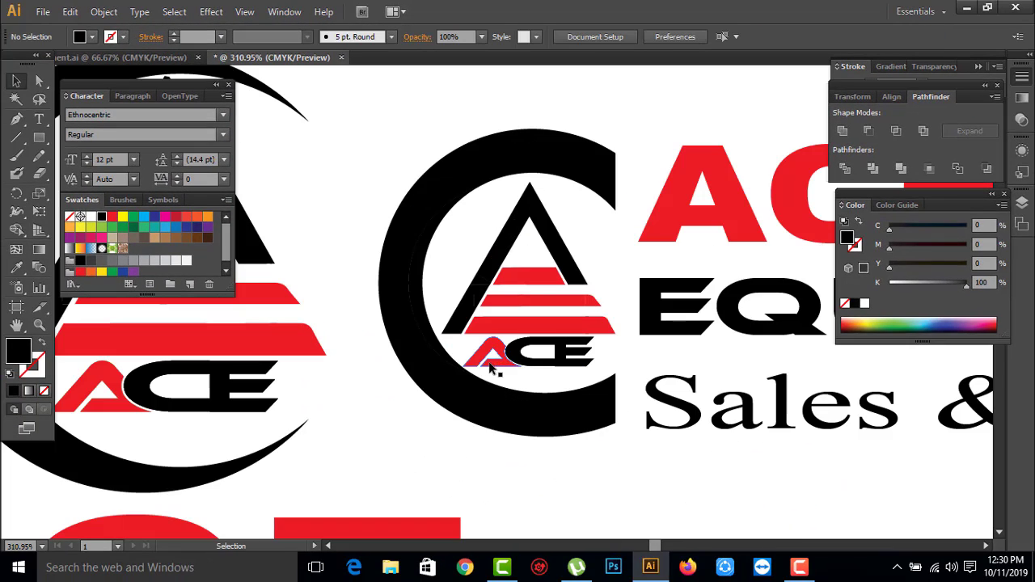
pyautogui.moveTo(394, 278); pyautogui.dragTo(597, 382)
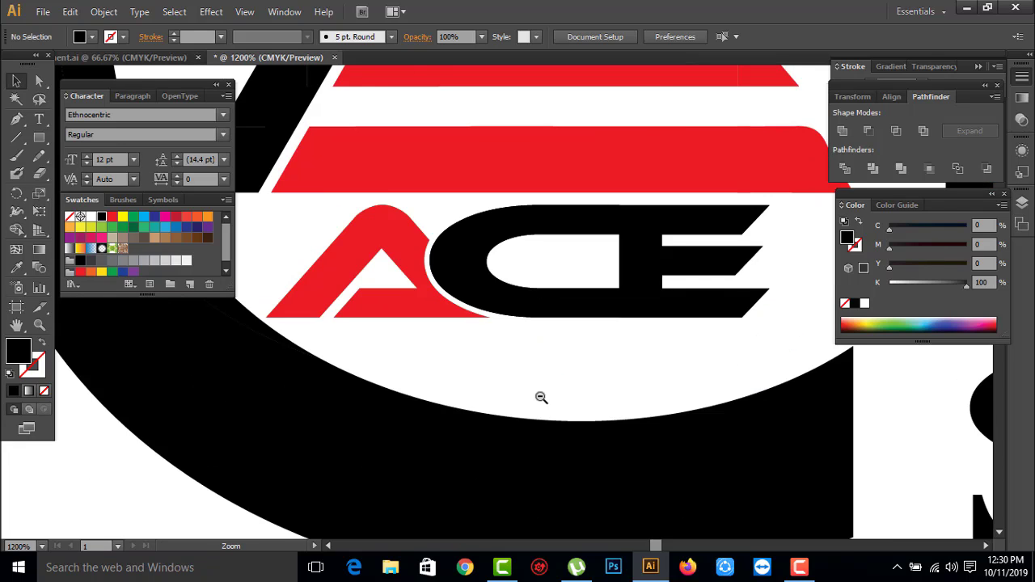
pyautogui.keyDown('alt'); pyautogui.click(541, 397); pyautogui.keyUp('alt')
pyautogui.keyDown('alt'); pyautogui.click(620, 372); pyautogui.keyUp('alt')
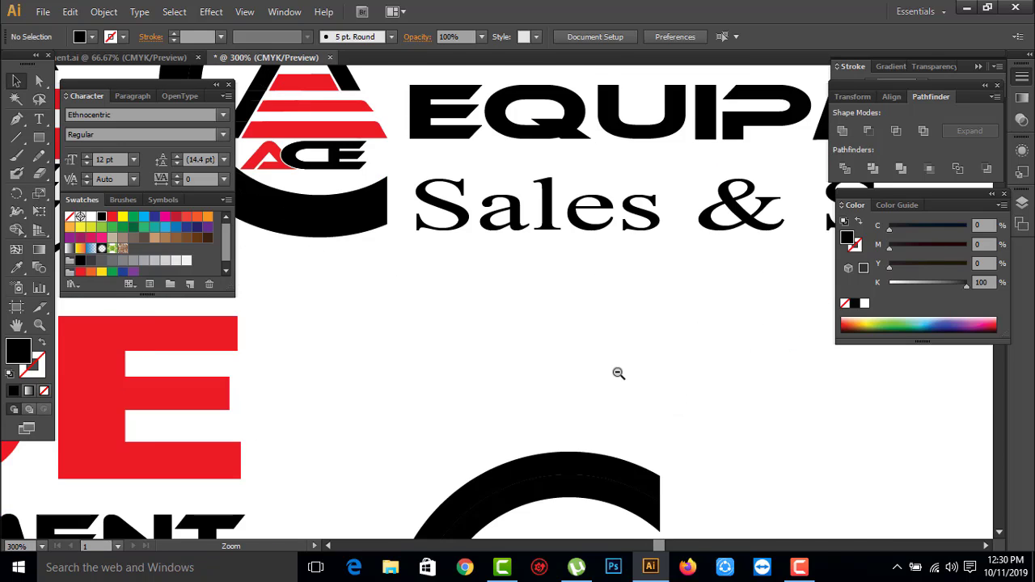
pyautogui.scroll(-2, 591, 416)
pyautogui.keyDown('alt'); pyautogui.click(591, 416); pyautogui.keyUp('alt')
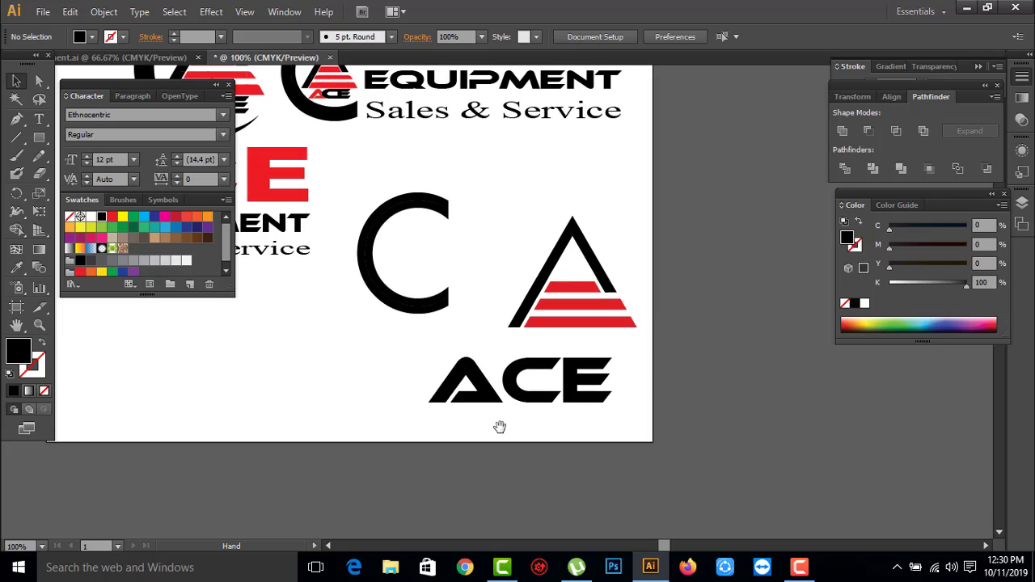
pyautogui.moveTo(499, 427); pyautogui.dragTo(516, 433)
# Step: Convert the ACE text to outlines with Create Outlines
pyautogui.click(495, 391)
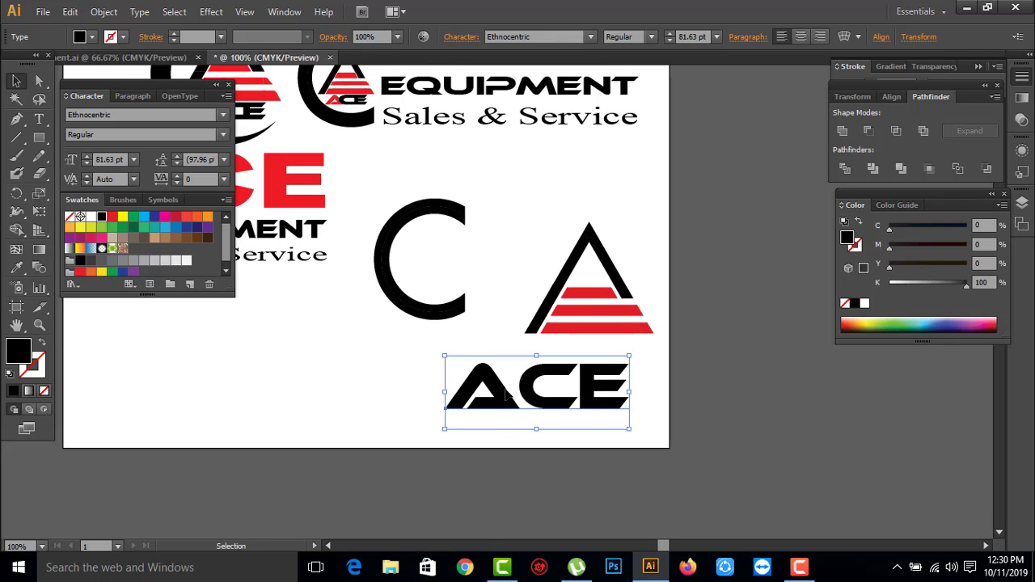
pyautogui.rightClick(507, 394)
pyautogui.click(499, 427)
pyautogui.rightClick(507, 397)
pyautogui.click(574, 326)
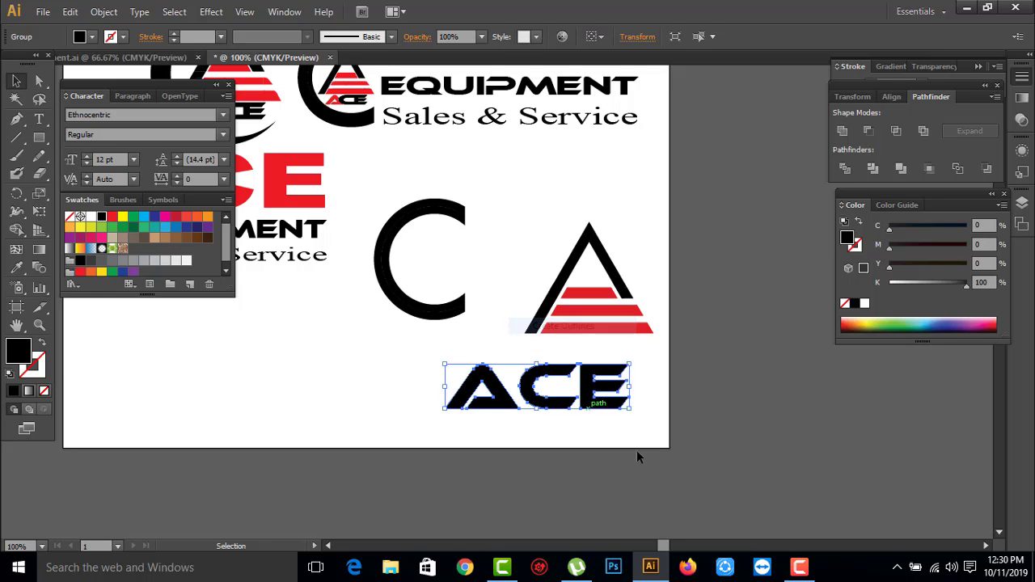
pyautogui.click(599, 429)
pyautogui.click(501, 396)
pyautogui.click(560, 396)
# Step: Ungroup the outlined ACE into separate letter shapes and frame them in view
pyautogui.rightClick(559, 395)
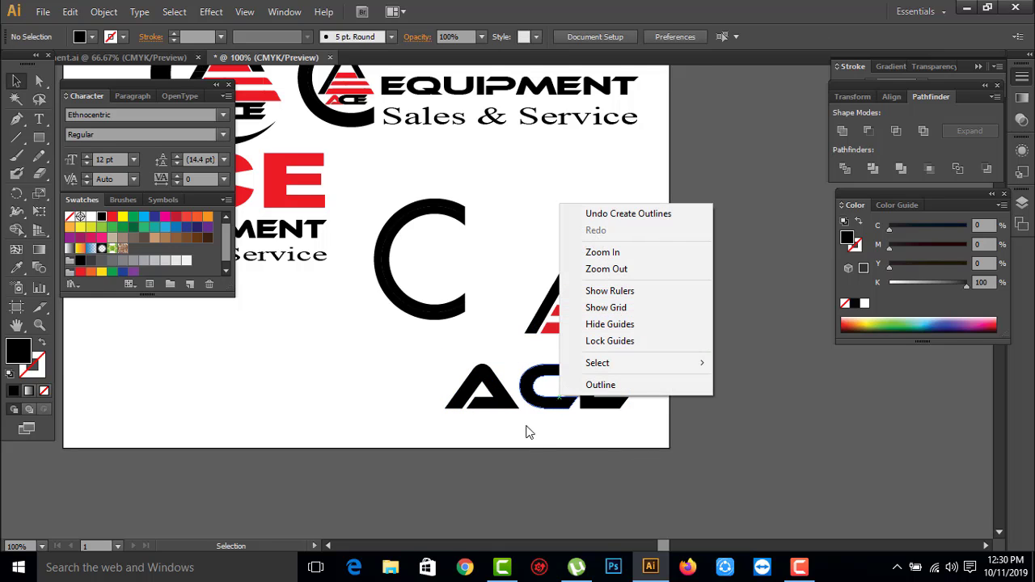
pyautogui.click(529, 432)
pyautogui.click(558, 398)
pyautogui.rightClick(558, 398)
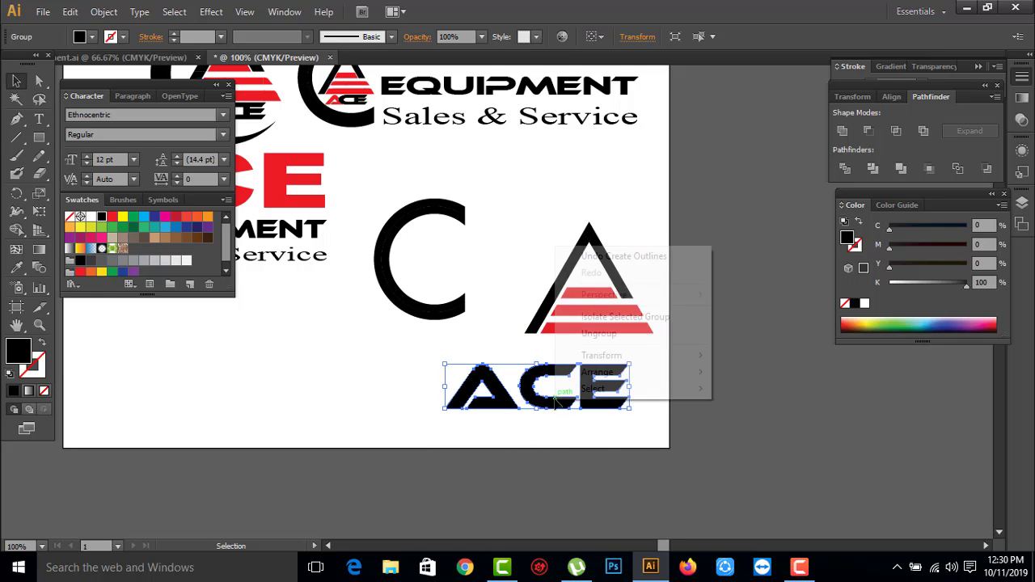
pyautogui.click(597, 333)
pyautogui.click(543, 445)
pyautogui.moveTo(421, 337)
pyautogui.mouseDown()
pyautogui.moveTo(607, 423)
pyautogui.moveTo(557, 341)
pyautogui.moveTo(546, 442)
pyautogui.mouseUp()
# Step: Move the C letter left against the A, comparing with the reference emblem
pyautogui.click(486, 319)
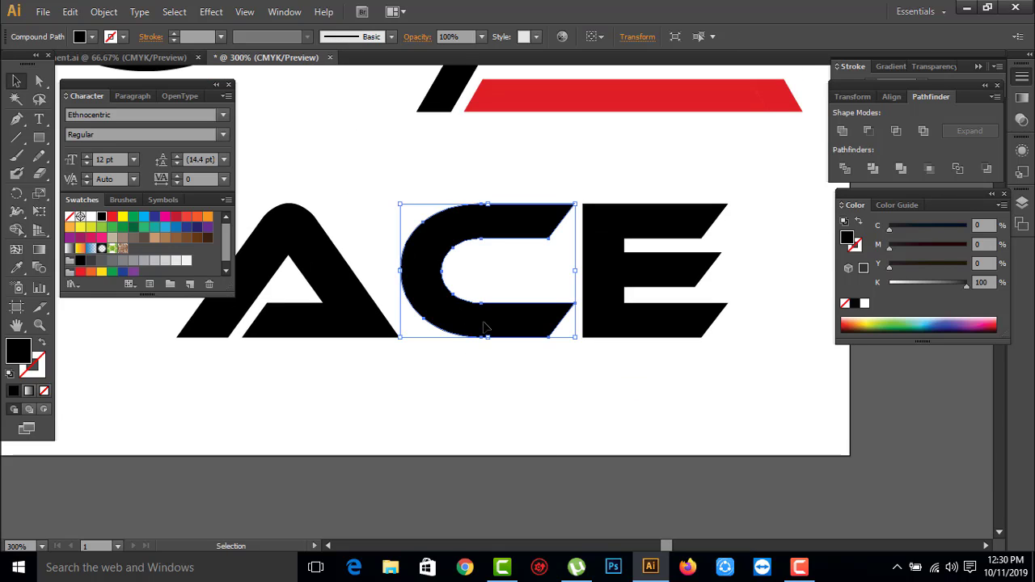
pyautogui.moveTo(483, 327); pyautogui.dragTo(431, 325)
pyautogui.click(423, 363)
pyautogui.hotkey('ctrl', '-')
pyautogui.hotkey('ctrl', '-')
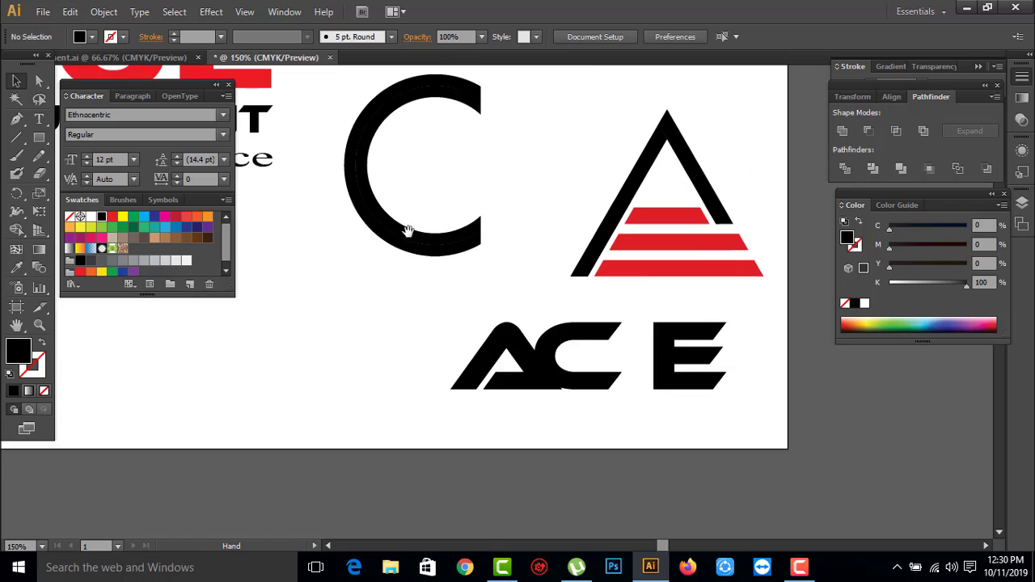
pyautogui.moveTo(409, 232); pyautogui.dragTo(539, 300)
pyautogui.moveTo(509, 186); pyautogui.dragTo(642, 324)
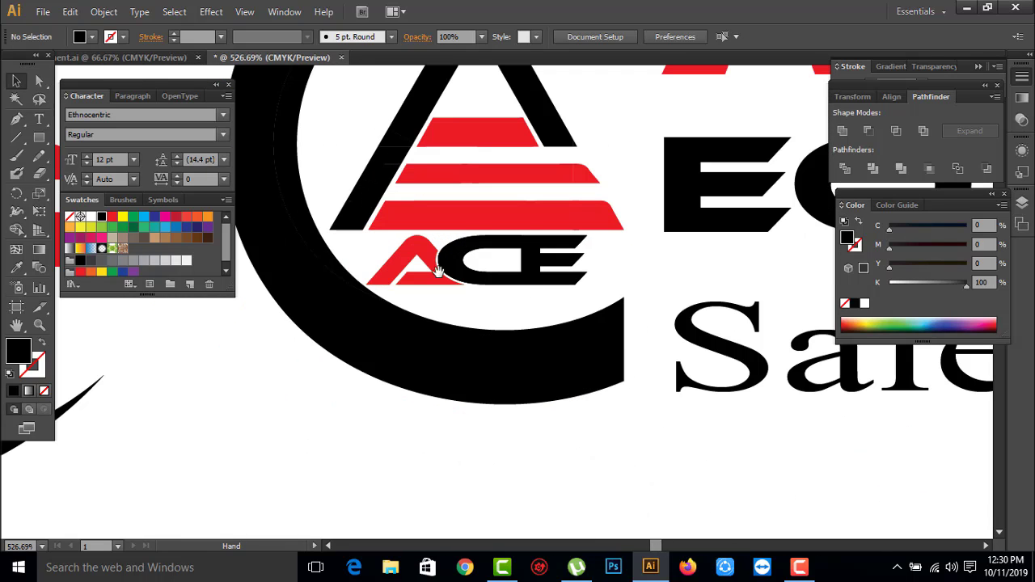
pyautogui.keyDown('alt'); pyautogui.click(776, 333); pyautogui.keyUp('alt')
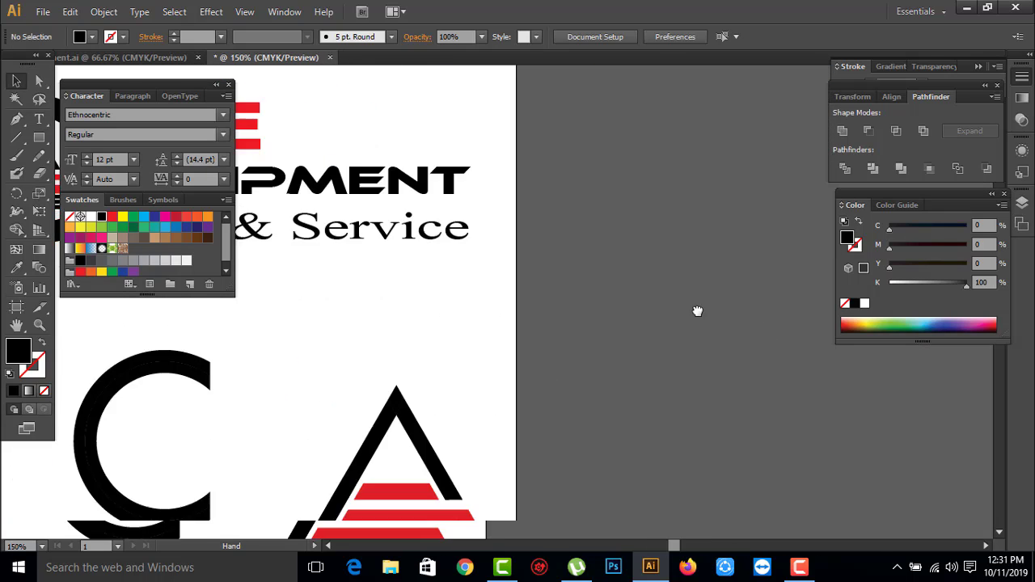
pyautogui.moveTo(695, 310)
pyautogui.mouseDown()
pyautogui.moveTo(735, 367)
pyautogui.moveTo(699, 425)
pyautogui.moveTo(681, 404)
pyautogui.mouseUp()
pyautogui.moveTo(610, 319); pyautogui.dragTo(805, 487)
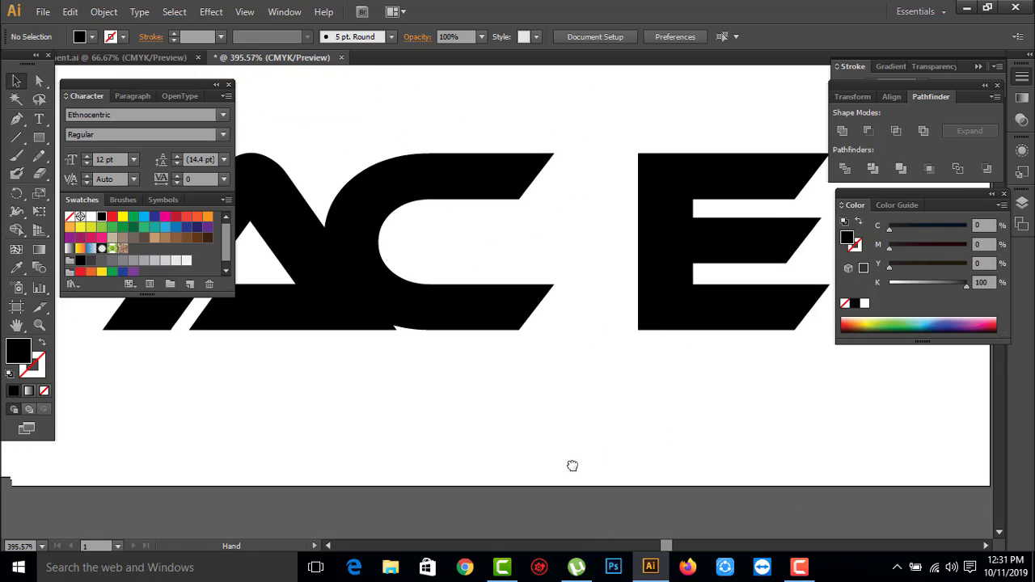
pyautogui.click(490, 336)
pyautogui.moveTo(511, 333); pyautogui.dragTo(502, 338)
pyautogui.click(566, 427)
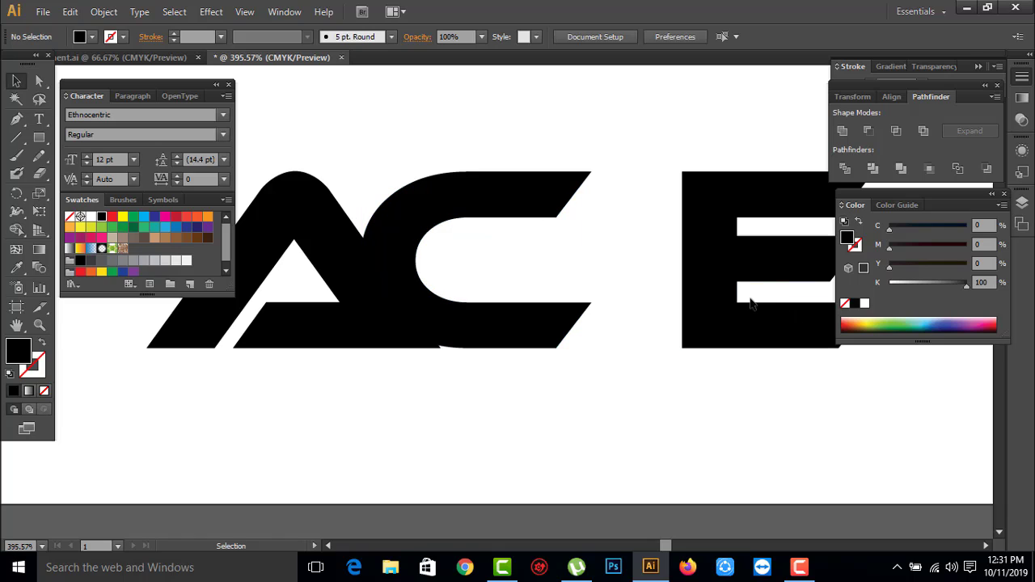
# Step: Lengthen the C's arms by nudging its right-side anchor points two steps right
pyautogui.click(680, 318)
pyautogui.click(573, 272)
pyautogui.click(566, 315)
pyautogui.click(607, 353)
pyautogui.click(39, 81)
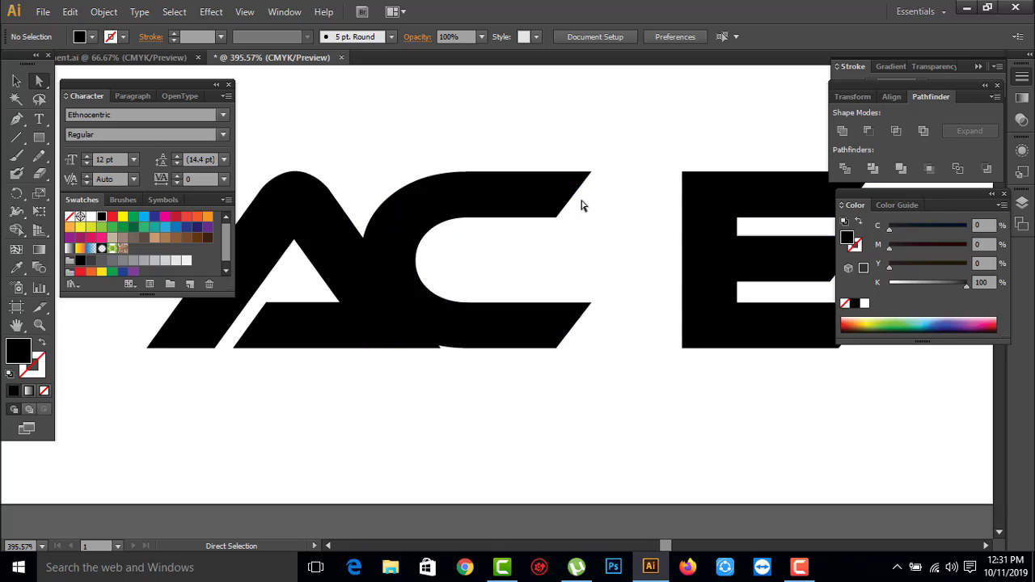
pyautogui.moveTo(606, 125); pyautogui.dragTo(563, 429)
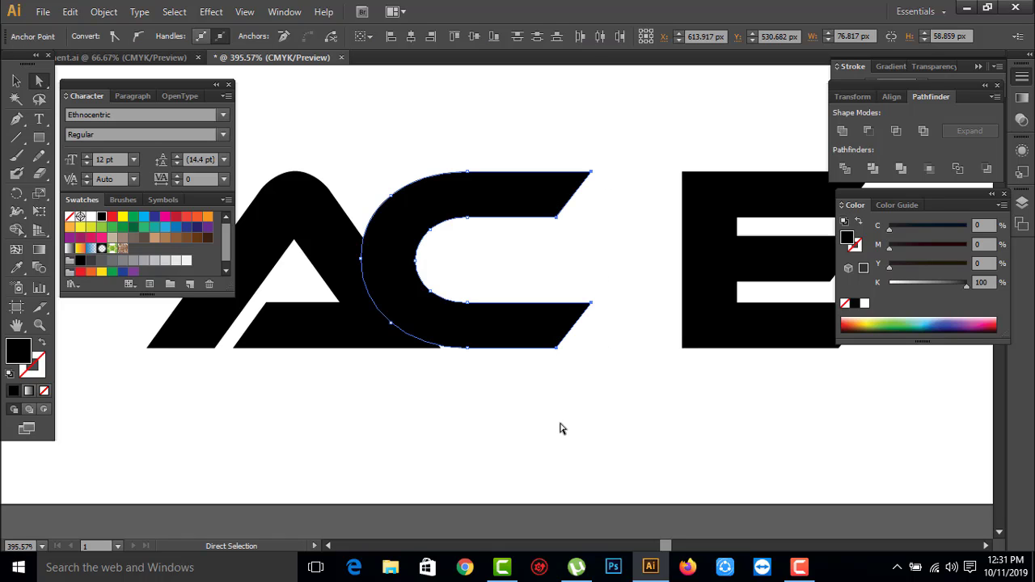
pyautogui.press('Right')
pyautogui.press('Right')
pyautogui.press('Right')
pyautogui.press('Right')
pyautogui.press('Right')
pyautogui.press('Right')
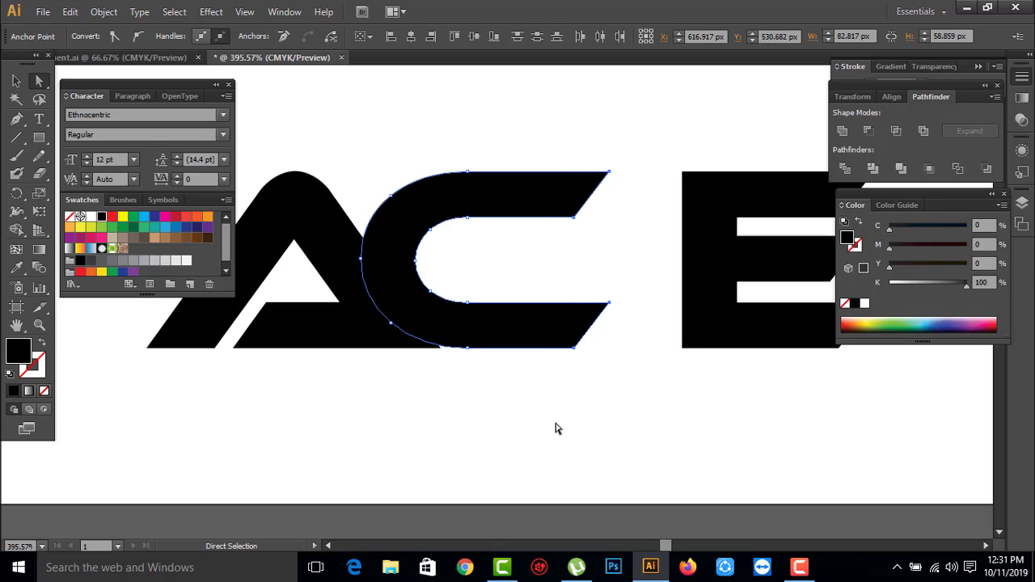
pyautogui.press('Right')
pyautogui.press('Right')
pyautogui.press('Right')
pyautogui.press('Right')
pyautogui.click(768, 442)
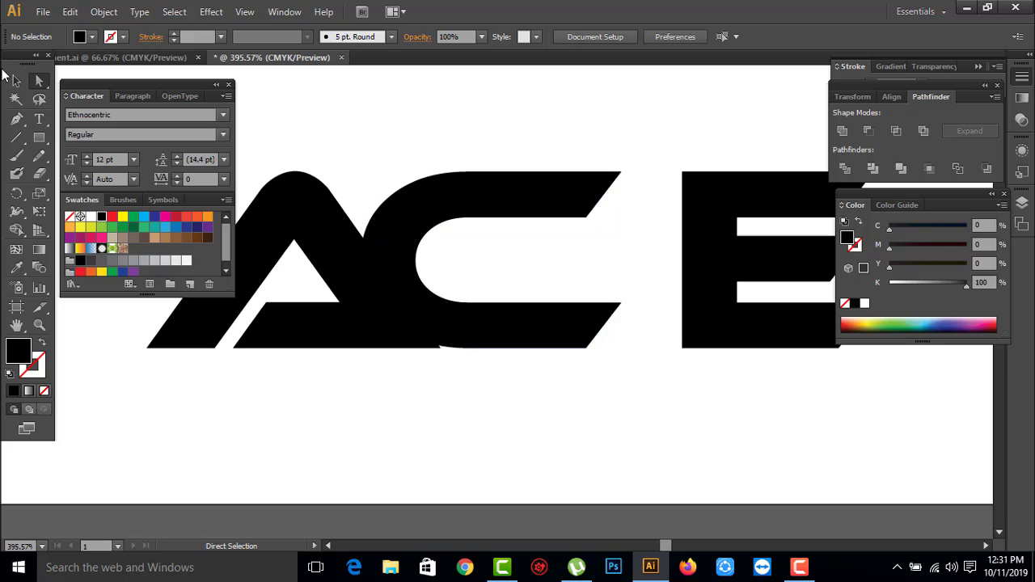
# Step: Slide the E left so it overlaps the C
pyautogui.click(16, 81)
pyautogui.click(774, 342)
pyautogui.moveTo(774, 342); pyautogui.dragTo(665, 342)
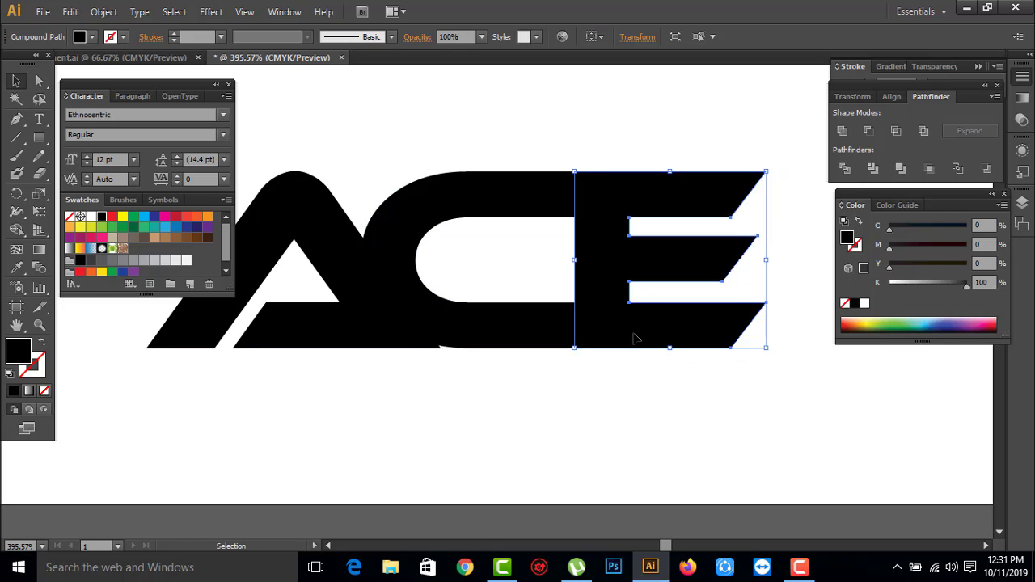
pyautogui.moveTo(636, 338); pyautogui.dragTo(628, 340)
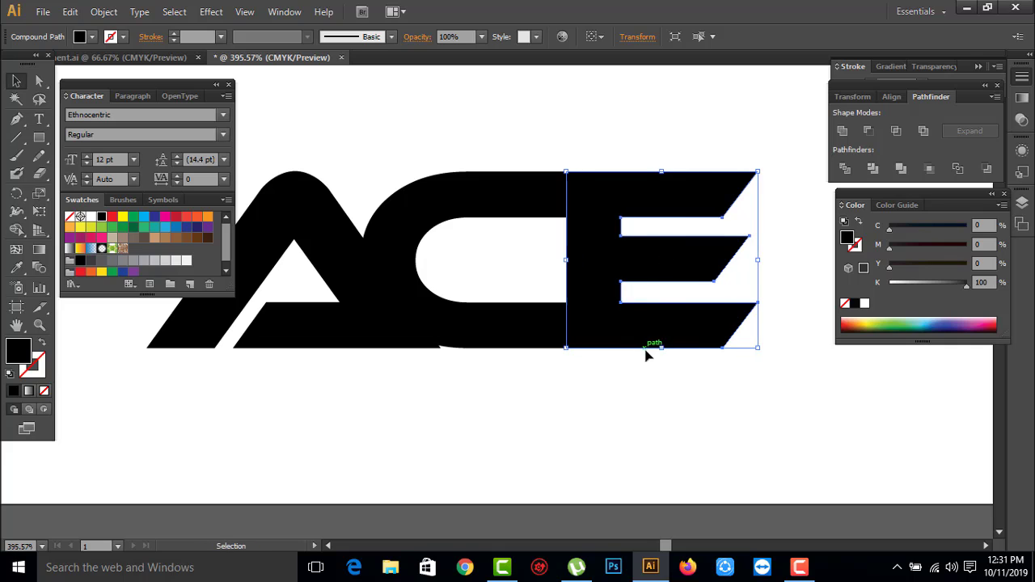
pyautogui.click(562, 399)
pyautogui.click(469, 330)
pyautogui.keyDown('ctrl'); pyautogui.keyDown('alt'); pyautogui.click(469, 397); pyautogui.keyUp('alt'); pyautogui.keyUp('ctrl')
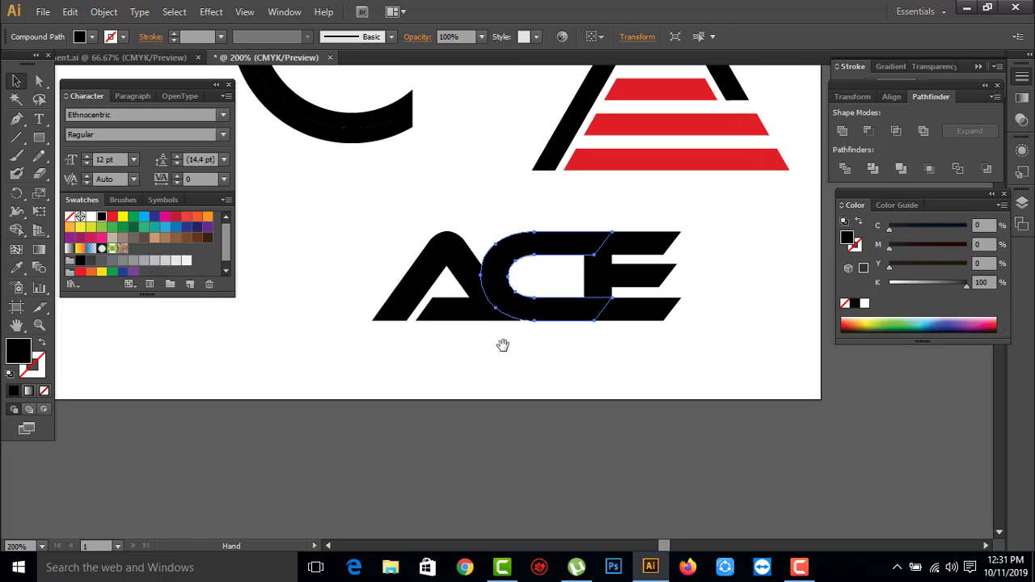
pyautogui.moveTo(503, 345); pyautogui.dragTo(529, 363)
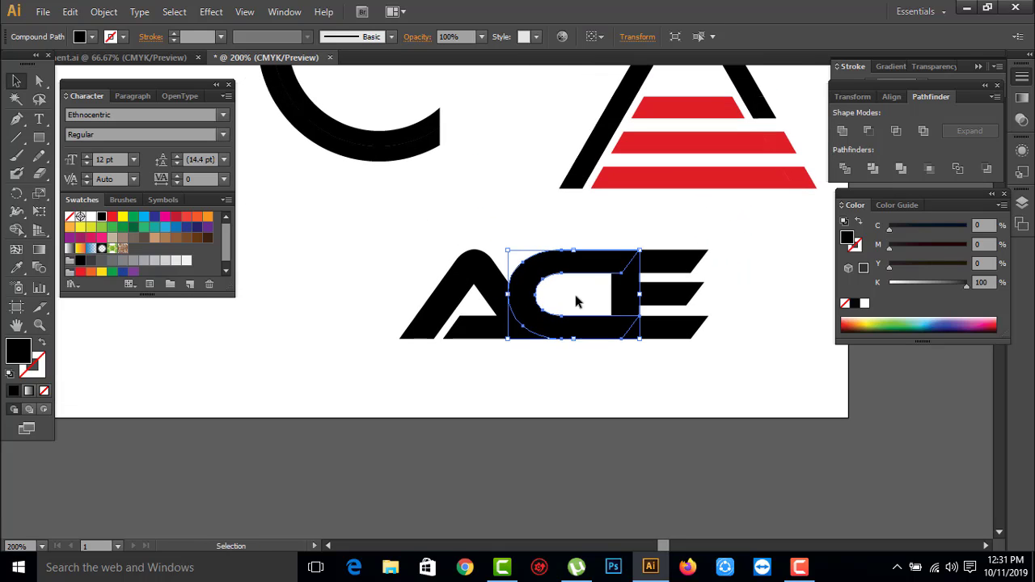
pyautogui.click(104, 11)
pyautogui.press('Escape')
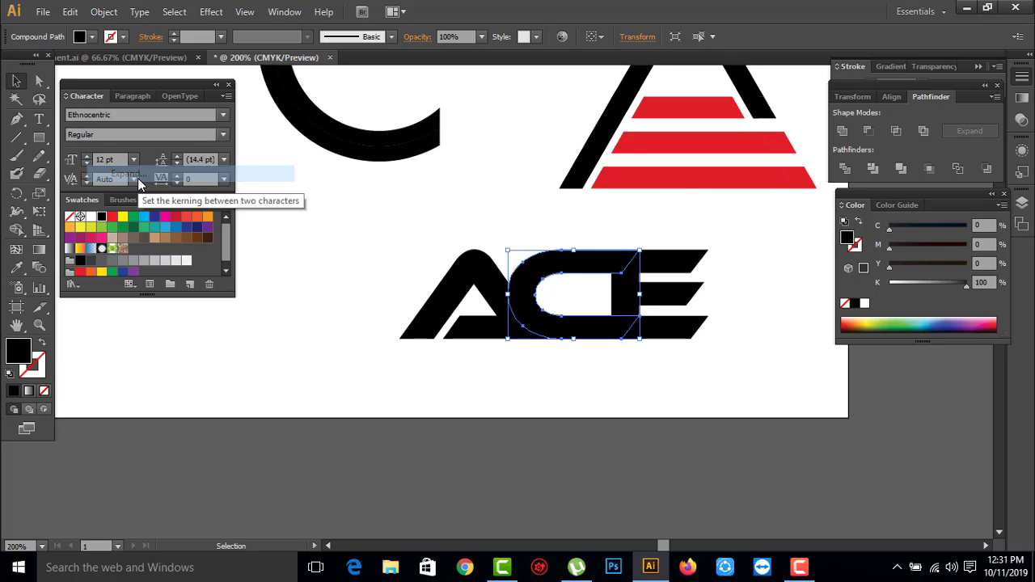
# Step: Apply a 4 px Offset Path to the C, previewing the result
pyautogui.click(101, 11)
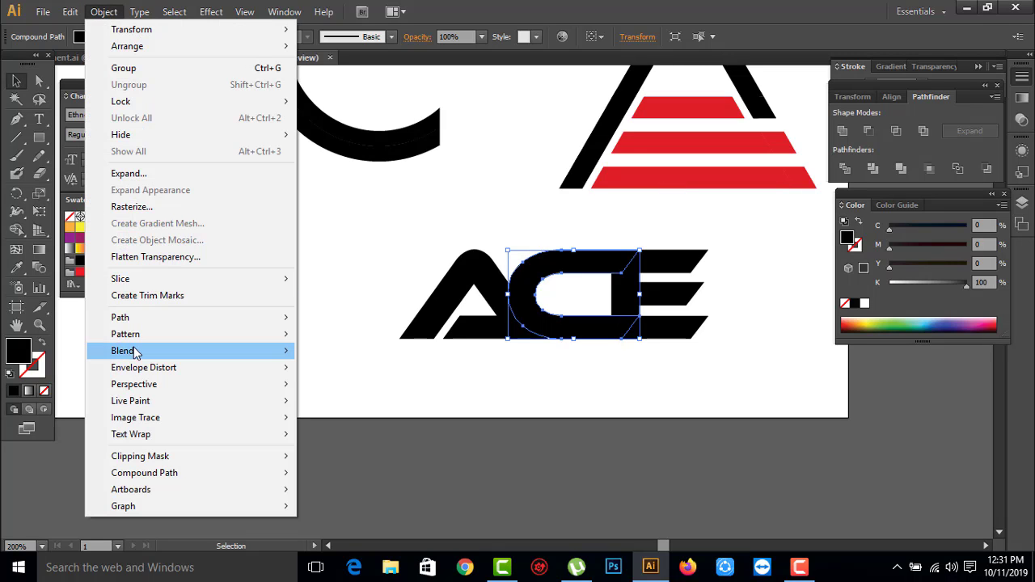
pyautogui.moveTo(120, 317)
pyautogui.click(352, 379)
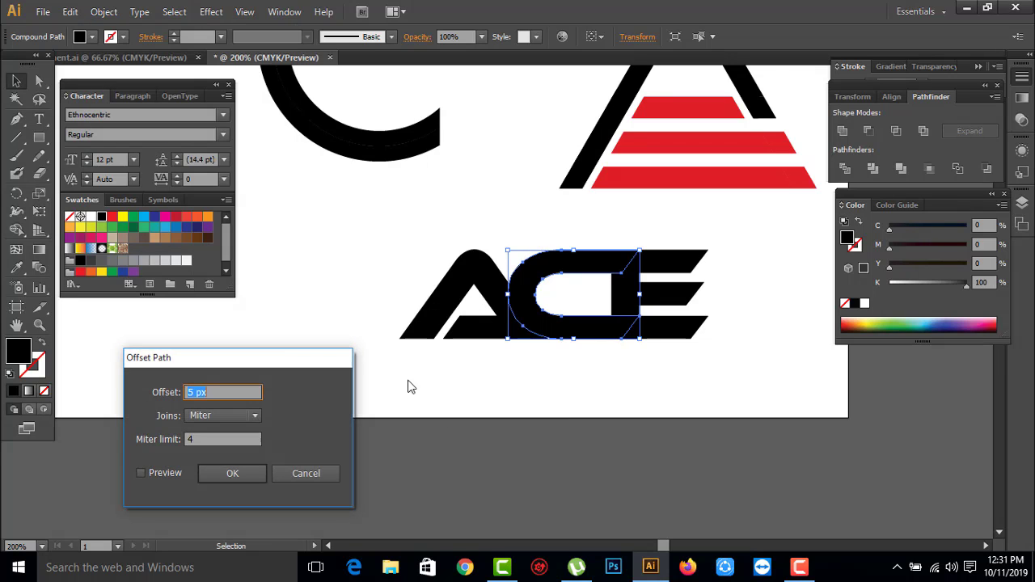
pyautogui.click(141, 475)
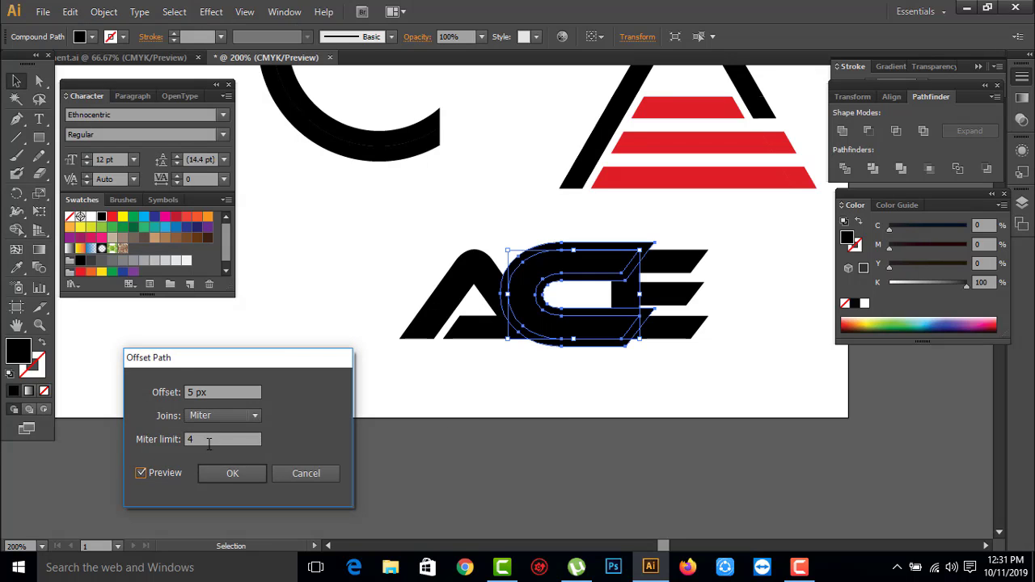
pyautogui.press('Down')
pyautogui.press('Down')
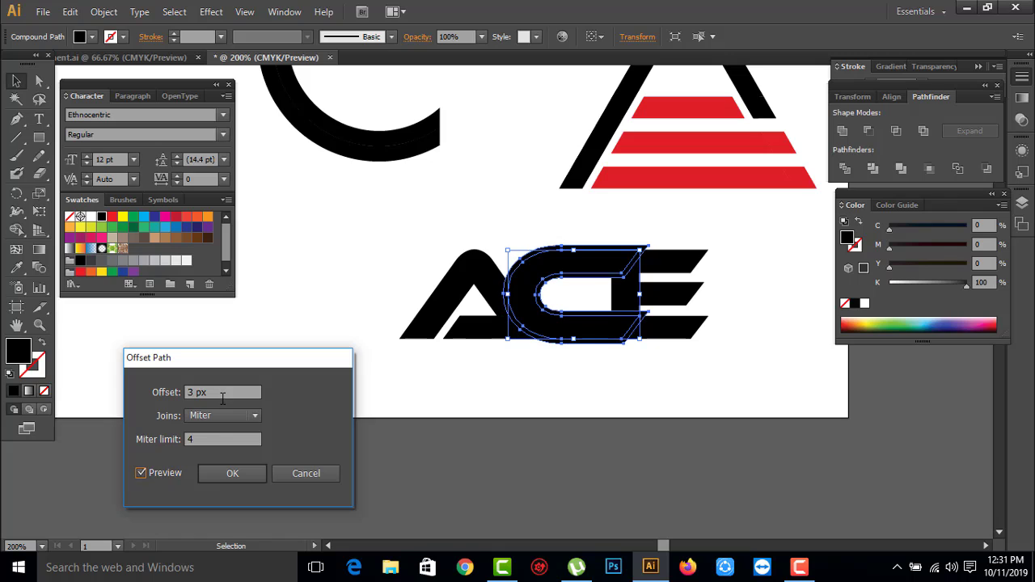
pyautogui.press('Up')
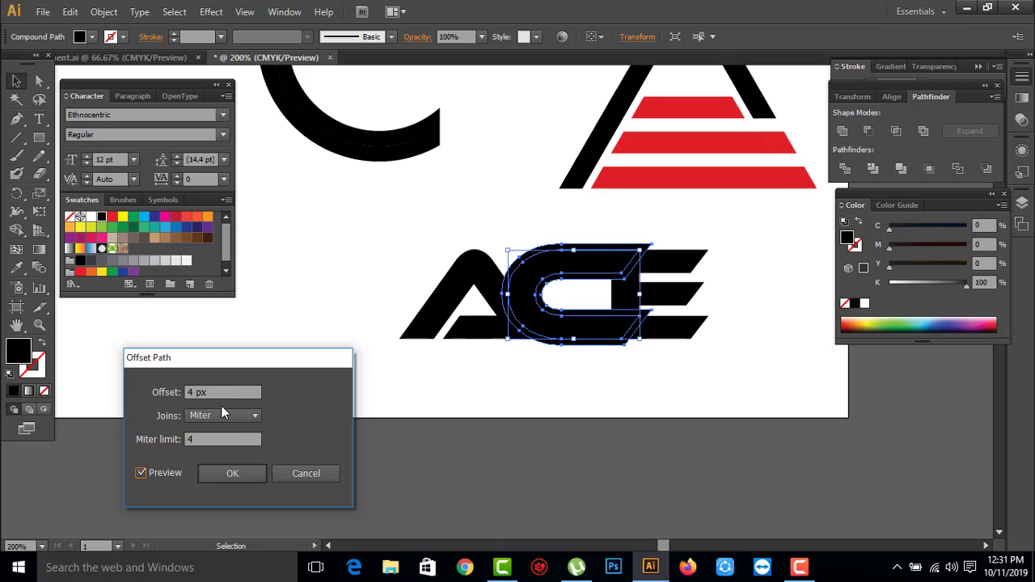
pyautogui.click(229, 476)
pyautogui.click(578, 444)
pyautogui.click(526, 319)
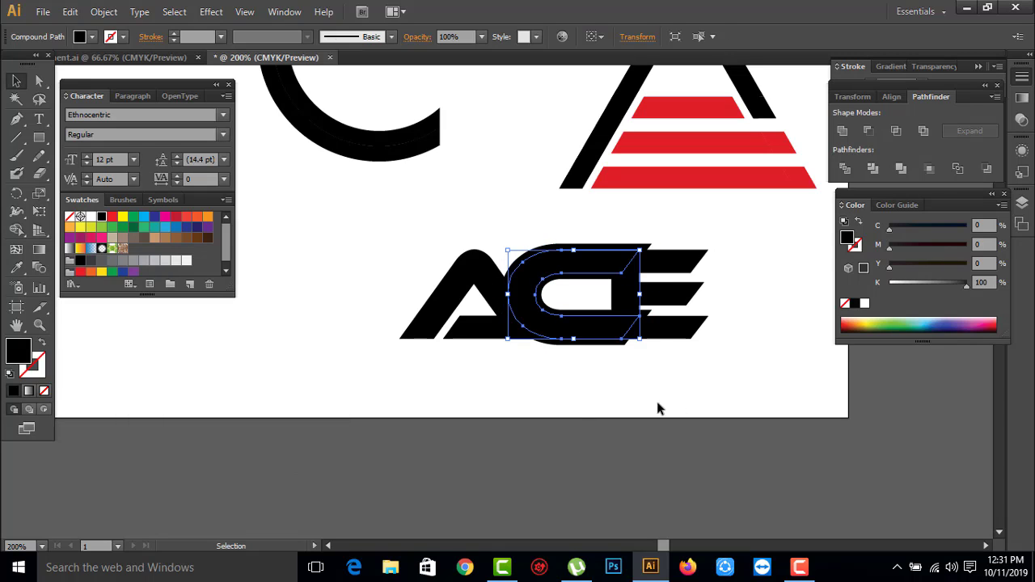
pyautogui.moveTo(656, 407)
pyautogui.mouseDown()
pyautogui.moveTo(384, 216)
pyautogui.moveTo(758, 409)
pyautogui.mouseUp()
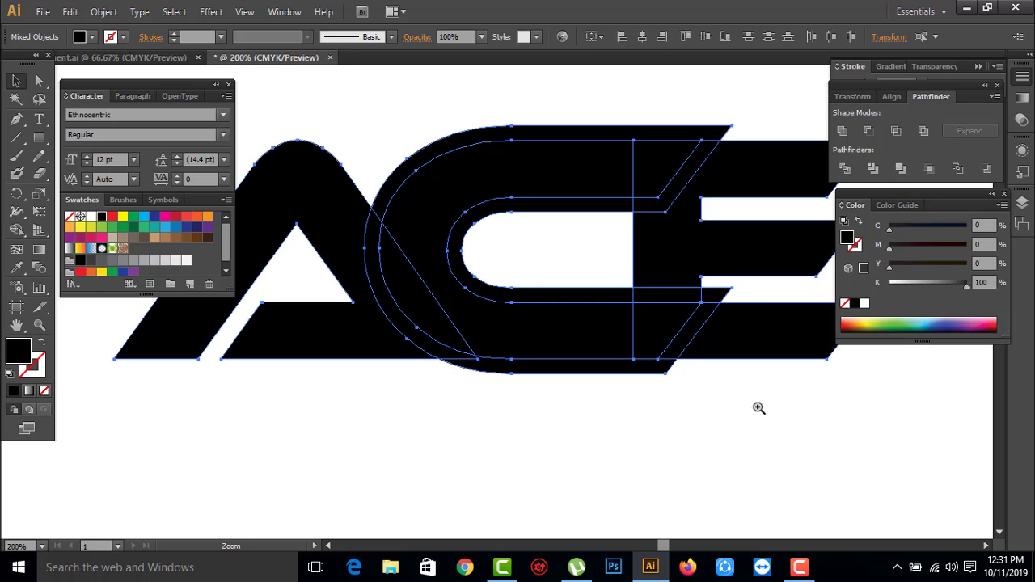
# Step: Select all of the ACE lettering and switch to the Shape Builder tool
pyautogui.moveTo(437, 386); pyautogui.dragTo(437, 417)
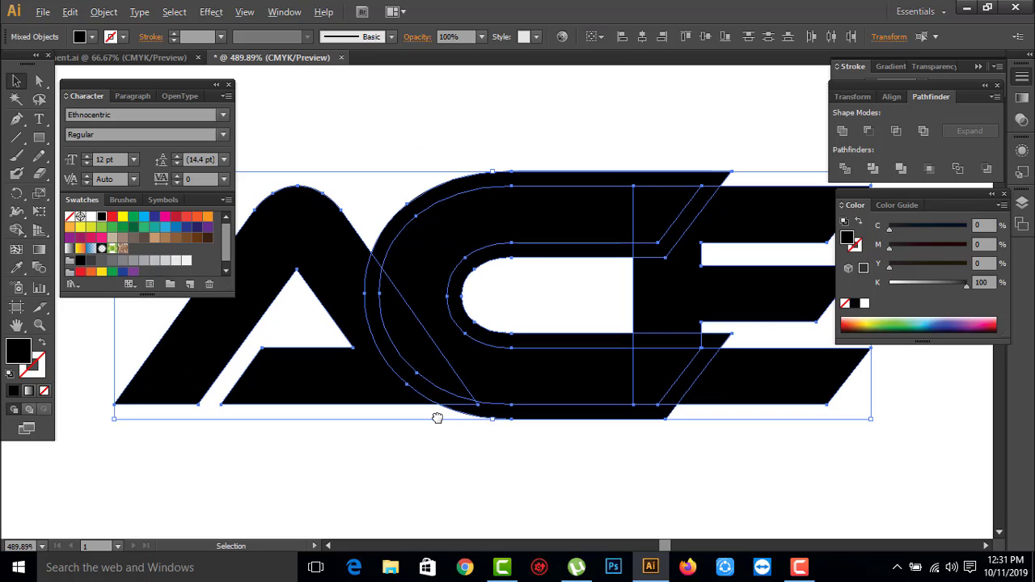
pyautogui.press('a')
pyautogui.press('v')
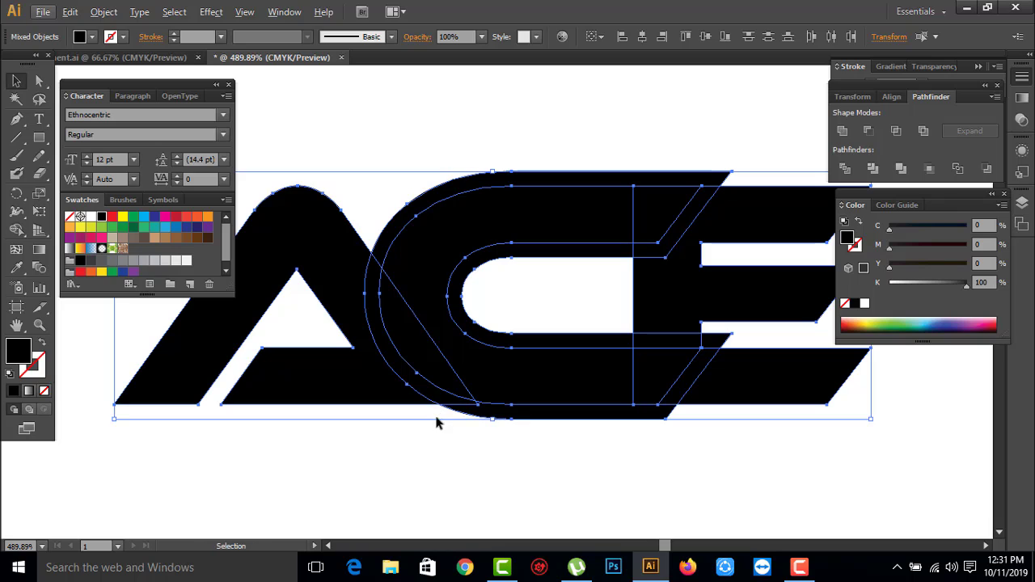
pyautogui.click(519, 487)
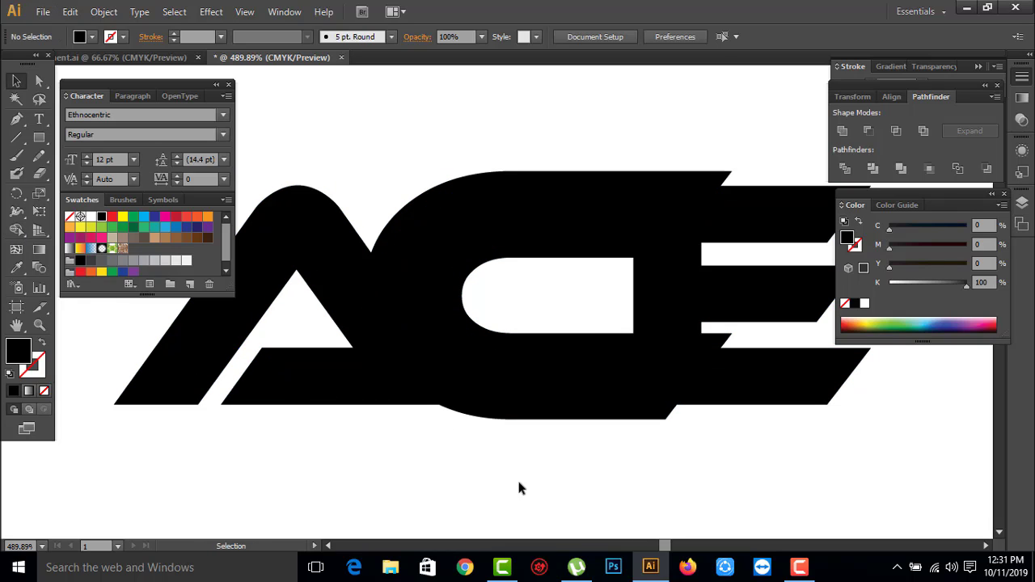
pyautogui.moveTo(587, 341); pyautogui.dragTo(322, 344)
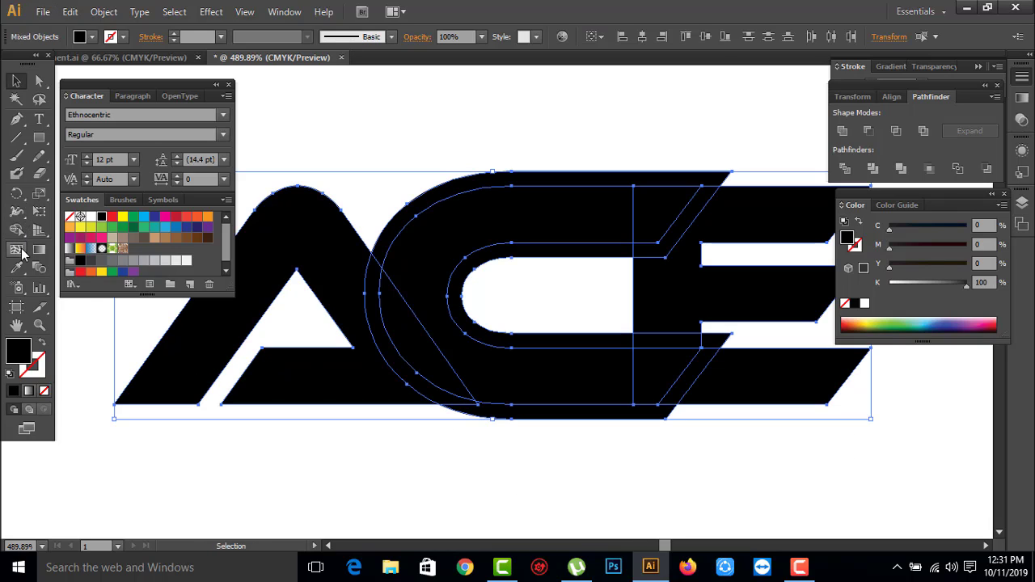
pyautogui.click(18, 251)
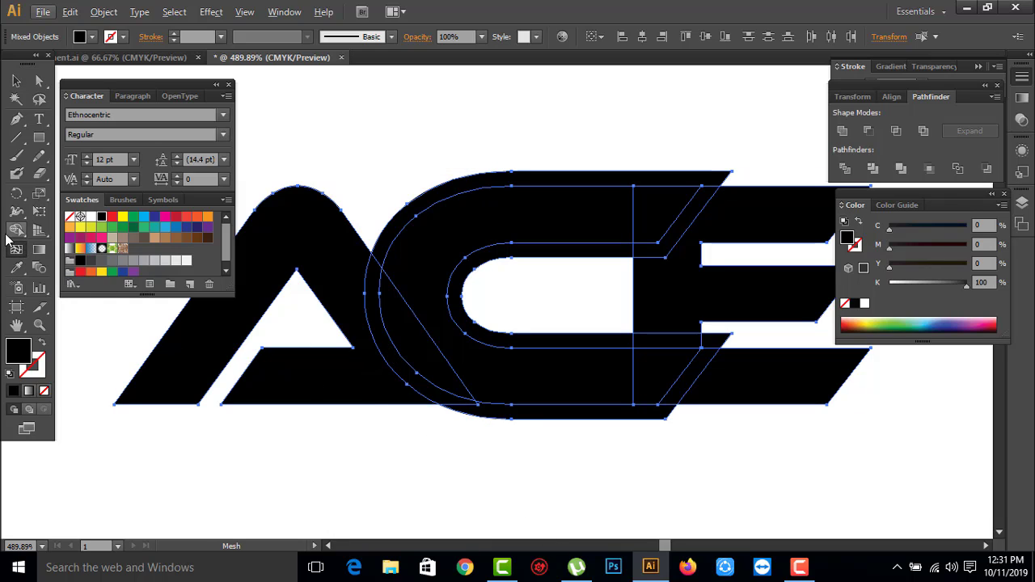
pyautogui.click(16, 230)
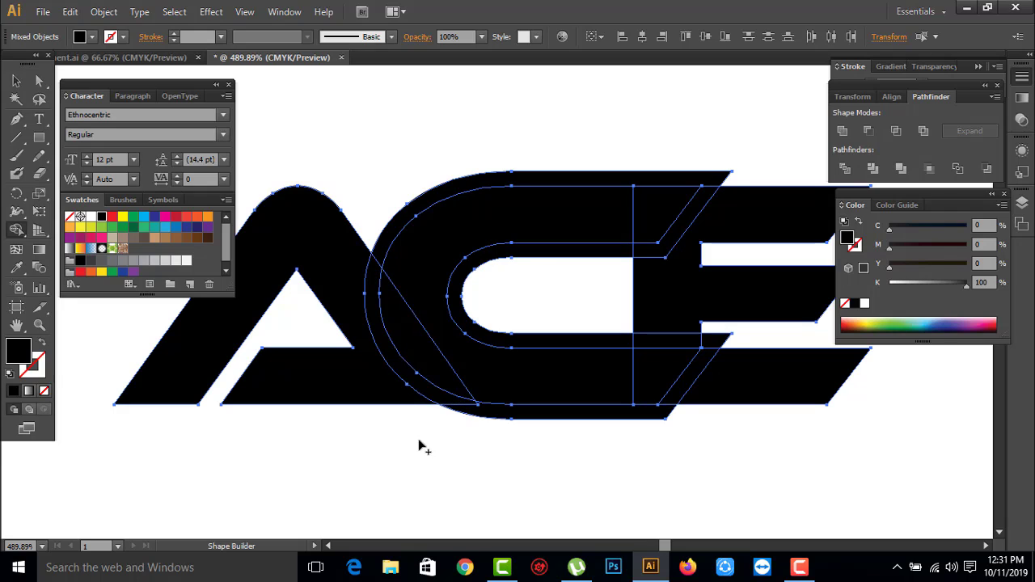
pyautogui.click(16, 81)
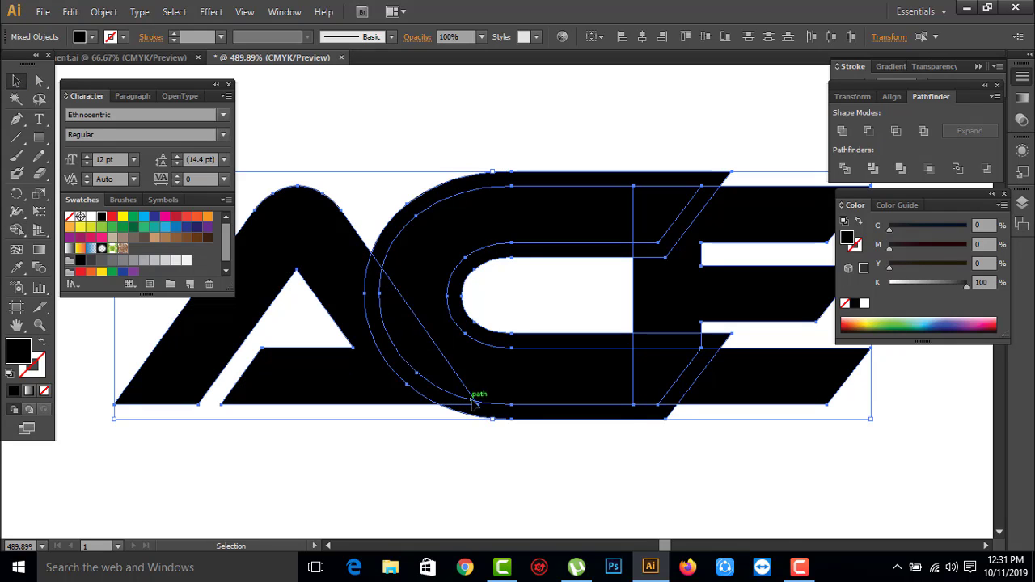
pyautogui.click(619, 493)
pyautogui.click(393, 270)
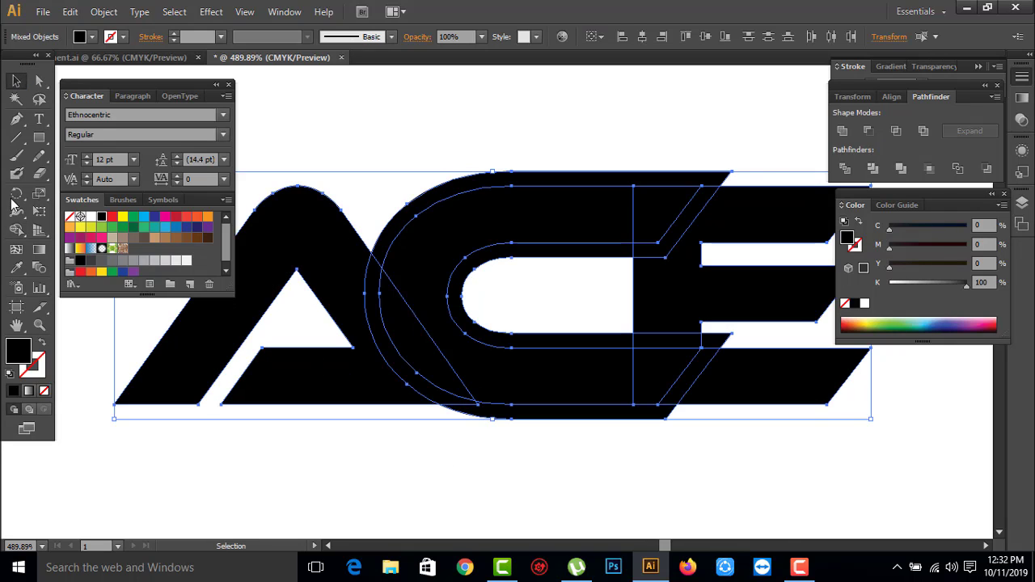
pyautogui.click(16, 231)
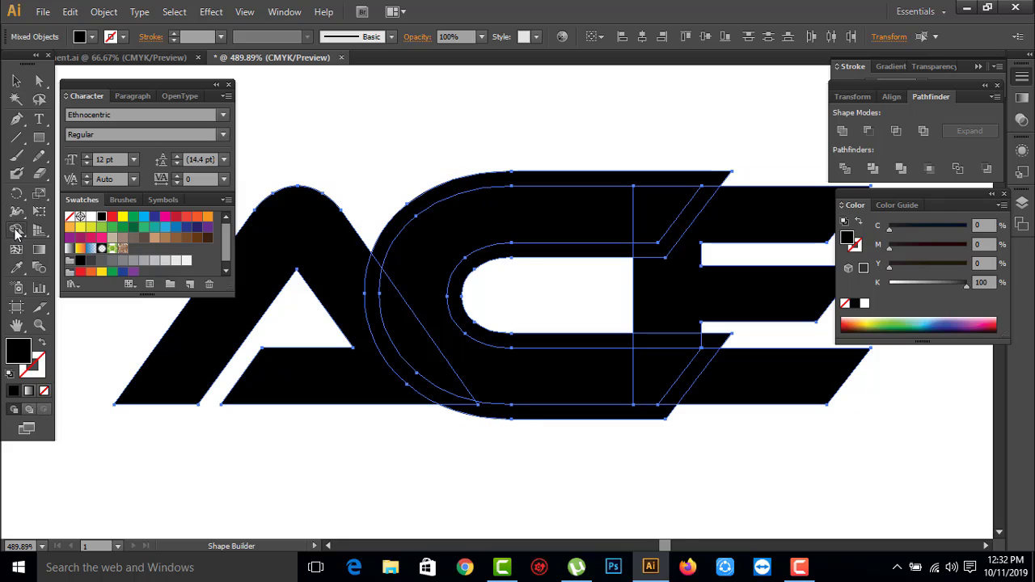
# Step: Erase the left, top and bottom C slivers overlapping the A, and merge both E regions
pyautogui.keyDown('alt'); pyautogui.click(374, 318); pyautogui.keyUp('alt')
pyautogui.keyDown('alt'); pyautogui.click(502, 178); pyautogui.keyUp('alt')
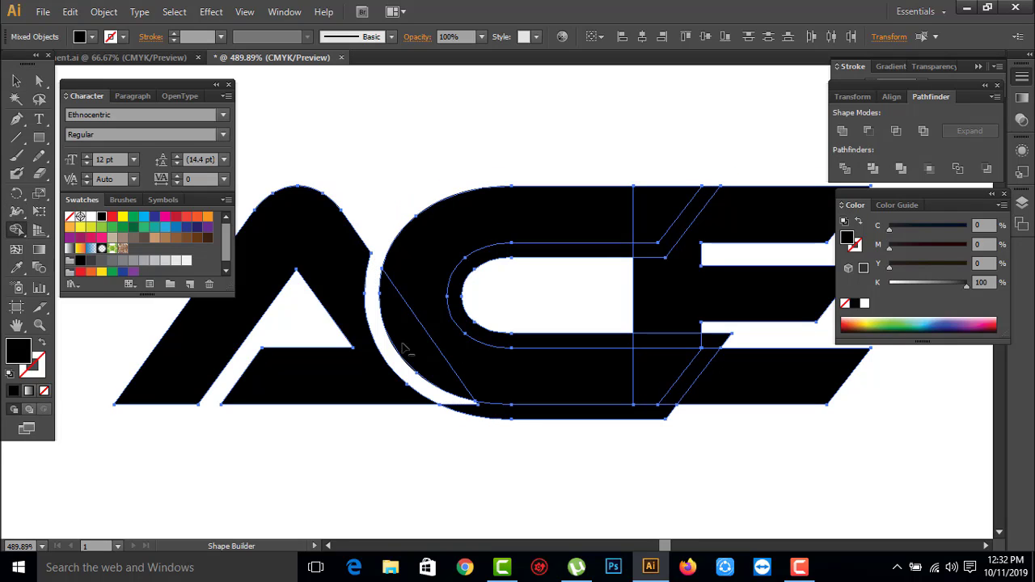
pyautogui.keyDown('alt'); pyautogui.click(487, 411); pyautogui.keyUp('alt')
pyautogui.click(730, 392)
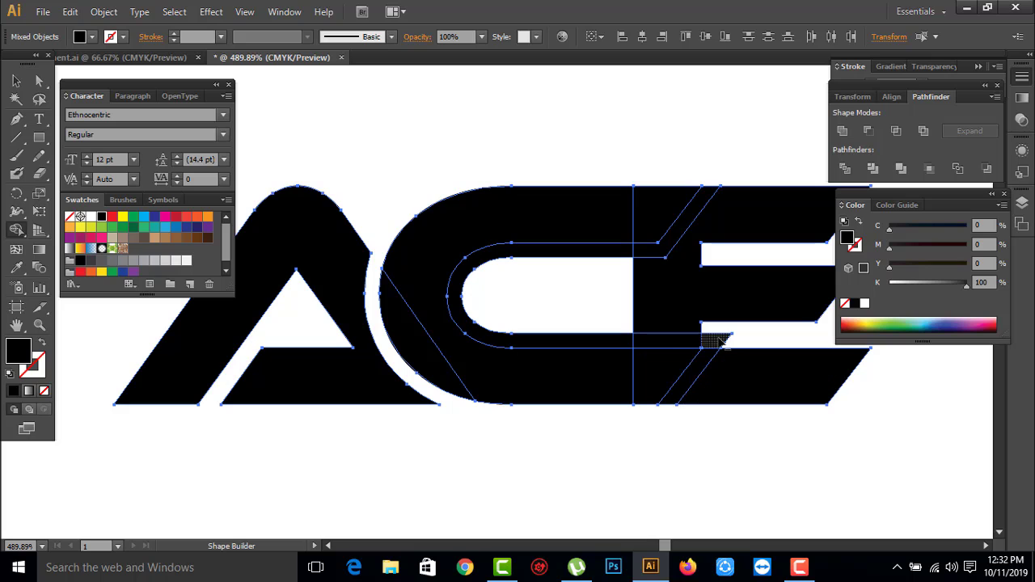
pyautogui.click(696, 230)
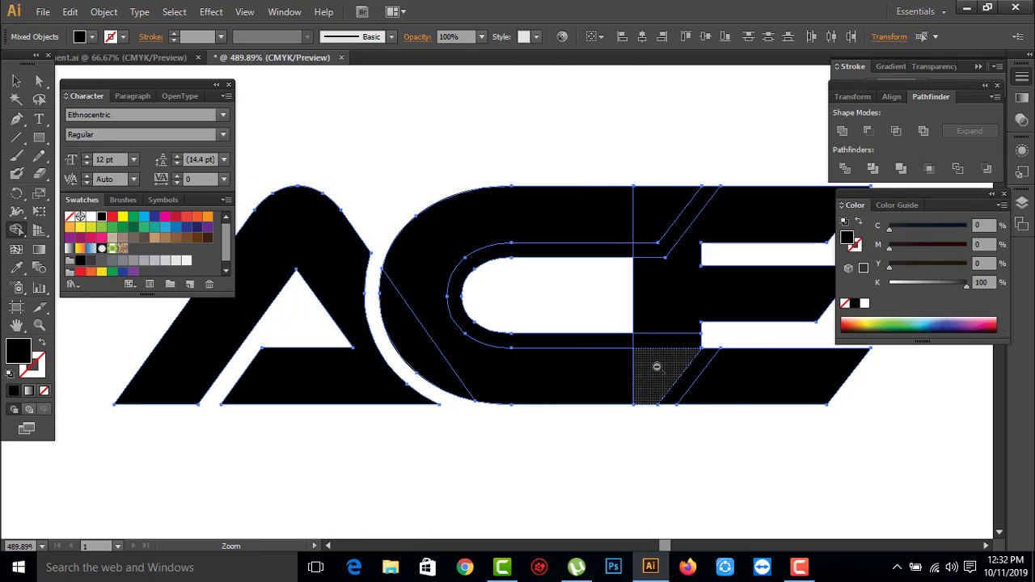
pyautogui.hotkey('ctrl', '-')
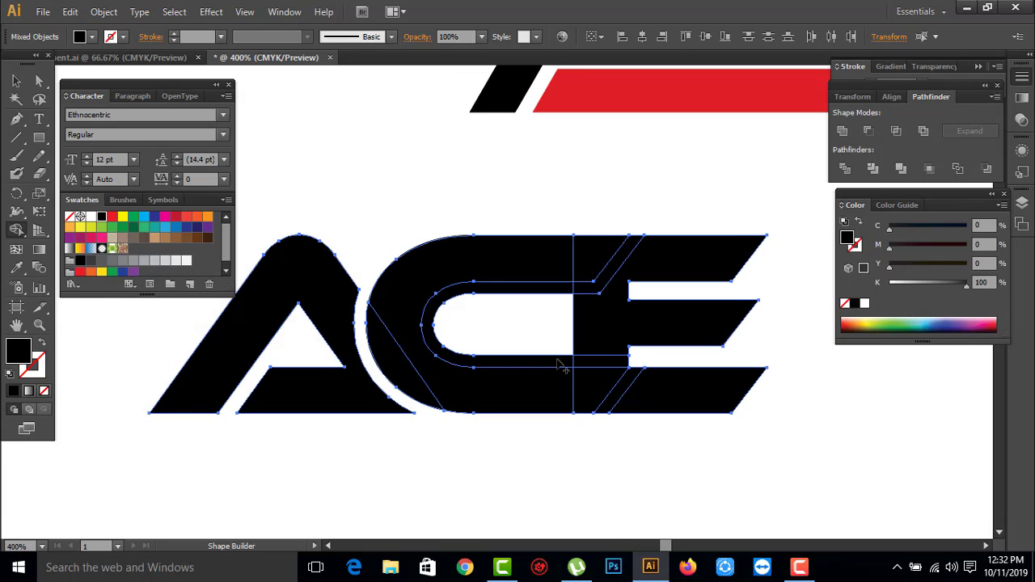
pyautogui.hotkey('ctrl', '-')
pyautogui.hotkey('ctrl', '-')
# Step: Merge the E with its middle column, and fuse the inner band of the C
pyautogui.moveTo(341, 124); pyautogui.dragTo(569, 378)
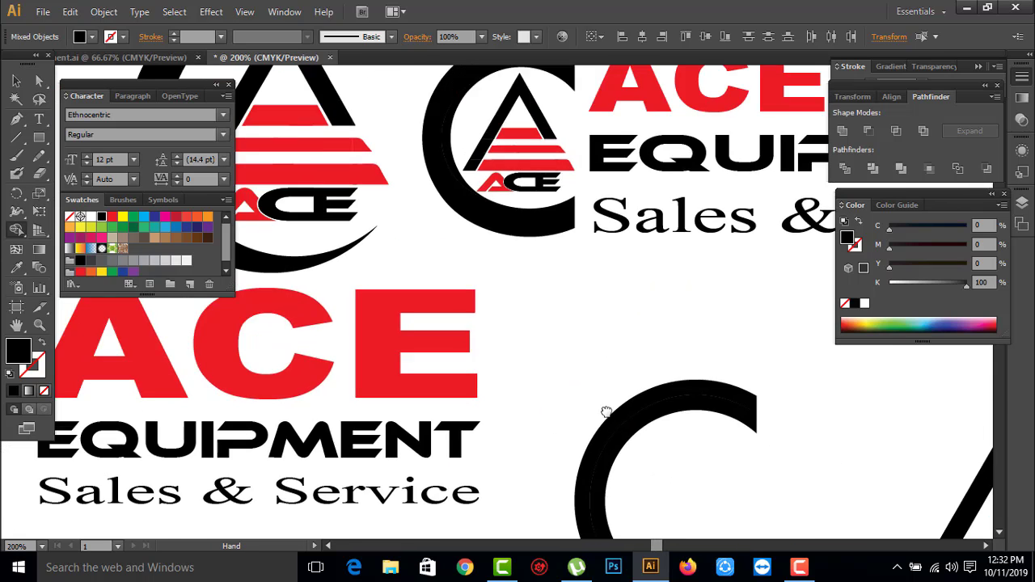
pyautogui.keyDown('alt'); pyautogui.click(674, 419); pyautogui.keyUp('alt')
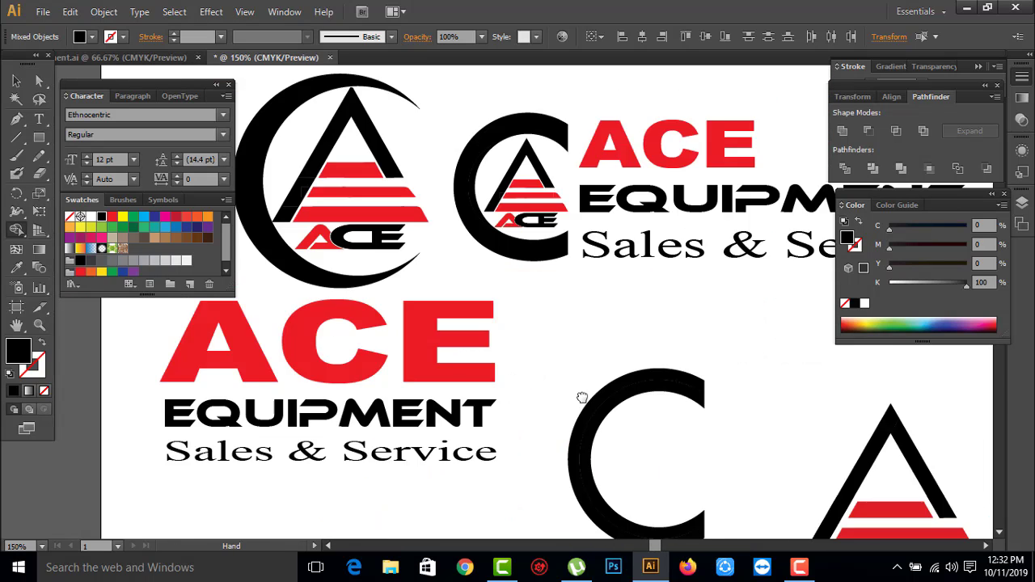
pyautogui.scroll(-3, 596, 347)
pyautogui.scroll(-2, 605, 326)
pyautogui.click(604, 326)
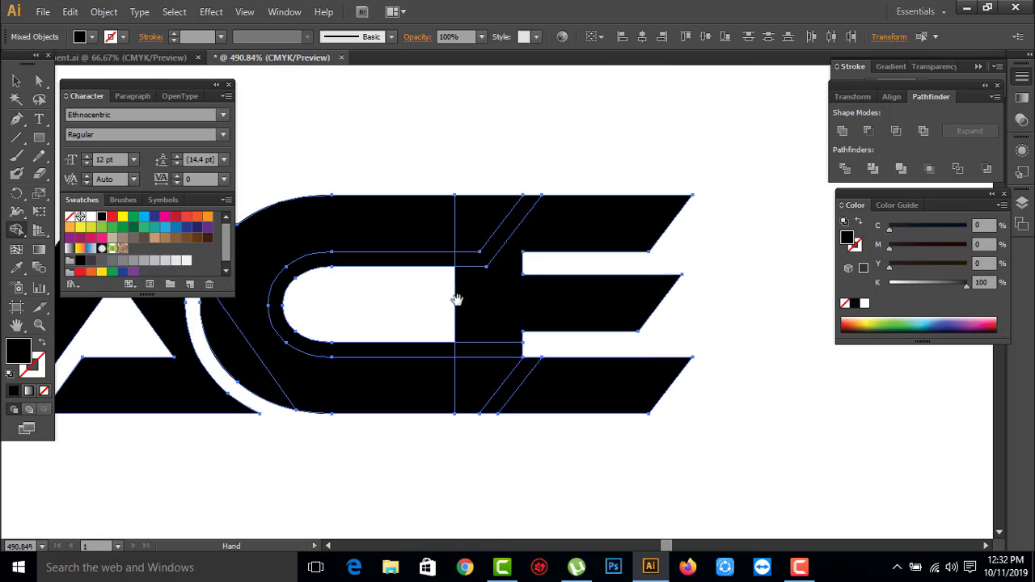
pyautogui.hotkey('shift', 'm')
pyautogui.moveTo(486, 365); pyautogui.dragTo(488, 364)
pyautogui.click(276, 320)
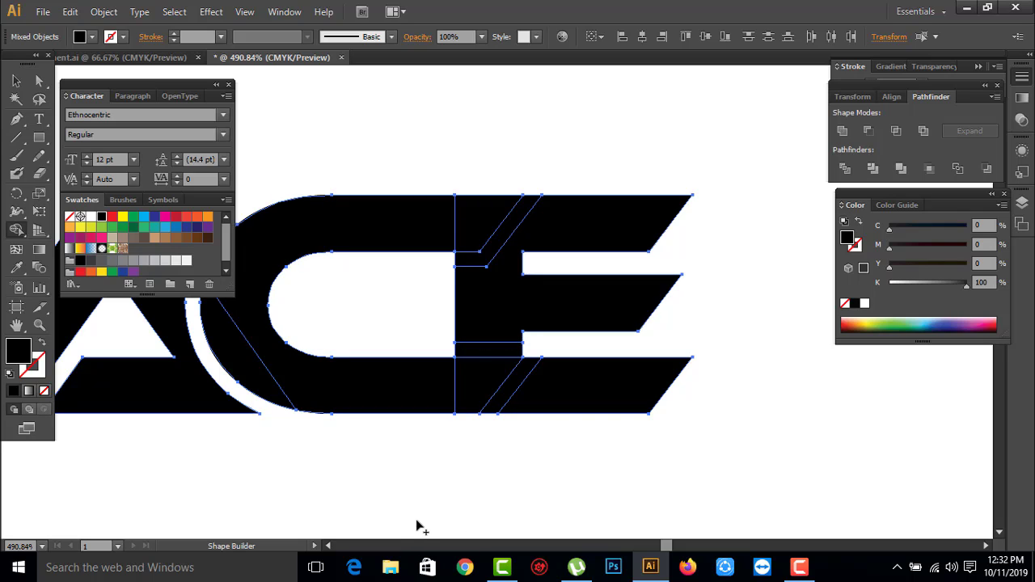
# Step: Delete the small block below the E's middle bar and deselect the lettering
pyautogui.keyDown('alt'); pyautogui.click(490, 349); pyautogui.keyUp('alt')
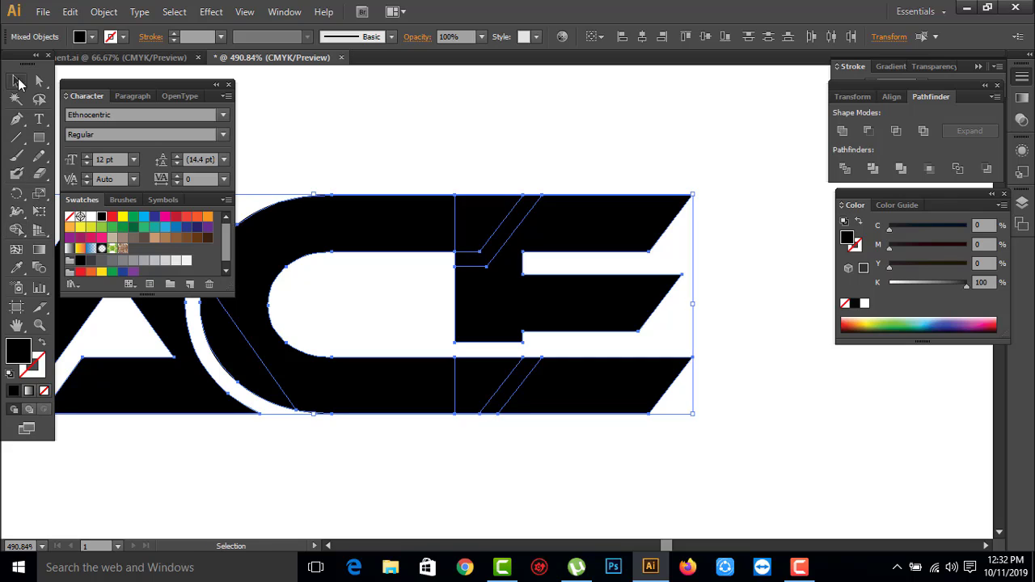
pyautogui.click(16, 81)
pyautogui.click(363, 306)
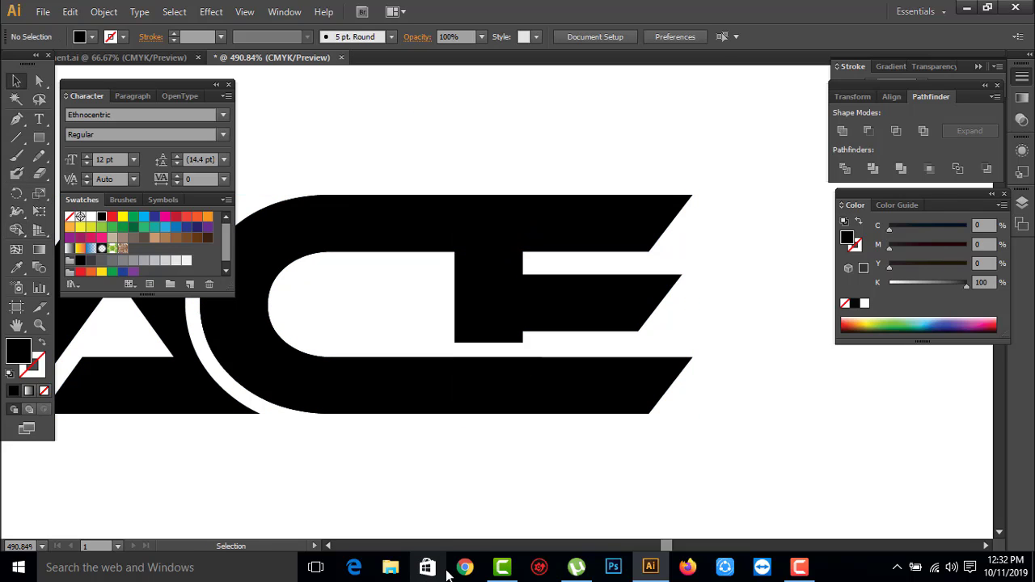
pyautogui.keyDown('ctrl'); pyautogui.keyDown('alt'); pyautogui.click(485, 534); pyautogui.keyUp('alt'); pyautogui.keyUp('ctrl')
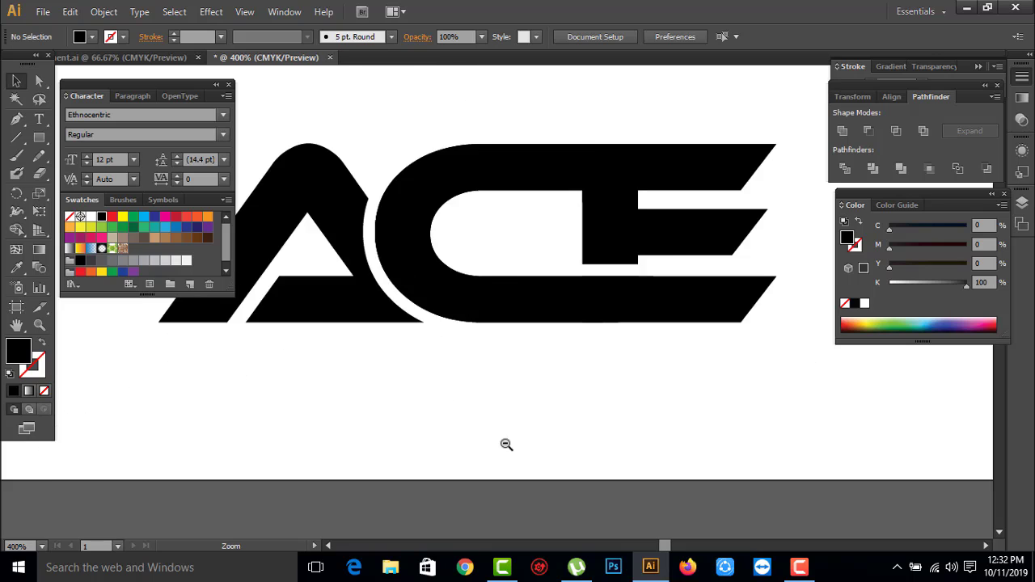
pyautogui.keyDown('ctrl'); pyautogui.keyDown('alt'); pyautogui.click(506, 444); pyautogui.keyUp('alt'); pyautogui.keyUp('ctrl')
pyautogui.moveTo(512, 337); pyautogui.dragTo(469, 353)
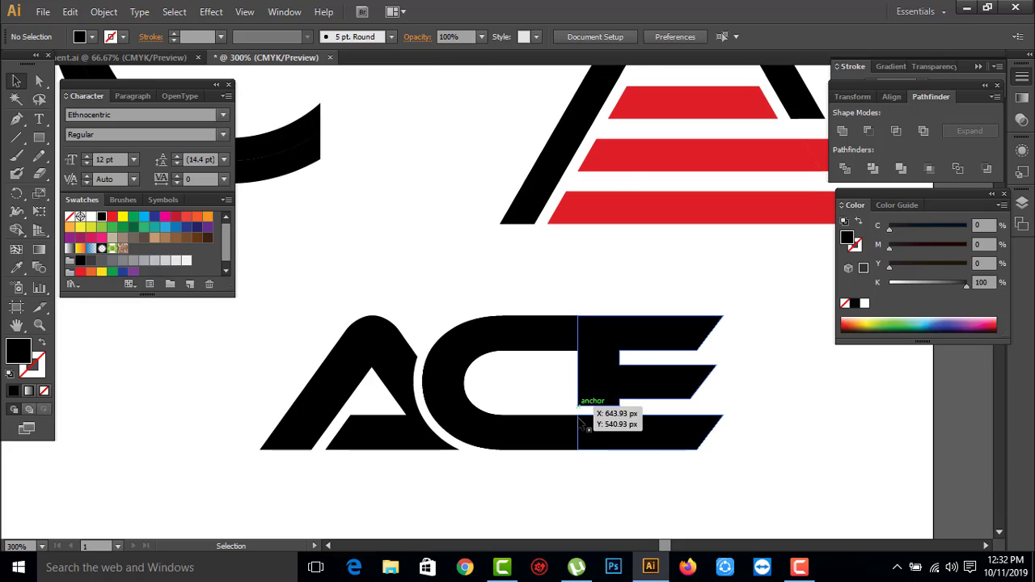
pyautogui.moveTo(590, 410)
pyautogui.mouseDown()
pyautogui.moveTo(620, 450)
pyautogui.moveTo(596, 455)
pyautogui.mouseUp()
pyautogui.keyDown('ctrl'); pyautogui.keyDown('alt'); pyautogui.click(318, 332); pyautogui.keyUp('alt'); pyautogui.keyUp('ctrl')
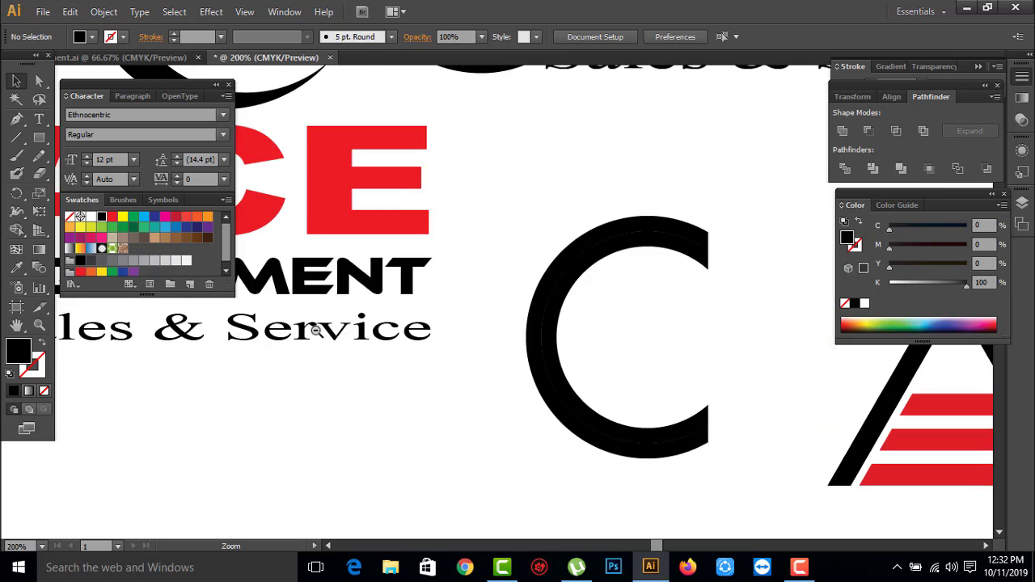
pyautogui.keyDown('ctrl'); pyautogui.keyDown('alt'); pyautogui.click(489, 380); pyautogui.keyUp('alt'); pyautogui.keyUp('ctrl')
pyautogui.moveTo(504, 90); pyautogui.dragTo(624, 351)
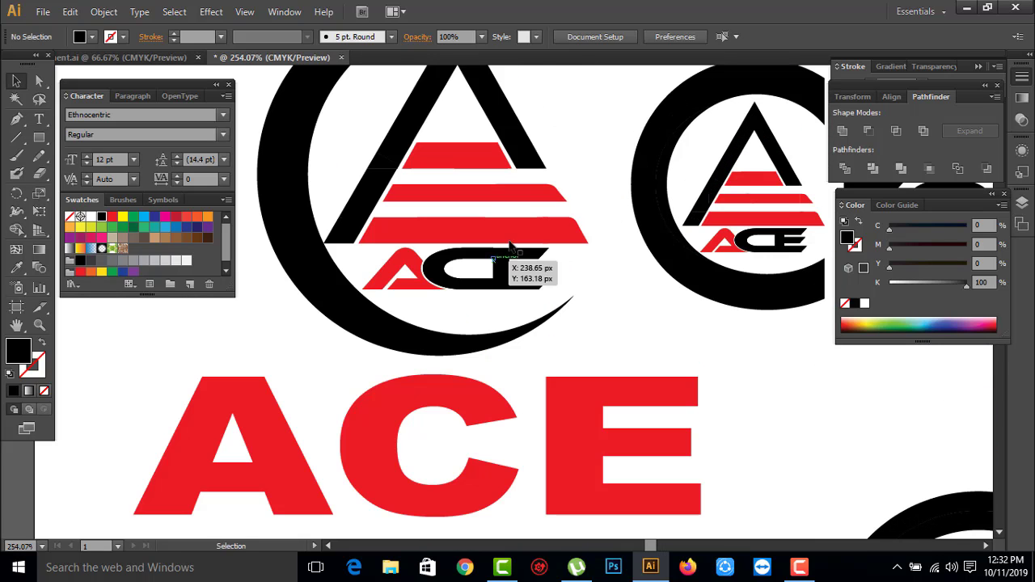
pyautogui.moveTo(623, 451); pyautogui.dragTo(496, 281)
pyautogui.moveTo(512, 399); pyautogui.dragTo(469, 270)
pyautogui.moveTo(631, 485); pyautogui.dragTo(497, 181)
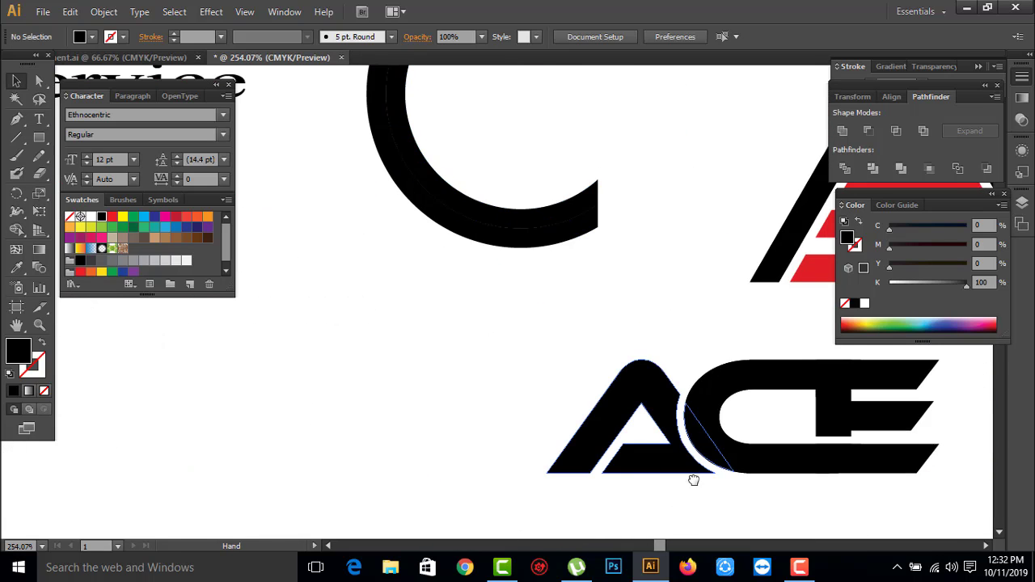
pyautogui.moveTo(693, 481); pyautogui.dragTo(508, 352)
pyautogui.hotkey('ctrl', 'a')
pyautogui.press('v')
pyautogui.click(723, 395)
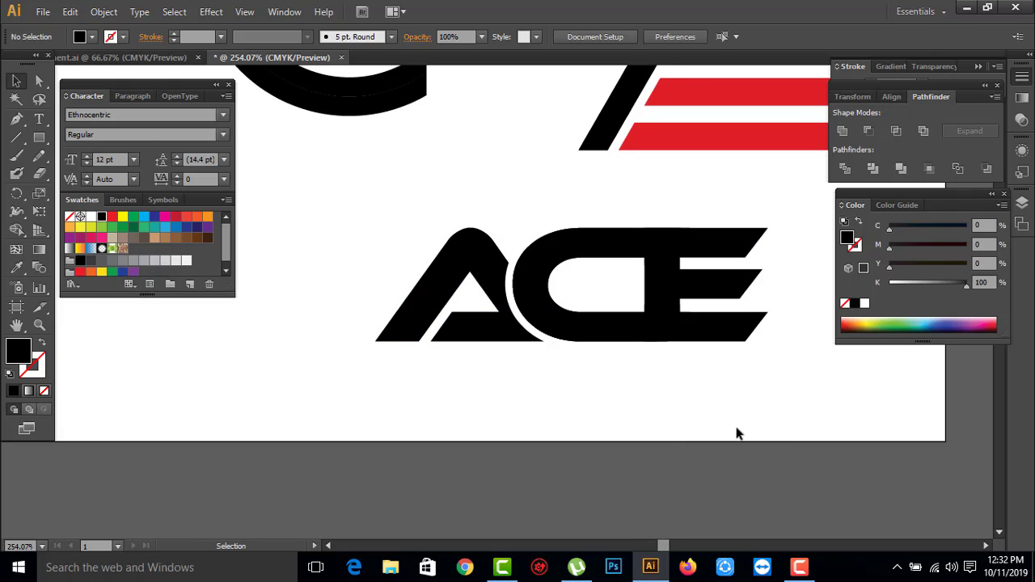
pyautogui.hotkey('ctrl', 'a')
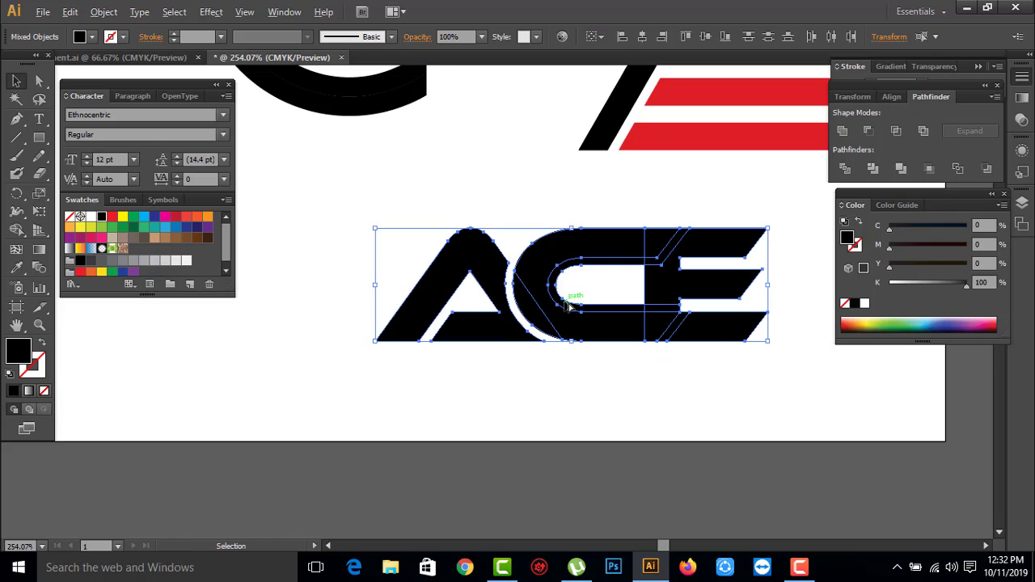
pyautogui.press('ctrl')
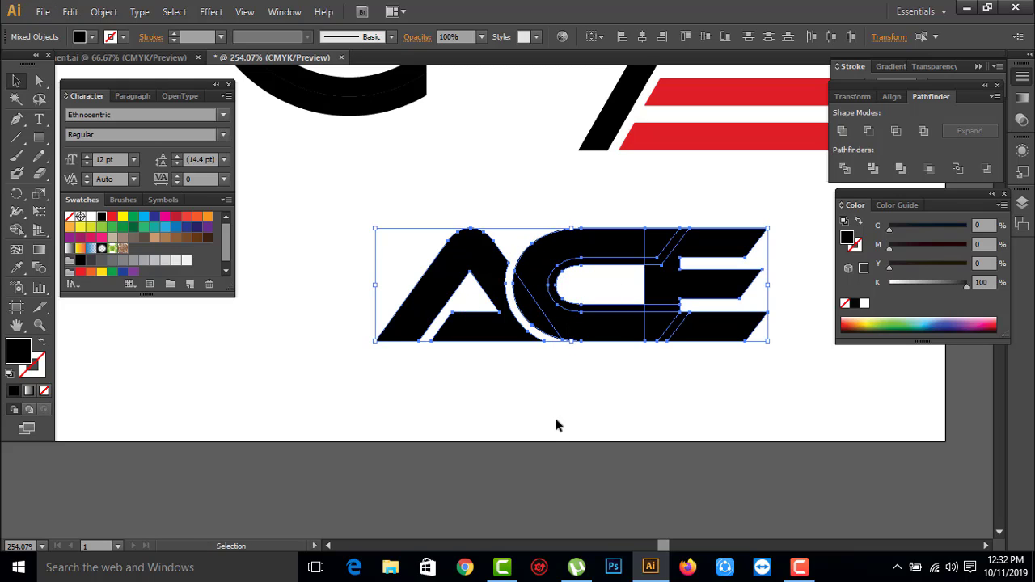
# Step: Select the ACE paths and use Shape Builder to merge the C's inner ring into its counter
pyautogui.moveTo(746, 397); pyautogui.dragTo(532, 275)
pyautogui.press('a')
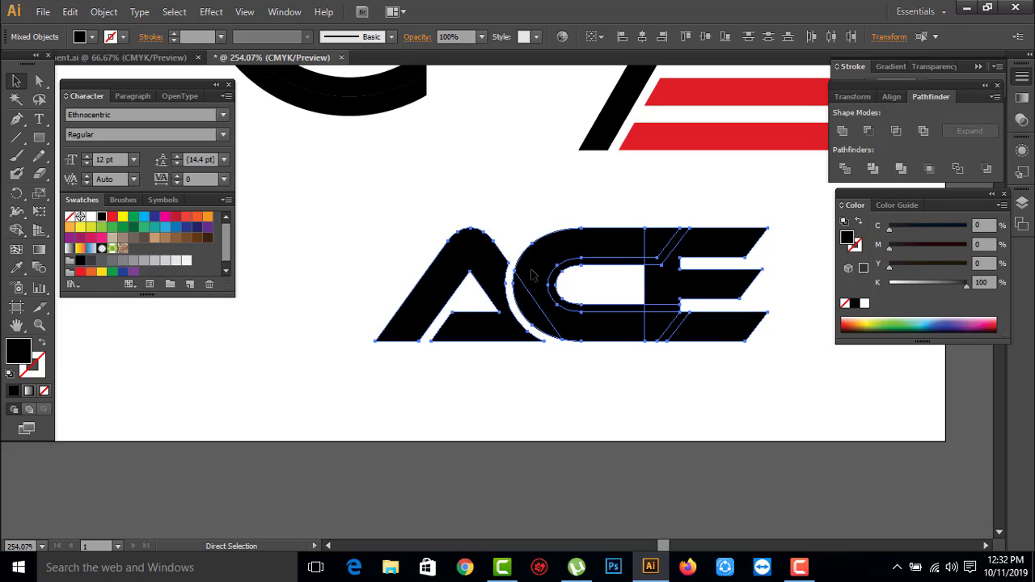
pyautogui.hotkey('ctrl', 'space')
pyautogui.moveTo(534, 227); pyautogui.dragTo(671, 363)
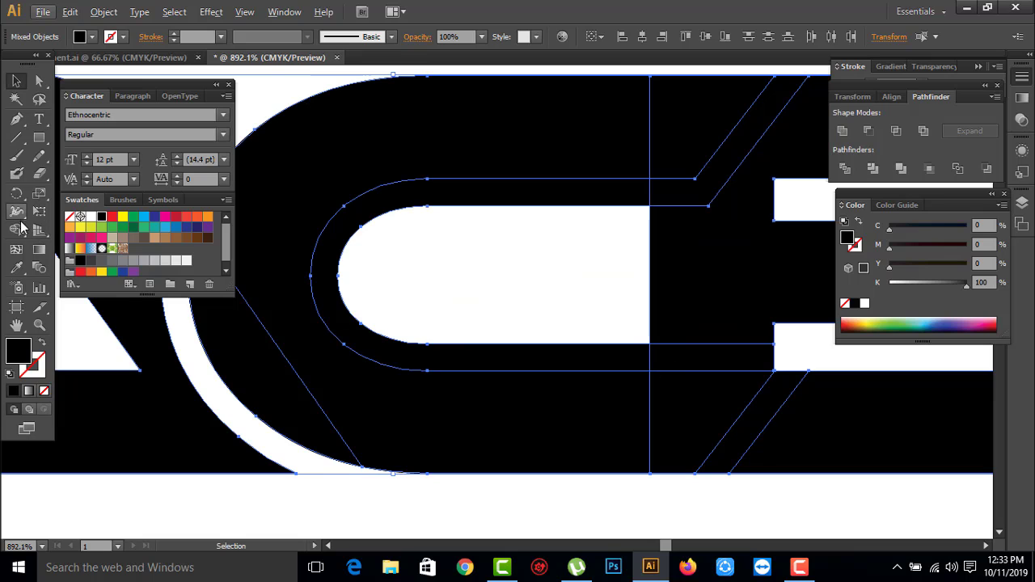
pyautogui.click(18, 231)
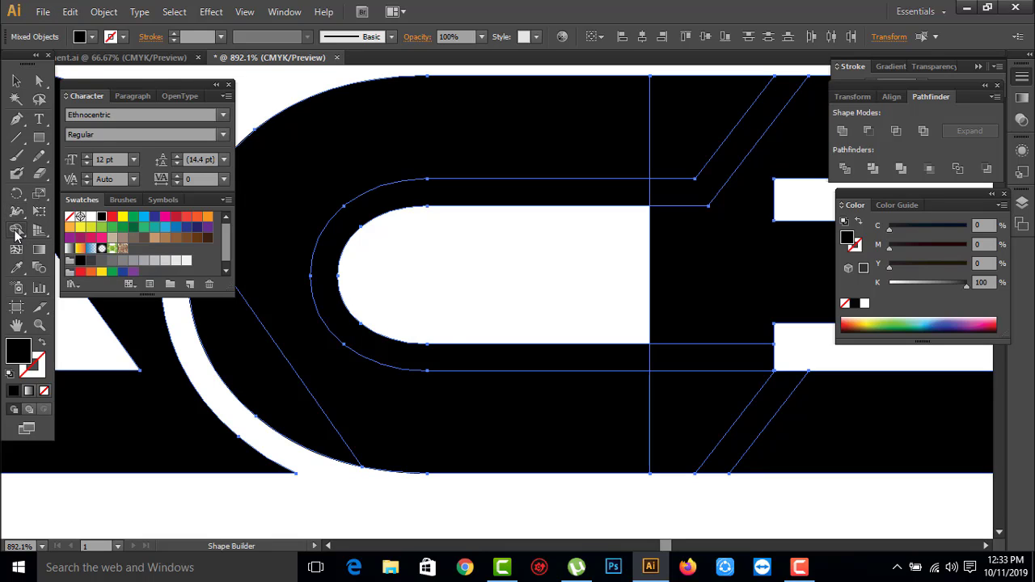
pyautogui.click(396, 356)
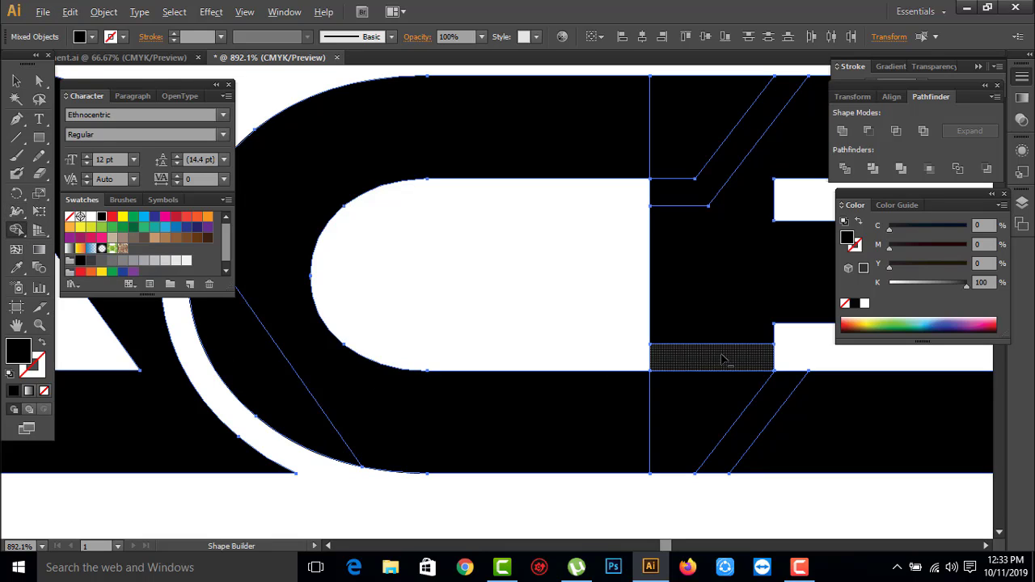
# Step: Pan and zoom out across the ACE logo variants, then reselect the ACE lettering
pyautogui.keyDown('ctrl'); pyautogui.keyDown('alt'); pyautogui.click(723, 359); pyautogui.keyUp('alt'); pyautogui.keyUp('ctrl')
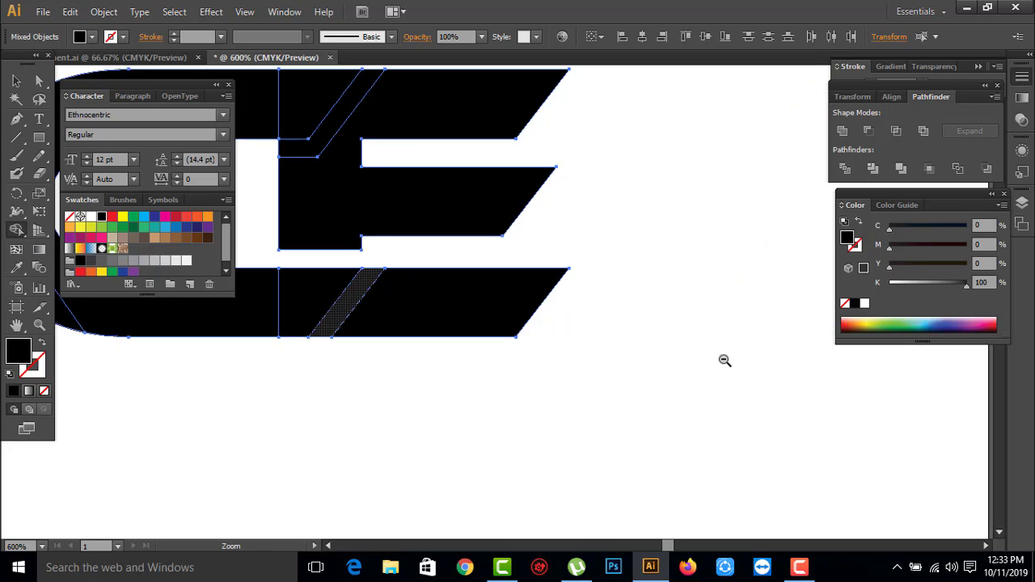
pyautogui.moveTo(723, 359); pyautogui.dragTo(684, 390)
pyautogui.moveTo(469, 377)
pyautogui.mouseDown()
pyautogui.moveTo(538, 416)
pyautogui.moveTo(613, 423)
pyautogui.mouseUp()
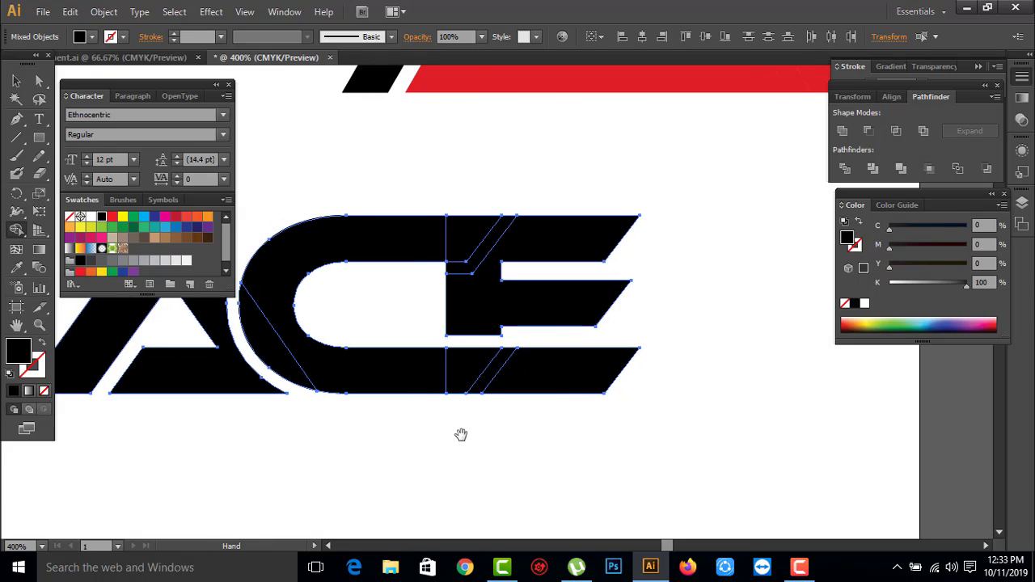
pyautogui.moveTo(259, 411); pyautogui.dragTo(446, 428)
pyautogui.click(16, 81)
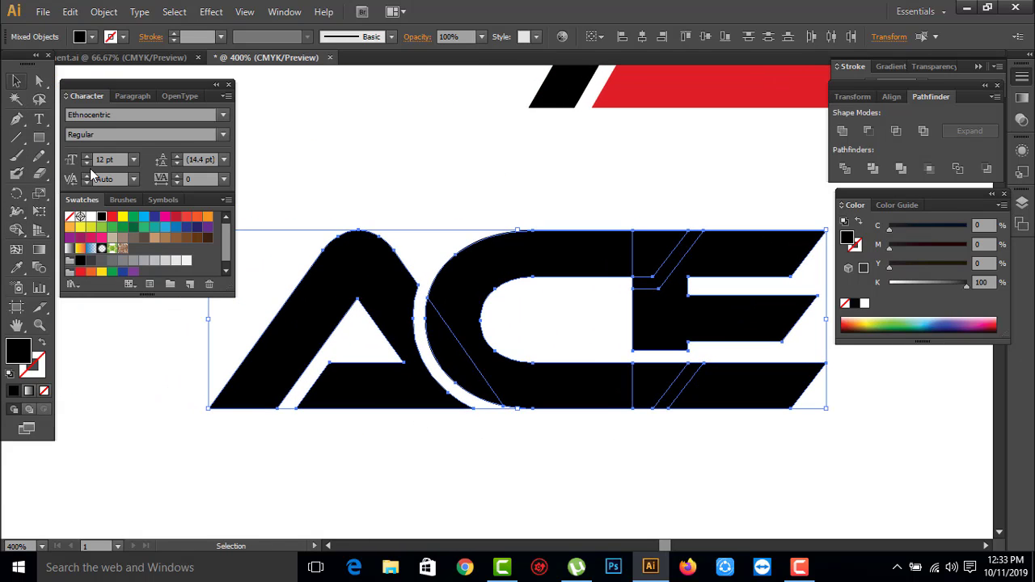
pyautogui.click(477, 444)
pyautogui.hotkey('ctrl', '-')
pyautogui.hotkey('ctrl', '-')
pyautogui.hotkey('ctrl', '-')
pyautogui.moveTo(412, 296)
pyautogui.mouseDown()
pyautogui.moveTo(455, 402)
pyautogui.moveTo(575, 397)
pyautogui.mouseUp()
pyautogui.moveTo(267, 181); pyautogui.dragTo(357, 288)
pyautogui.moveTo(580, 397)
pyautogui.mouseDown()
pyautogui.moveTo(536, 319)
pyautogui.moveTo(480, 261)
pyautogui.mouseUp()
pyautogui.click(586, 358)
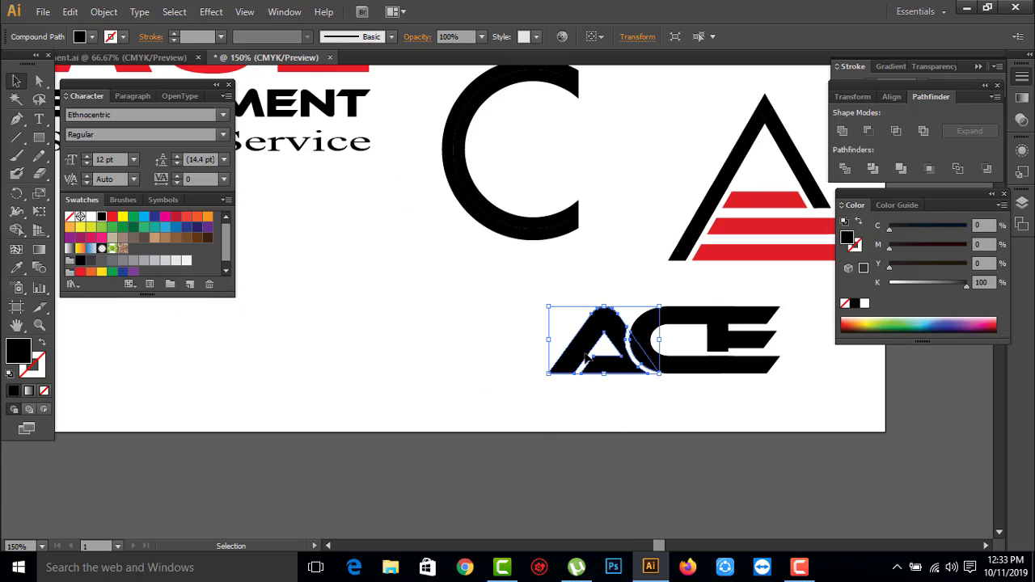
# Step: Colour the A of ACE red using the Eyedropper on the triangle stripes
pyautogui.click(676, 417)
pyautogui.click(576, 362)
pyautogui.rightClick(577, 362)
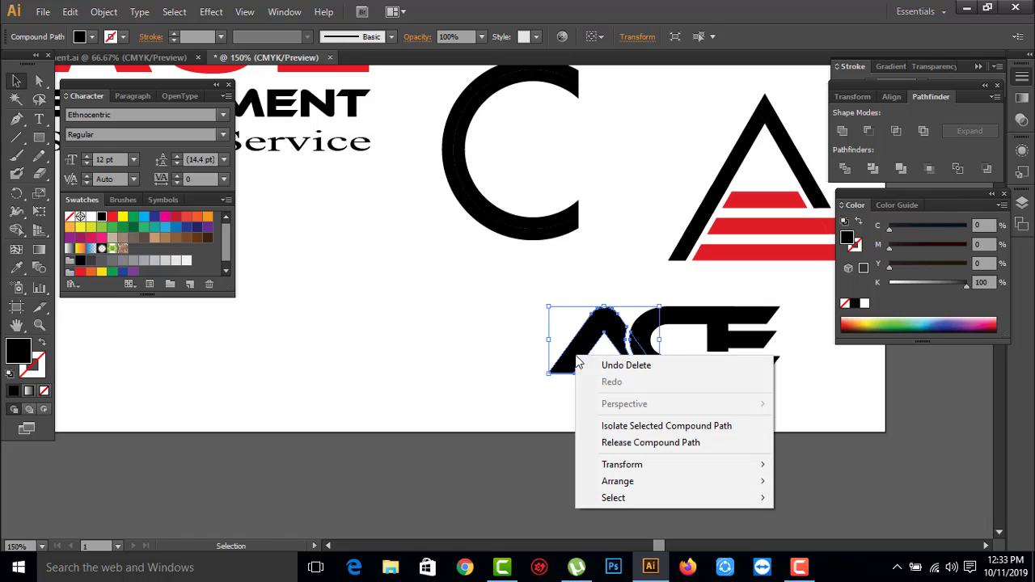
pyautogui.click(545, 377)
pyautogui.click(598, 356)
pyautogui.press('i')
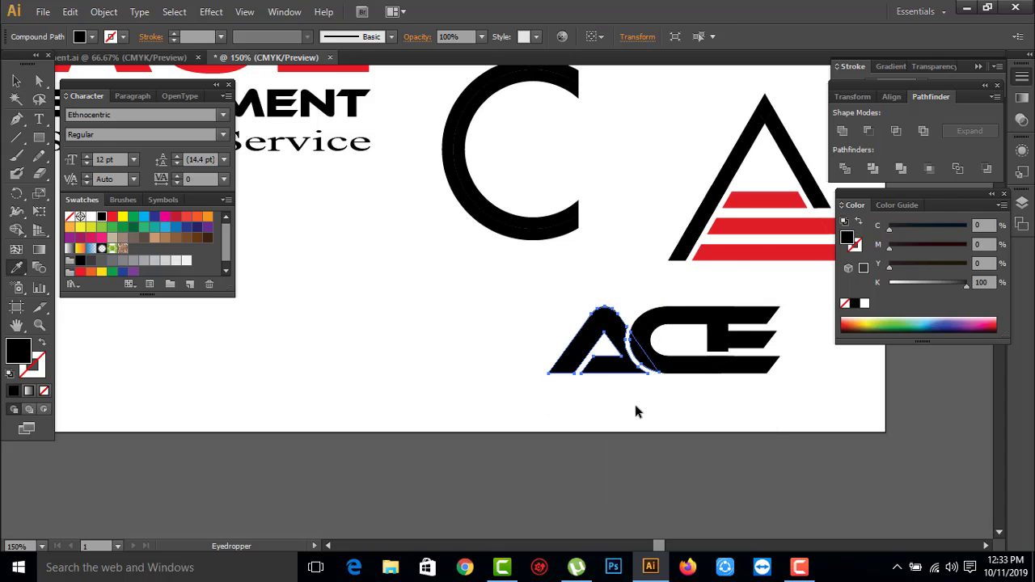
pyautogui.click(751, 252)
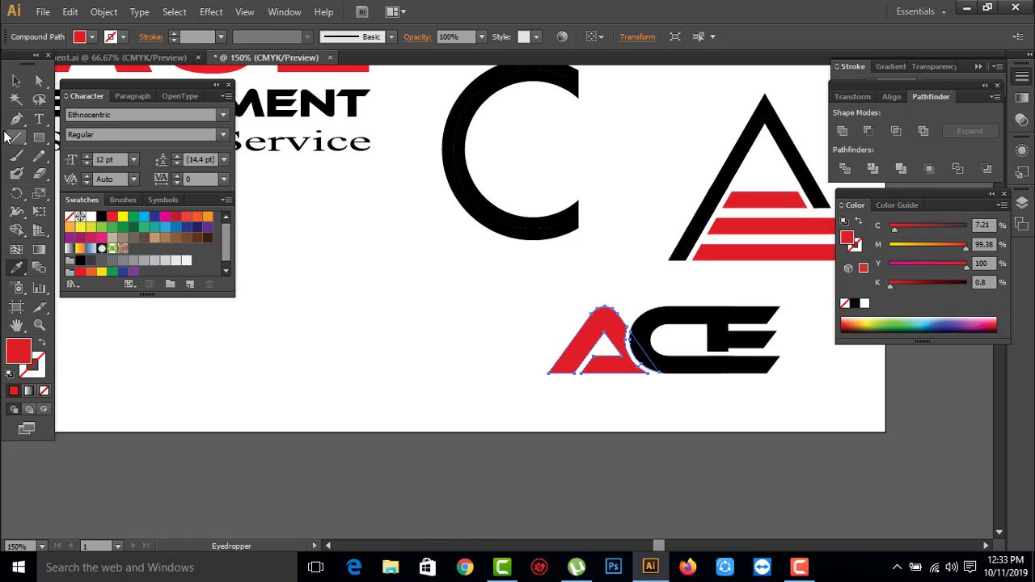
pyautogui.click(16, 81)
pyautogui.click(573, 455)
# Step: Shrink the ACE lettering group and move it below the red-striped triangle
pyautogui.moveTo(774, 413); pyautogui.dragTo(624, 445)
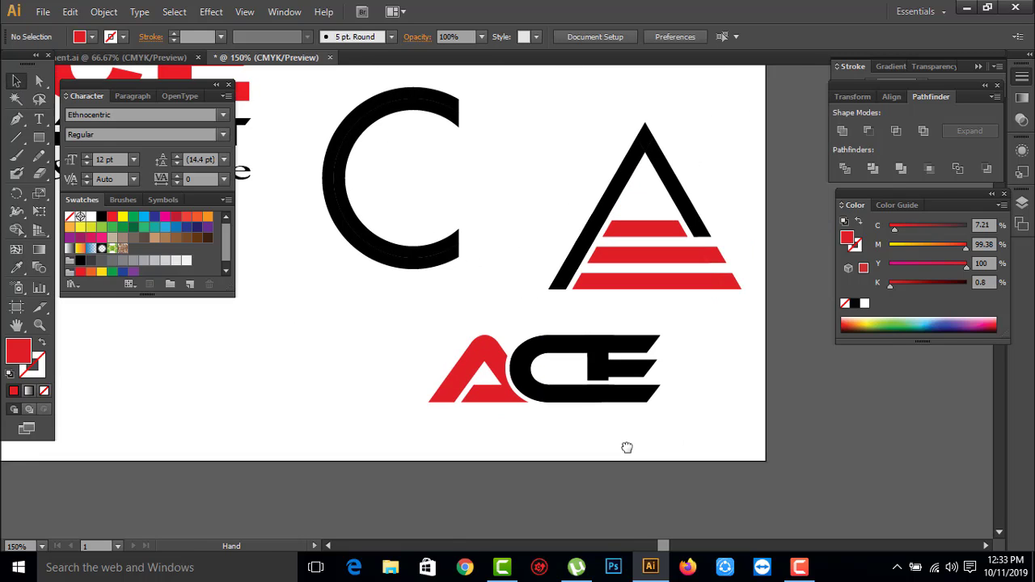
pyautogui.scroll(2, 566, 452)
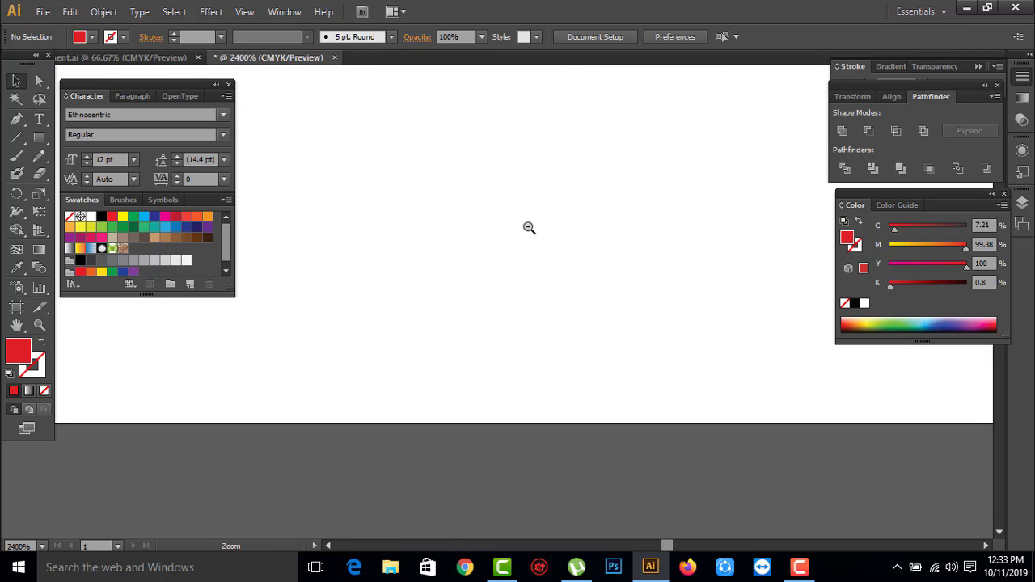
pyautogui.scroll(1, 528, 227)
pyautogui.scroll(1, 547, 307)
pyautogui.scroll(-2, 549, 316)
pyautogui.scroll(-1, 548, 321)
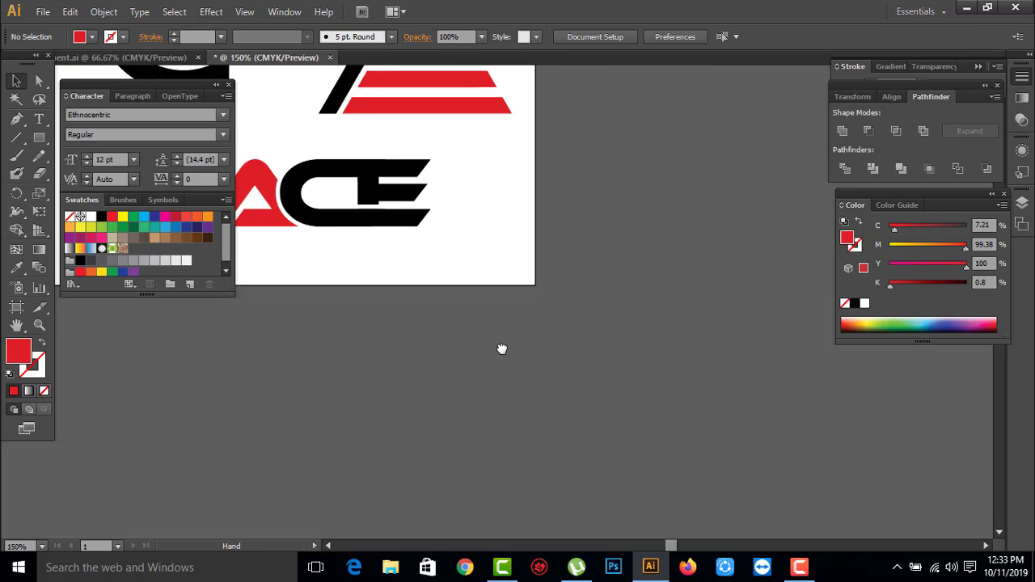
pyautogui.scroll(-1, 504, 349)
pyautogui.moveTo(379, 321); pyautogui.dragTo(366, 326)
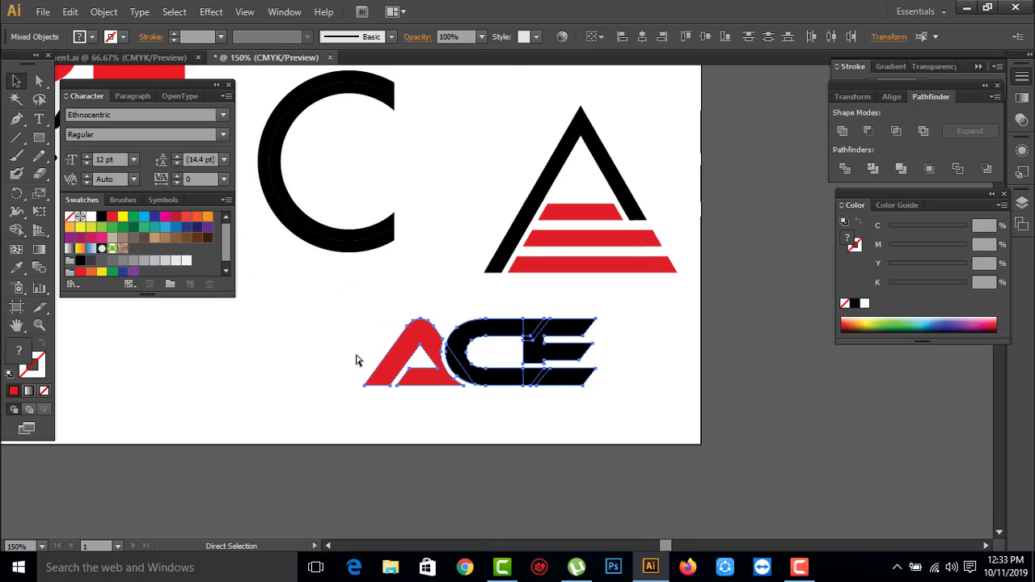
pyautogui.press('v')
pyautogui.click(562, 423)
pyautogui.click(582, 376)
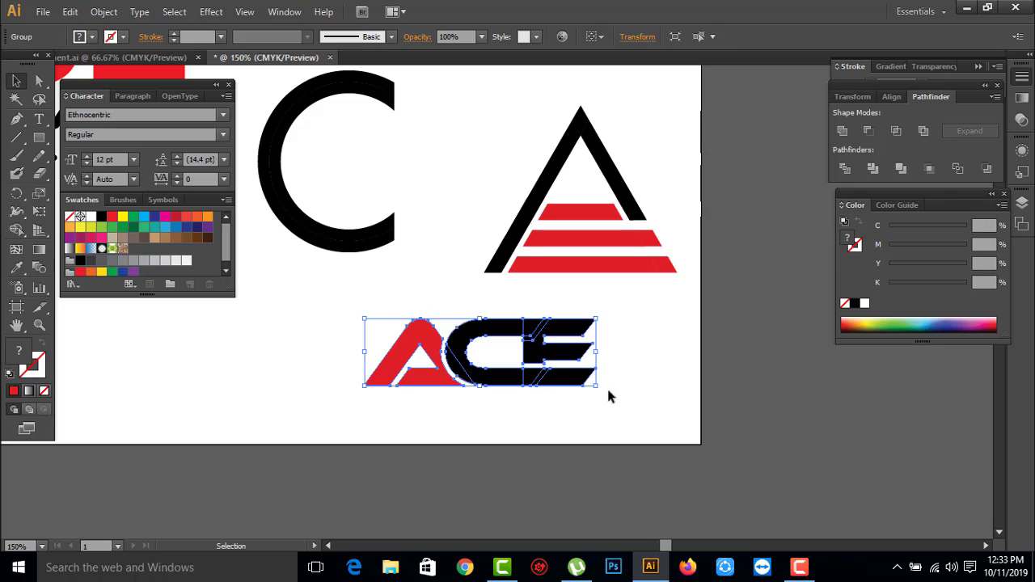
pyautogui.moveTo(597, 389); pyautogui.dragTo(575, 380)
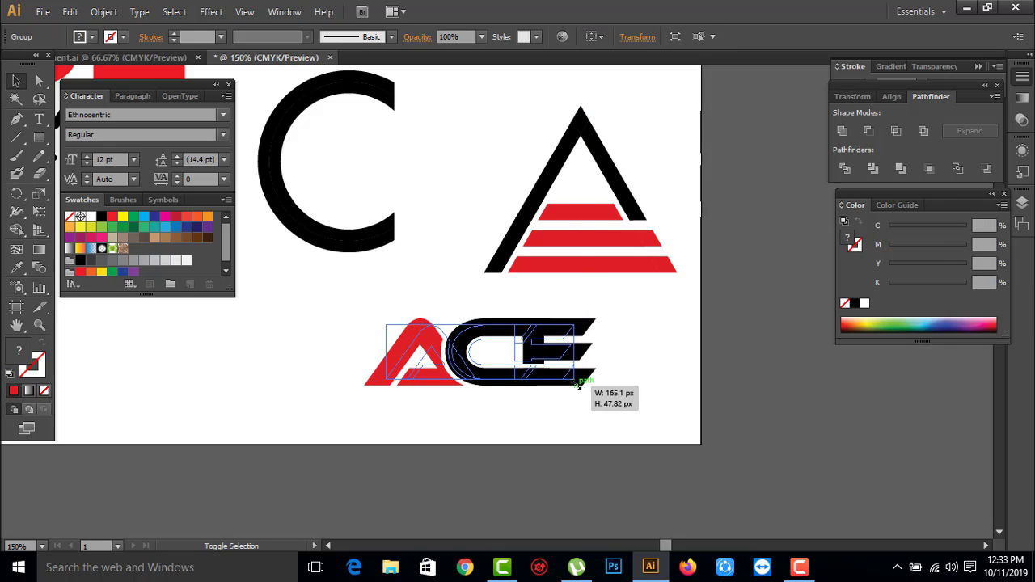
pyautogui.click(505, 382)
pyautogui.moveTo(505, 382)
pyautogui.mouseDown()
pyautogui.moveTo(606, 330)
pyautogui.moveTo(594, 330)
pyautogui.mouseUp()
# Step: Select the triangle and ACE together and apply the alignment options
pyautogui.click(566, 270)
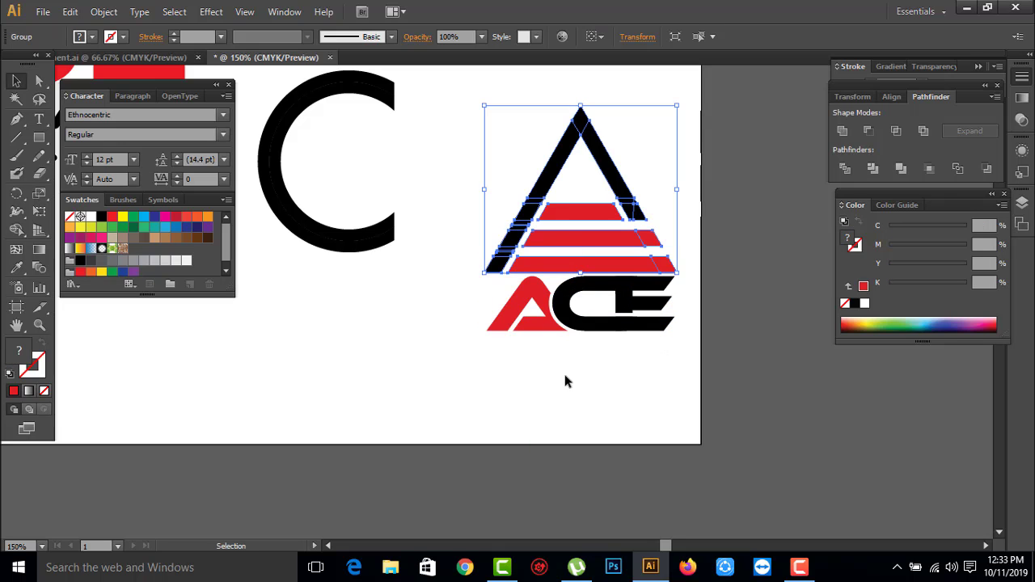
pyautogui.moveTo(586, 408); pyautogui.dragTo(558, 262)
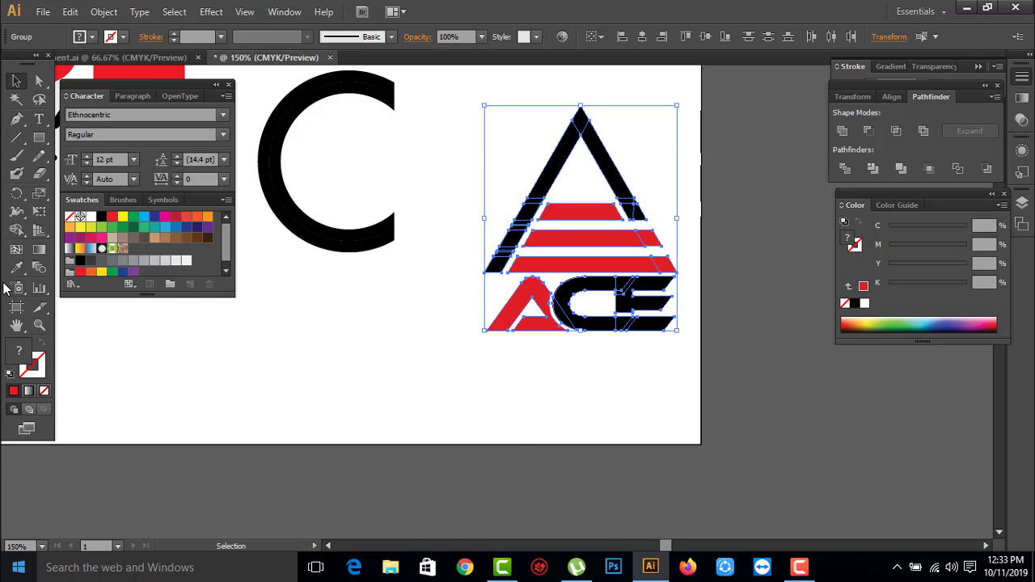
pyautogui.click(893, 97)
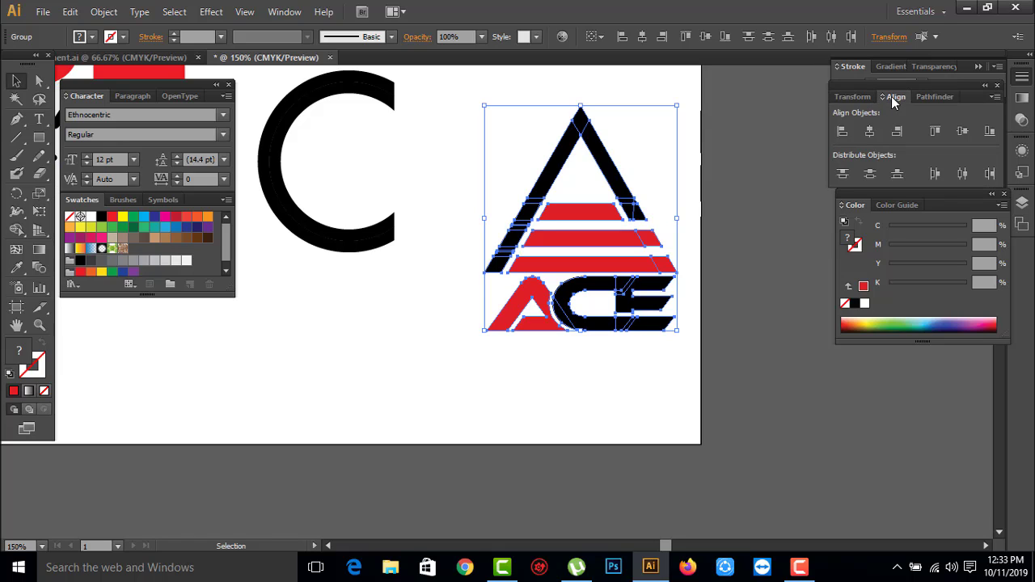
pyautogui.click(633, 361)
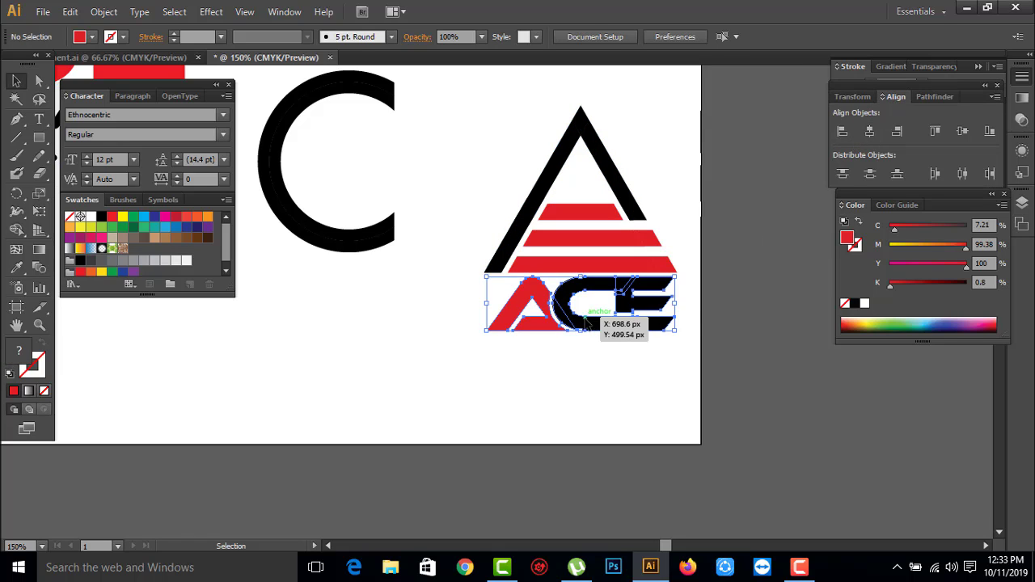
pyautogui.hotkey('ctrl', '-')
pyautogui.moveTo(514, 241)
pyautogui.mouseDown()
pyautogui.moveTo(540, 301)
pyautogui.moveTo(668, 337)
pyautogui.mouseUp()
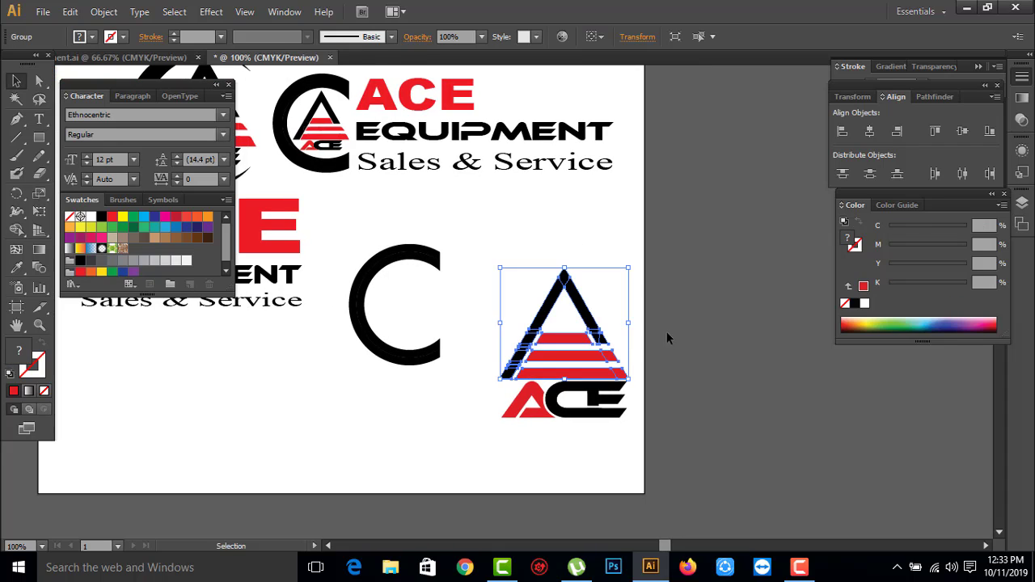
pyautogui.click(671, 338)
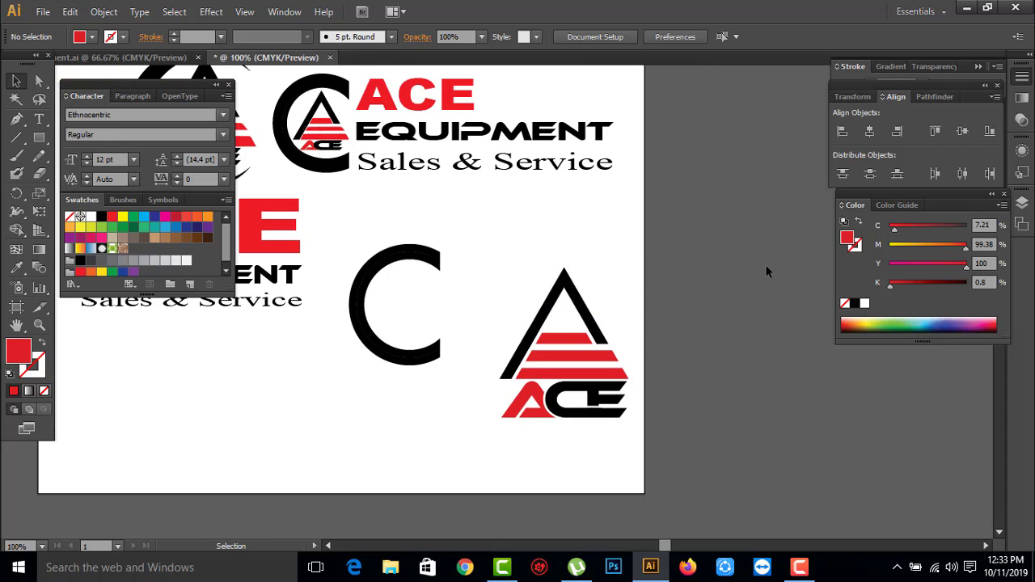
# Step: Select the whole triangle-and-ACE emblem as a group and scale it down about its centre
pyautogui.moveTo(500, 240); pyautogui.dragTo(631, 469)
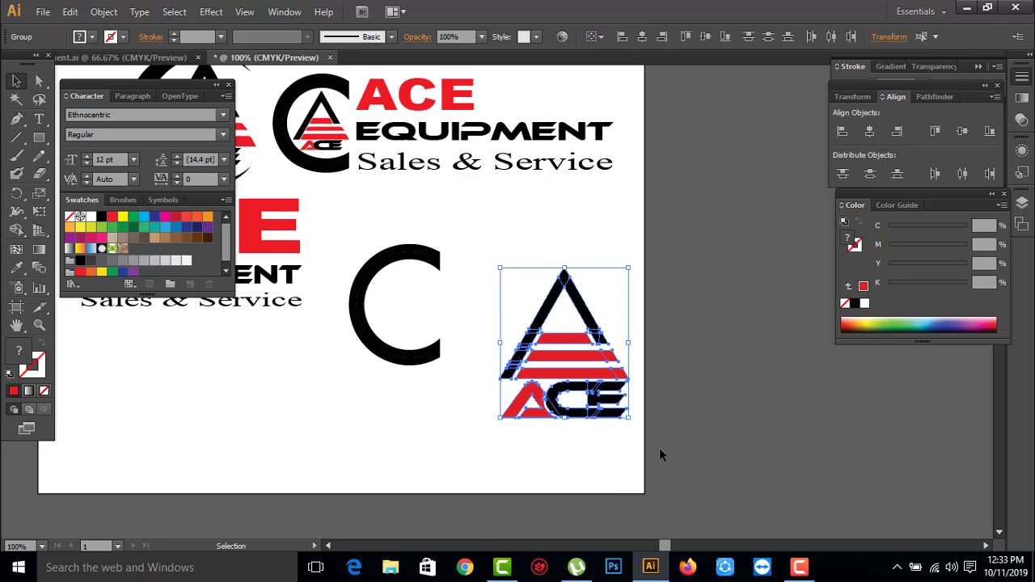
pyautogui.press('a')
pyautogui.press('v')
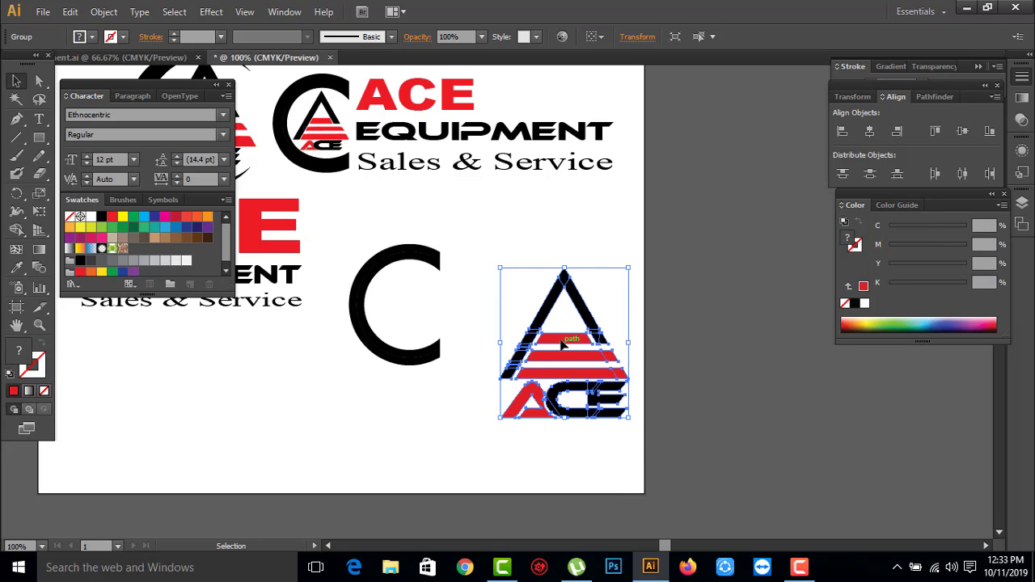
pyautogui.rightClick(565, 343)
pyautogui.click(679, 269)
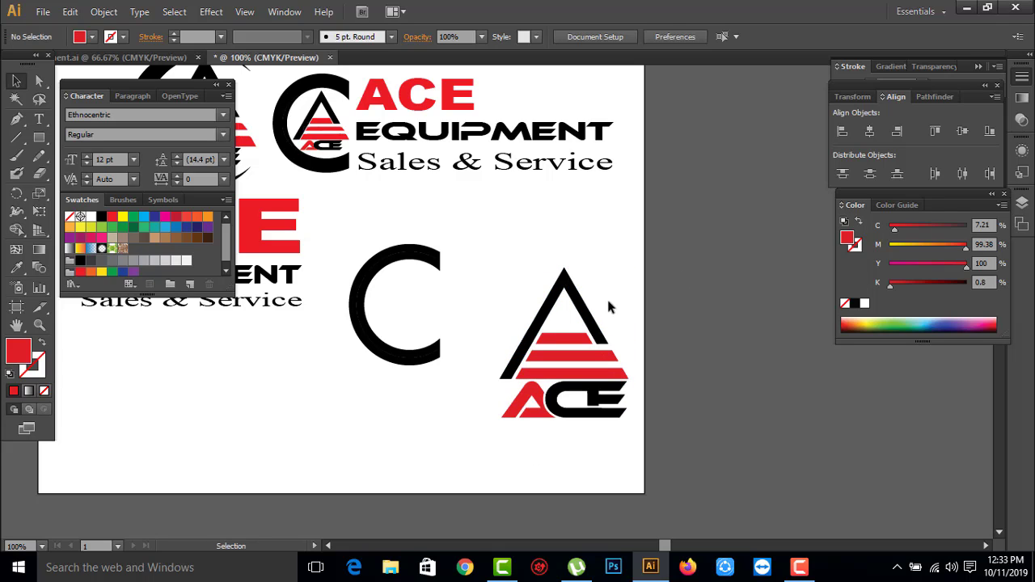
pyautogui.click(564, 356)
pyautogui.hotkey('alt', 'space')
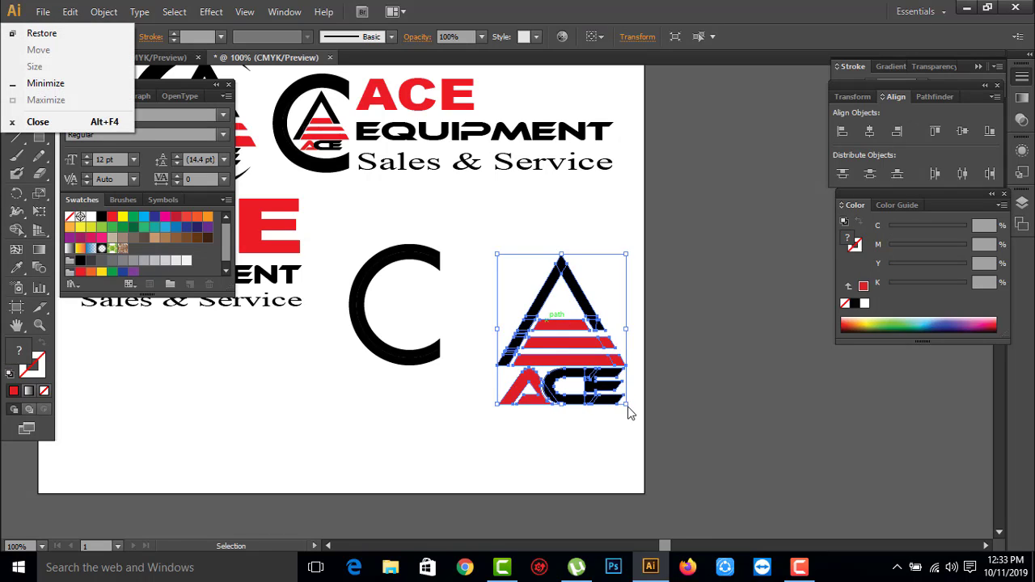
pyautogui.click(579, 459)
pyautogui.click(601, 404)
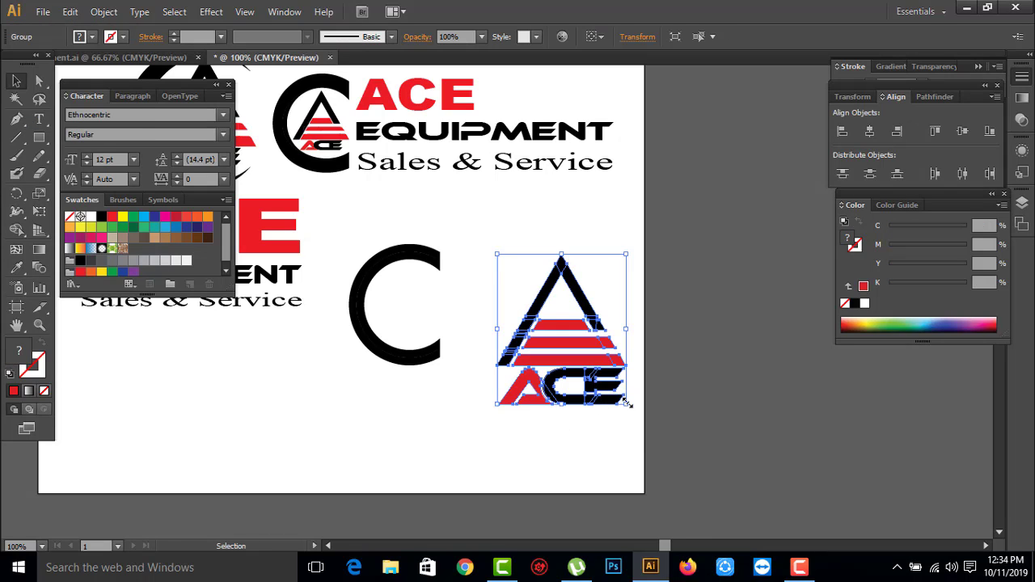
pyautogui.moveTo(624, 399); pyautogui.dragTo(597, 374)
# Step: Move the ACE triangle into the C ring and shrink it to fit inside
pyautogui.click(631, 436)
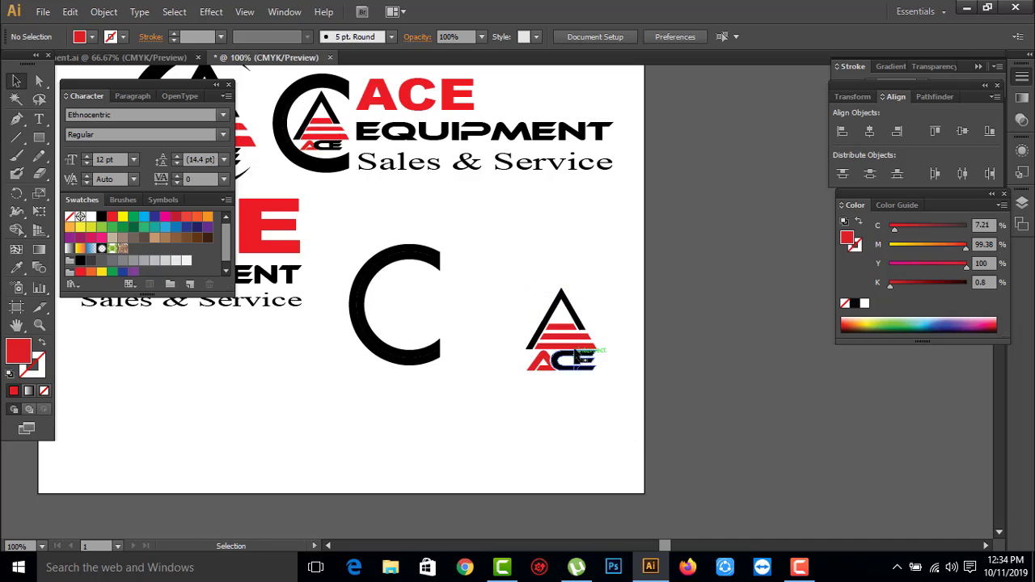
pyautogui.moveTo(552, 346); pyautogui.dragTo(411, 313)
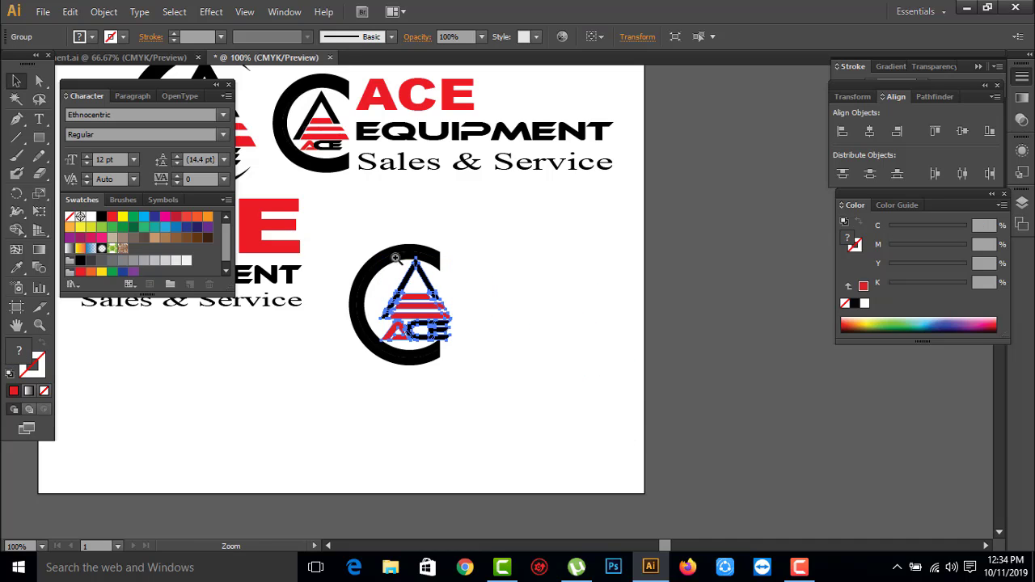
pyautogui.moveTo(381, 239); pyautogui.dragTo(543, 404)
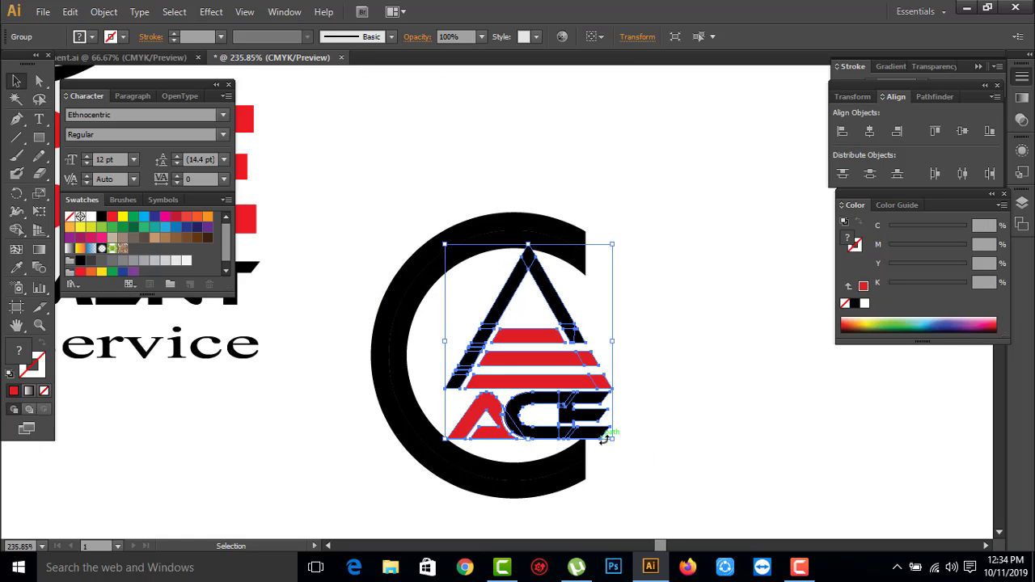
pyautogui.moveTo(613, 442); pyautogui.dragTo(589, 411)
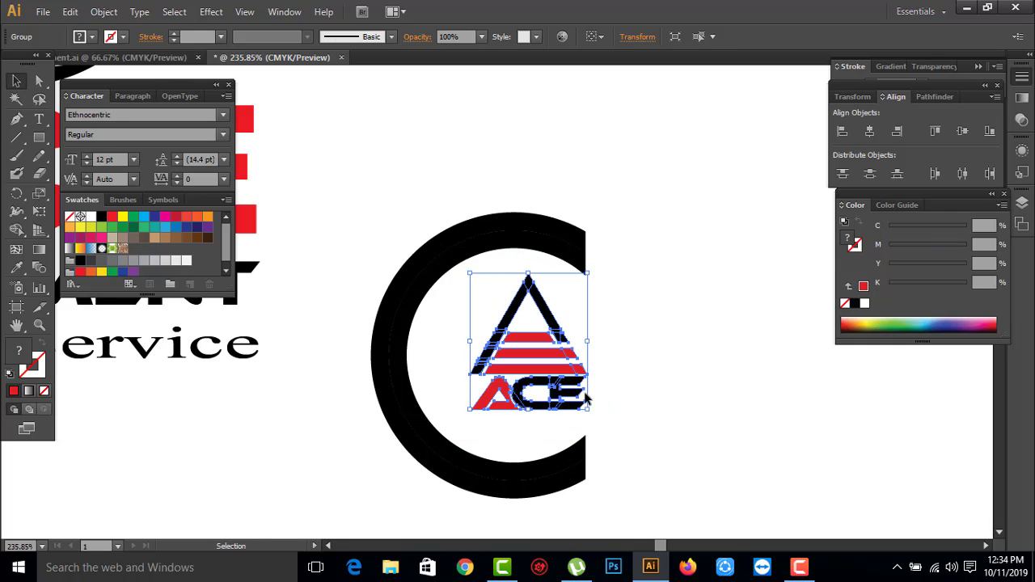
pyautogui.click(594, 402)
pyautogui.moveTo(563, 370); pyautogui.dragTo(547, 365)
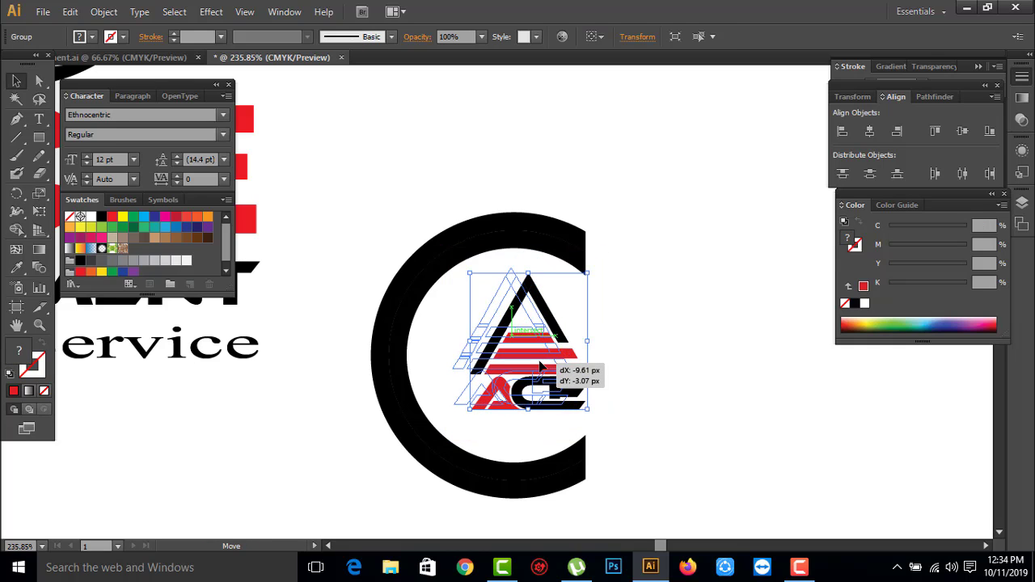
# Step: Centre the triangle and the C ring on each other horizontally and vertically
pyautogui.moveTo(487, 243); pyautogui.dragTo(490, 184)
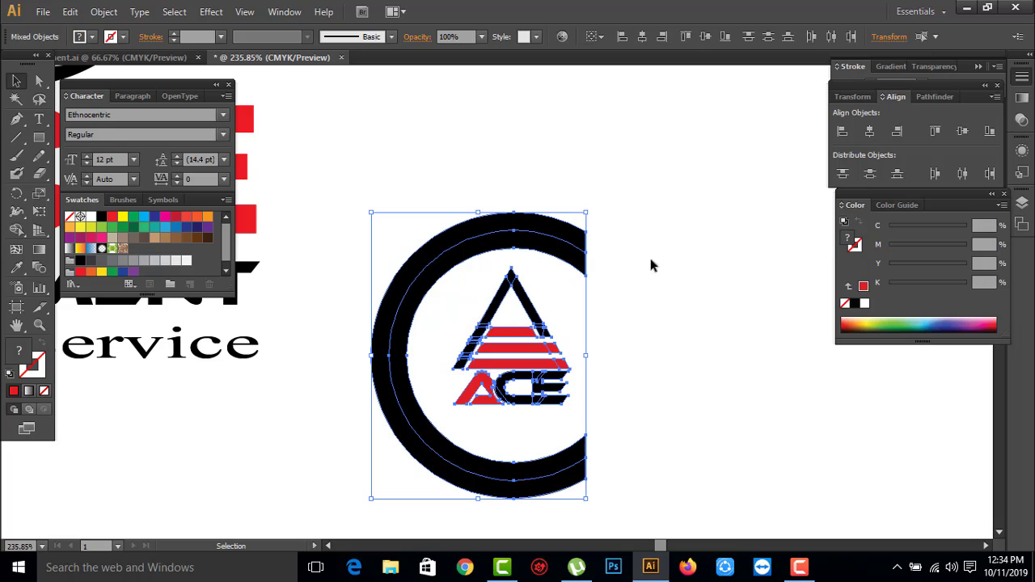
pyautogui.click(869, 133)
pyautogui.click(963, 132)
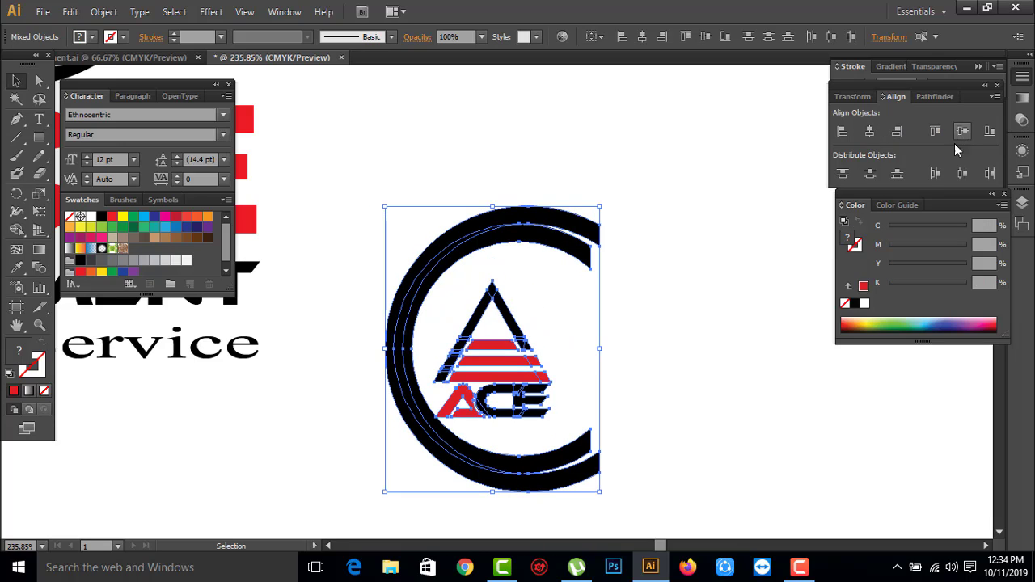
pyautogui.click(702, 362)
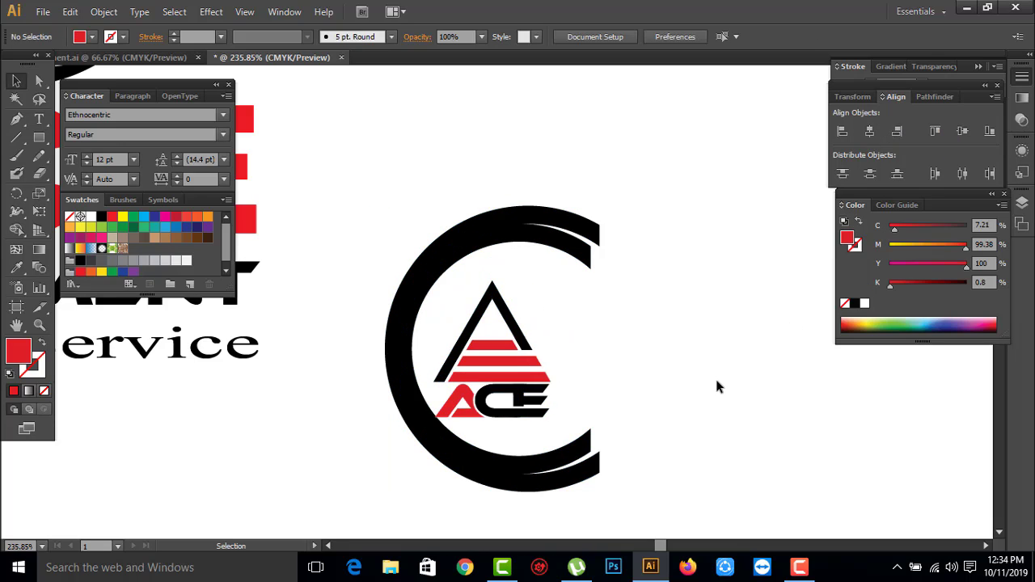
# Step: Undo the ring edits back to the thick C, deleting and then restoring the inner ring path
pyautogui.click(587, 260)
pyautogui.hotkey('ctrl', 'z')
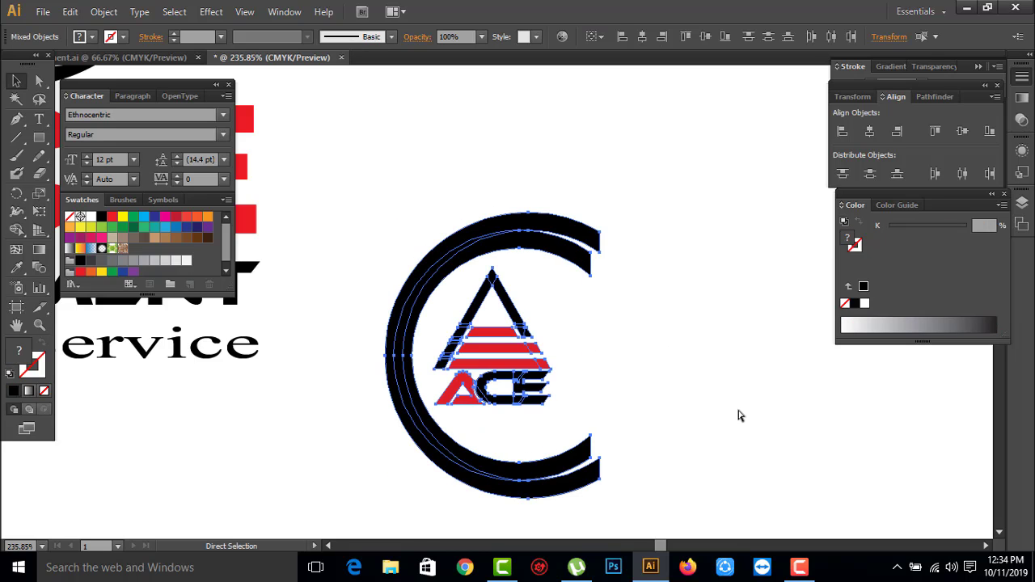
pyautogui.hotkey('ctrl', 'z')
pyautogui.hotkey('ctrl', 'z')
pyautogui.hotkey('ctrl', 'z')
pyautogui.click(537, 254)
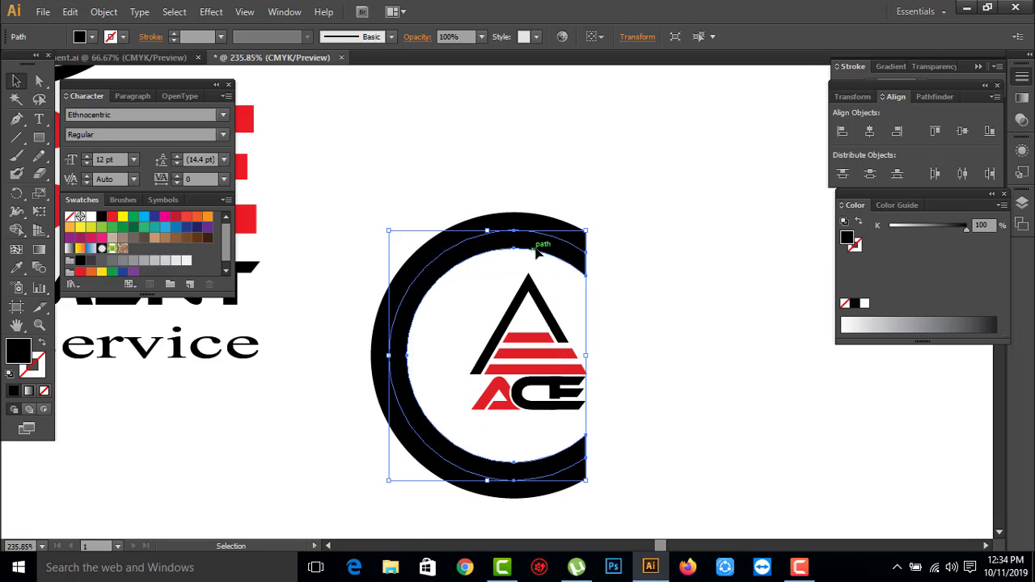
pyautogui.press('Delete')
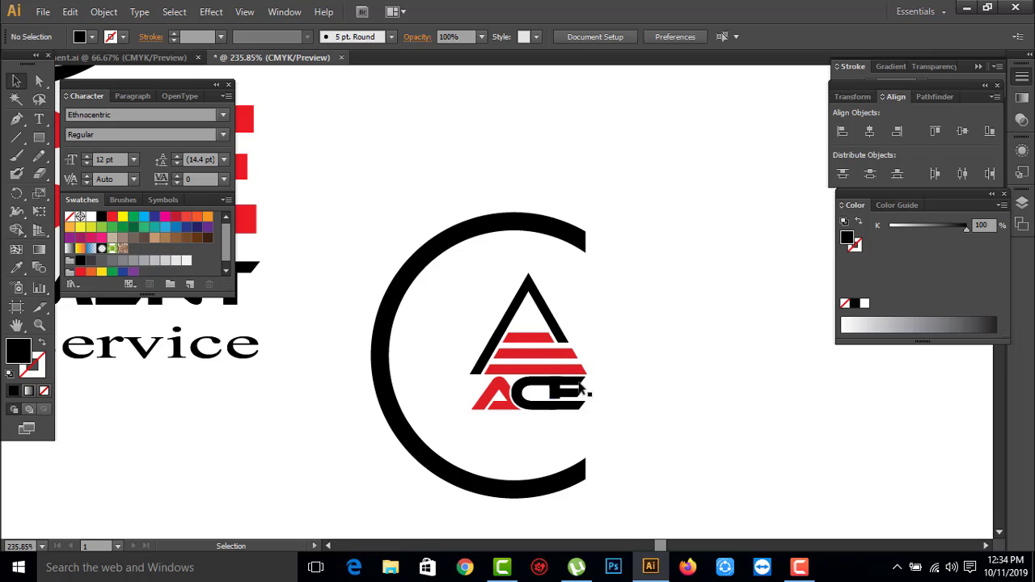
pyautogui.click(404, 285)
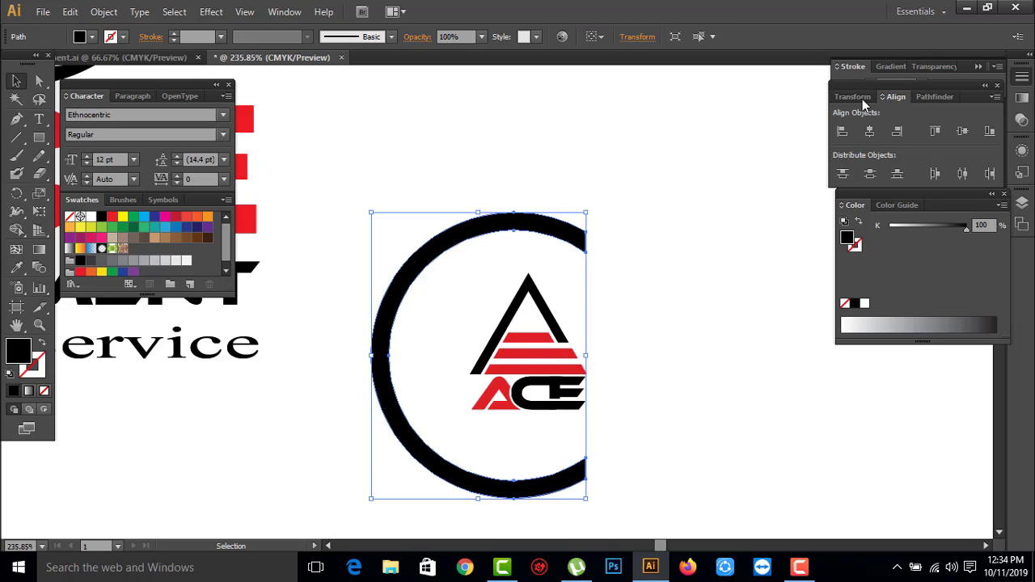
pyautogui.hotkey('ctrl', 'z')
pyautogui.click(689, 358)
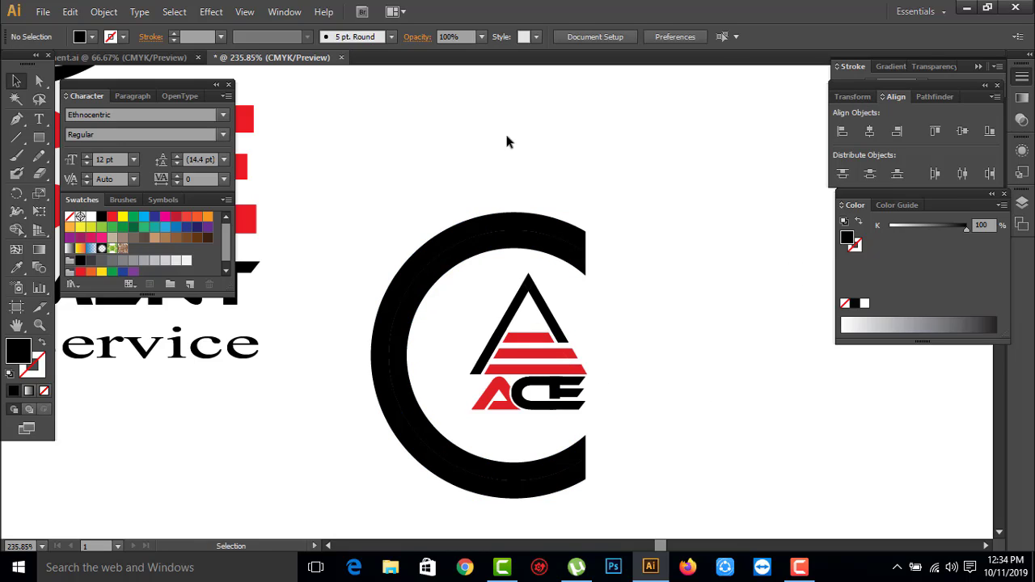
# Step: Enlarge the ACE triangle inside the ring and nudge it slightly left
pyautogui.click(546, 391)
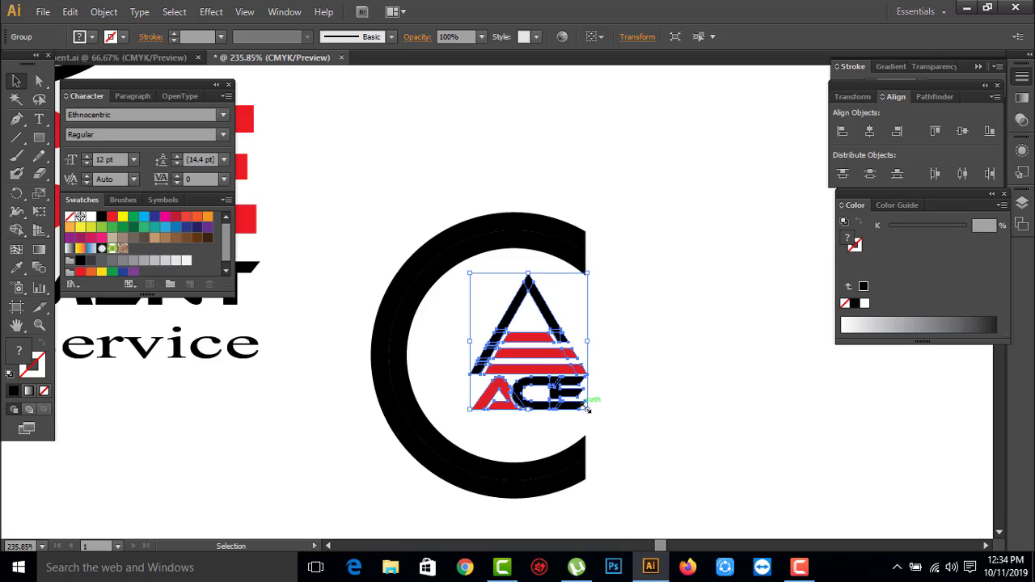
pyautogui.moveTo(587, 409); pyautogui.dragTo(600, 437)
pyautogui.click(714, 393)
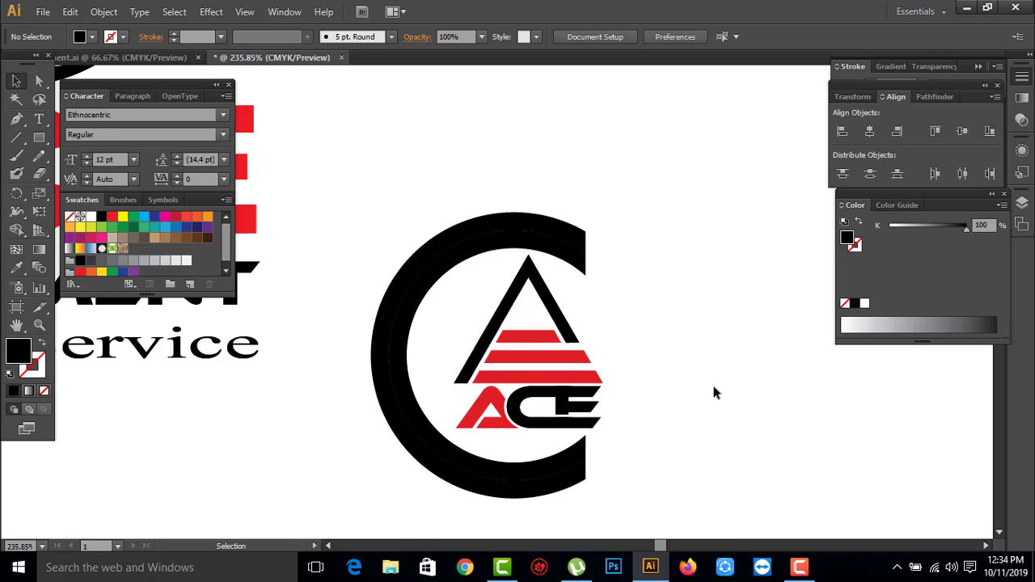
pyautogui.click(541, 364)
pyautogui.moveTo(542, 362); pyautogui.dragTo(527, 365)
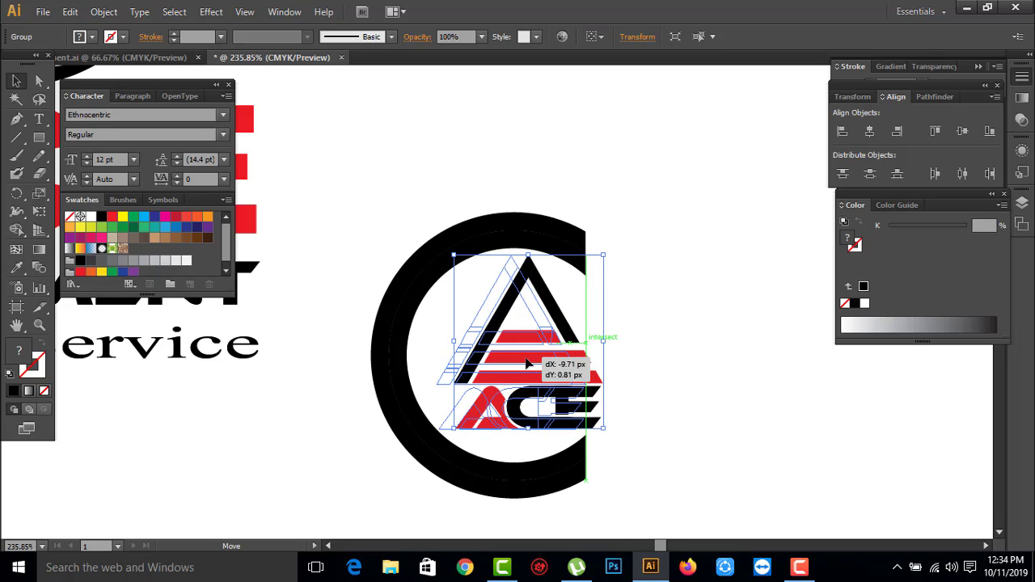
pyautogui.click(677, 360)
# Step: Zoom out to 66.67% and centre the whole artboard in view
pyautogui.keyDown('alt'); pyautogui.click(591, 326); pyautogui.keyUp('alt')
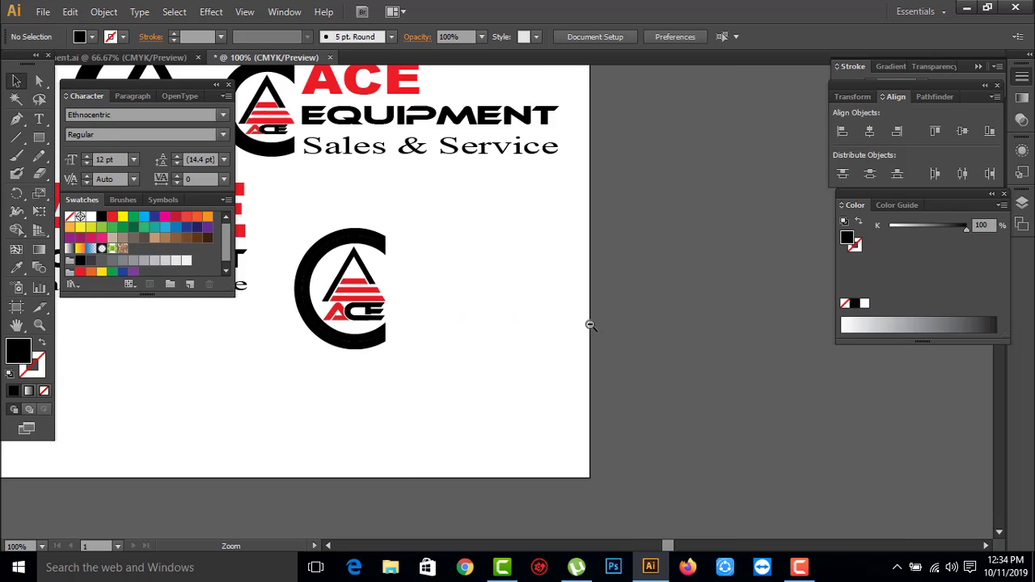
pyautogui.keyDown('alt'); pyautogui.click(590, 324); pyautogui.keyUp('alt')
pyautogui.moveTo(511, 207); pyautogui.dragTo(608, 343)
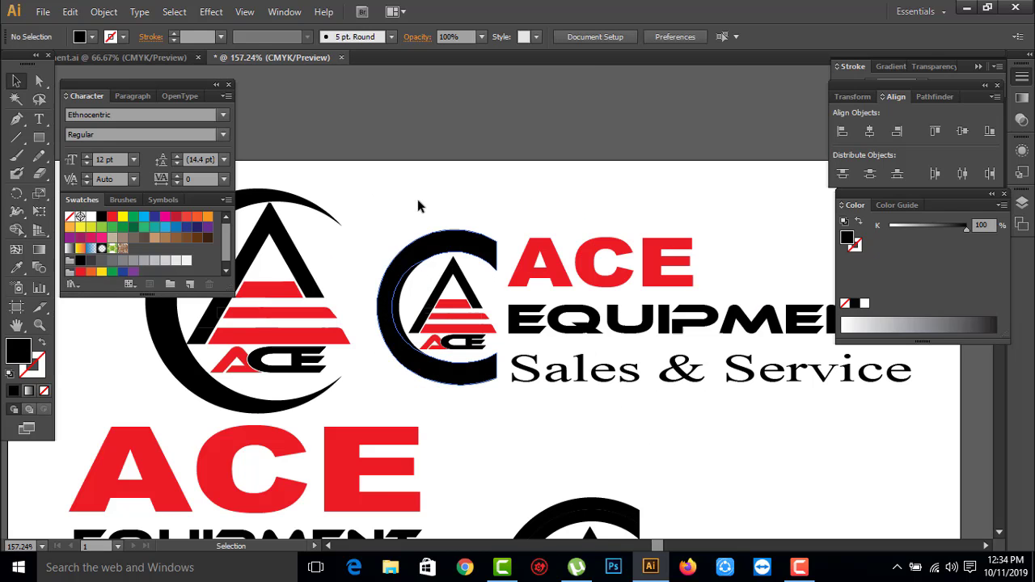
pyautogui.keyDown('alt'); pyautogui.click(490, 442); pyautogui.keyUp('alt')
pyautogui.click(665, 434)
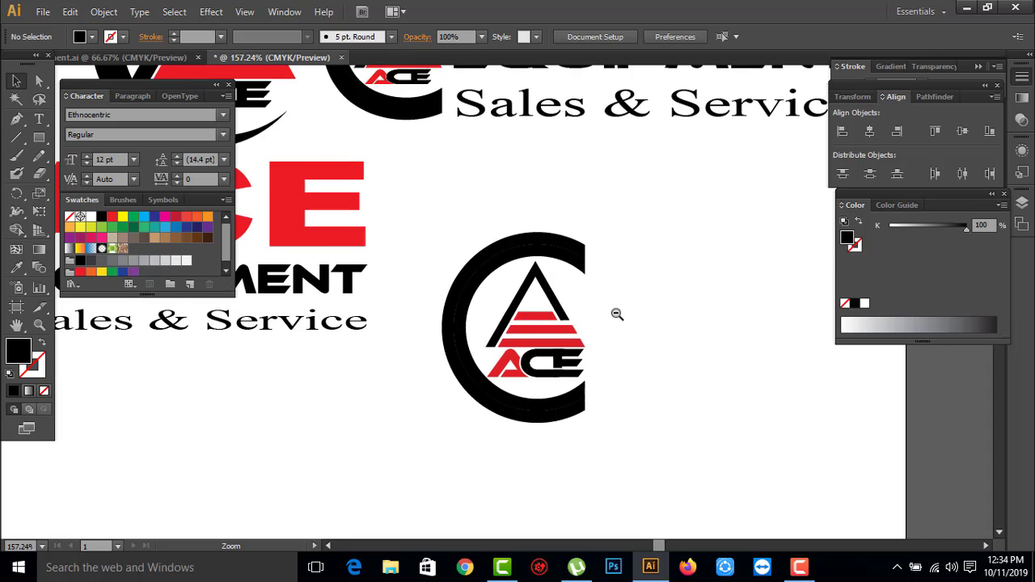
pyautogui.keyDown('alt'); pyautogui.click(617, 314); pyautogui.keyUp('alt')
pyautogui.keyDown('alt'); pyautogui.click(617, 314); pyautogui.keyUp('alt')
pyautogui.moveTo(538, 319); pyautogui.dragTo(587, 305)
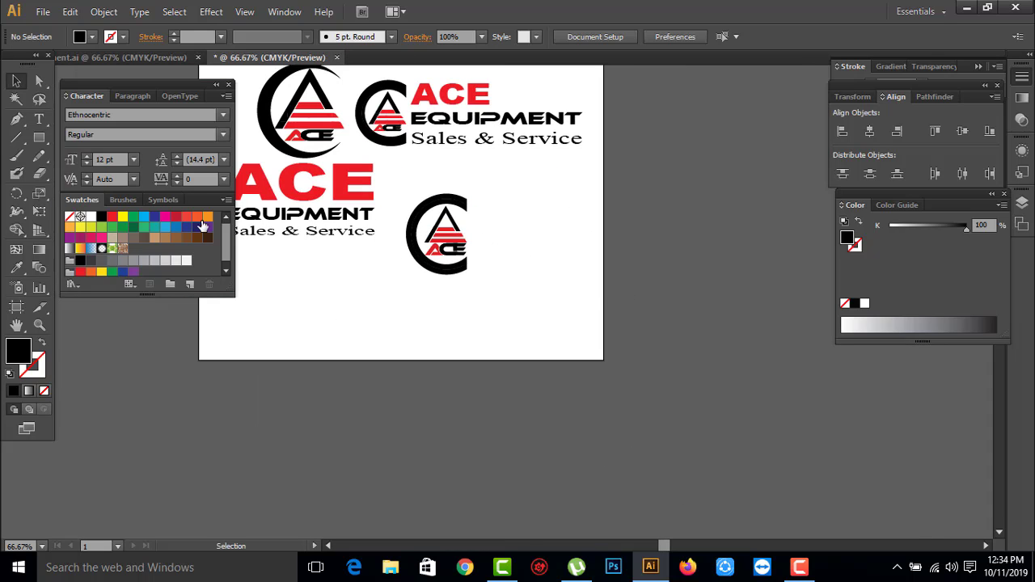
# Step: Add the ACE text line beside the emblem and enlarge it to about 54 pt
pyautogui.click(39, 119)
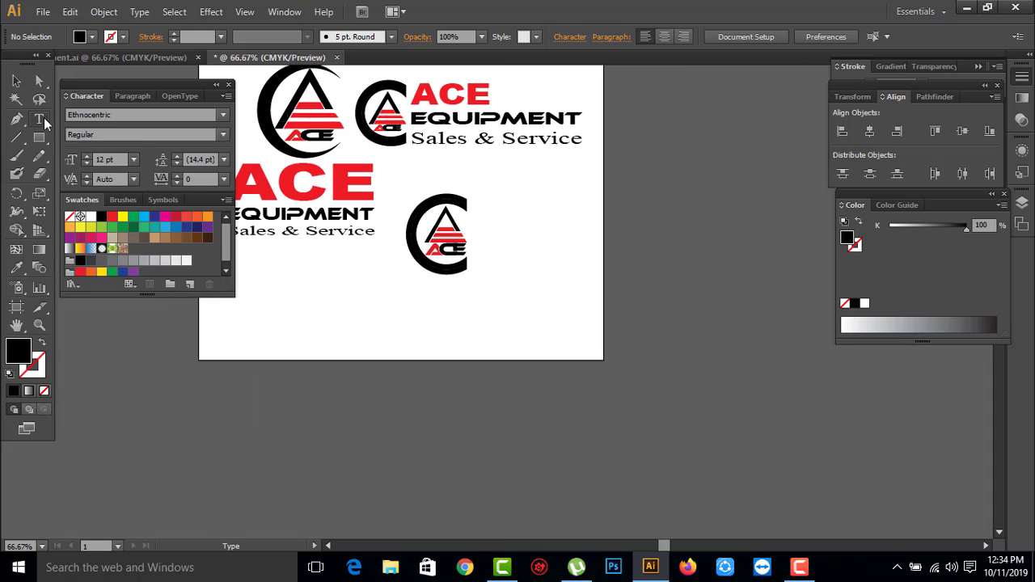
pyautogui.click(509, 208)
pyautogui.write('ACE')
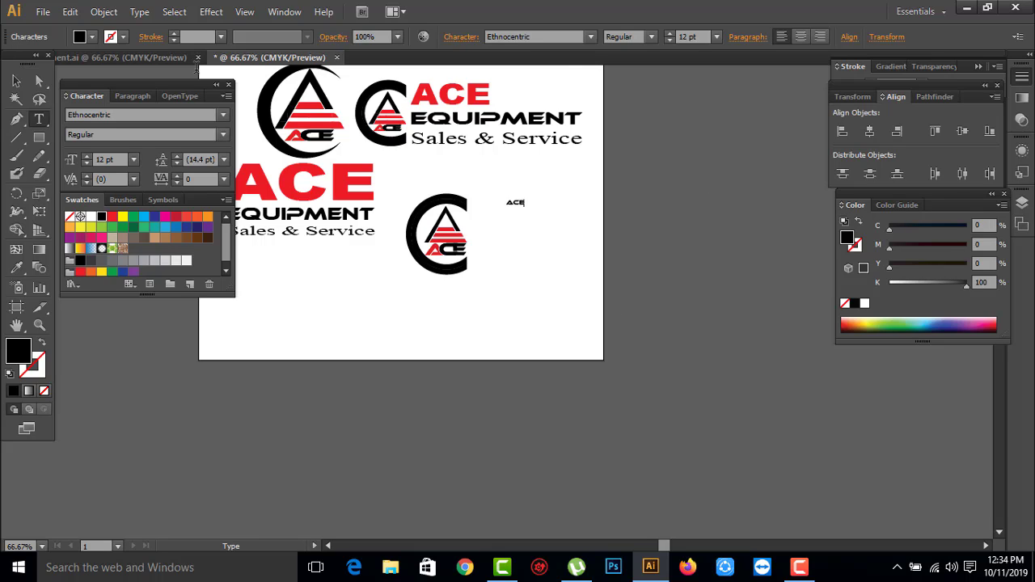
pyautogui.click(16, 81)
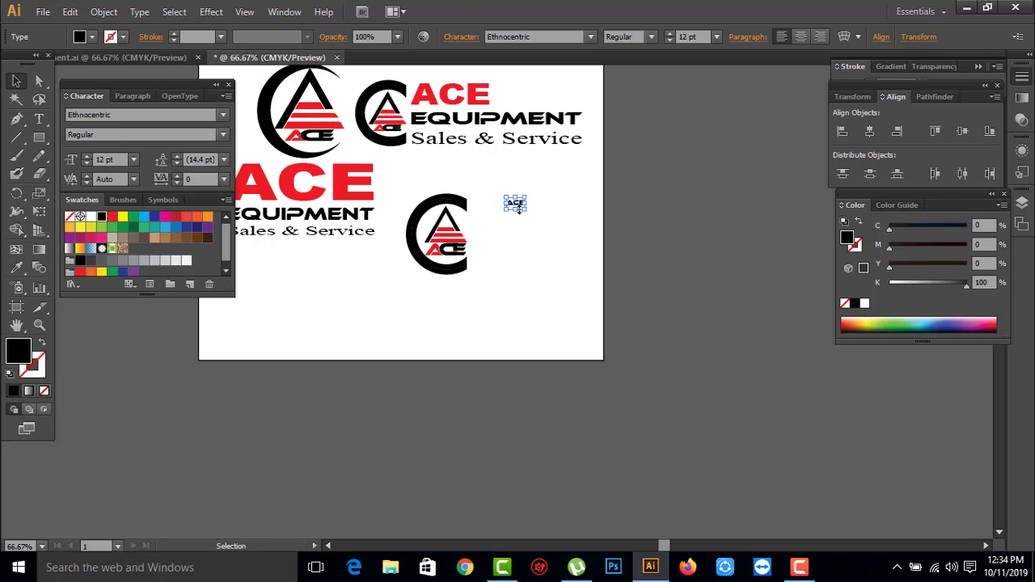
pyautogui.moveTo(527, 210)
pyautogui.mouseDown()
pyautogui.moveTo(561, 278)
pyautogui.moveTo(557, 219)
pyautogui.moveTo(510, 215)
pyautogui.mouseUp()
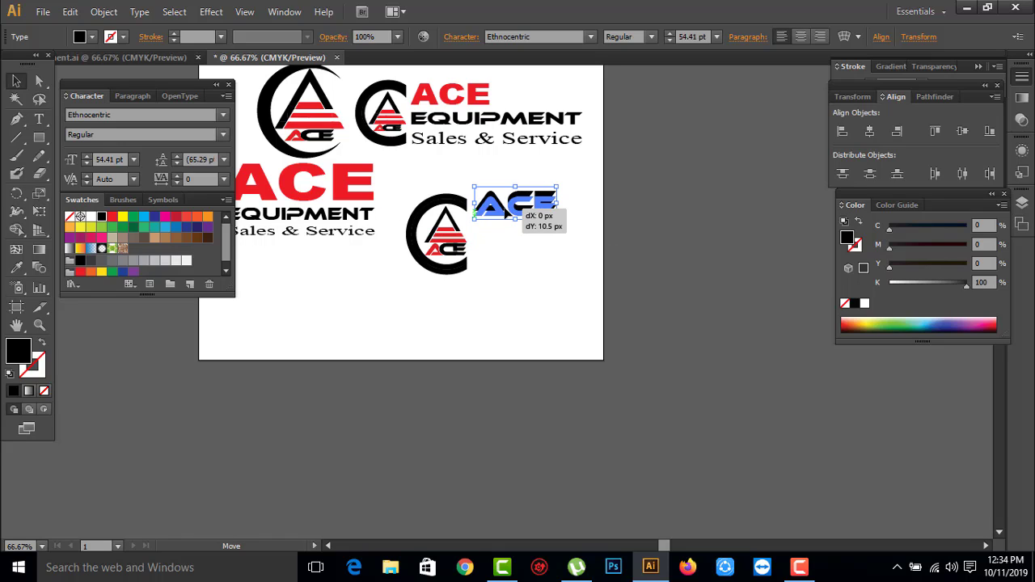
# Step: Set the ACE text font to Arial with the Black style
pyautogui.click(556, 34)
pyautogui.write('ar')
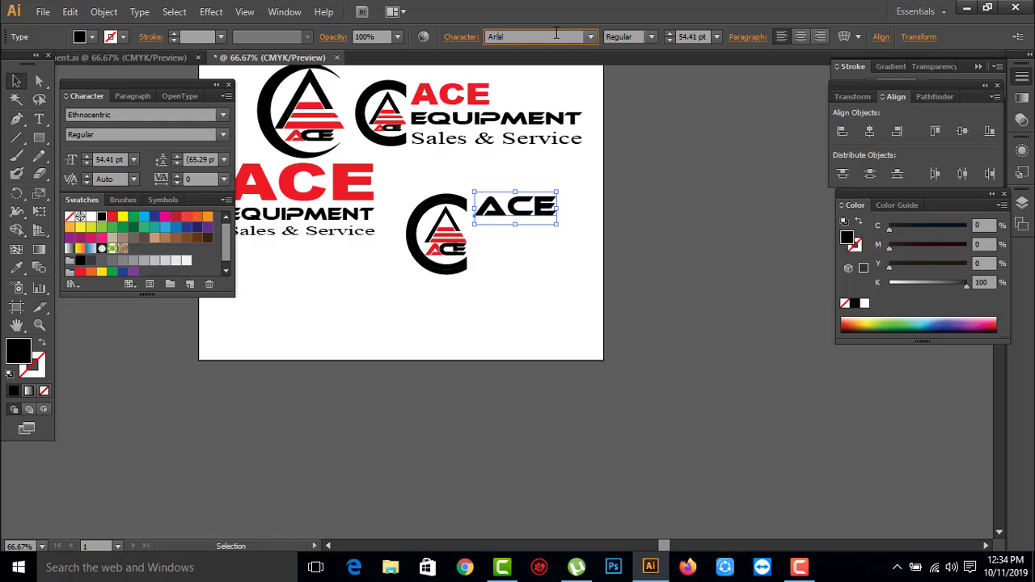
pyautogui.press('Return')
pyautogui.click(651, 37)
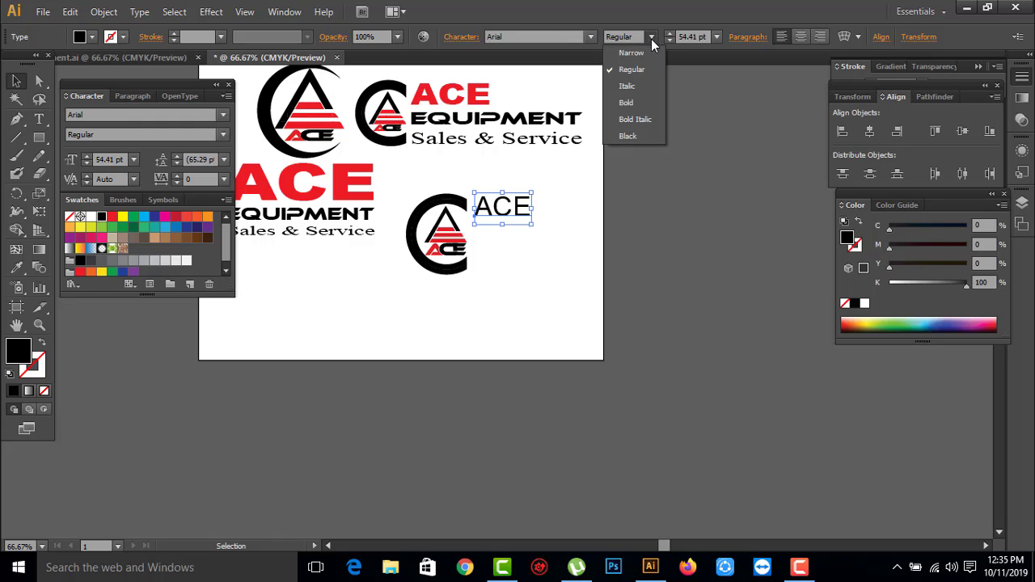
pyautogui.click(638, 100)
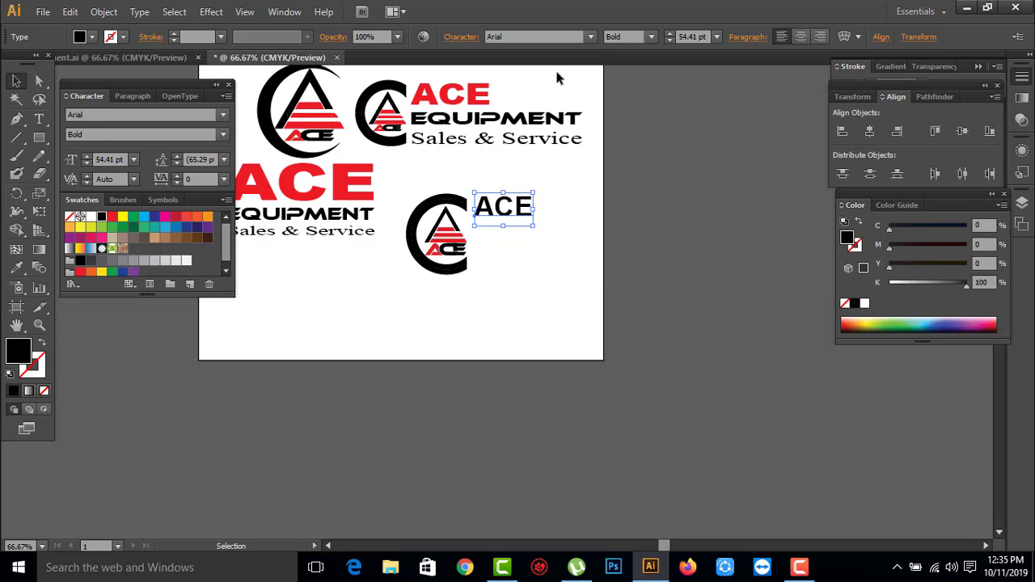
pyautogui.click(589, 38)
pyautogui.click(583, 52)
pyautogui.click(647, 40)
pyautogui.click(628, 135)
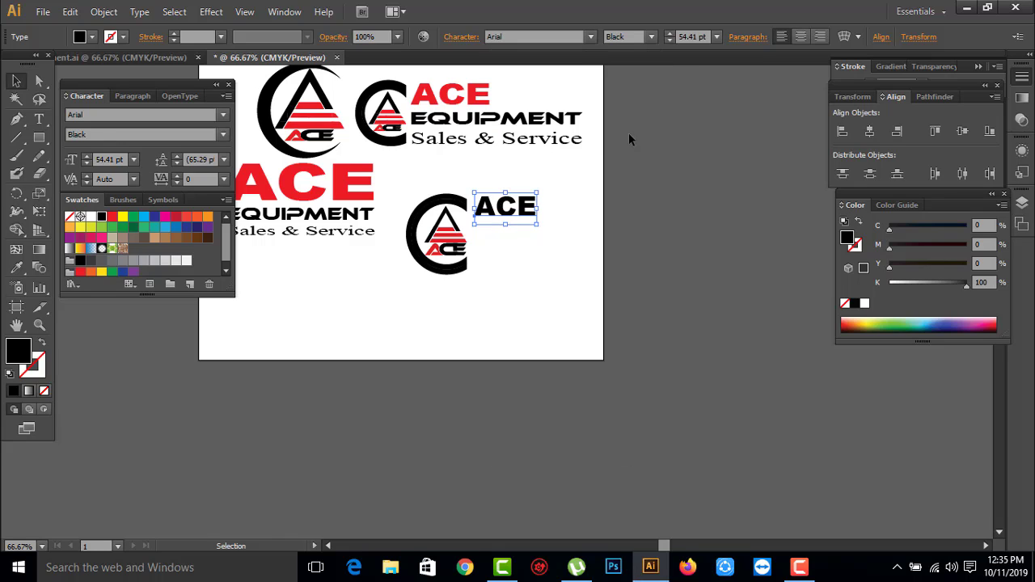
# Step: Scale the ACE text up to about 76 pt and reposition it next to the C
pyautogui.moveTo(535, 229)
pyautogui.mouseDown()
pyautogui.moveTo(554, 236)
pyautogui.moveTo(546, 226)
pyautogui.moveTo(555, 268)
pyautogui.mouseUp()
pyautogui.press('z')
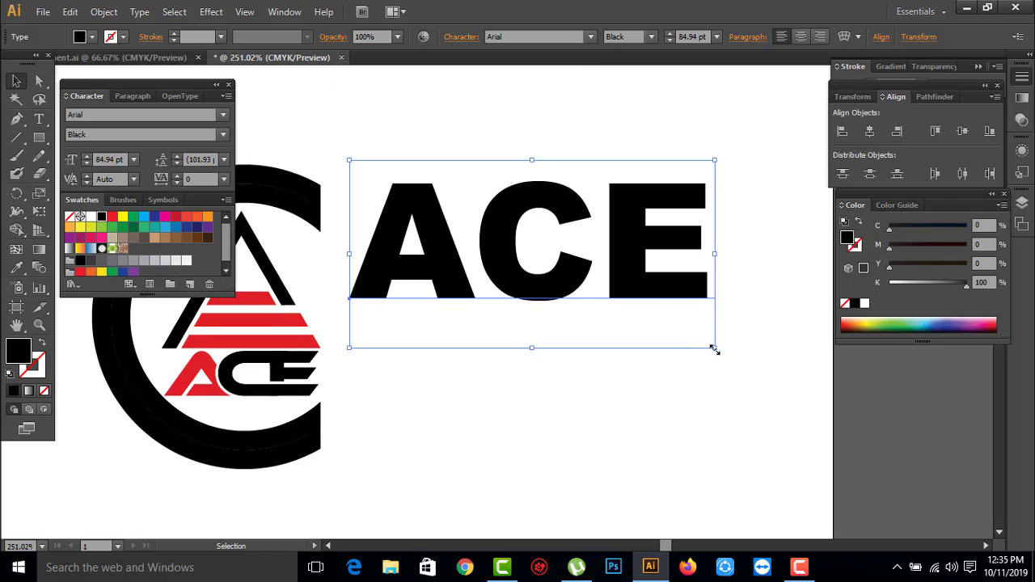
pyautogui.moveTo(715, 349); pyautogui.dragTo(697, 338)
pyautogui.moveTo(553, 287); pyautogui.dragTo(536, 284)
# Step: Convert the ACE text beside the emblem into outlines
pyautogui.rightClick(537, 275)
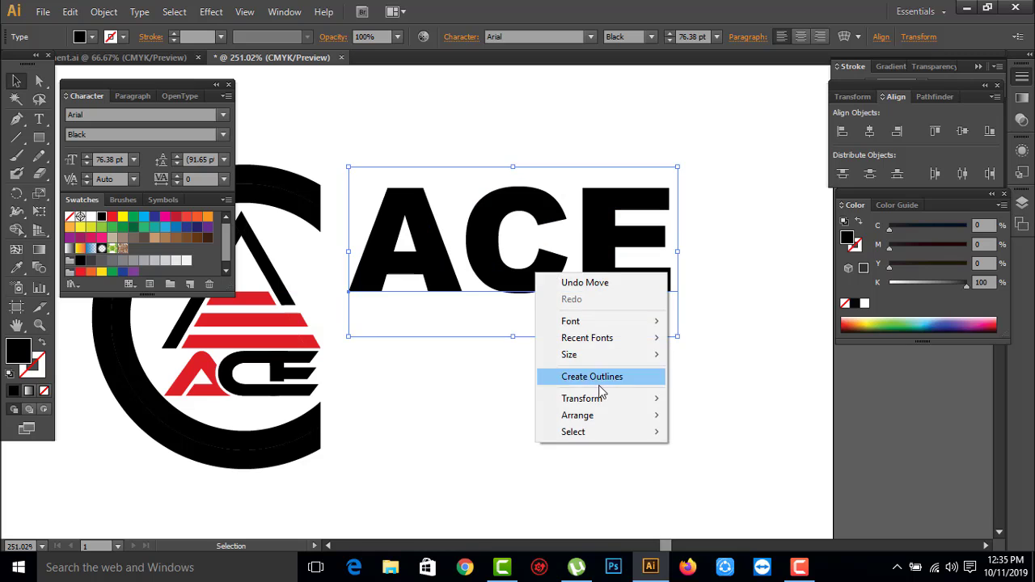
pyautogui.click(602, 375)
pyautogui.click(741, 413)
pyautogui.scroll(-5, 536, 282)
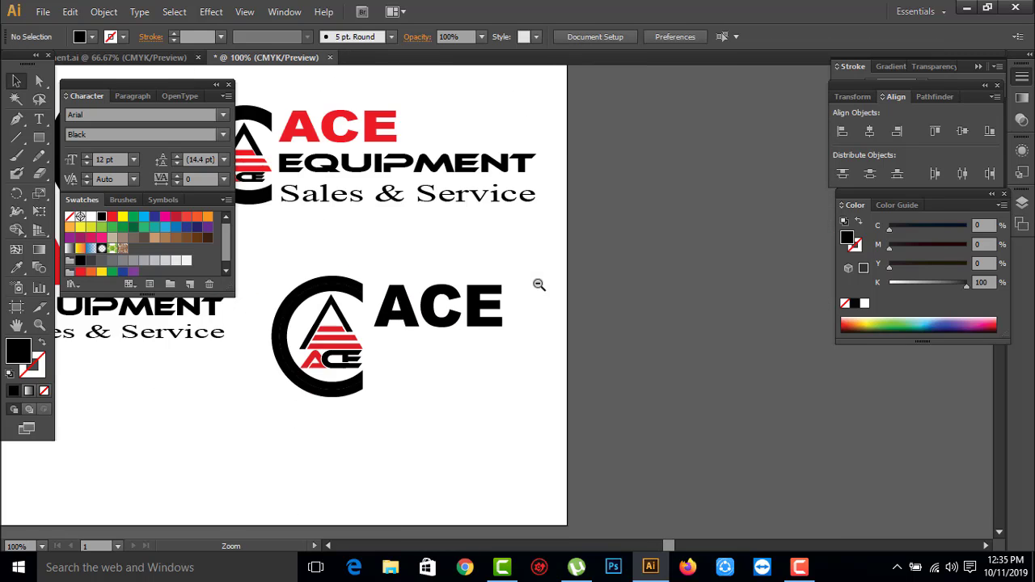
# Step: Colour the outlined ACE red by sampling the other ACE lettering with the Eyedropper
pyautogui.click(553, 304)
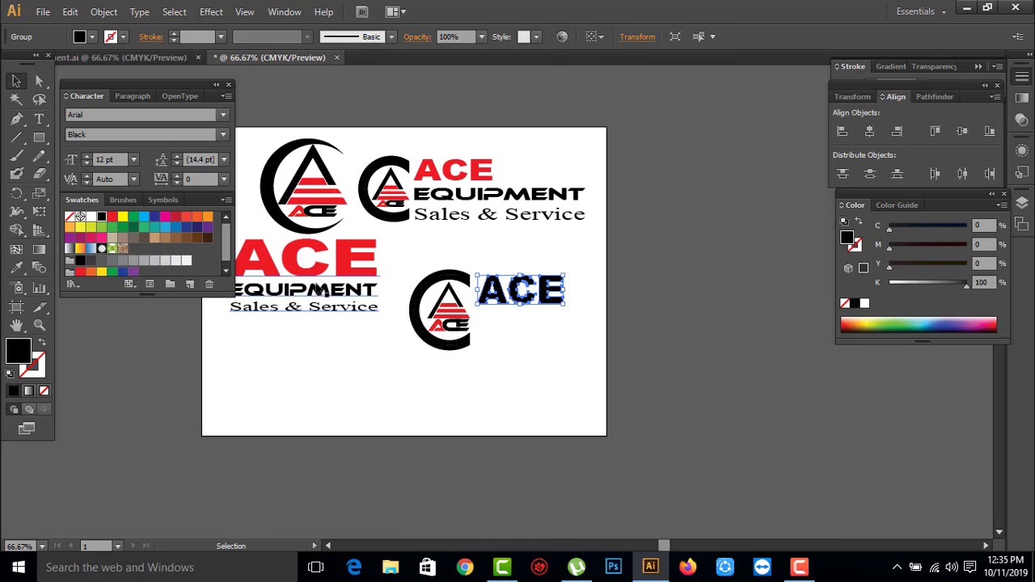
pyautogui.press('i')
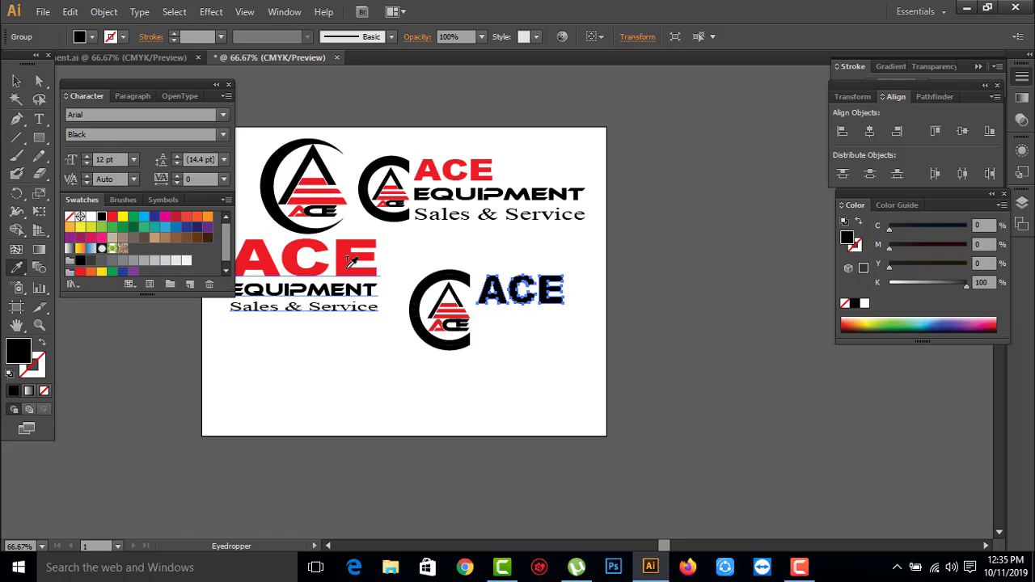
pyautogui.click(365, 260)
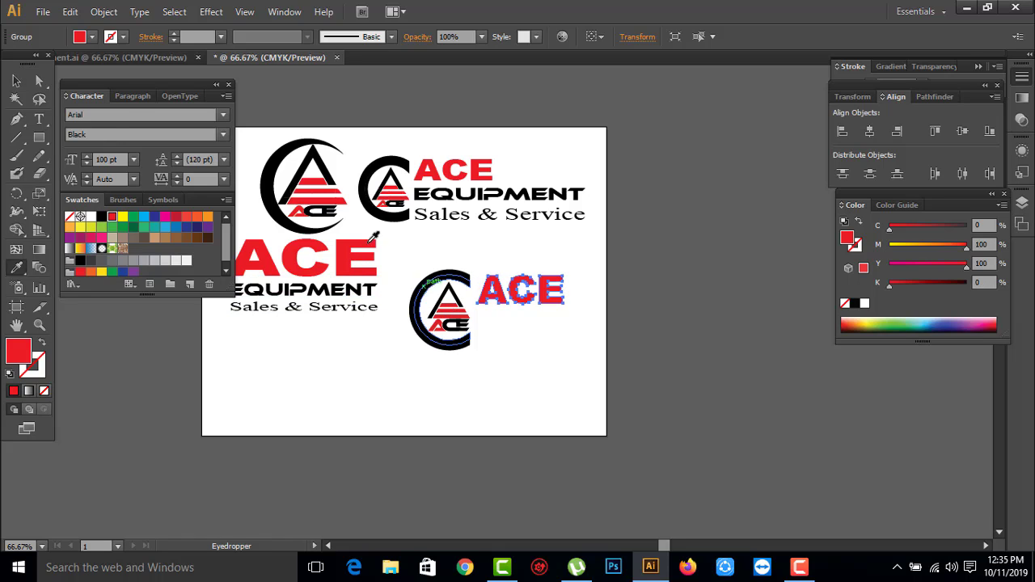
pyautogui.click(16, 81)
pyautogui.click(505, 404)
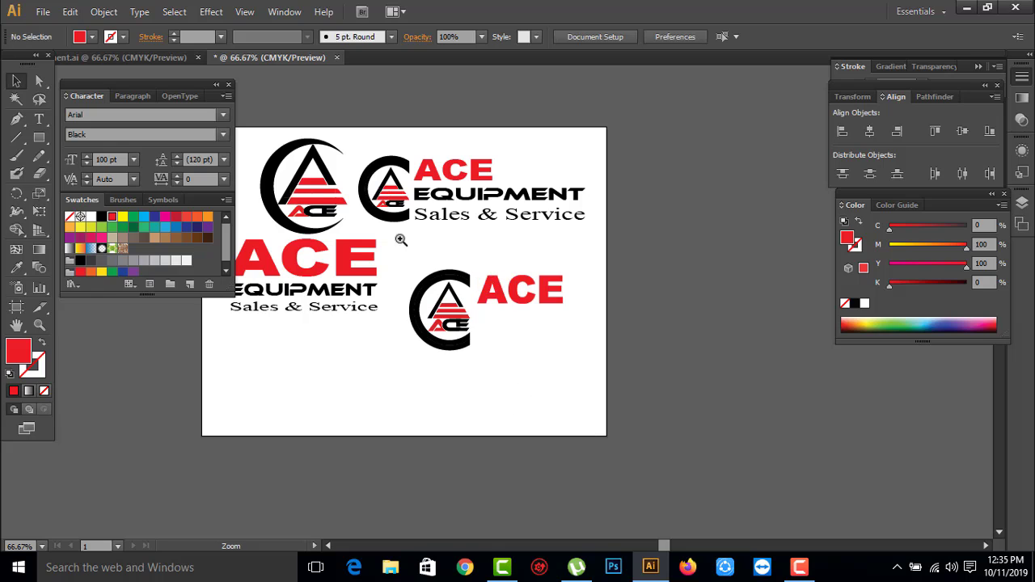
# Step: Review the emblem at 100%, then try and cancel adding text on its inner circle
pyautogui.moveTo(400, 239); pyautogui.dragTo(613, 416)
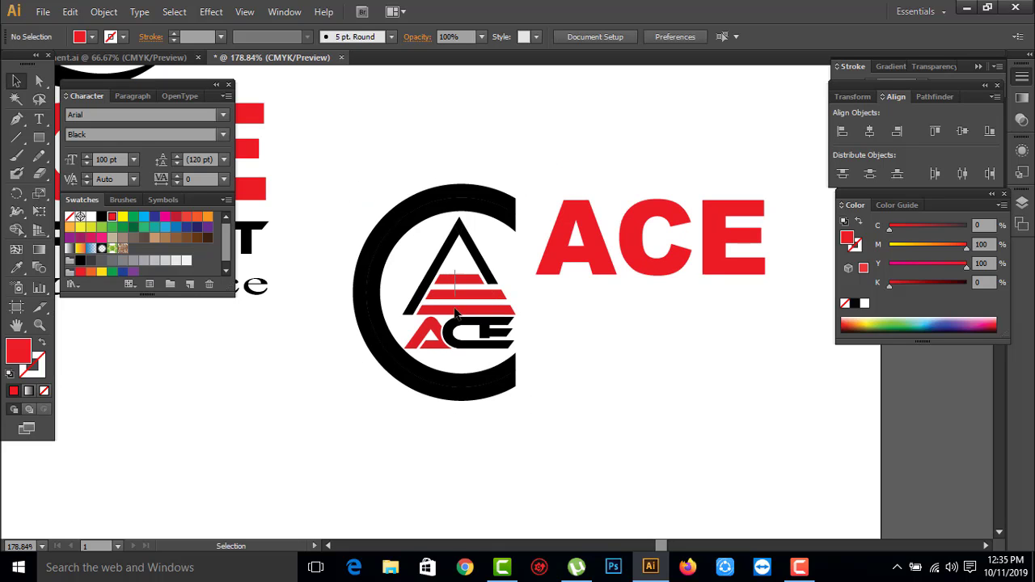
pyautogui.click(449, 312)
pyautogui.click(630, 342)
pyautogui.hotkey('ctrl', '1')
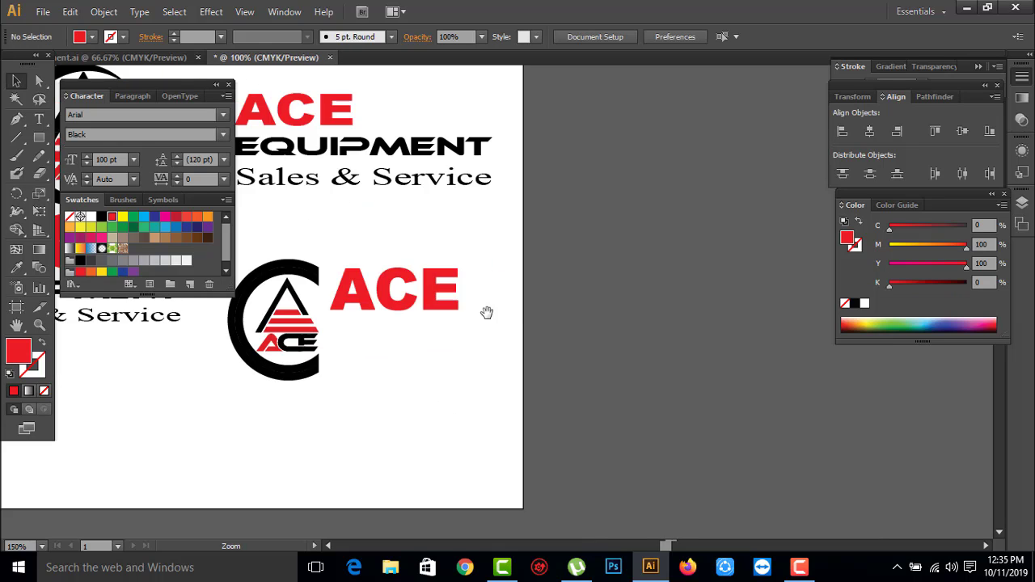
pyautogui.click(39, 119)
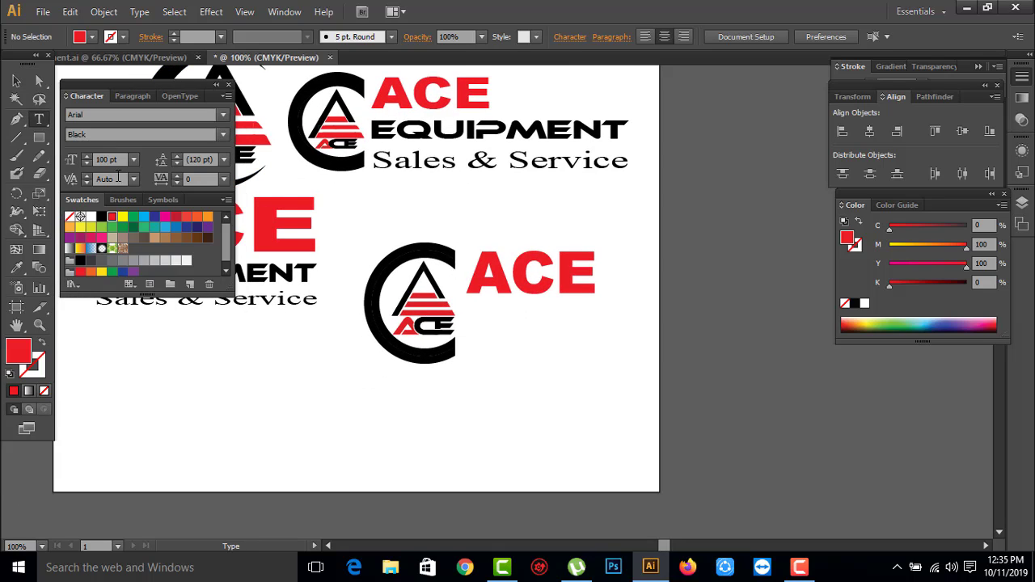
pyautogui.click(461, 341)
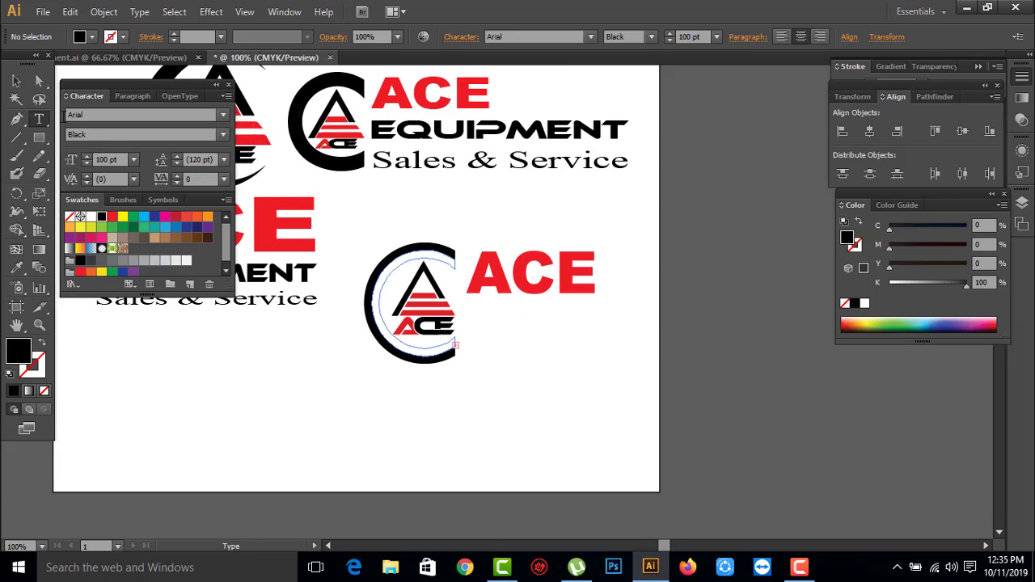
pyautogui.keyDown('ctrl'); pyautogui.click(648, 476); pyautogui.keyUp('ctrl')
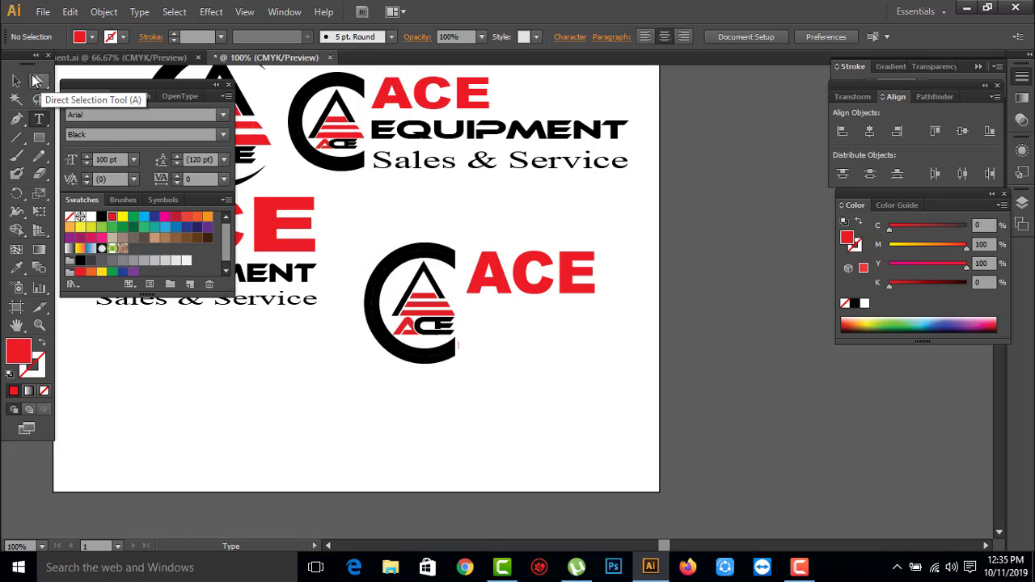
pyautogui.click(16, 80)
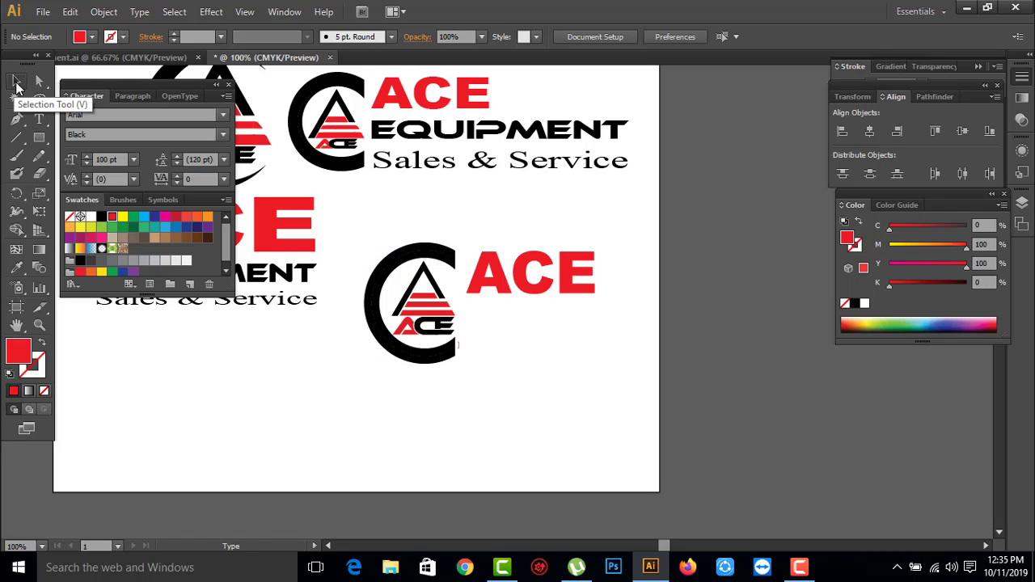
# Step: Type a black 'EQUIPMENT' line in Arial 100 pt below the crescent emblem and red ACE
pyautogui.click(39, 118)
pyautogui.click(400, 415)
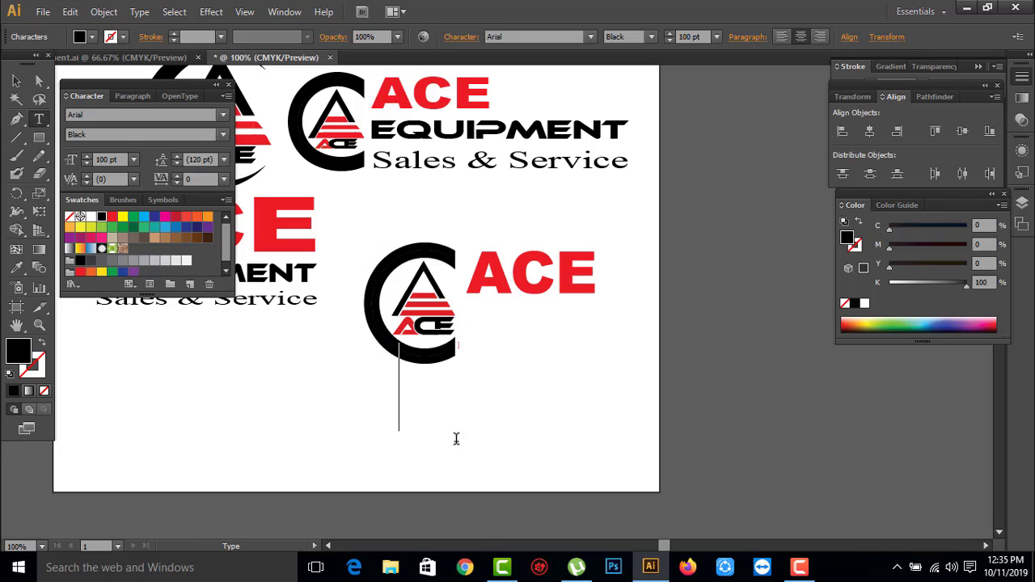
pyautogui.write('E')
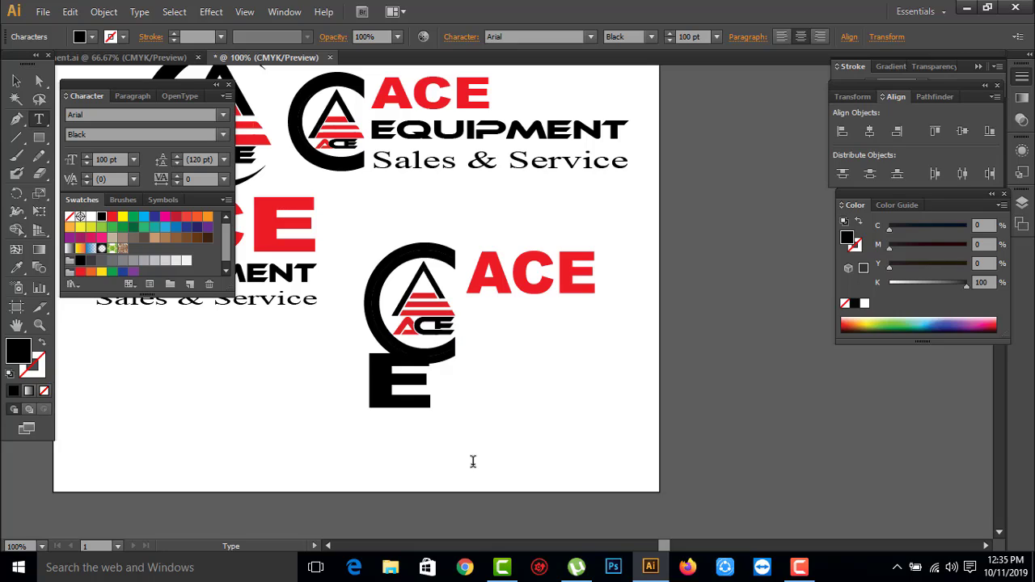
pyautogui.press('BackSpace')
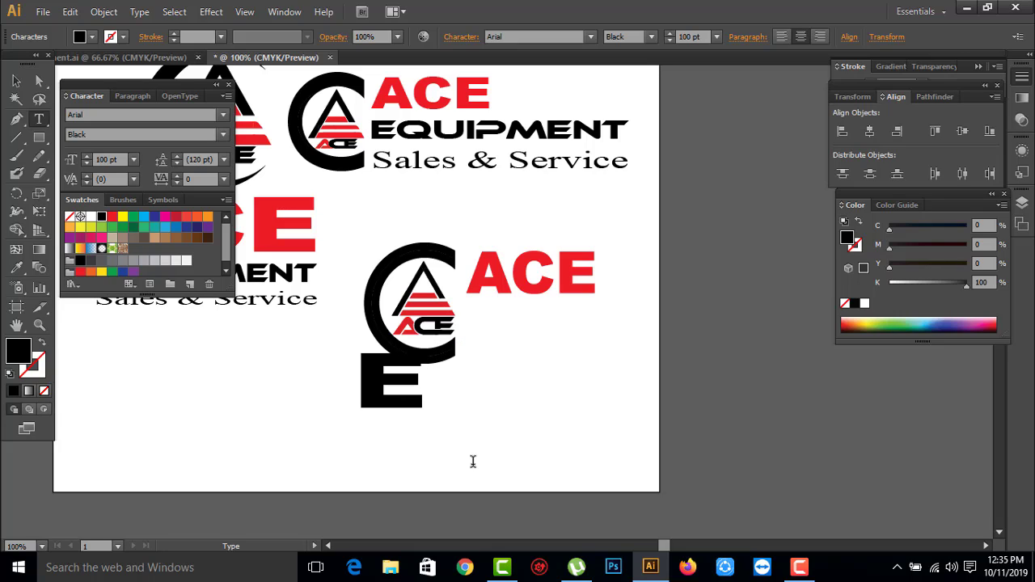
pyautogui.press('BackSpace')
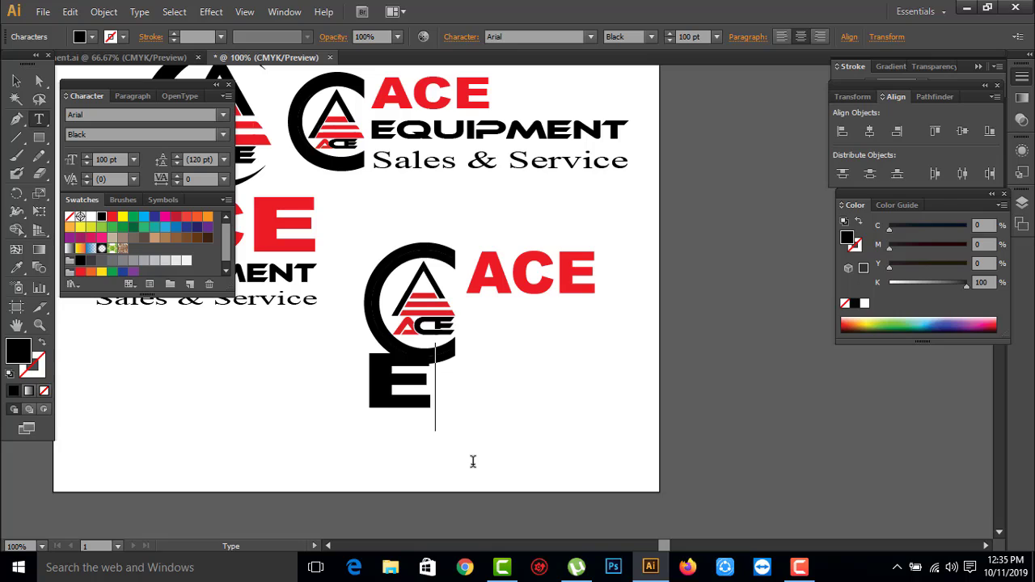
pyautogui.write('Q')
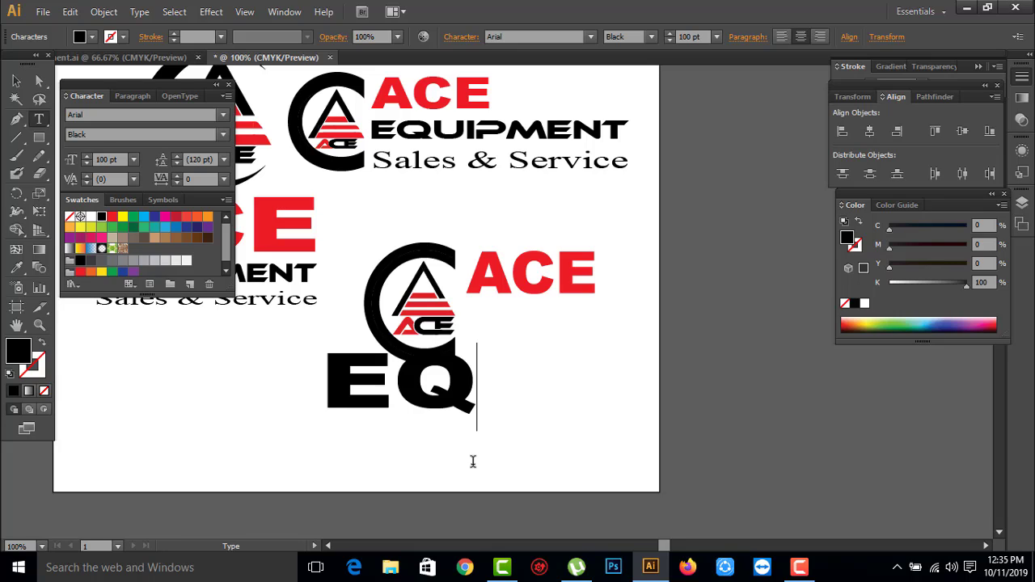
pyautogui.write('U')
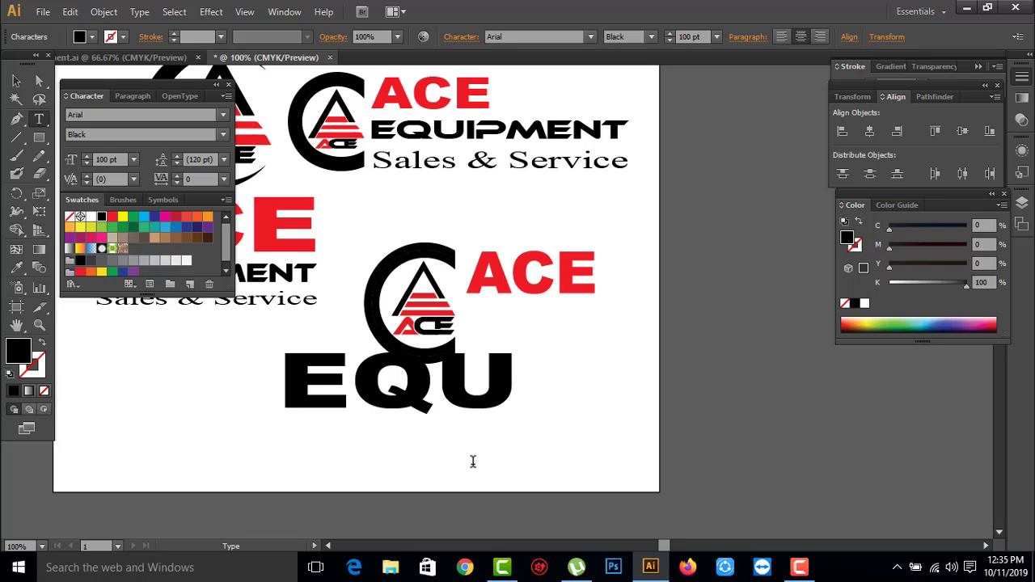
pyautogui.write('IP')
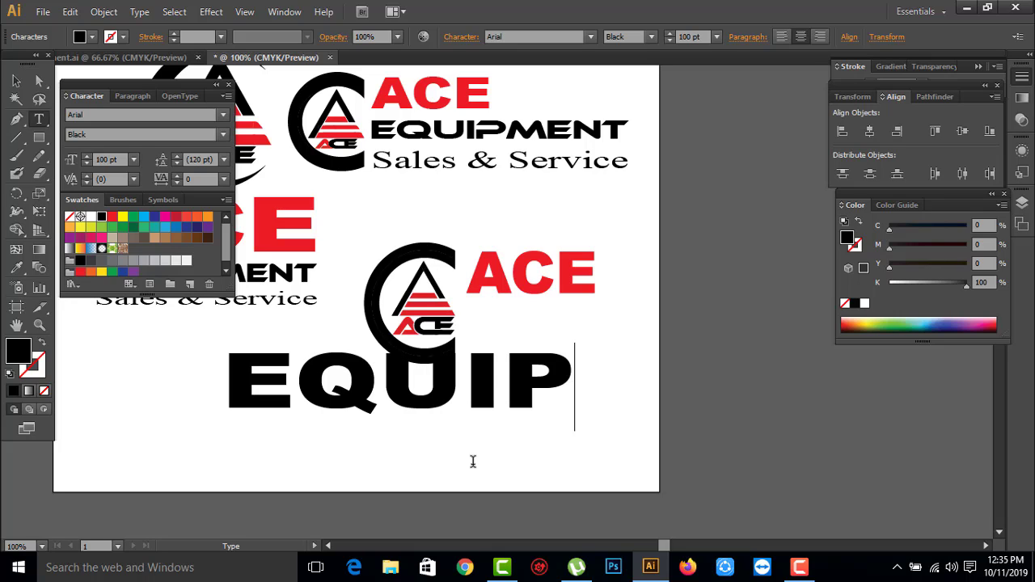
pyautogui.write('MENT')
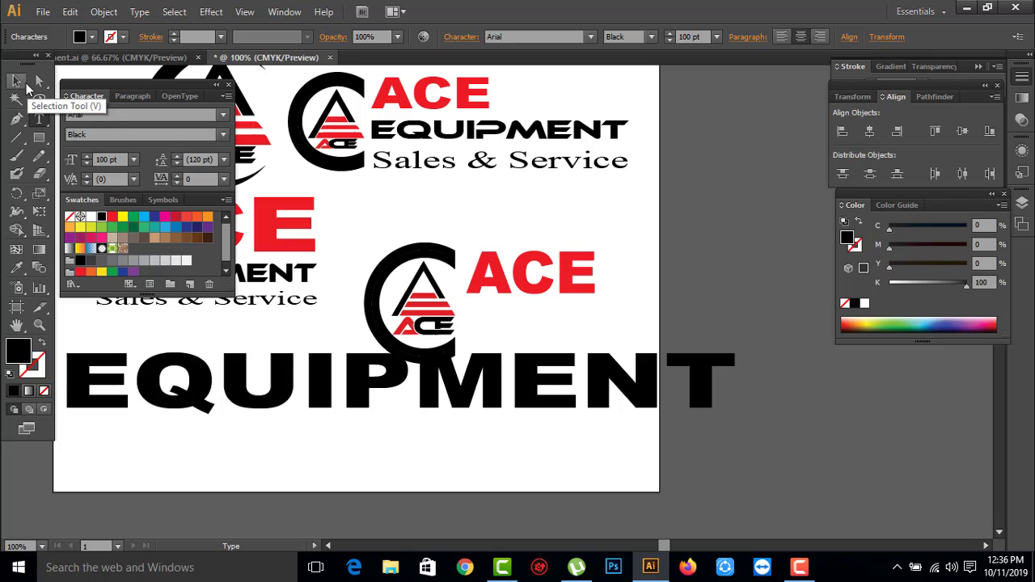
pyautogui.click(17, 81)
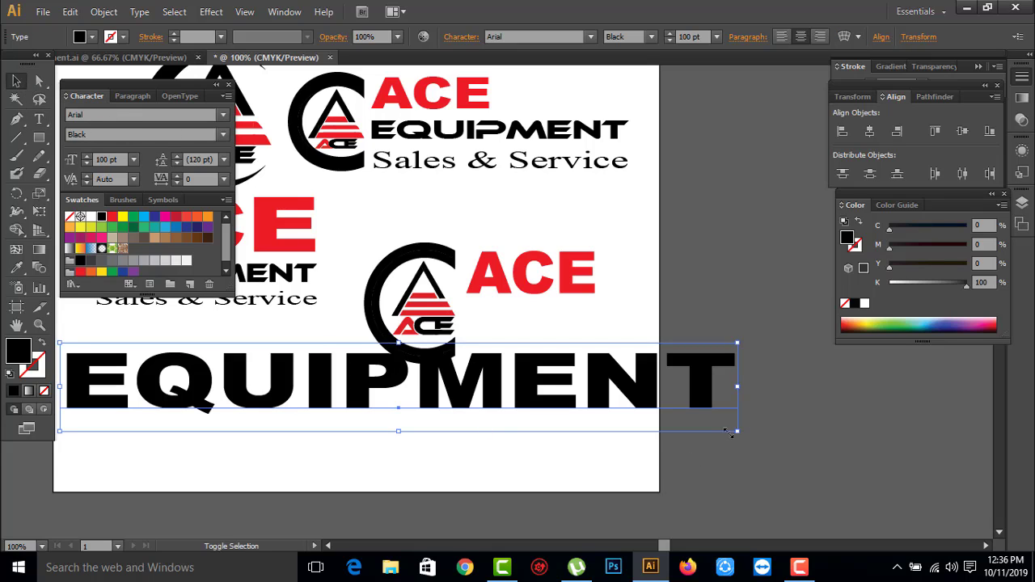
# Step: Shrink EQUIPMENT to about 43 pt under the emblem and ACE, and set it in regular Ethnocentric
pyautogui.moveTo(735, 432); pyautogui.dragTo(546, 405)
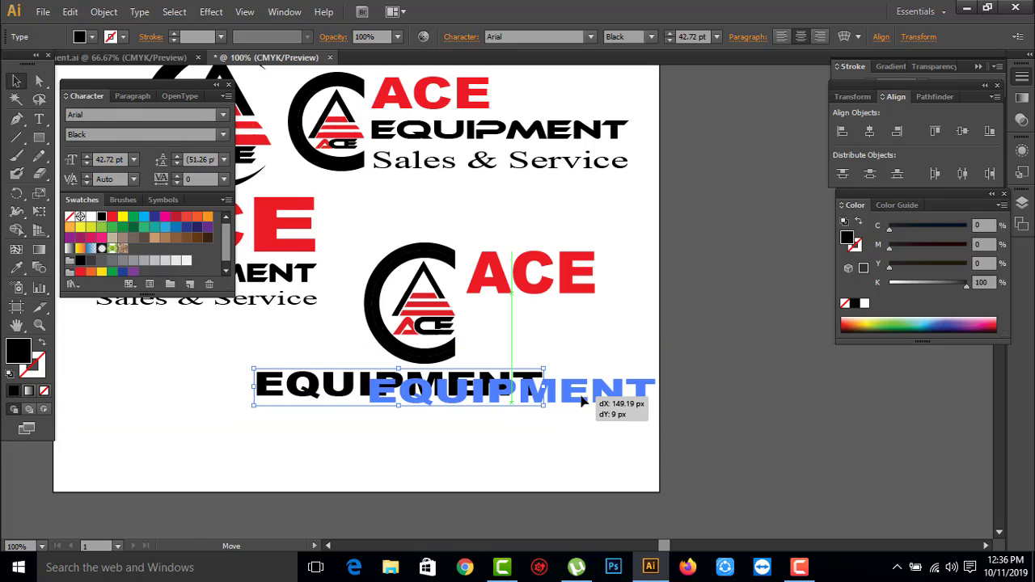
pyautogui.moveTo(468, 393); pyautogui.dragTo(581, 402)
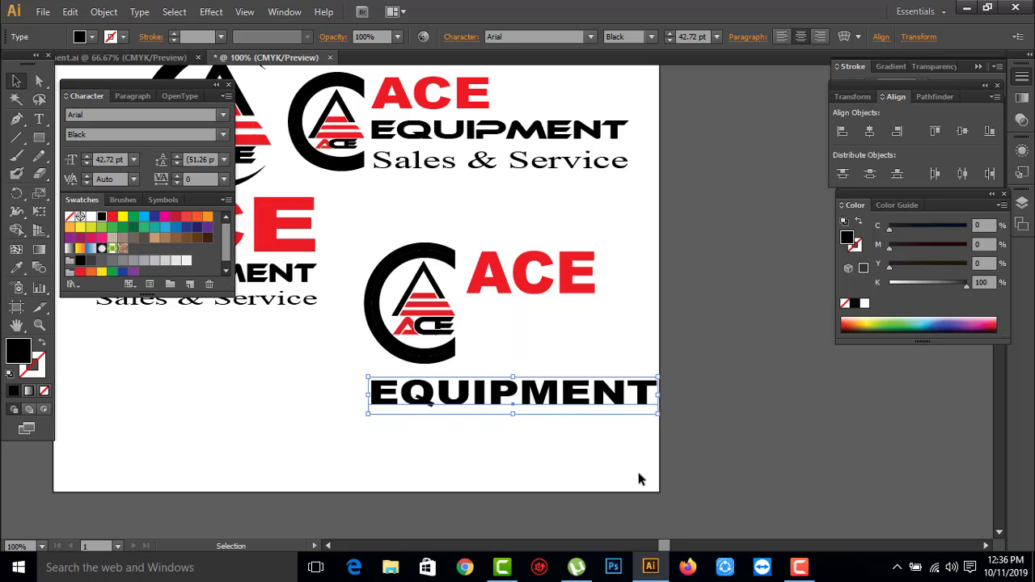
pyautogui.click(538, 38)
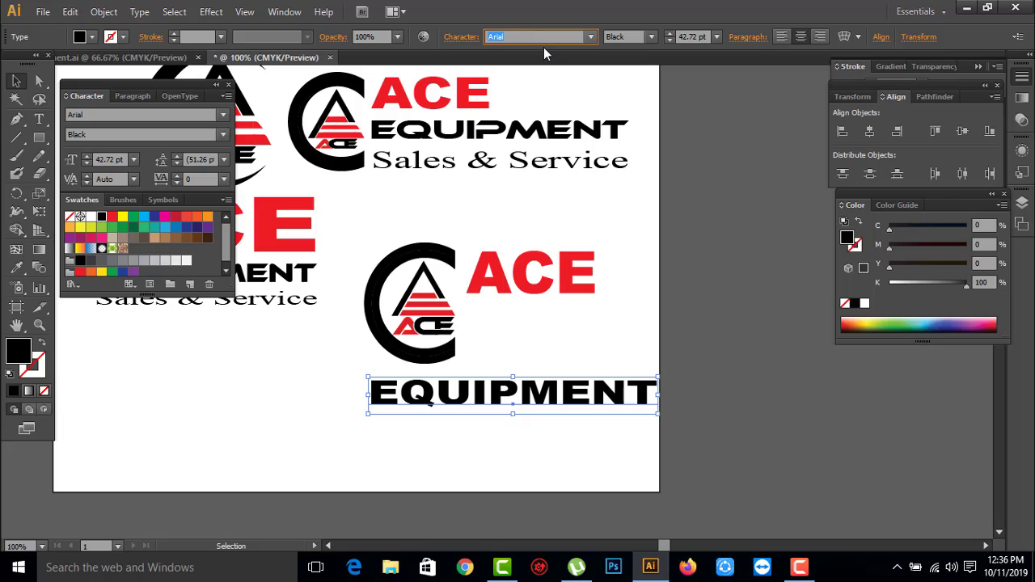
pyautogui.write('EthnocentricRg-Italic')
pyautogui.press('Return')
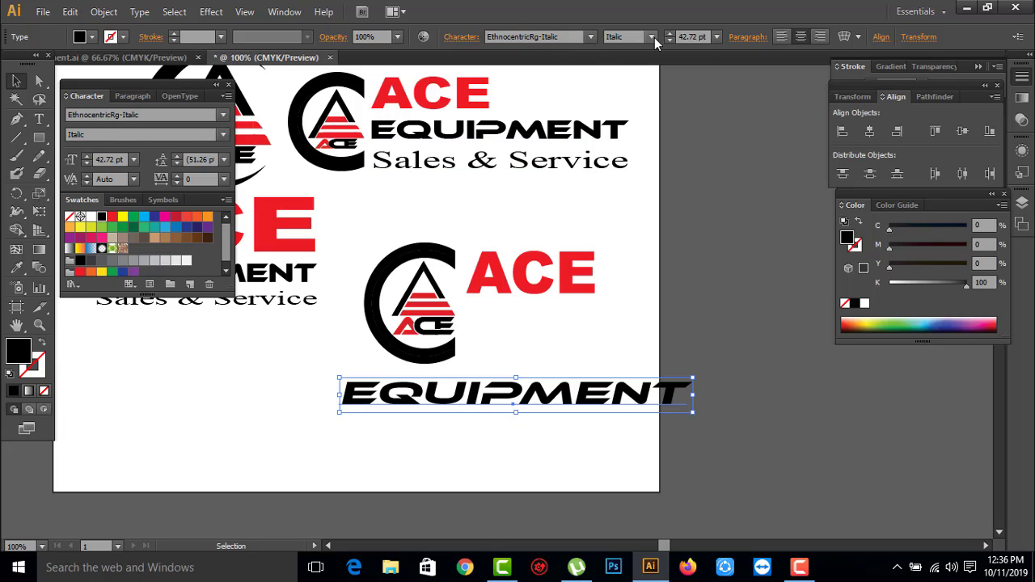
pyautogui.click(590, 37)
pyautogui.click(548, 71)
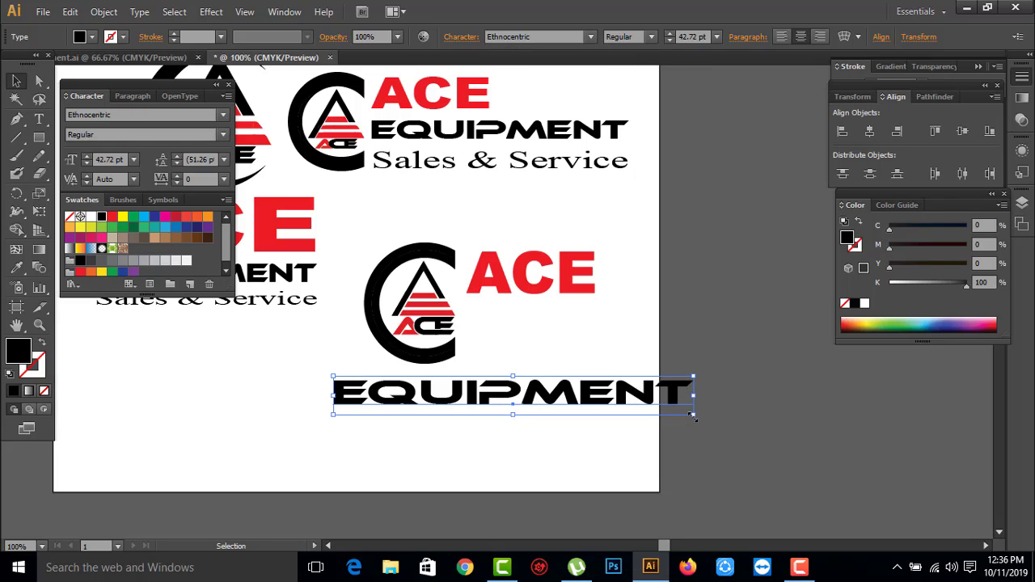
# Step: Undo a trial resize of EQUIPMENT, then convert the EQUIPMENT lettering to outlines
pyautogui.moveTo(693, 415)
pyautogui.mouseDown()
pyautogui.moveTo(582, 403)
pyautogui.moveTo(583, 310)
pyautogui.moveTo(712, 401)
pyautogui.mouseUp()
pyautogui.hotkey('ctrl', 'z')
pyautogui.click(612, 359)
pyautogui.click(594, 319)
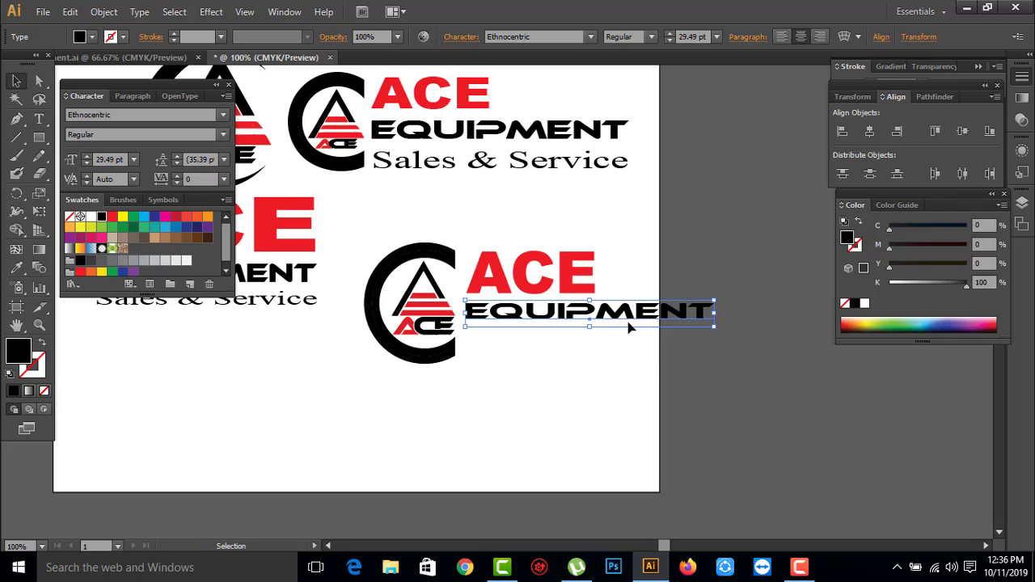
pyautogui.rightClick(621, 320)
pyautogui.click(668, 427)
pyautogui.click(572, 372)
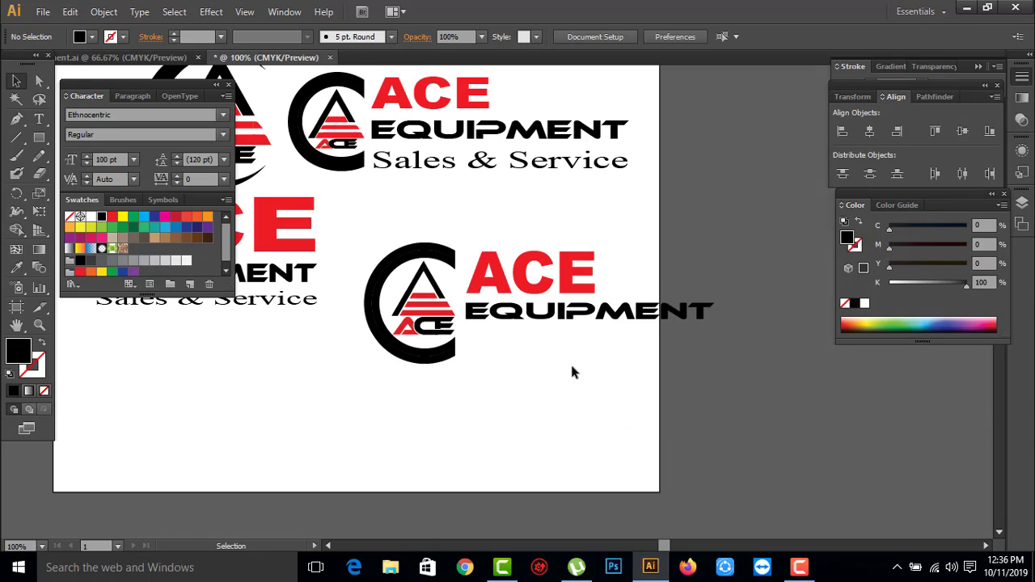
# Step: Zoom in on the new emblem and select only the outlined EQUIPMENT lettering
pyautogui.moveTo(408, 181); pyautogui.dragTo(639, 430)
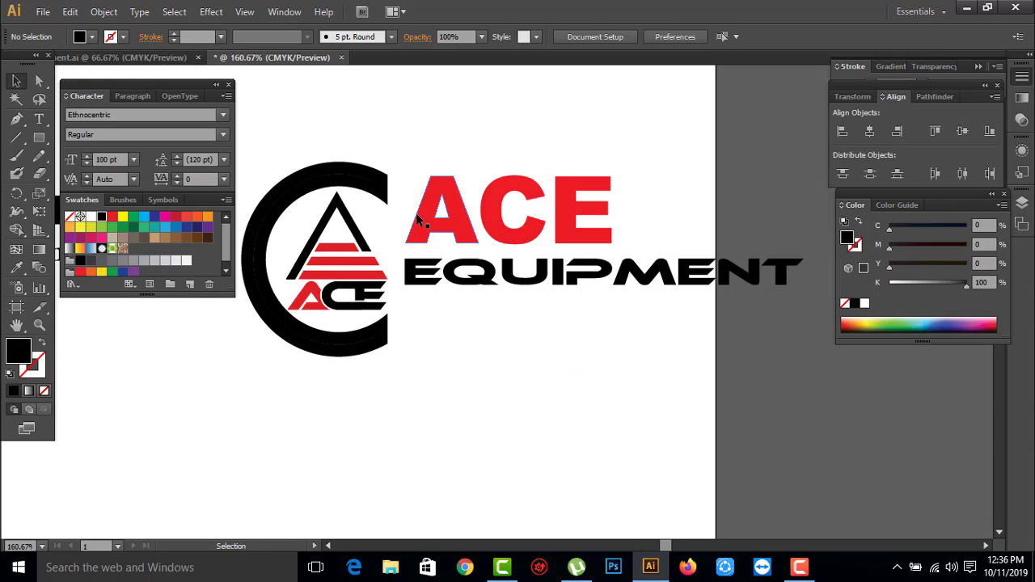
pyautogui.click(424, 216)
pyautogui.moveTo(488, 386); pyautogui.dragTo(437, 176)
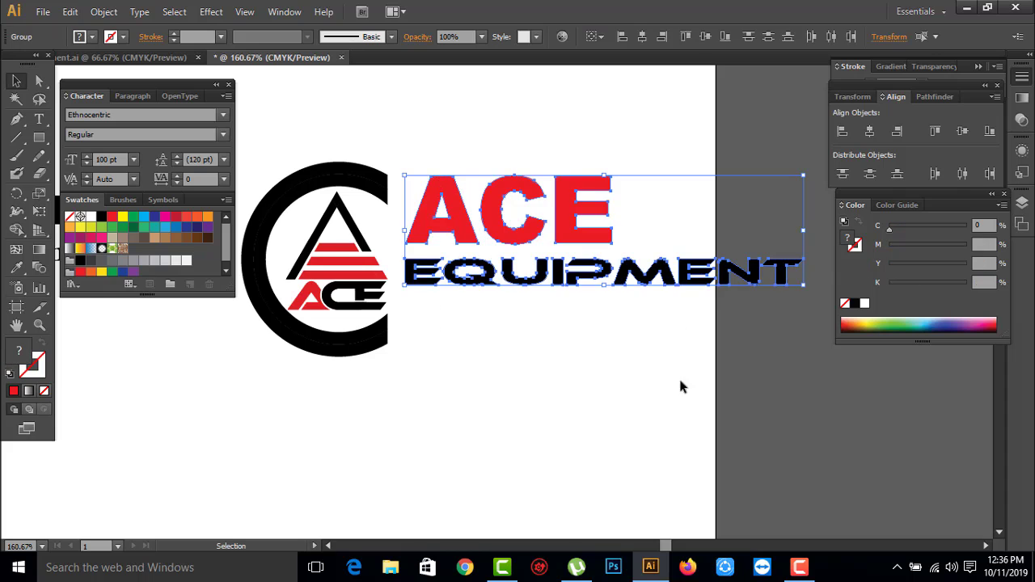
pyautogui.click(490, 305)
pyautogui.click(528, 283)
pyautogui.hotkey('ctrl', '-')
pyautogui.moveTo(677, 312); pyautogui.dragTo(621, 377)
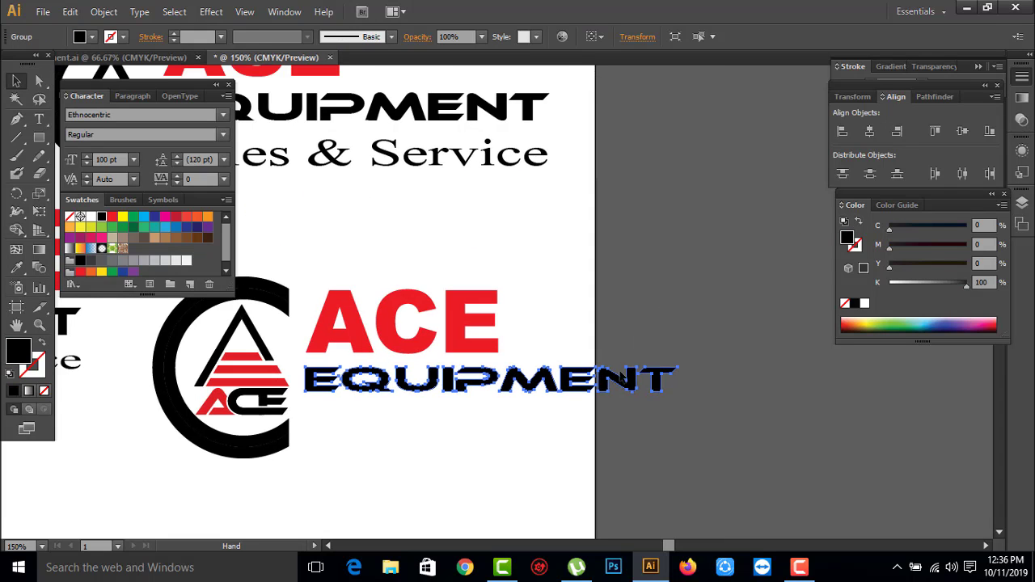
pyautogui.press('space')
# Step: Stretch EQUIPMENT wider and taller beneath ACE, showing all three logos afterwards
pyautogui.moveTo(681, 397); pyautogui.dragTo(716, 396)
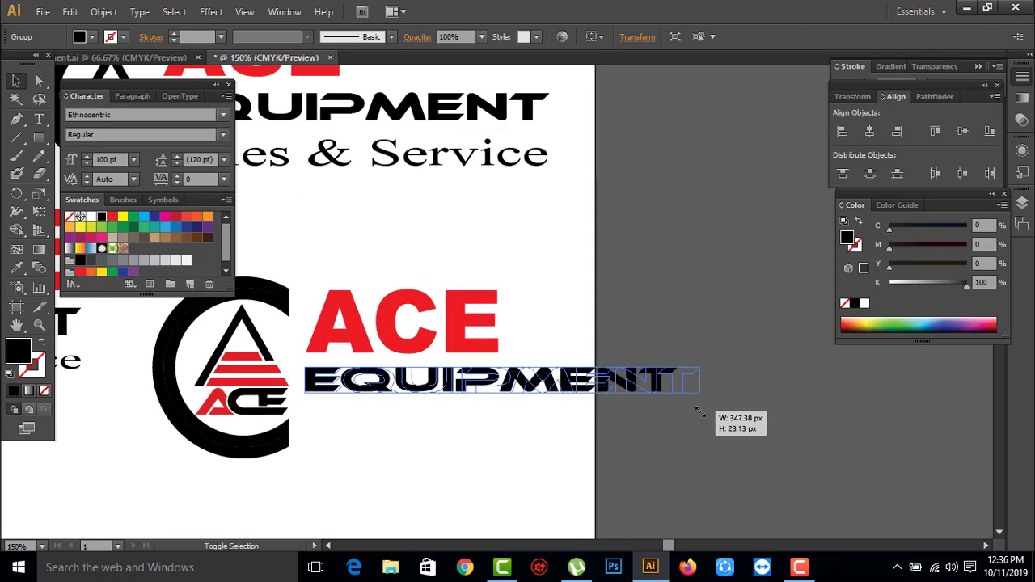
pyautogui.hscroll(-1, 529, 453)
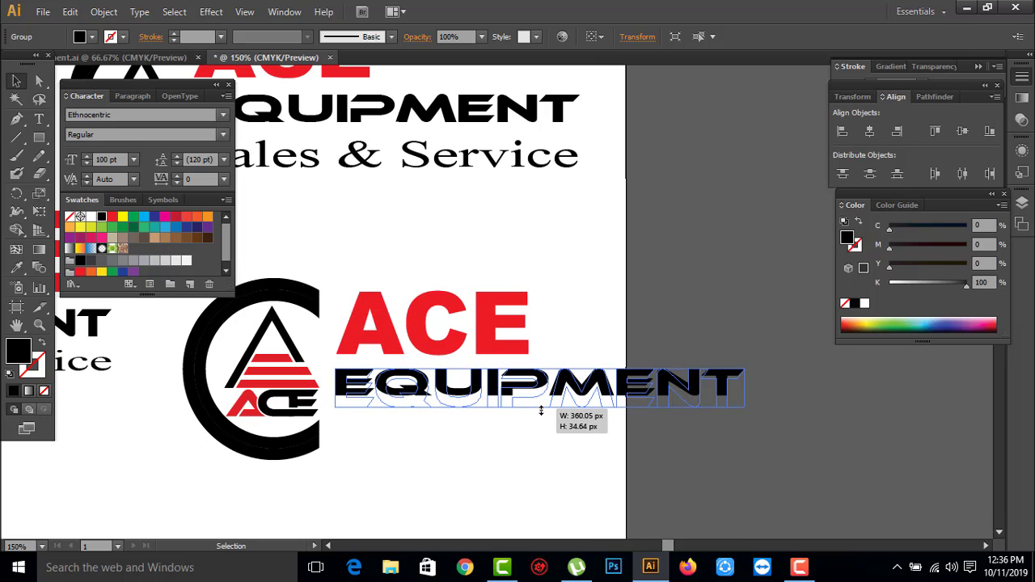
pyautogui.moveTo(542, 398); pyautogui.dragTo(544, 411)
pyautogui.click(561, 474)
pyautogui.keyDown('alt'); pyautogui.click(527, 436); pyautogui.keyUp('alt')
pyautogui.keyDown('alt'); pyautogui.click(527, 437); pyautogui.keyUp('alt')
pyautogui.moveTo(471, 317)
pyautogui.mouseDown()
pyautogui.moveTo(527, 411)
pyautogui.moveTo(513, 342)
pyautogui.mouseUp()
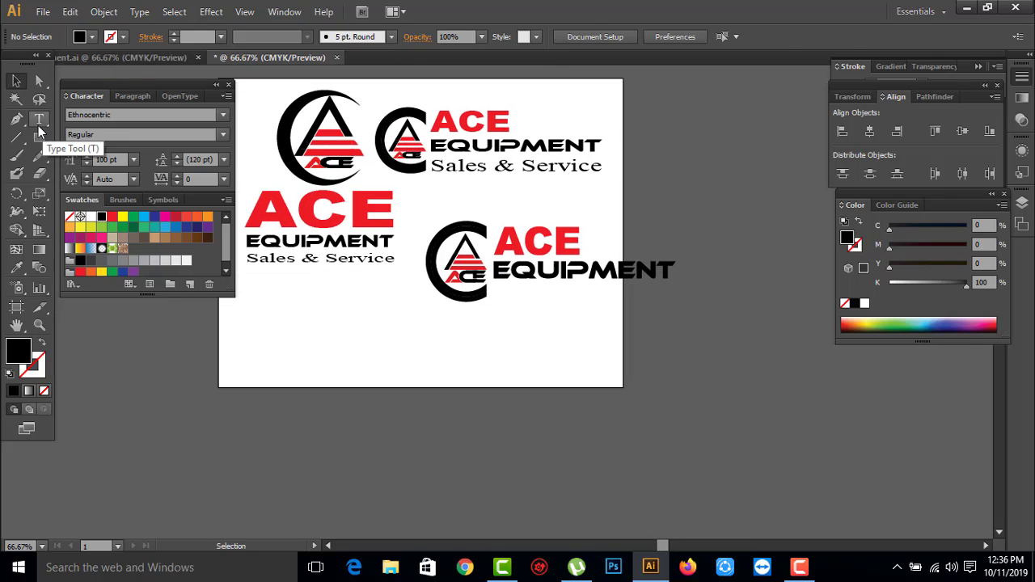
# Step: Add a SALES & SERVICE text line below the new emblem
pyautogui.click(39, 118)
pyautogui.click(434, 343)
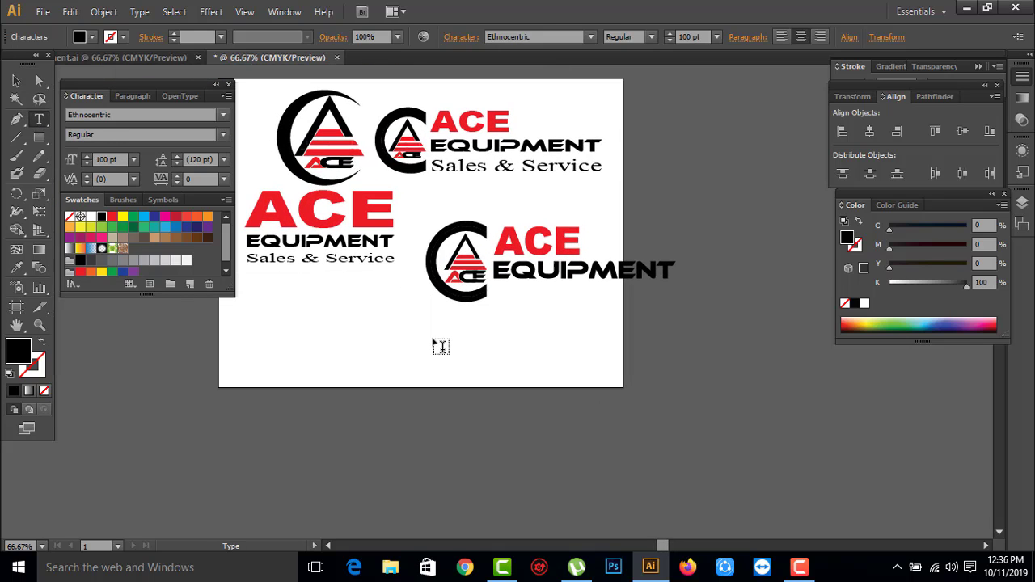
pyautogui.write('S')
pyautogui.hotkey('ctrl', 'z')
pyautogui.write('SALE')
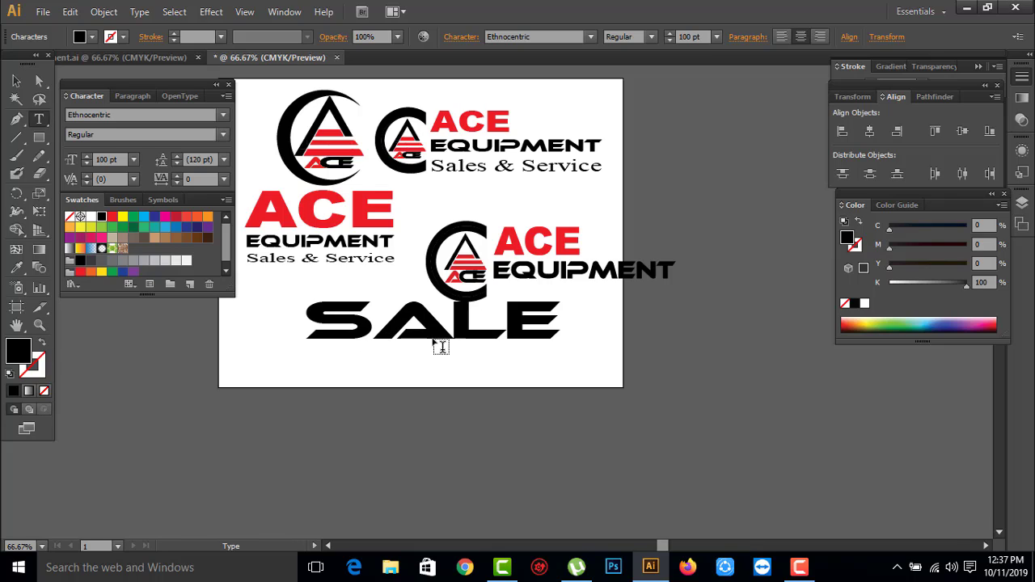
pyautogui.write('S')
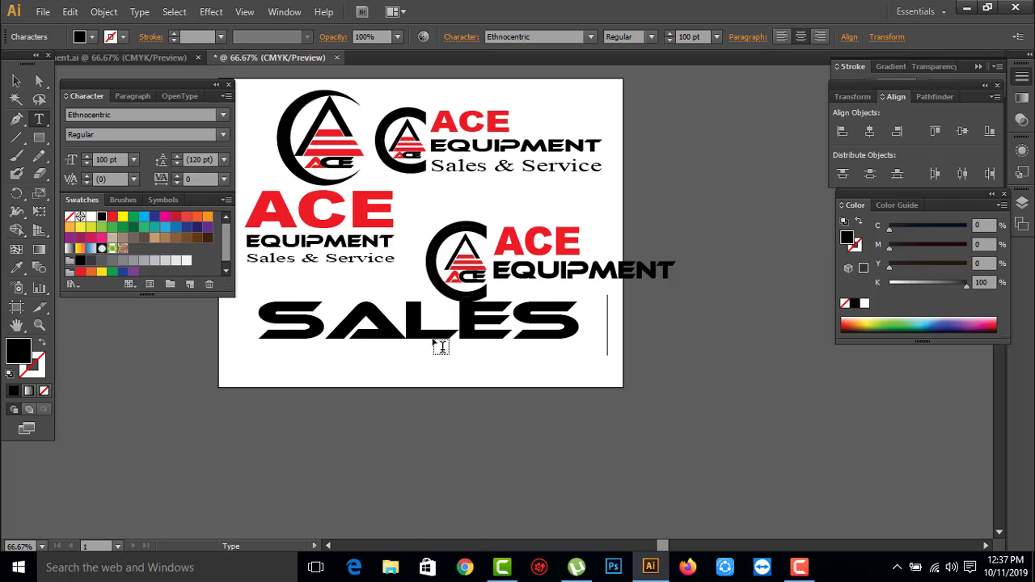
pyautogui.write(' & SERVI')
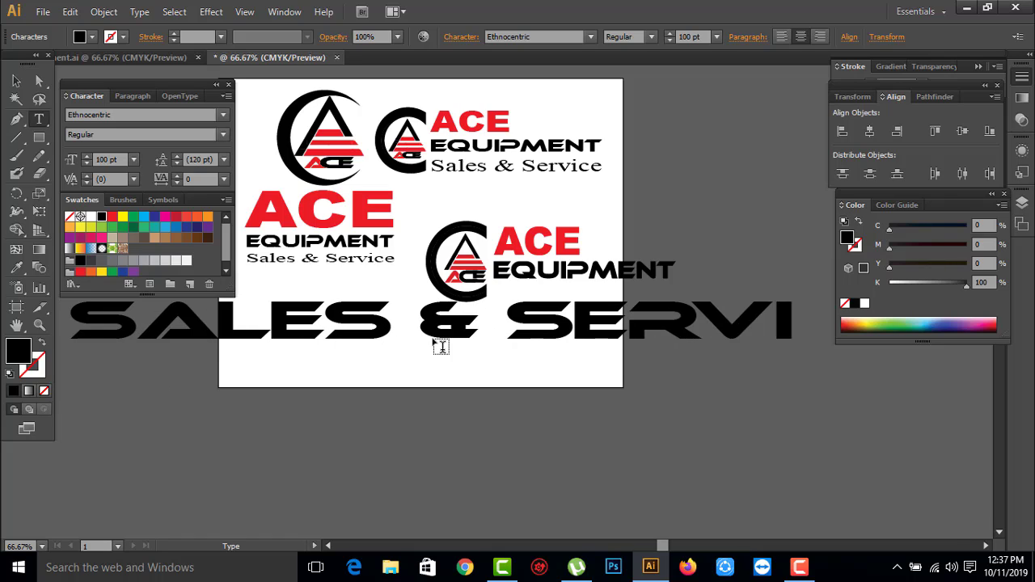
pyautogui.write('CE')
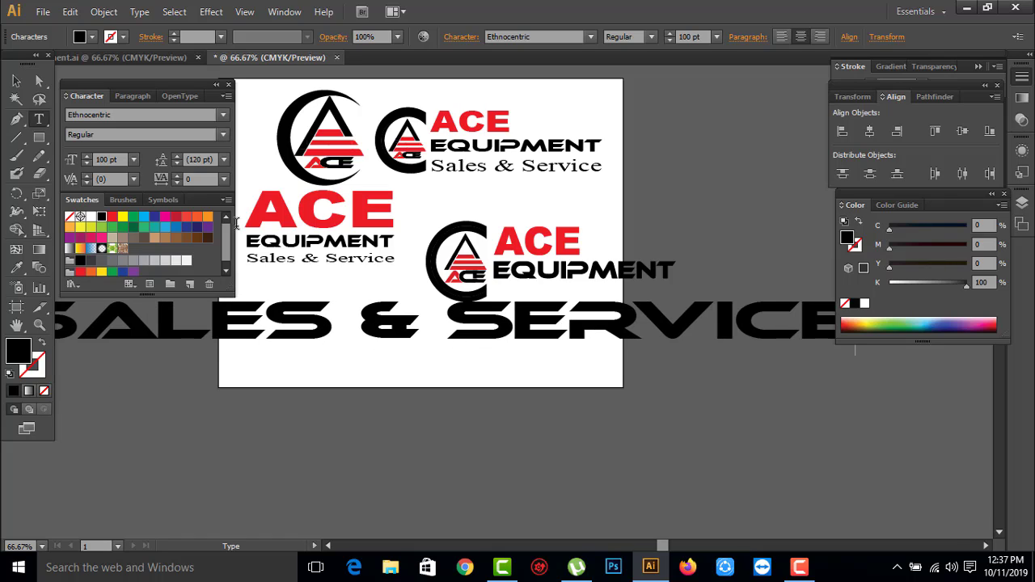
pyautogui.click(16, 82)
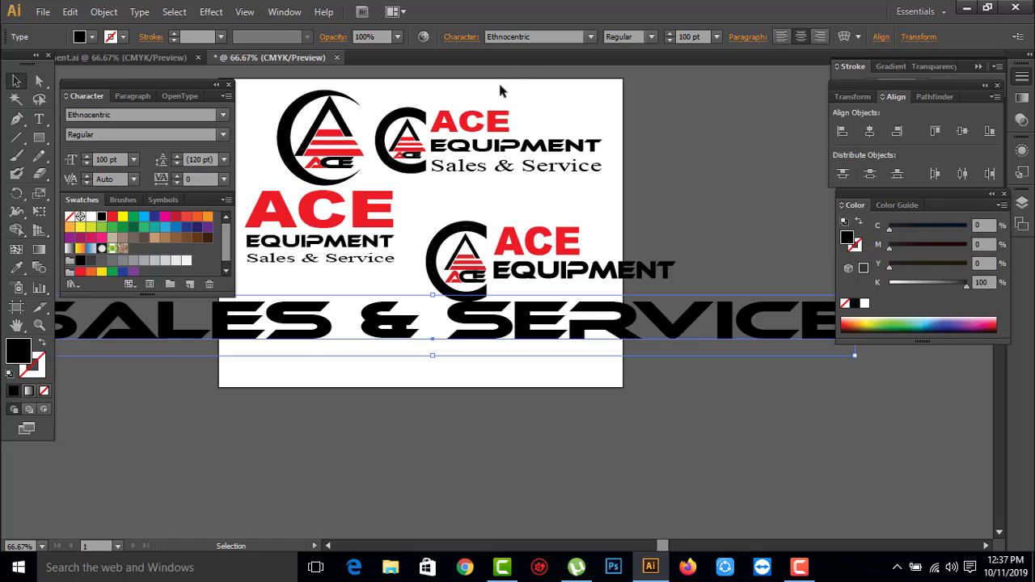
# Step: Change the SALES & SERVICE font, shrink it to about 57 pt, and convert it to outlines
pyautogui.click(537, 37)
pyautogui.write('Tahoma')
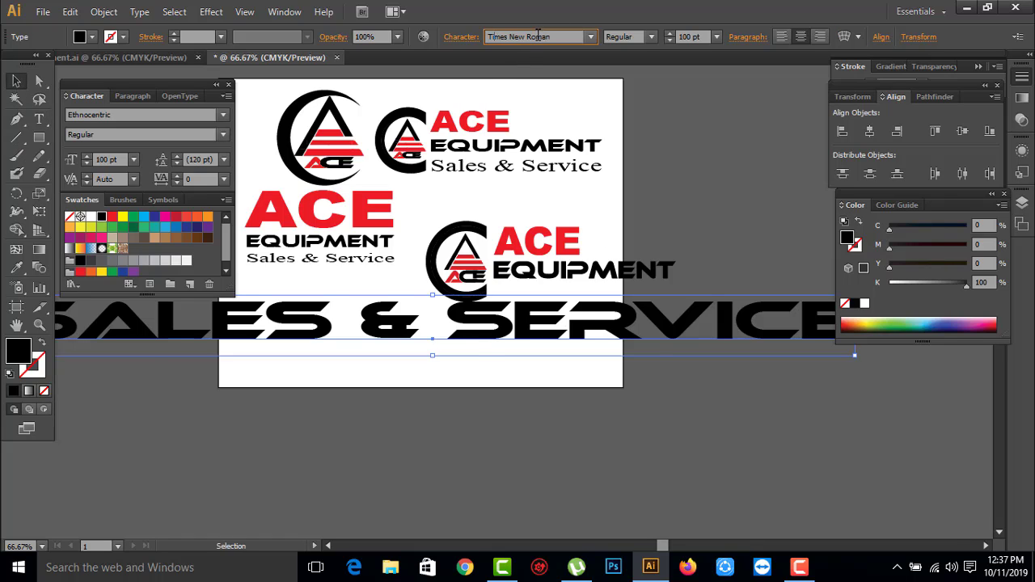
pyautogui.press('Return')
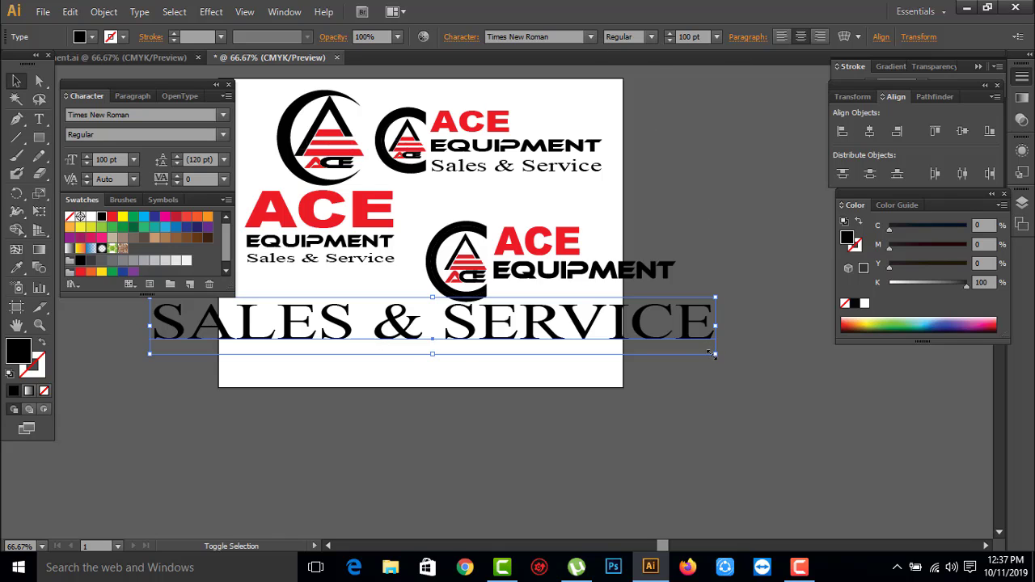
pyautogui.moveTo(713, 353); pyautogui.dragTo(597, 341)
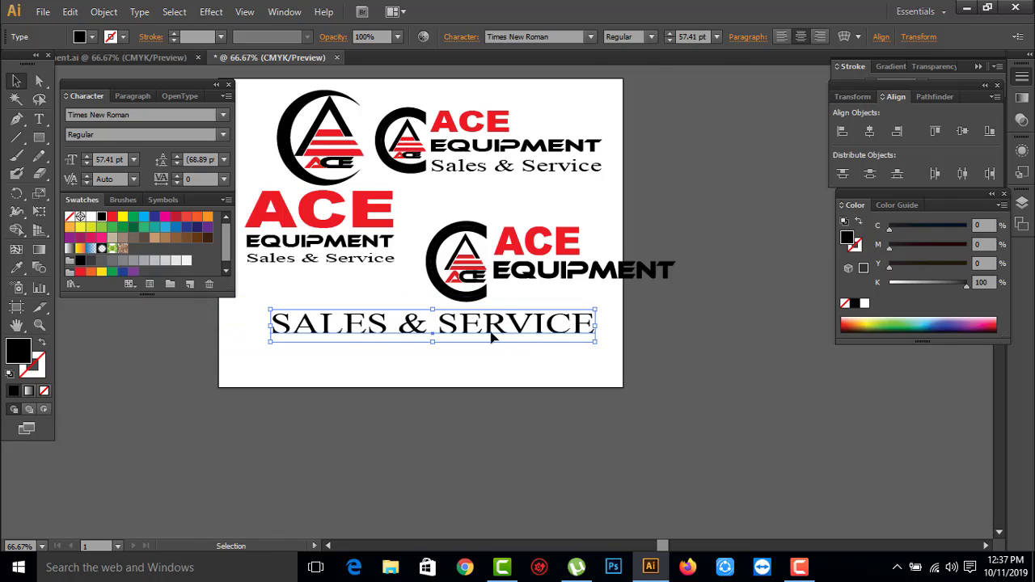
pyautogui.rightClick(490, 386)
pyautogui.click(526, 432)
# Step: Scale the outlined SALES & SERVICE down and position it under EQUIPMENT
pyautogui.moveTo(512, 331); pyautogui.dragTo(734, 335)
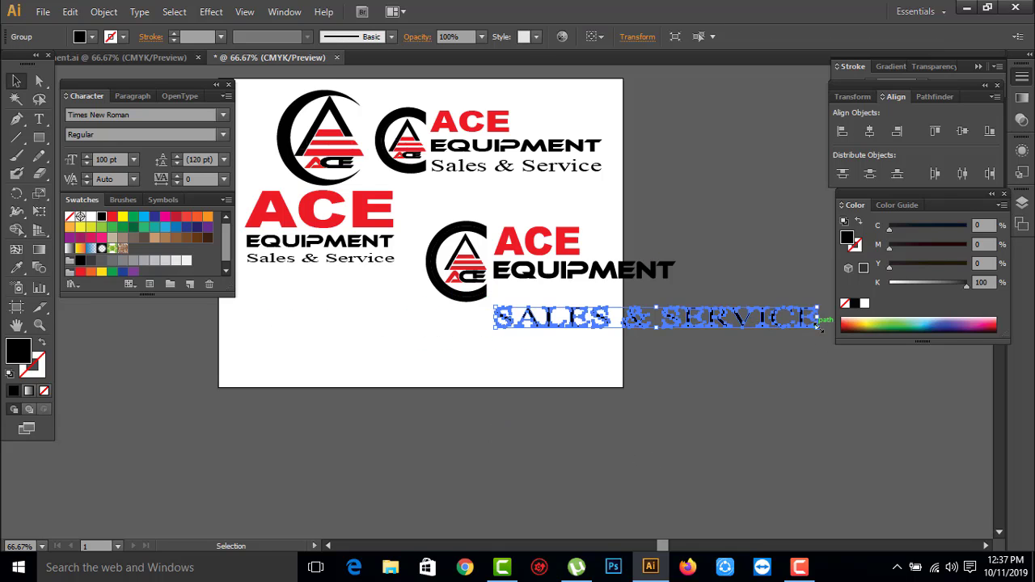
pyautogui.moveTo(809, 330); pyautogui.dragTo(745, 325)
pyautogui.moveTo(657, 320); pyautogui.dragTo(581, 293)
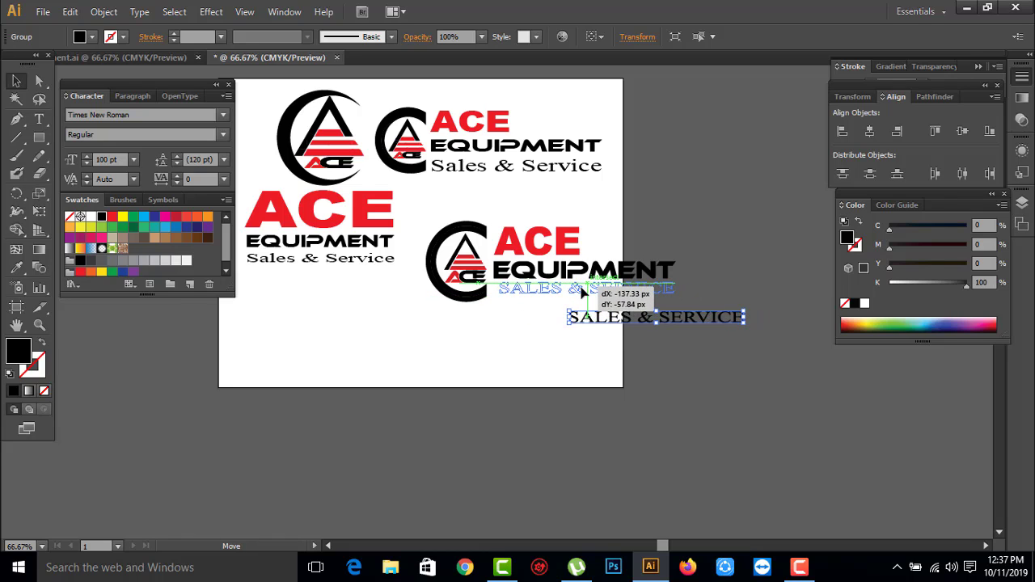
pyautogui.moveTo(581, 293); pyautogui.dragTo(582, 293)
# Step: Widen SALES & SERVICE to match EQUIPMENT and left-align ACE, EQUIPMENT and SALES & SERVICE
pyautogui.click(574, 354)
pyautogui.scroll(3, 581, 294)
pyautogui.moveTo(620, 321)
pyautogui.mouseDown()
pyautogui.moveTo(525, 379)
pyautogui.moveTo(504, 379)
pyautogui.mouseUp()
pyautogui.click(698, 327)
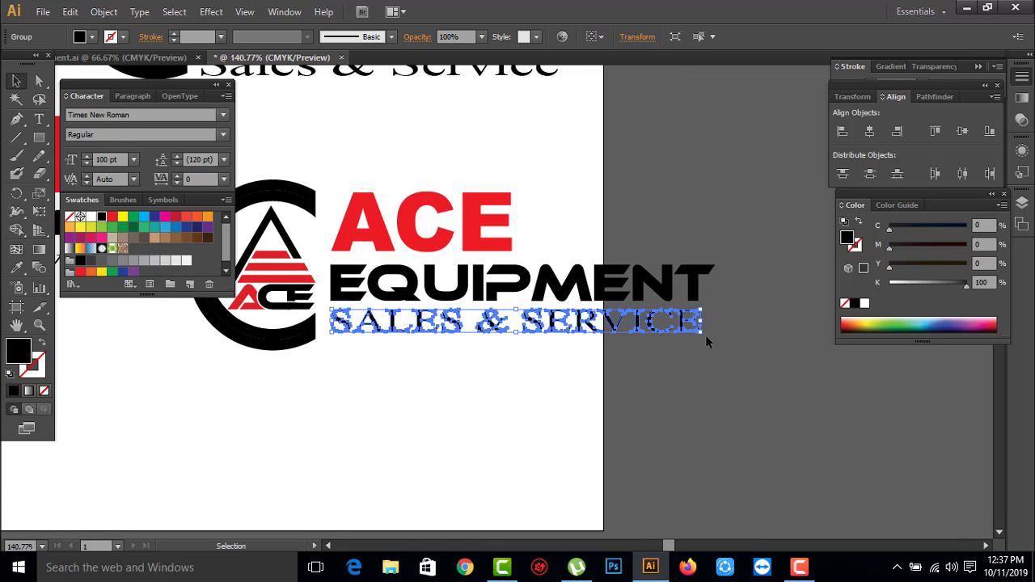
pyautogui.moveTo(700, 331); pyautogui.dragTo(712, 340)
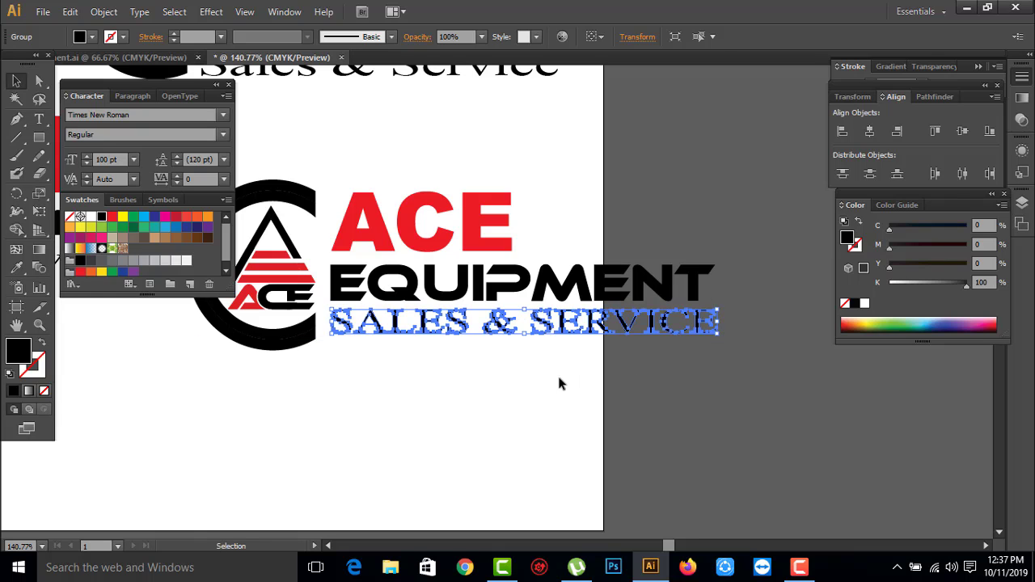
pyautogui.moveTo(536, 429); pyautogui.dragTo(429, 123)
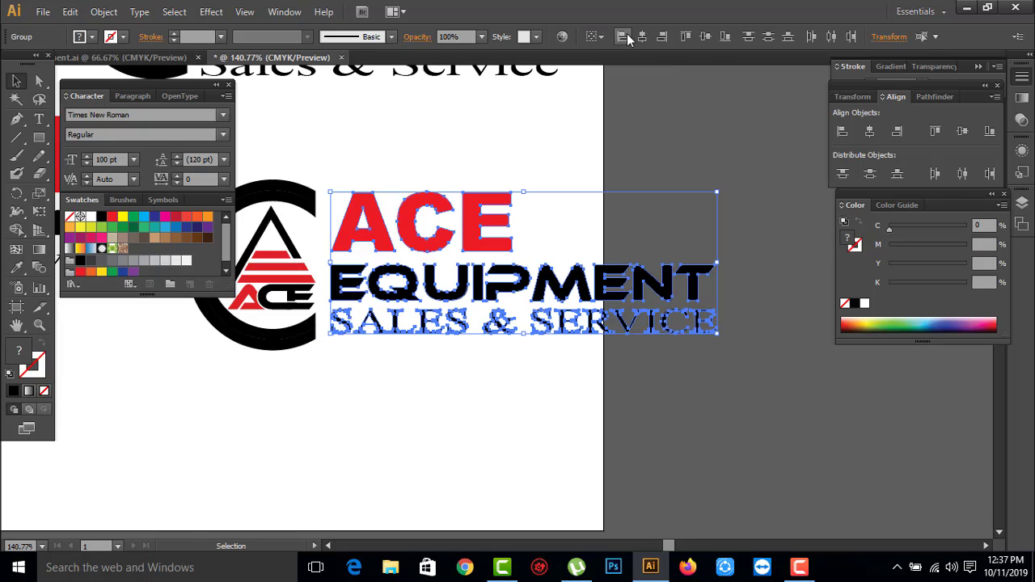
pyautogui.click(622, 38)
pyautogui.click(475, 381)
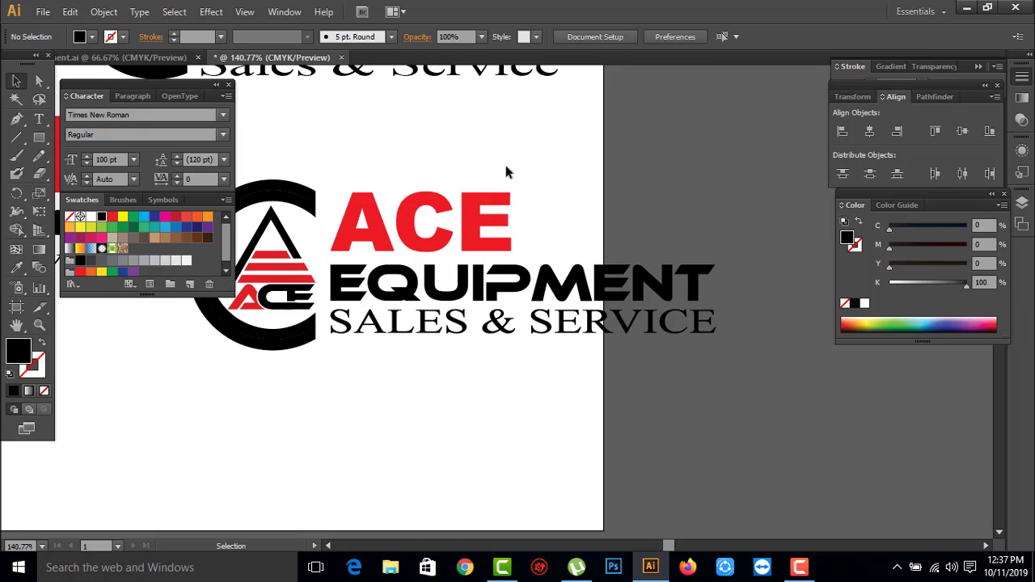
# Step: Nudge SALES & SERVICE into its final position under EQUIPMENT
pyautogui.hotkey('ctrl', '1')
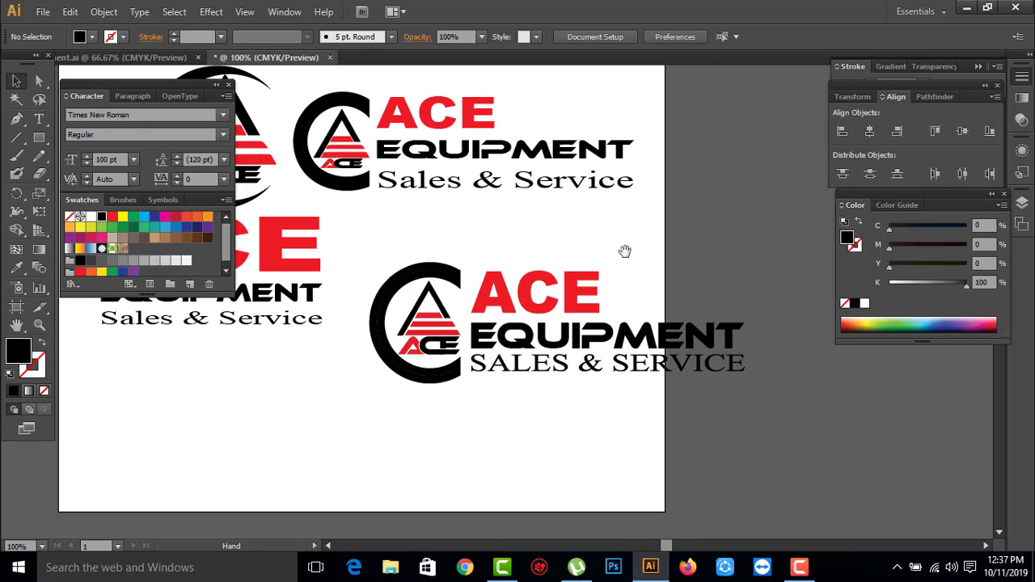
pyautogui.click(587, 365)
pyautogui.click(593, 394)
pyautogui.scroll(3, 593, 394)
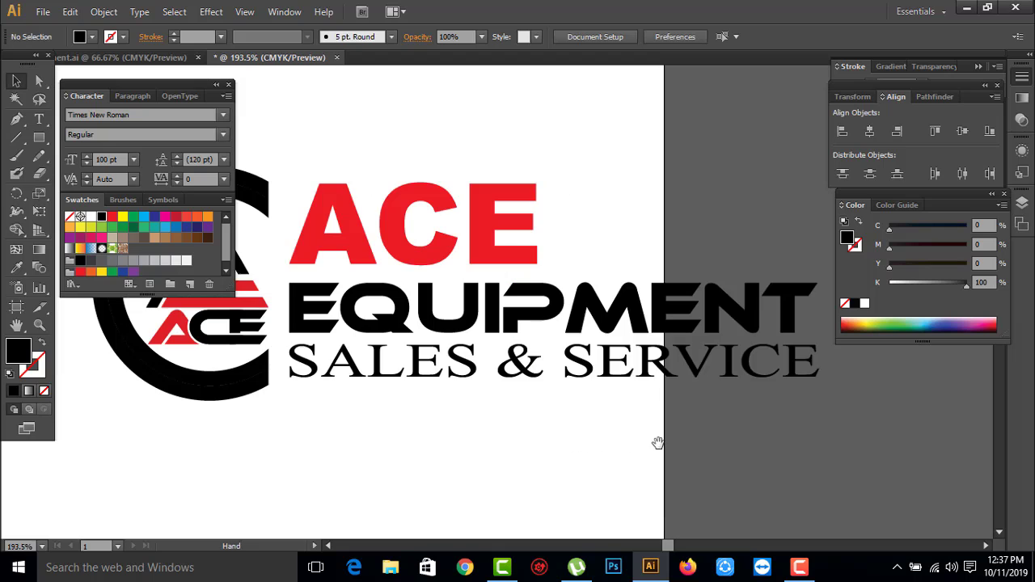
pyautogui.click(595, 373)
pyautogui.moveTo(591, 371); pyautogui.dragTo(589, 377)
pyautogui.click(530, 463)
# Step: Move the whole lower emblem logo down and to the left on the artboard
pyautogui.hotkey('ctrl', '1')
pyautogui.moveTo(490, 298)
pyautogui.mouseDown()
pyautogui.moveTo(511, 373)
pyautogui.moveTo(528, 372)
pyautogui.moveTo(577, 415)
pyautogui.mouseUp()
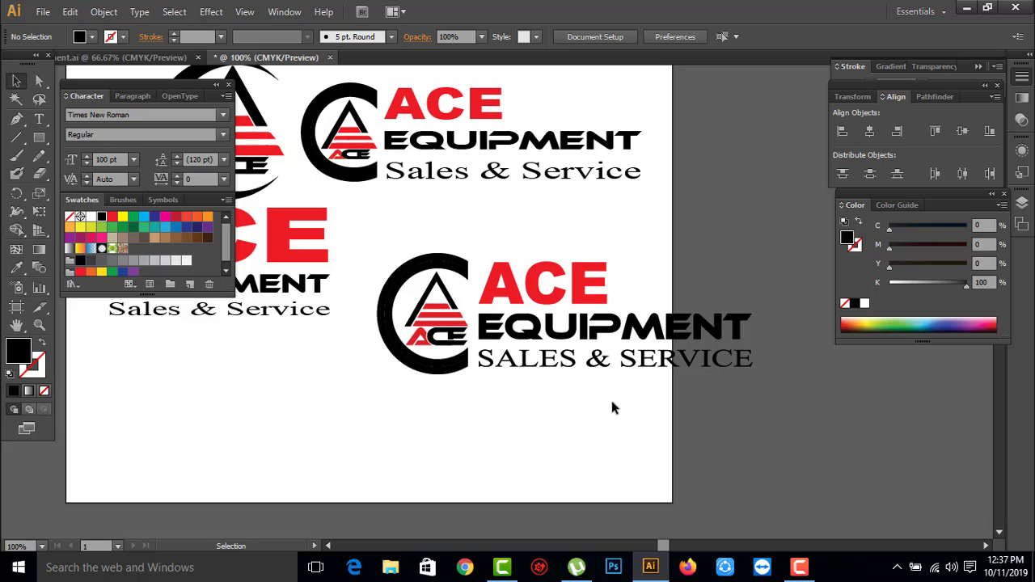
pyautogui.moveTo(671, 366); pyautogui.dragTo(383, 213)
pyautogui.moveTo(440, 259); pyautogui.dragTo(240, 357)
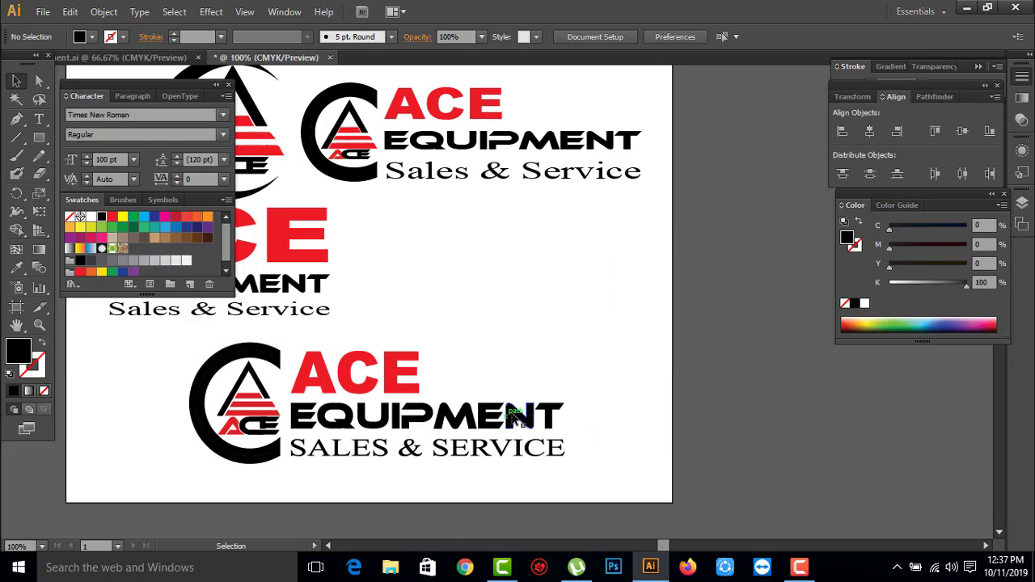
# Step: Pan and zoom out to 66.67% so the entire artboard is visible
pyautogui.moveTo(511, 417); pyautogui.dragTo(600, 237)
pyautogui.moveTo(650, 320); pyautogui.dragTo(606, 397)
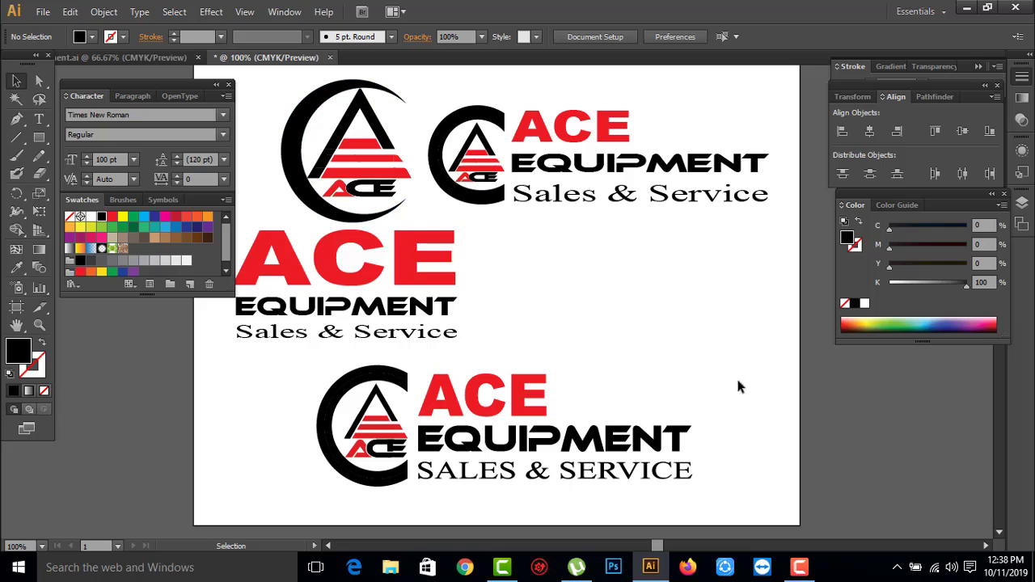
pyautogui.hotkey('ctrl', '-')
pyautogui.moveTo(652, 421); pyautogui.dragTo(501, 380)
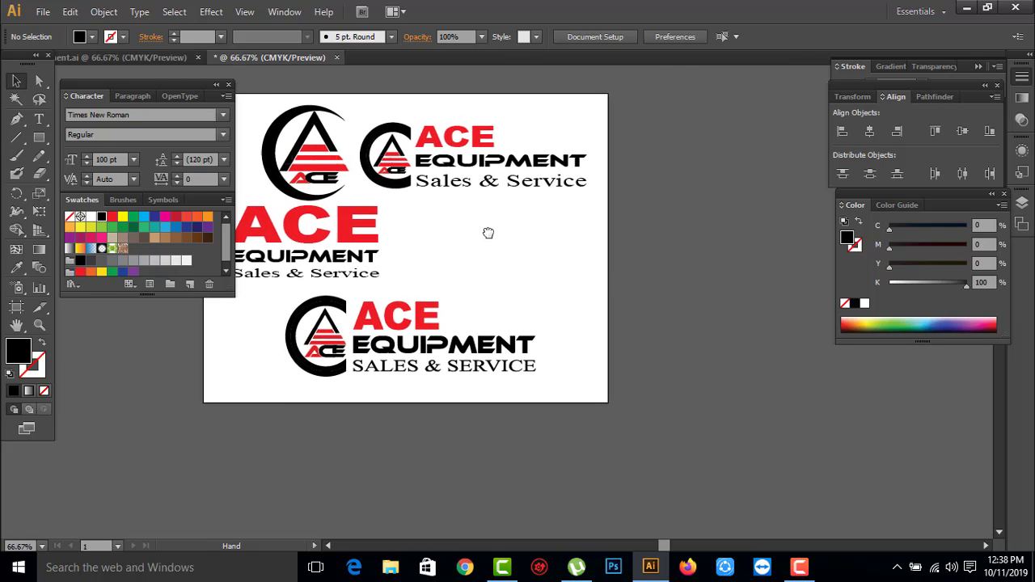
pyautogui.moveTo(489, 233); pyautogui.dragTo(497, 233)
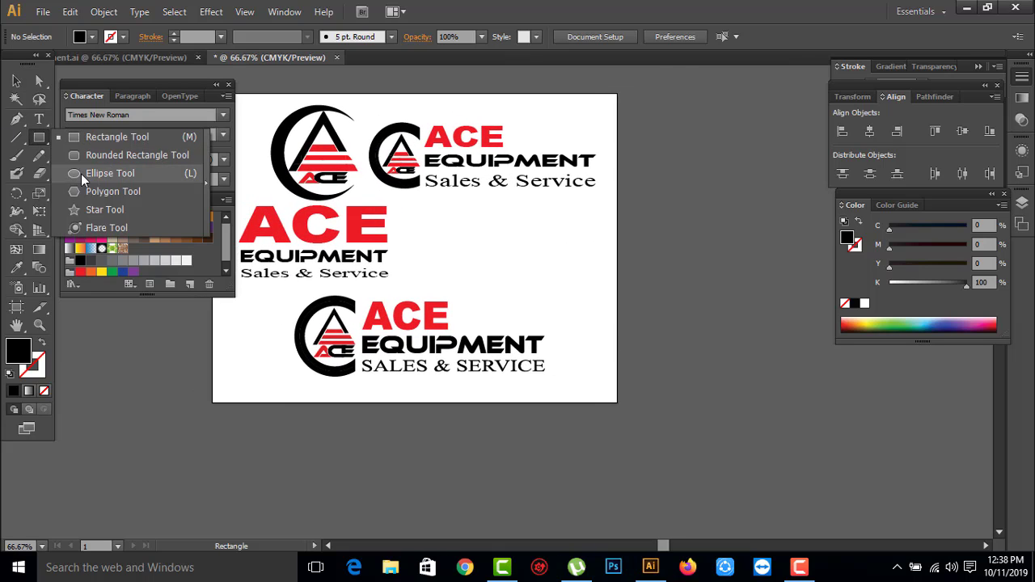
# Step: Draw a 100 px black circle, move it up-left, and duplicate it to the right
pyautogui.moveTo(39, 141); pyautogui.dragTo(89, 168)
pyautogui.click(552, 256)
pyautogui.click(499, 309)
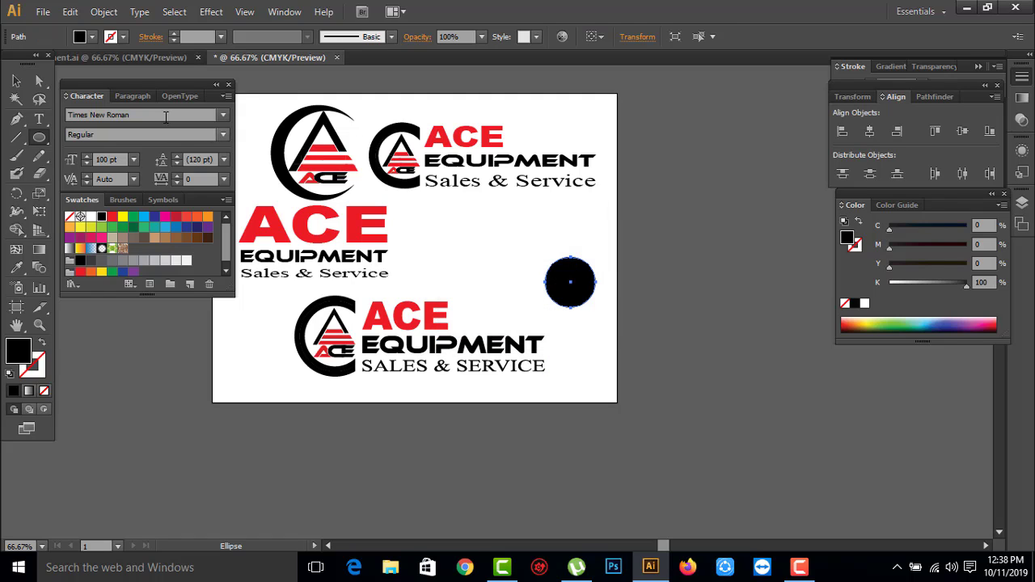
pyautogui.click(18, 81)
pyautogui.moveTo(561, 299); pyautogui.dragTo(494, 268)
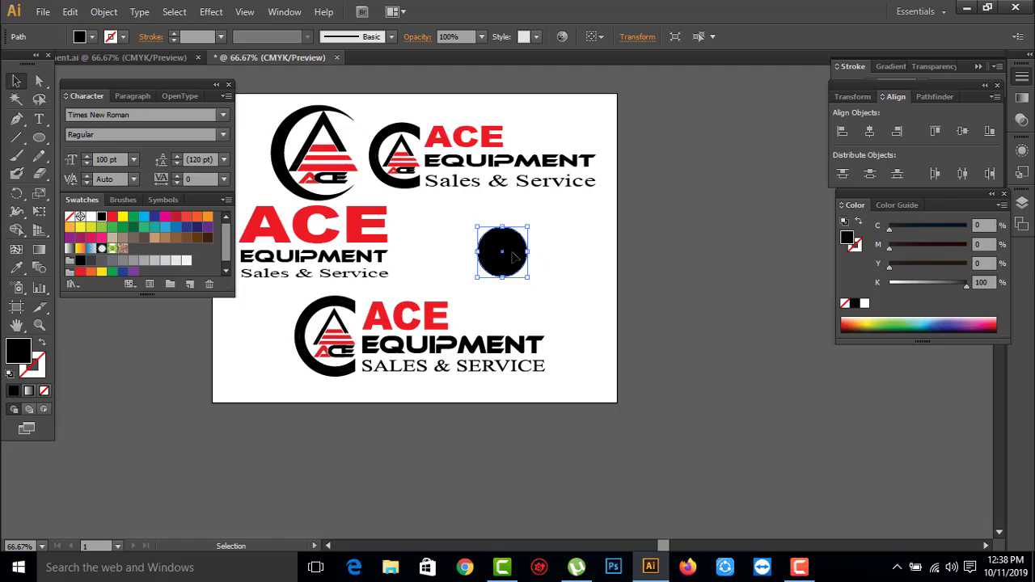
pyautogui.moveTo(515, 256); pyautogui.dragTo(556, 256)
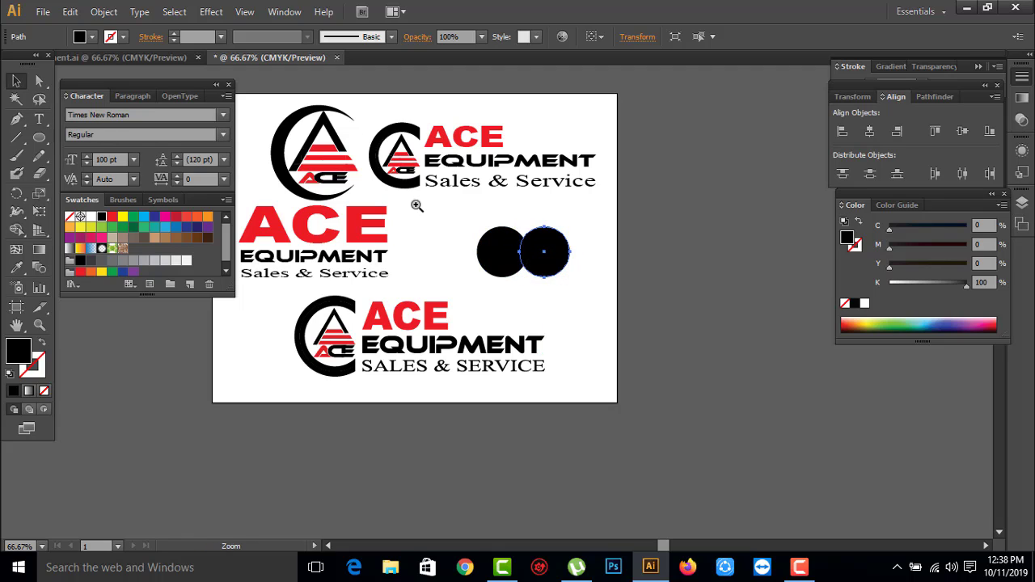
# Step: Slide the duplicate circle over the first, resize it, and select both circles
pyautogui.moveTo(416, 206); pyautogui.dragTo(600, 304)
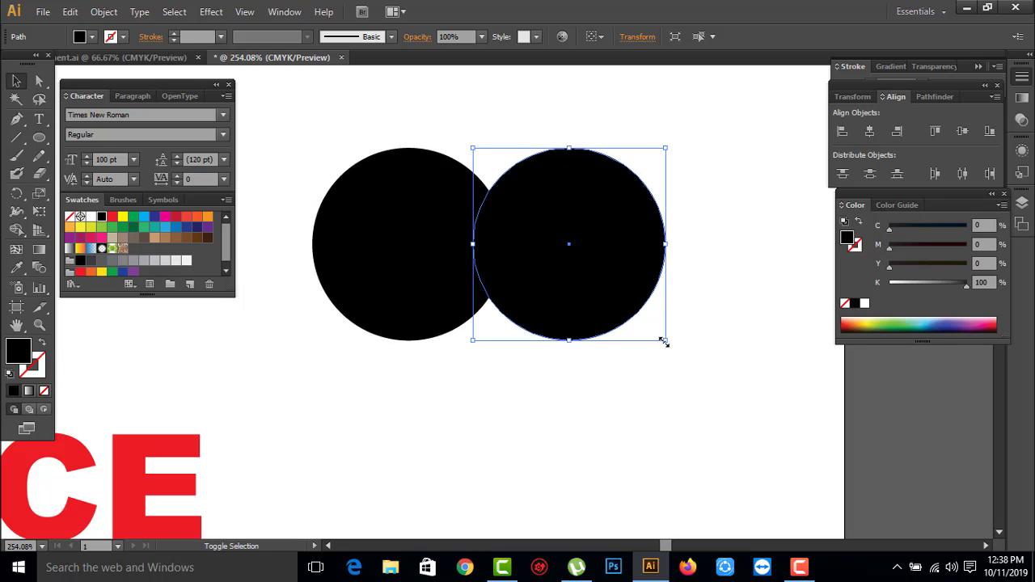
pyautogui.moveTo(663, 341); pyautogui.dragTo(651, 326)
pyautogui.moveTo(556, 253); pyautogui.dragTo(440, 257)
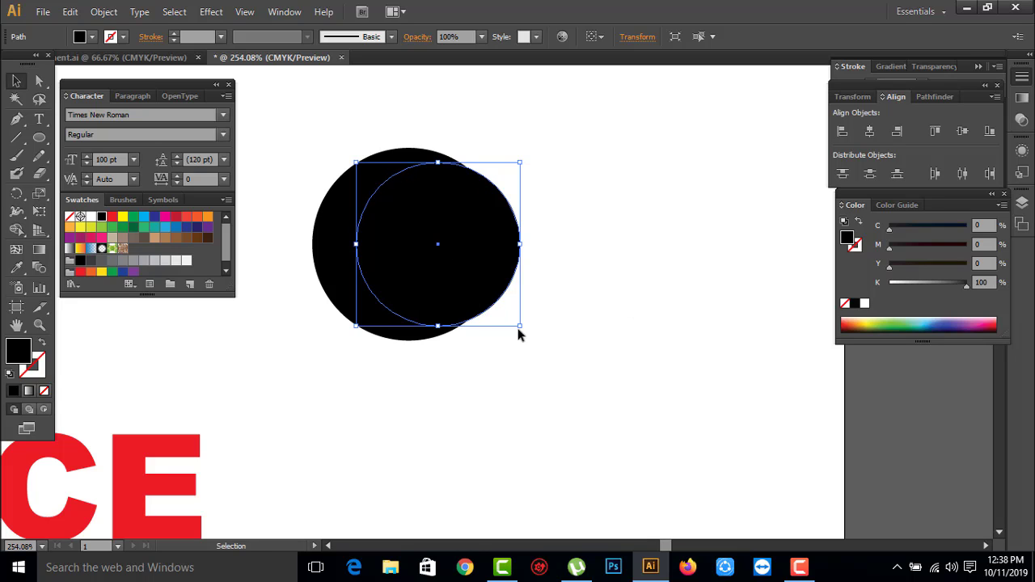
pyautogui.moveTo(519, 327)
pyautogui.mouseDown()
pyautogui.moveTo(526, 331)
pyautogui.moveTo(465, 287)
pyautogui.moveTo(475, 284)
pyautogui.mouseUp()
pyautogui.click(588, 369)
pyautogui.moveTo(588, 370); pyautogui.dragTo(361, 125)
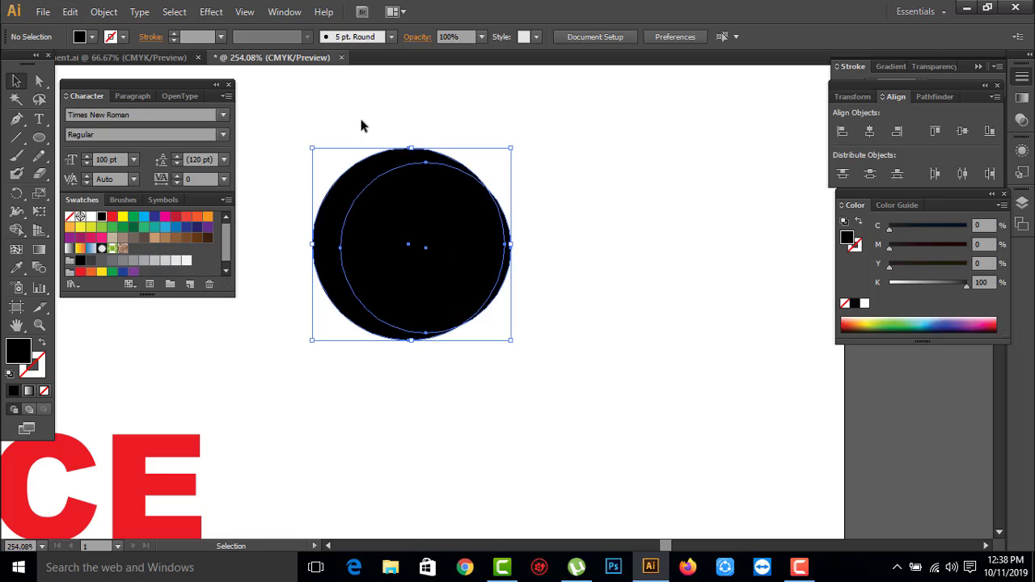
# Step: Divide the circles with Pathfinder, ungroup, and delete the inner piece to leave a crescent
pyautogui.click(938, 97)
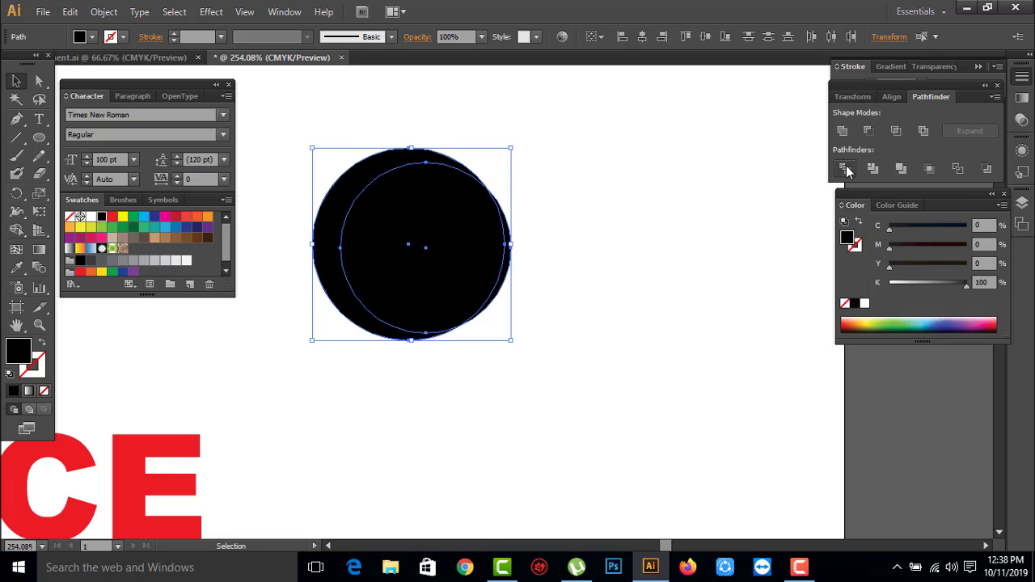
pyautogui.click(845, 168)
pyautogui.rightClick(495, 257)
pyautogui.click(534, 344)
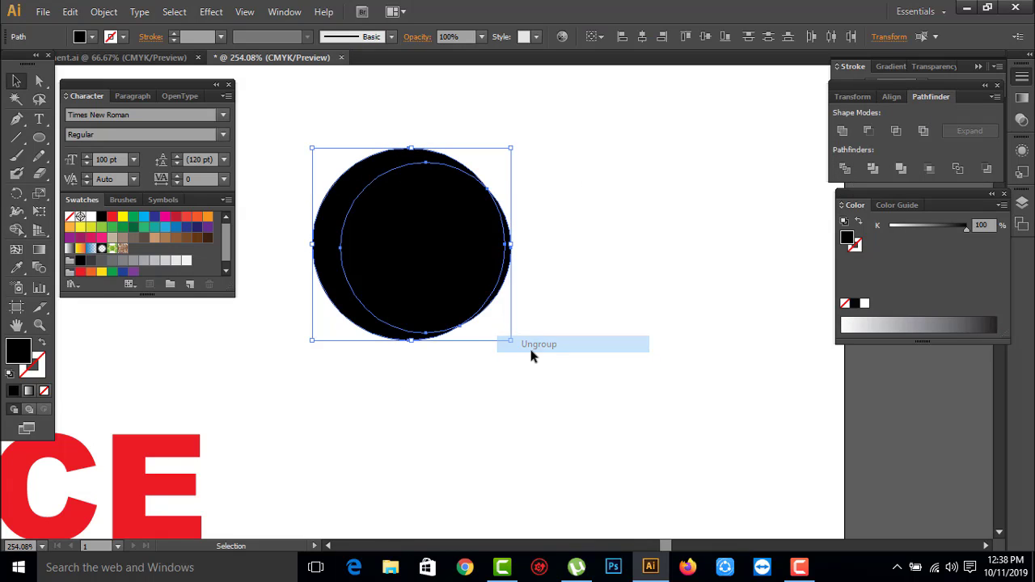
pyautogui.click(462, 282)
pyautogui.press('Delete')
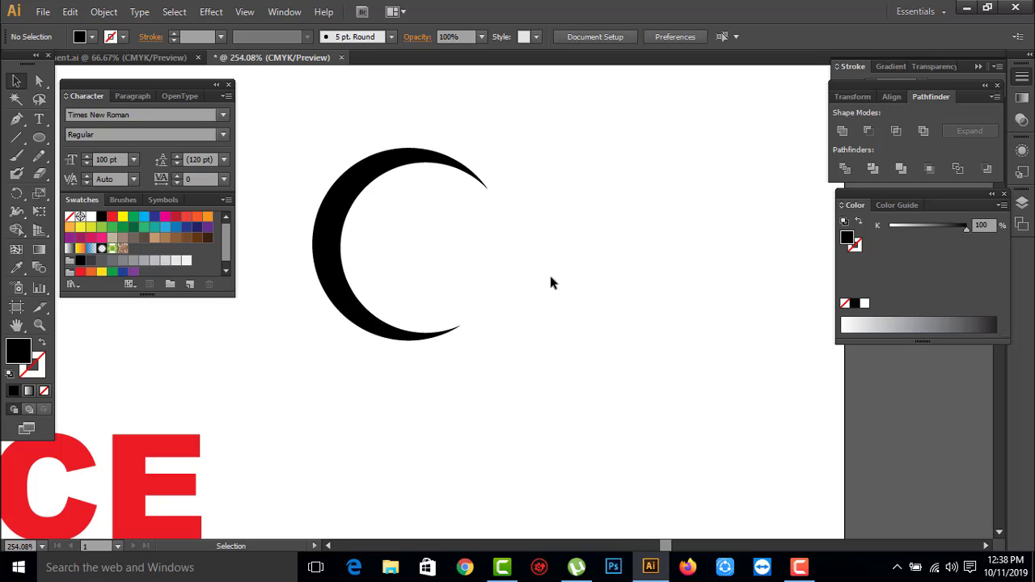
# Step: Dismiss the save prompt and undo the crescent cut, restoring the two circles
pyautogui.scroll(-3, 450, 259)
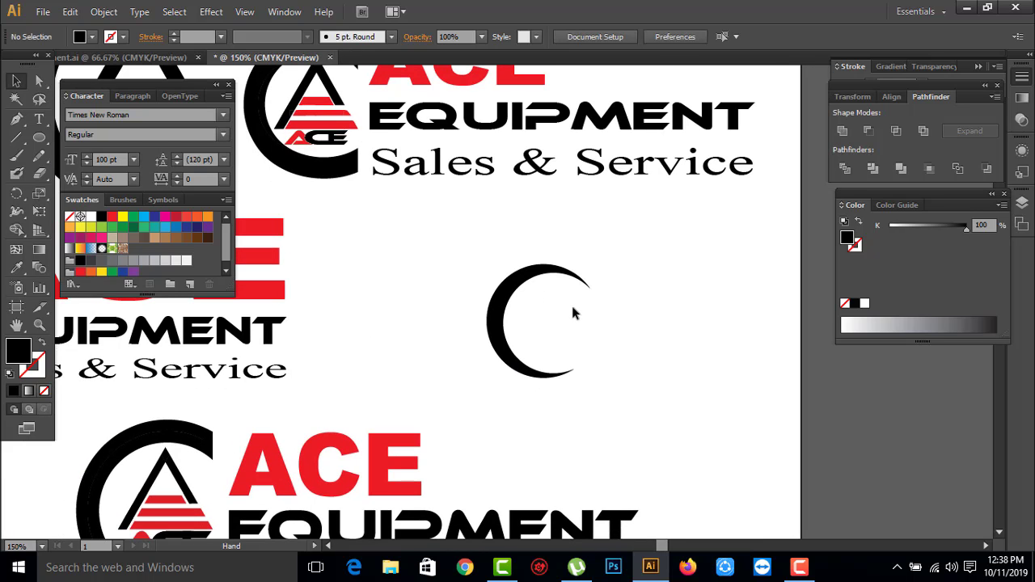
pyautogui.press('a')
pyautogui.click(601, 327)
pyautogui.hotkey('ctrl', 's')
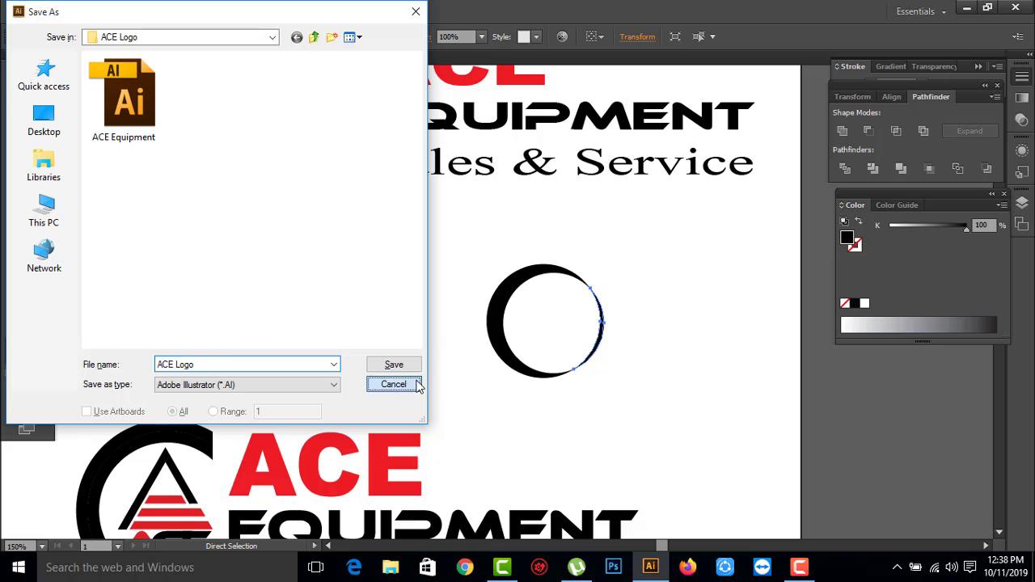
pyautogui.click(393, 383)
pyautogui.hotkey('ctrl', 'z')
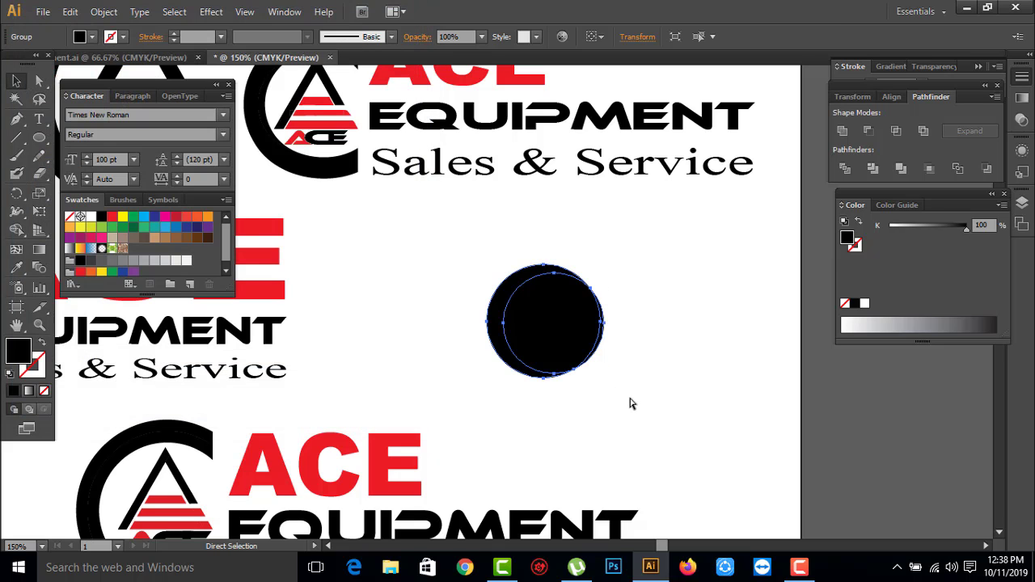
pyautogui.moveTo(632, 397); pyautogui.dragTo(516, 180)
pyautogui.click(671, 356)
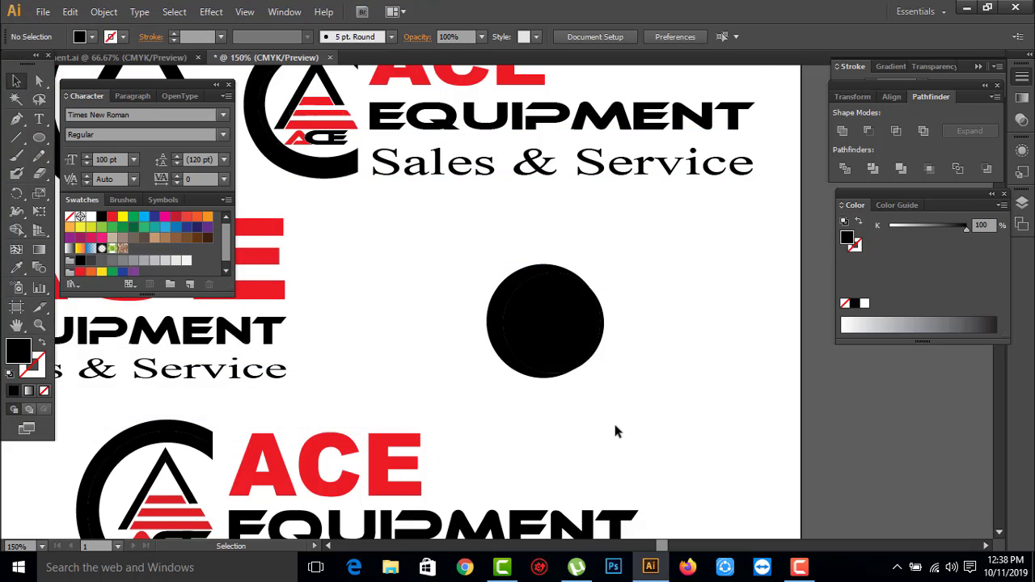
# Step: Ungroup the two circles and centre them vertically on each other
pyautogui.click(548, 328)
pyautogui.rightClick(544, 336)
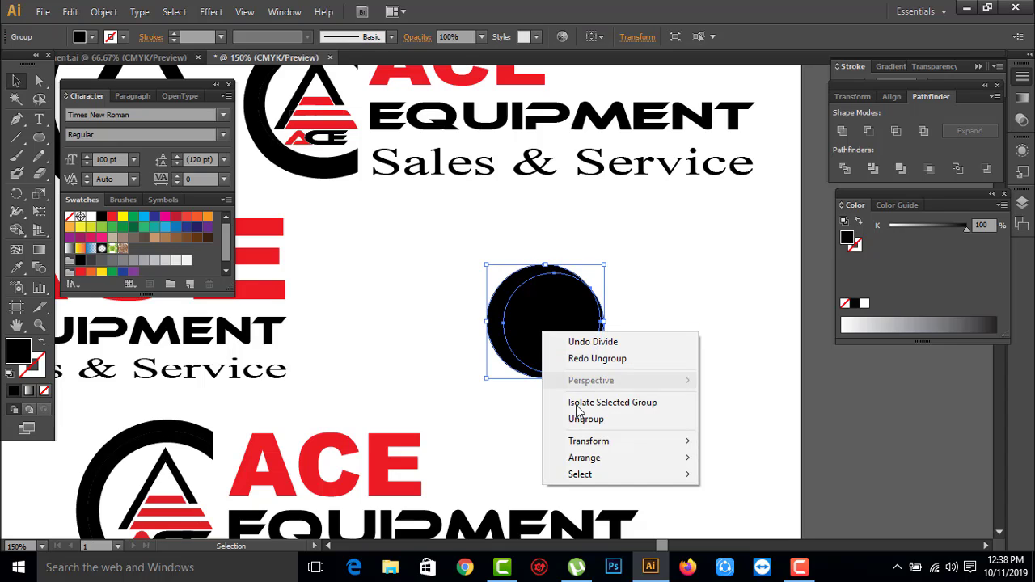
pyautogui.click(570, 414)
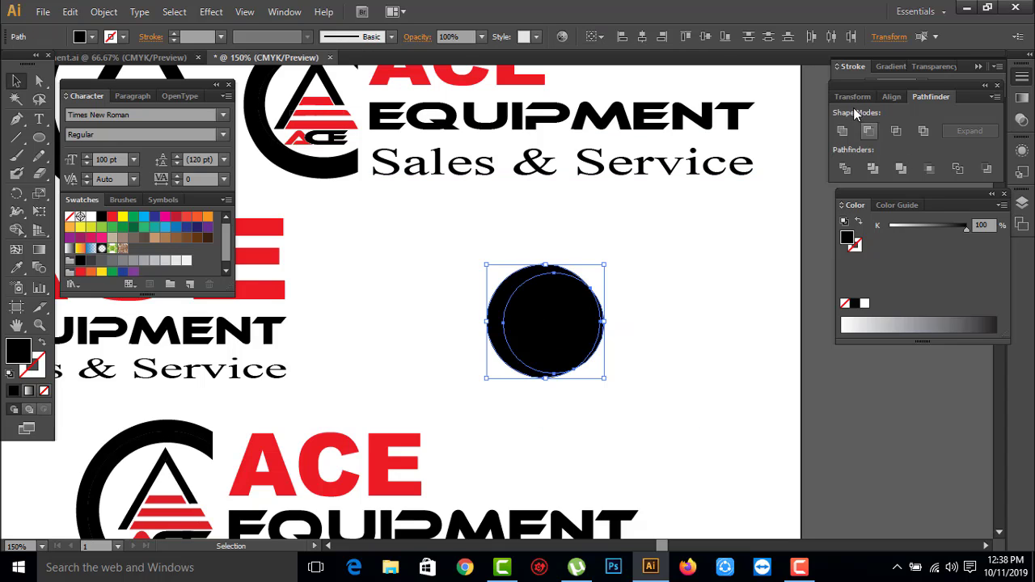
pyautogui.click(889, 98)
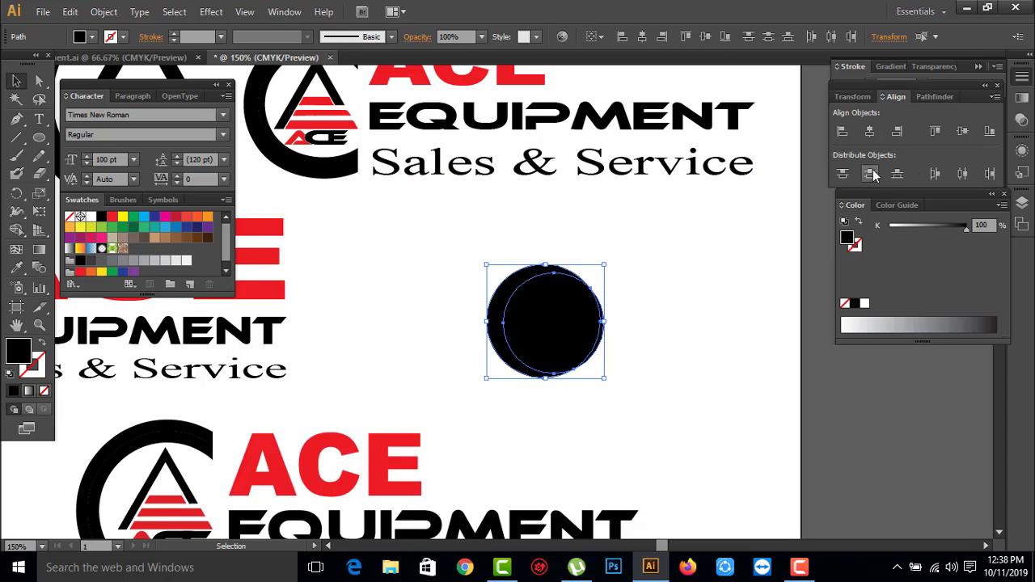
pyautogui.click(962, 131)
pyautogui.click(737, 346)
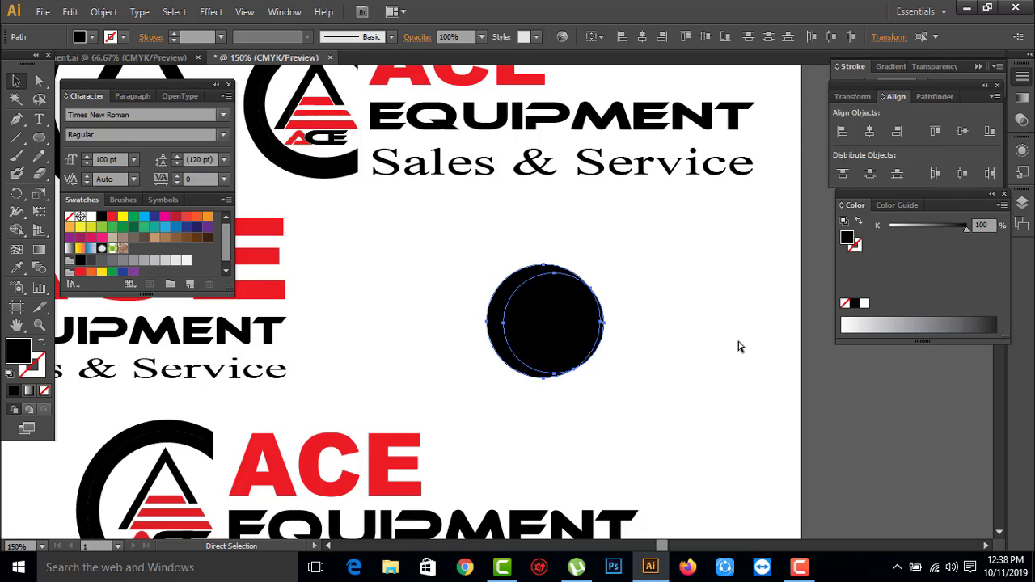
# Step: Undo the front circle's last nudge and reselect the front circle alone
pyautogui.press('a')
pyautogui.hotkey('ctrl', 'z')
pyautogui.press('v')
pyautogui.click(653, 374)
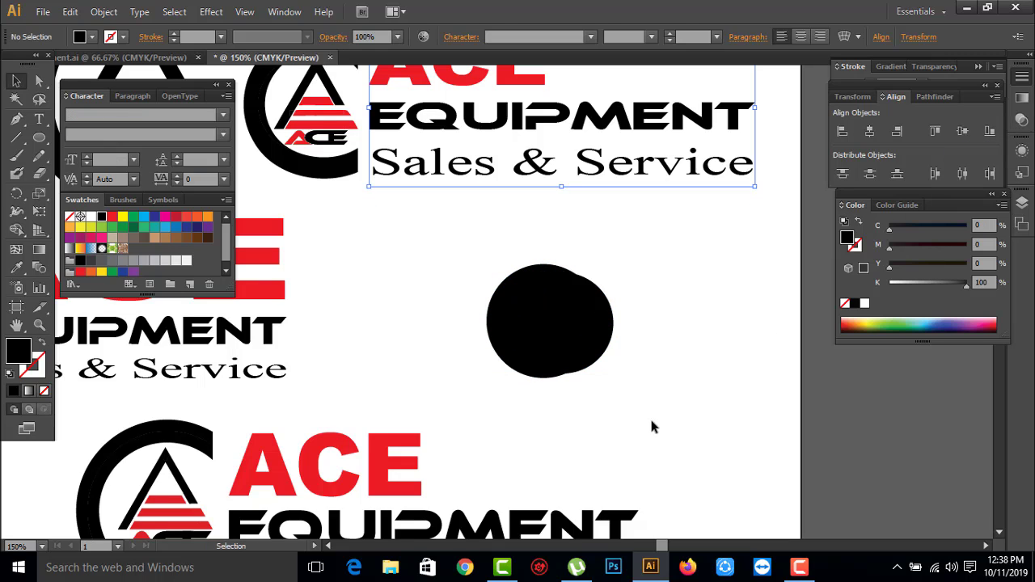
pyautogui.moveTo(650, 415); pyautogui.dragTo(444, 348)
pyautogui.click(643, 404)
pyautogui.click(584, 332)
pyautogui.rightClick(584, 332)
pyautogui.click(639, 461)
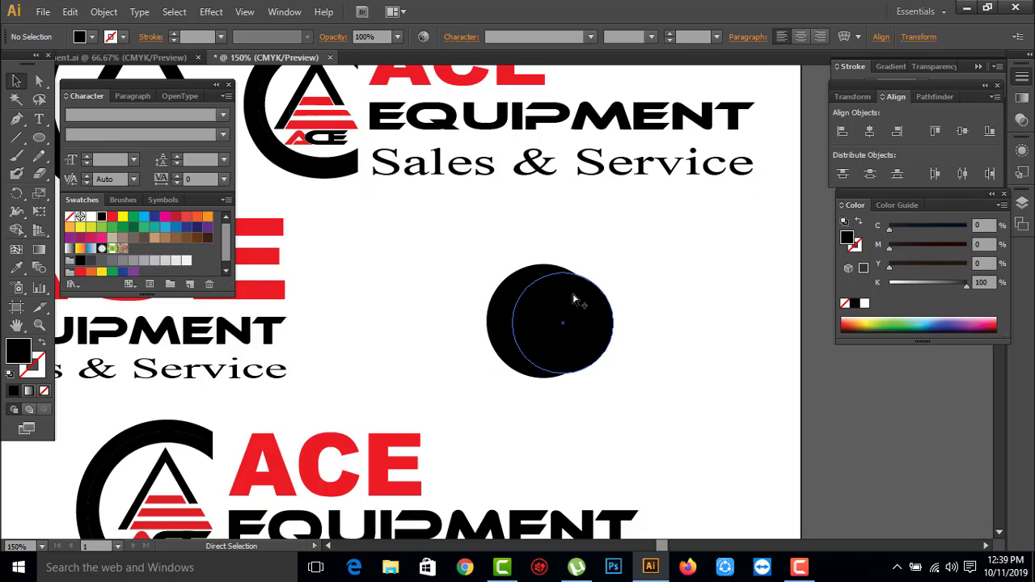
# Step: Move the C logo and its text up above the artboard
pyautogui.hotkey('ctrl', '-')
pyautogui.hotkey('ctrl', '-')
pyautogui.moveTo(667, 352); pyautogui.dragTo(486, 249)
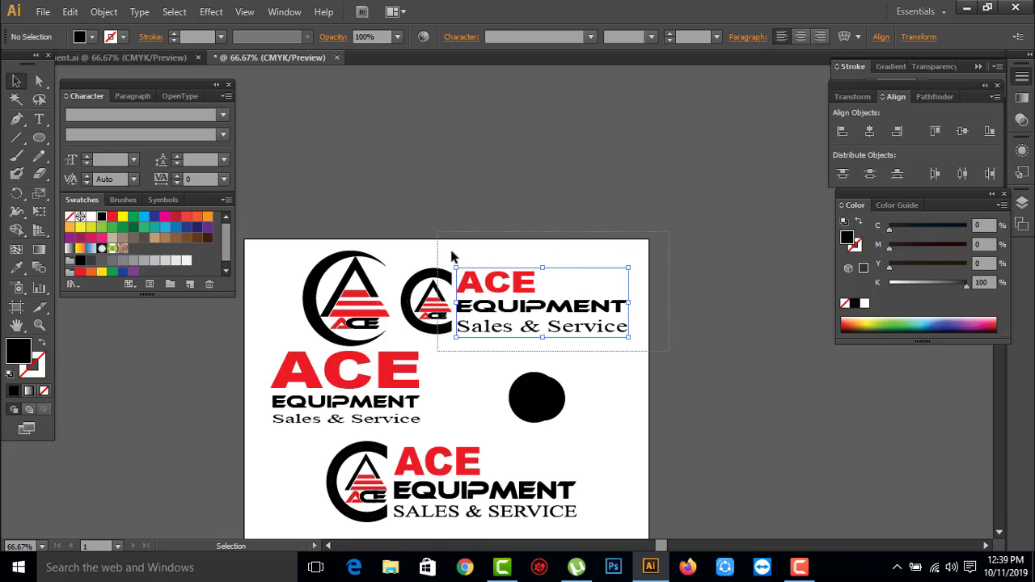
pyautogui.moveTo(517, 292); pyautogui.dragTo(518, 230)
pyautogui.click(502, 368)
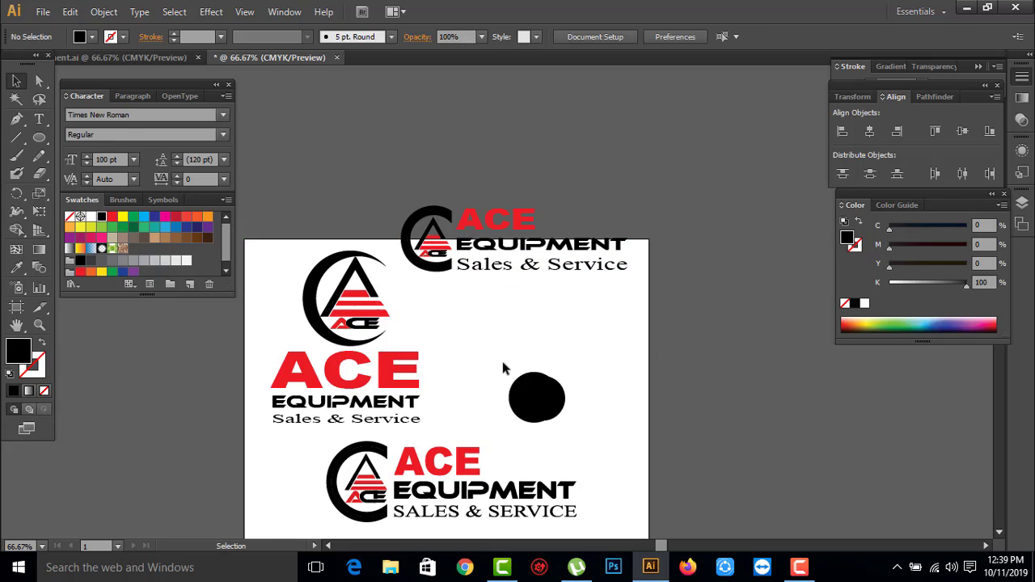
# Step: Shift the front circle slightly left over the back circle
pyautogui.moveTo(608, 433); pyautogui.dragTo(608, 434)
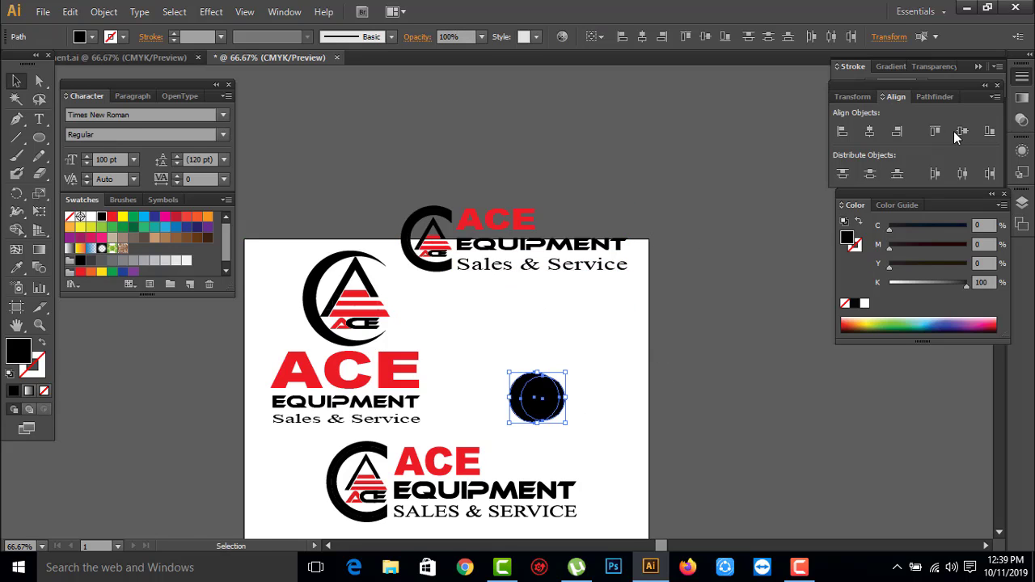
pyautogui.moveTo(485, 336); pyautogui.dragTo(602, 469)
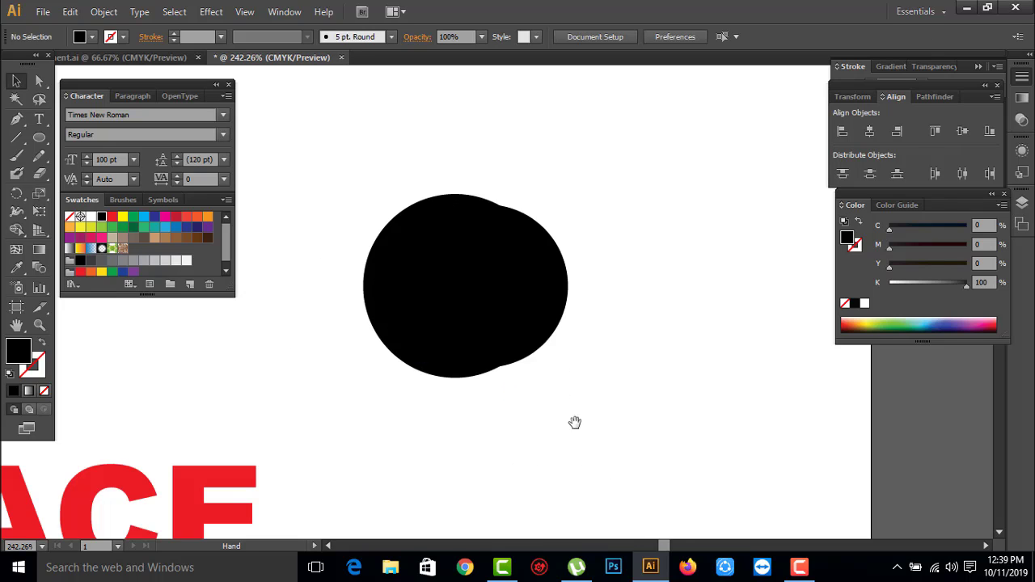
pyautogui.press('Delete')
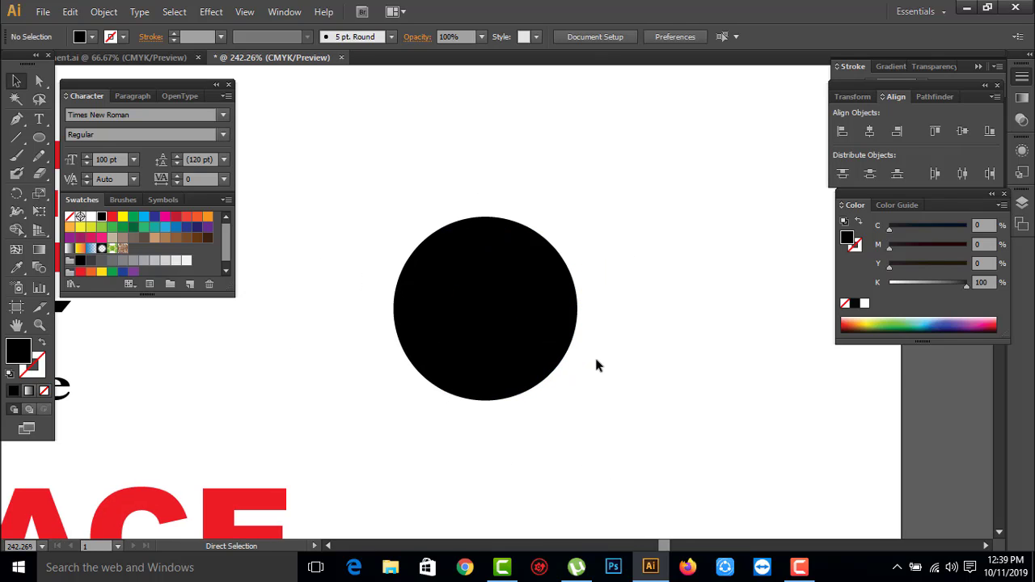
pyautogui.hotkey('ctrl', 'z')
pyautogui.moveTo(636, 432); pyautogui.dragTo(301, 131)
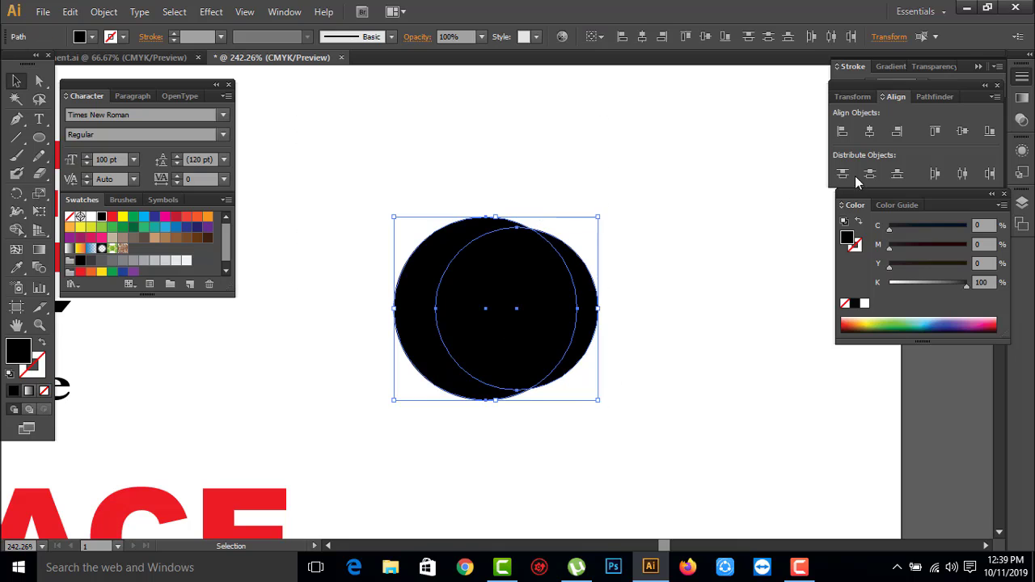
pyautogui.click(672, 405)
pyautogui.click(514, 341)
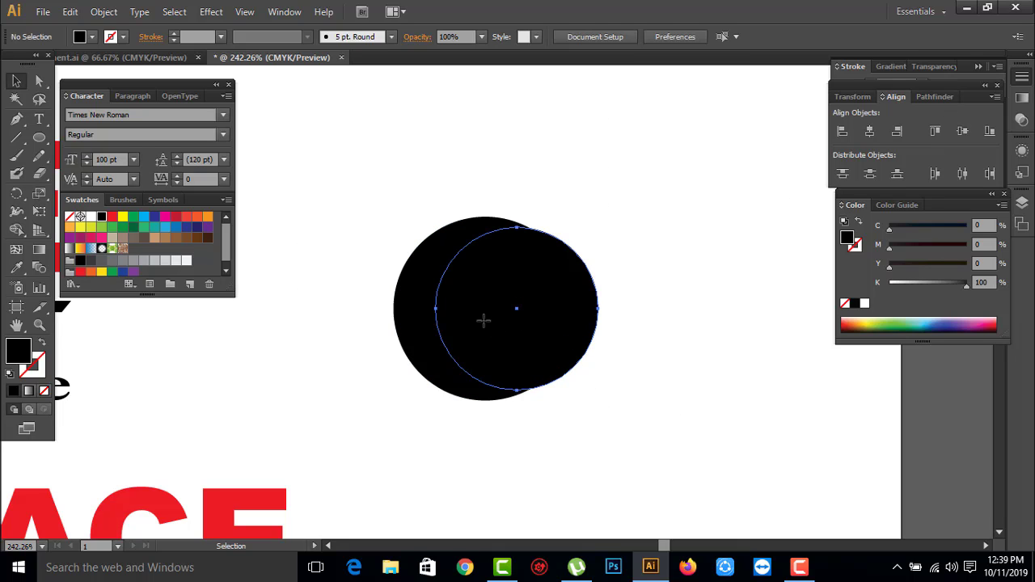
pyautogui.moveTo(519, 327); pyautogui.dragTo(506, 328)
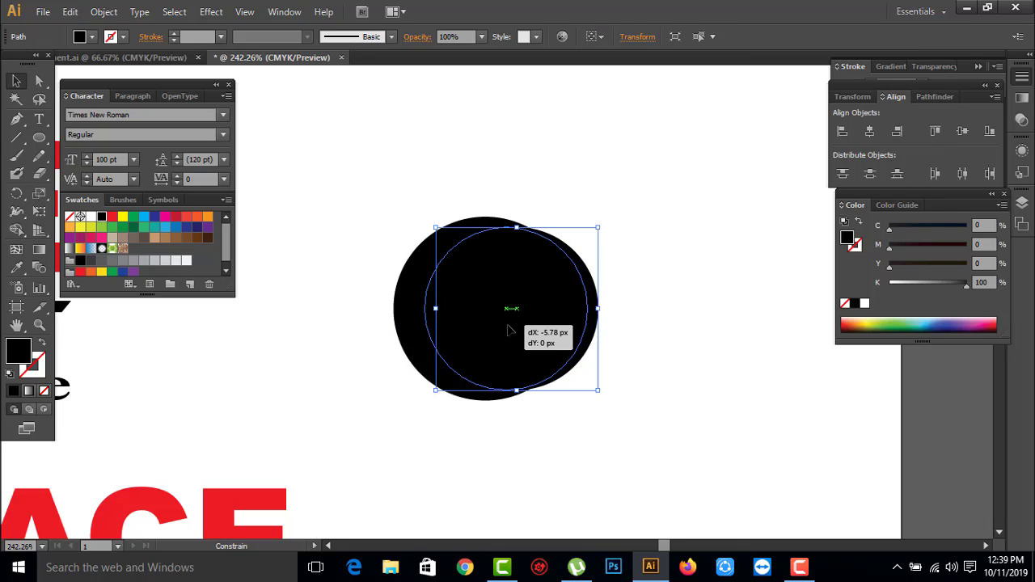
pyautogui.click(612, 392)
# Step: Divide the overlapping circles again, ungroup, and delete the inner piece, leaving a thick crescent
pyautogui.click(443, 239)
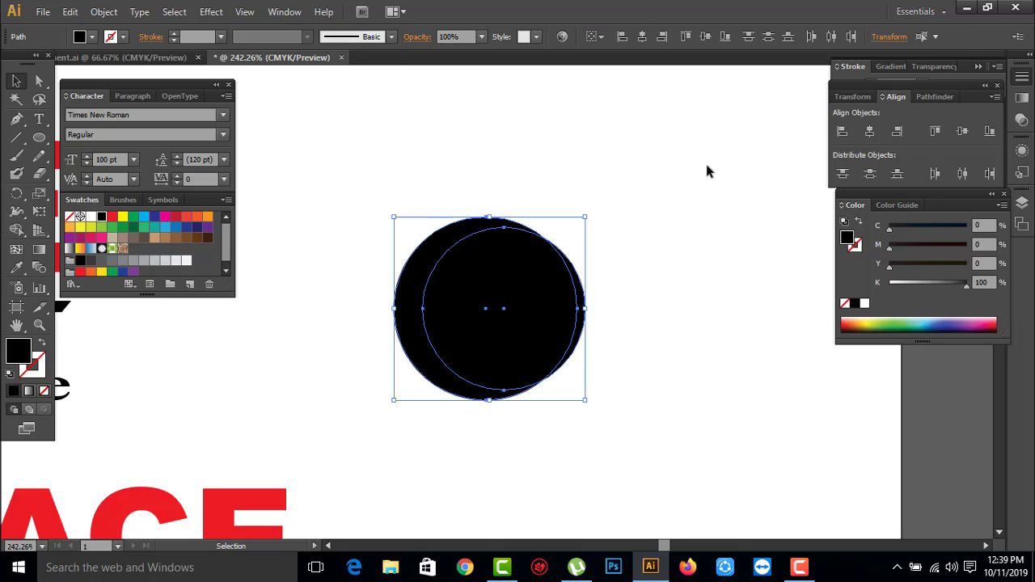
pyautogui.click(932, 98)
pyautogui.click(844, 169)
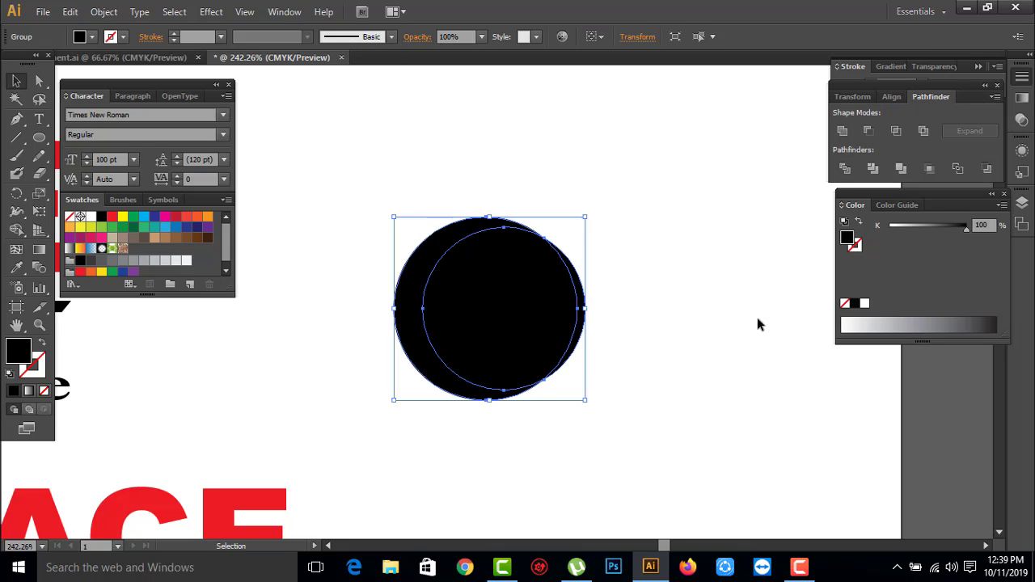
pyautogui.click(718, 372)
pyautogui.click(497, 324)
pyautogui.rightClick(493, 323)
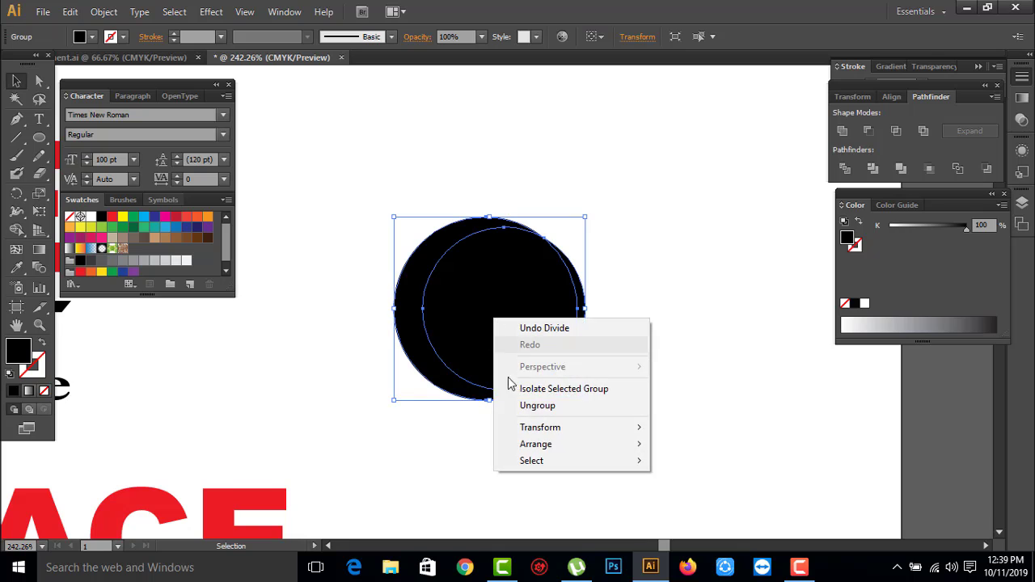
pyautogui.click(520, 407)
pyautogui.click(520, 316)
pyautogui.press('Delete')
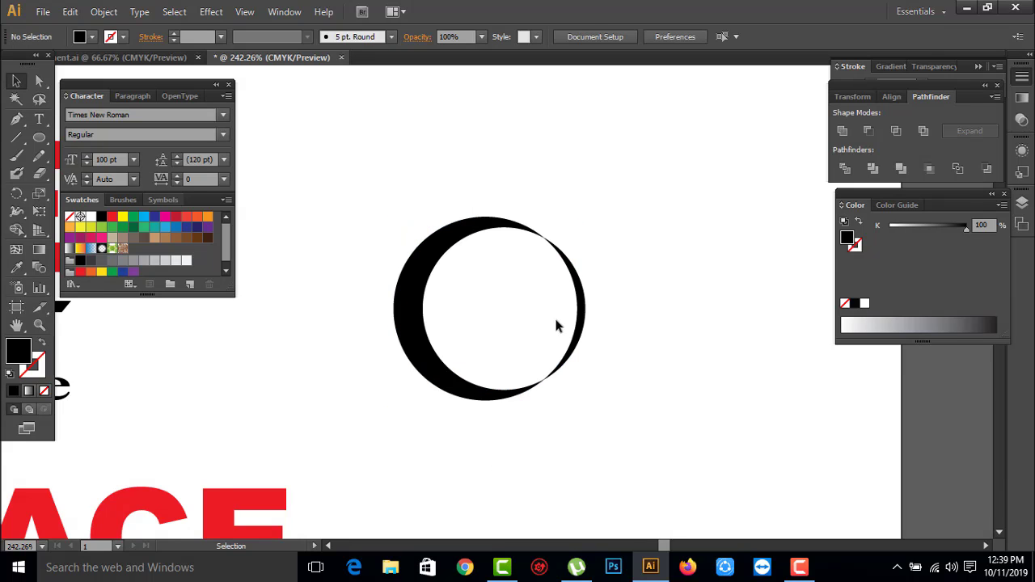
# Step: Delete the thin leftover sliver on the right so only the crescent remains
pyautogui.click(584, 323)
pyautogui.press('Delete')
pyautogui.keyDown('ctrl'); pyautogui.keyDown('alt'); pyautogui.click(436, 321); pyautogui.keyUp('alt'); pyautogui.keyUp('ctrl')
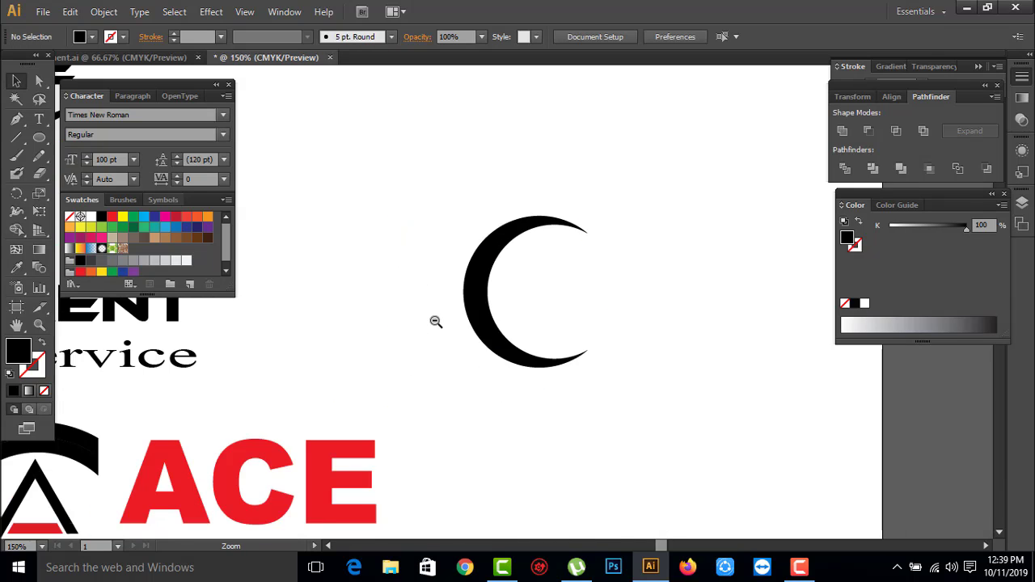
pyautogui.keyDown('ctrl'); pyautogui.keyDown('alt'); pyautogui.click(474, 316); pyautogui.keyUp('alt'); pyautogui.keyUp('ctrl')
pyautogui.moveTo(491, 273); pyautogui.dragTo(482, 315)
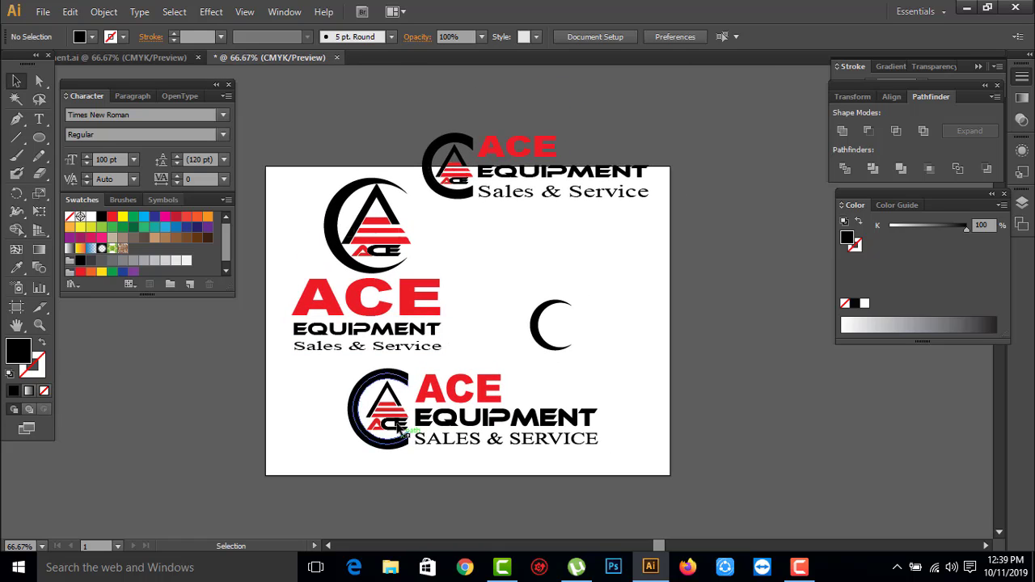
pyautogui.scroll(3, 453, 397)
pyautogui.scroll(2, 418, 397)
pyautogui.hscroll(1, 418, 397)
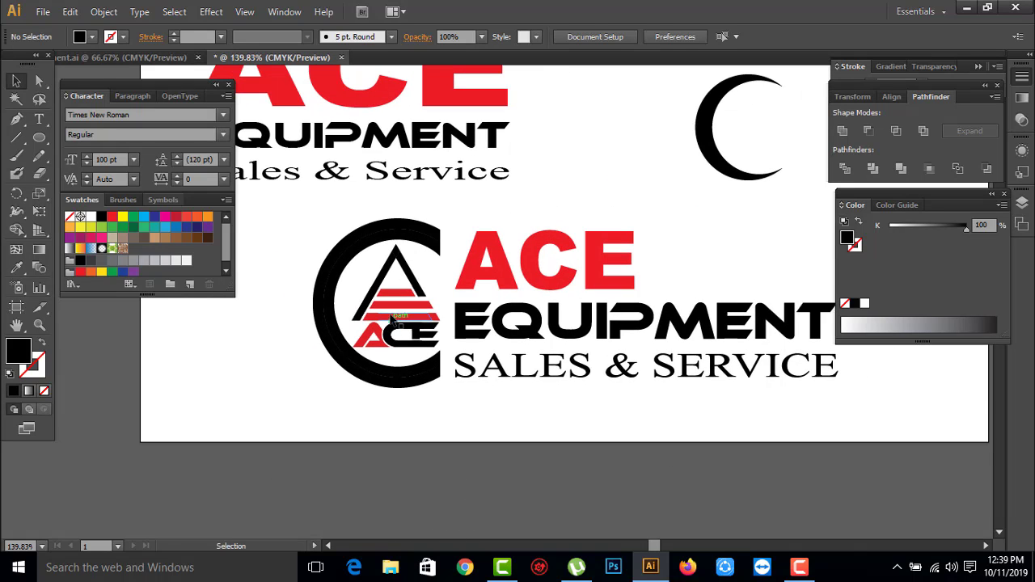
# Step: Move the triangle group from the bottom logo over to the new crescent
pyautogui.click(388, 302)
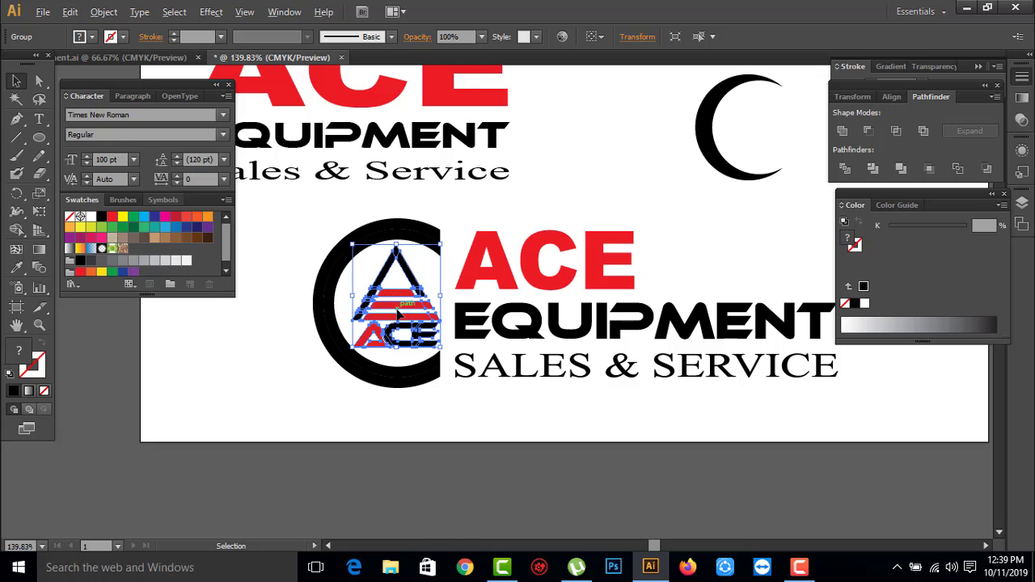
pyautogui.moveTo(398, 314); pyautogui.dragTo(735, 234)
pyautogui.moveTo(725, 271)
pyautogui.mouseDown()
pyautogui.moveTo(453, 338)
pyautogui.moveTo(536, 253)
pyautogui.mouseUp()
pyautogui.moveTo(388, 158); pyautogui.dragTo(644, 344)
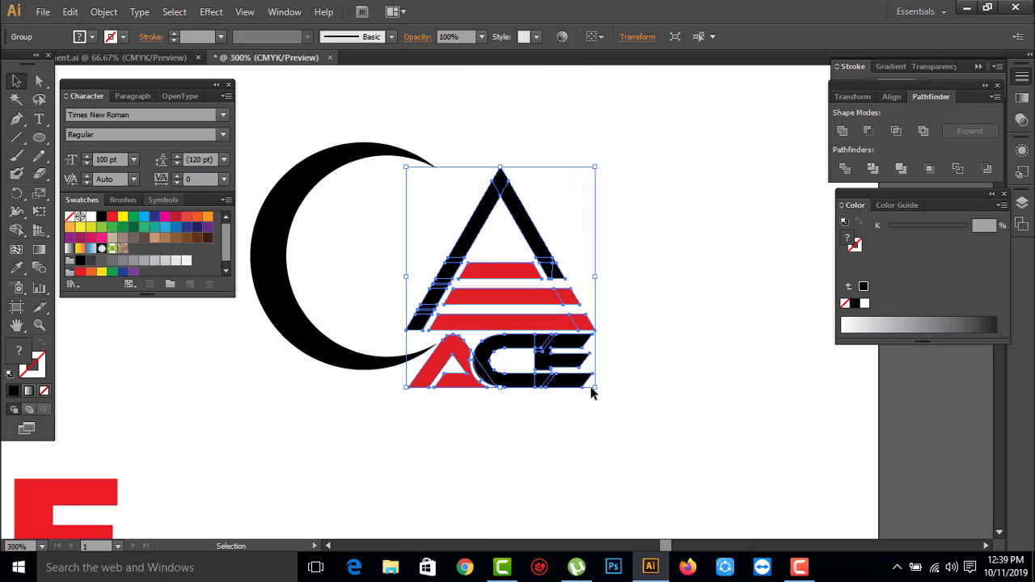
# Step: Scale and nudge the triangle group until it fits inside the crescent's curve
pyautogui.moveTo(595, 389); pyautogui.dragTo(564, 349)
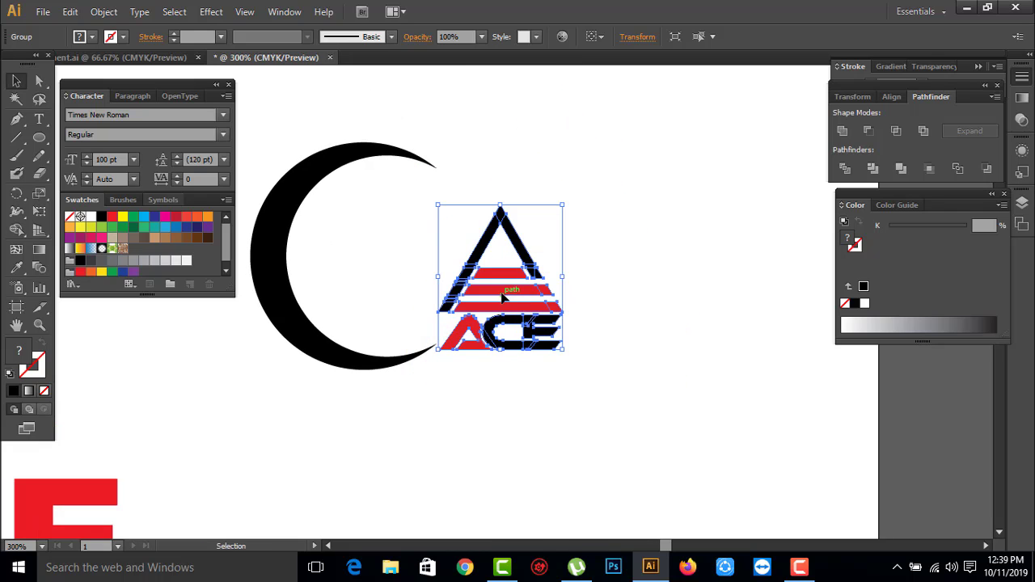
pyautogui.moveTo(493, 278)
pyautogui.mouseDown()
pyautogui.moveTo(414, 272)
pyautogui.moveTo(377, 250)
pyautogui.mouseUp()
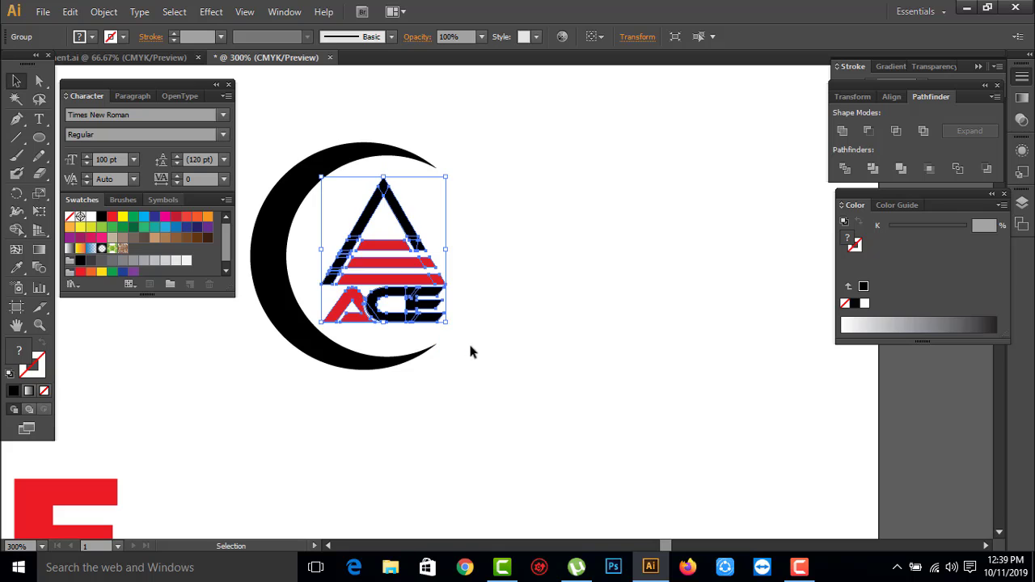
pyautogui.moveTo(446, 322); pyautogui.dragTo(452, 335)
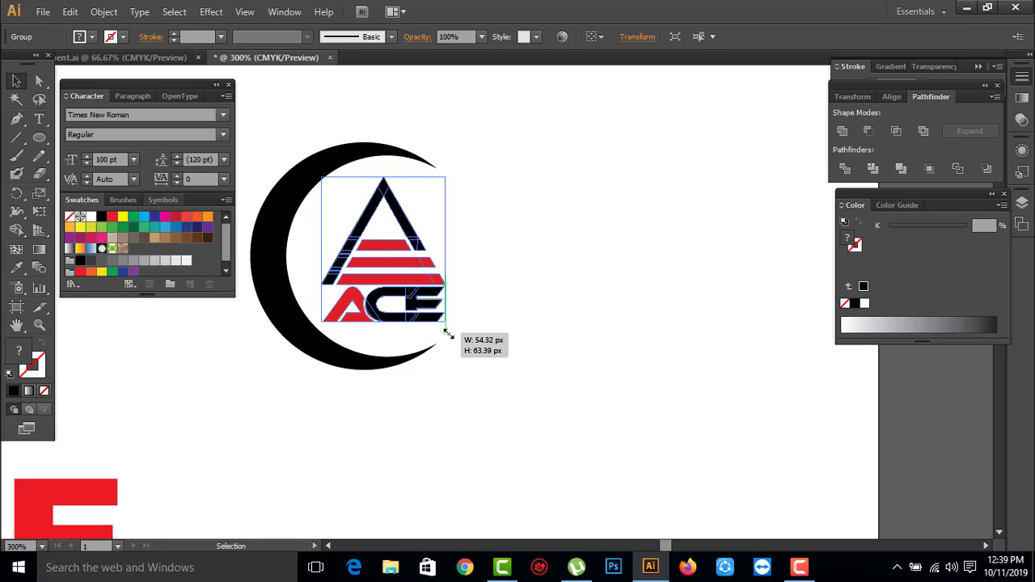
pyautogui.moveTo(451, 335); pyautogui.dragTo(451, 331)
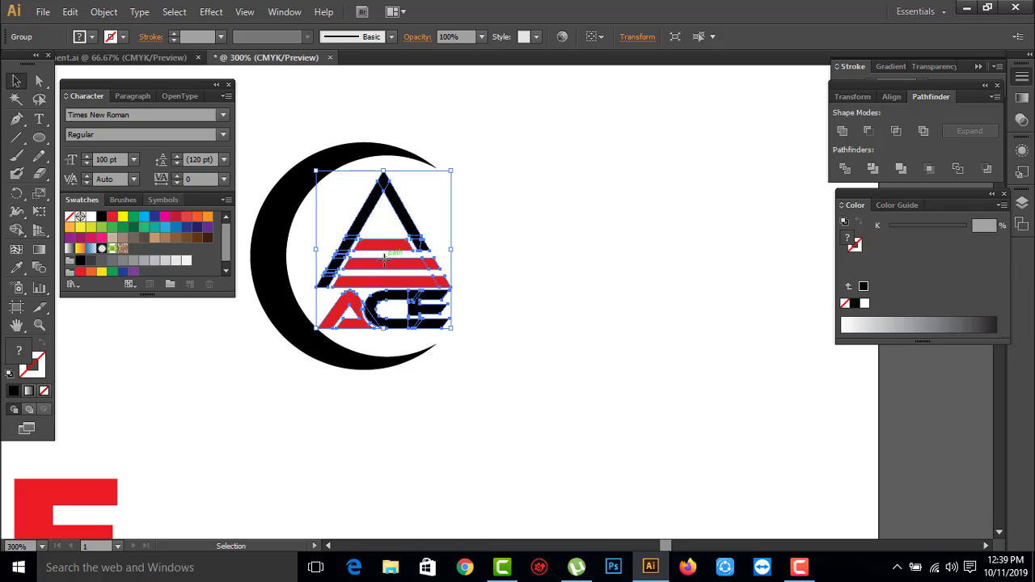
pyautogui.moveTo(384, 257); pyautogui.dragTo(387, 269)
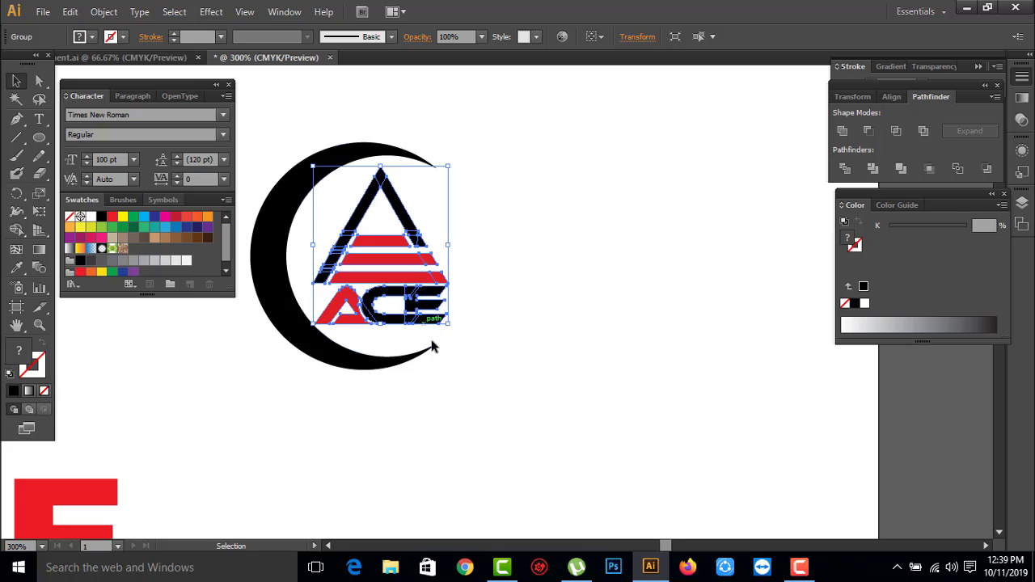
pyautogui.click(416, 405)
# Step: Try vertical and horizontal Align centre on crescent and triangle, then undo it
pyautogui.moveTo(452, 459); pyautogui.dragTo(321, 114)
pyautogui.click(895, 97)
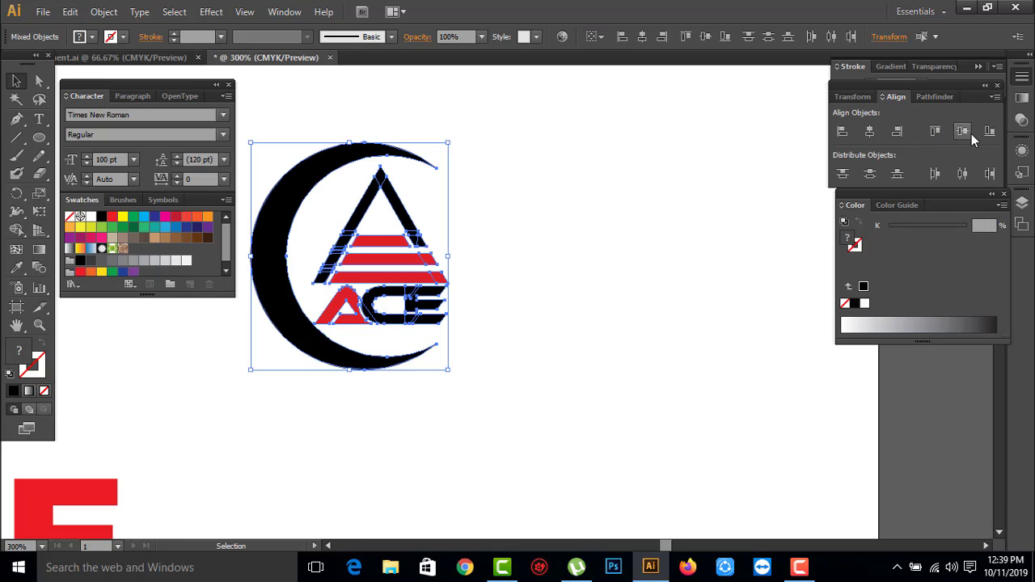
pyautogui.click(966, 133)
pyautogui.click(870, 133)
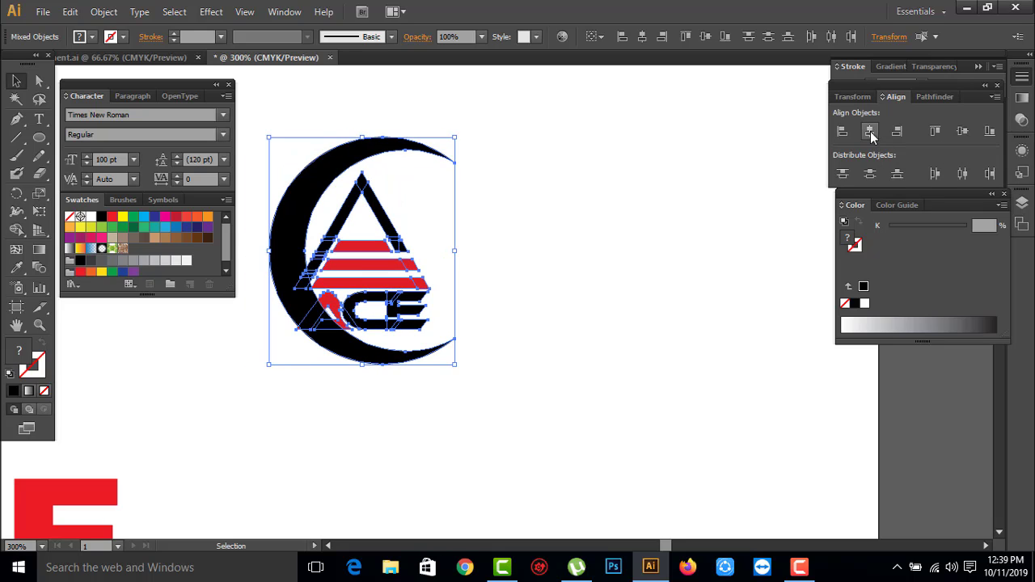
pyautogui.hotkey('ctrl', 'z')
pyautogui.hotkey('ctrl', 'z')
pyautogui.hotkey('ctrl', 'z')
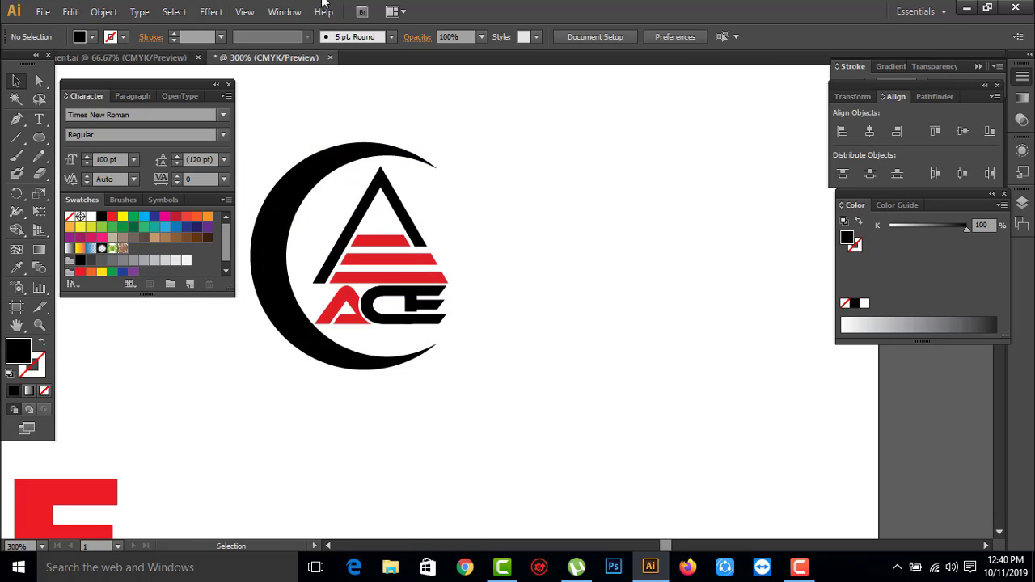
# Step: Scale the ACE triangle group up slightly by its corner handle inside the crescent
pyautogui.click(409, 255)
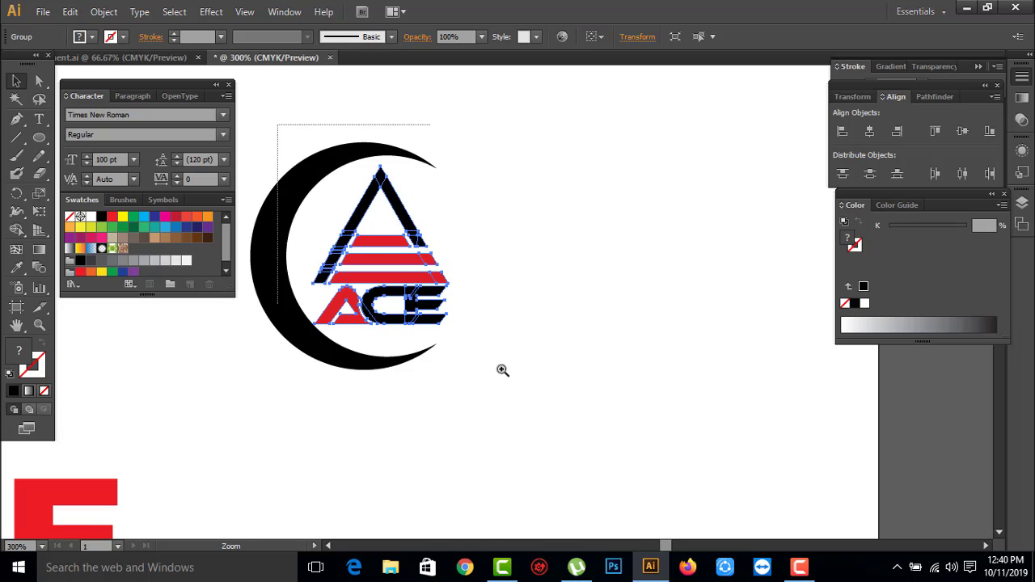
pyautogui.moveTo(503, 369); pyautogui.dragTo(379, 228)
pyautogui.click(711, 410)
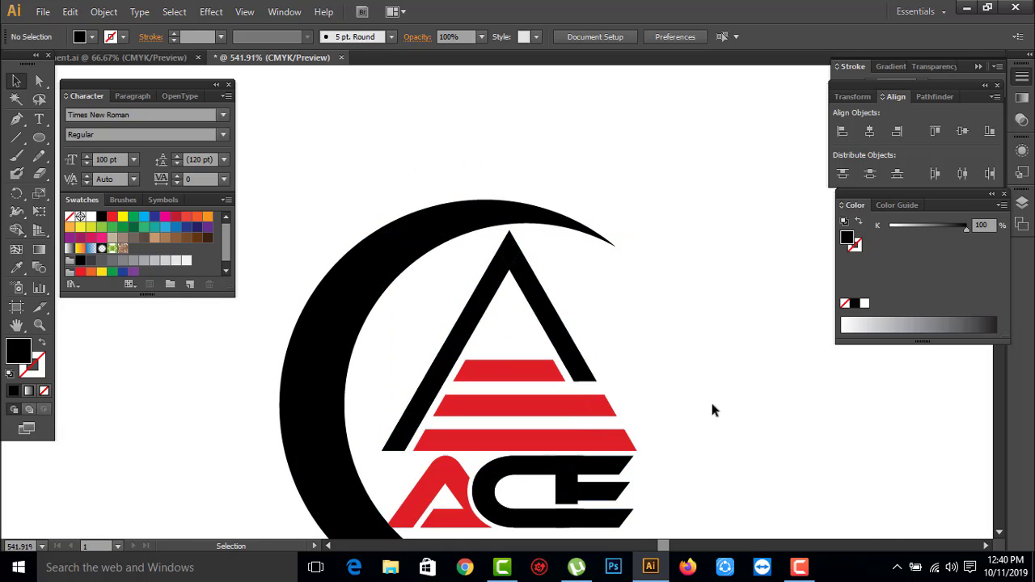
pyautogui.keyDown('ctrl'); pyautogui.keyDown('alt'); pyautogui.click(563, 387); pyautogui.keyUp('alt'); pyautogui.keyUp('ctrl')
pyautogui.click(492, 379)
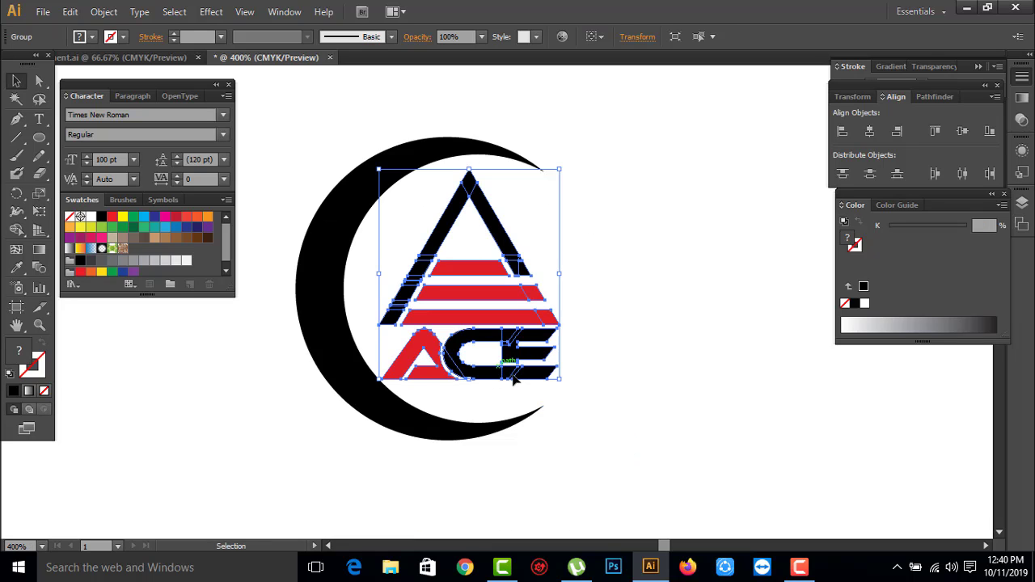
pyautogui.moveTo(412, 166); pyautogui.dragTo(530, 389)
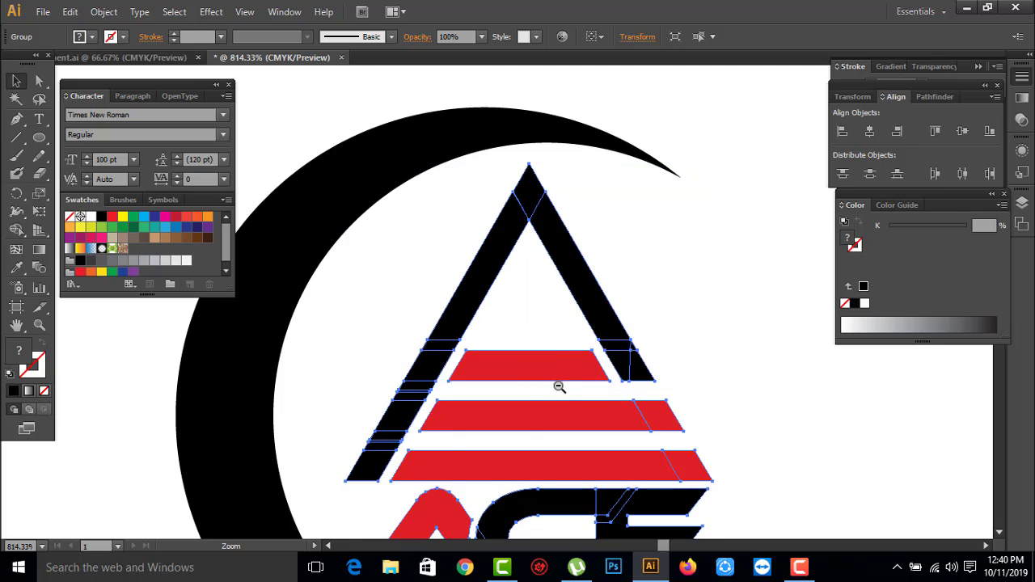
pyautogui.keyDown('ctrl'); pyautogui.keyDown('alt'); pyautogui.click(550, 388); pyautogui.keyUp('alt'); pyautogui.keyUp('ctrl')
pyautogui.keyDown('ctrl'); pyautogui.keyDown('alt'); pyautogui.click(583, 402); pyautogui.keyUp('alt'); pyautogui.keyUp('ctrl')
pyautogui.keyDown('ctrl'); pyautogui.keyDown('alt'); pyautogui.click(631, 412); pyautogui.keyUp('alt'); pyautogui.keyUp('ctrl')
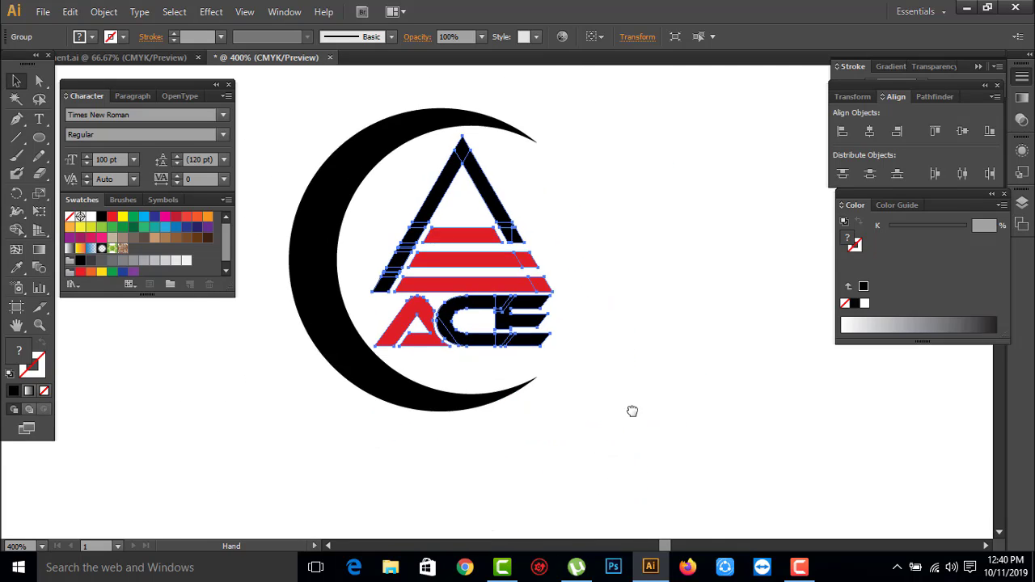
# Step: Marquee-select the small crescent-and-triangle emblem and place it beside the large crescent logo
pyautogui.keyDown('ctrl'); pyautogui.keyDown('alt'); pyautogui.click(535, 358); pyautogui.keyUp('alt'); pyautogui.keyUp('ctrl')
pyautogui.moveTo(569, 341); pyautogui.dragTo(609, 385)
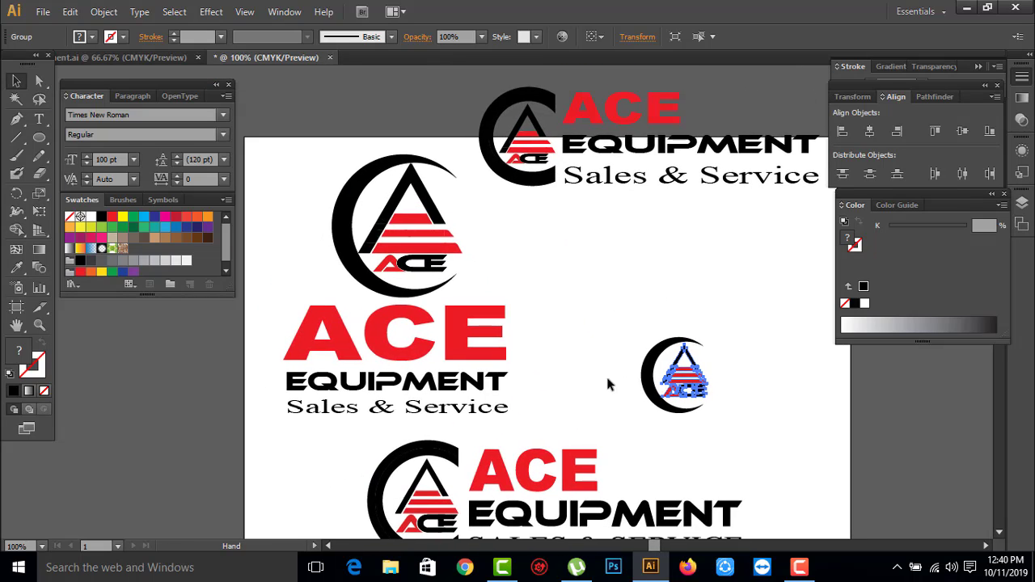
pyautogui.click(788, 451)
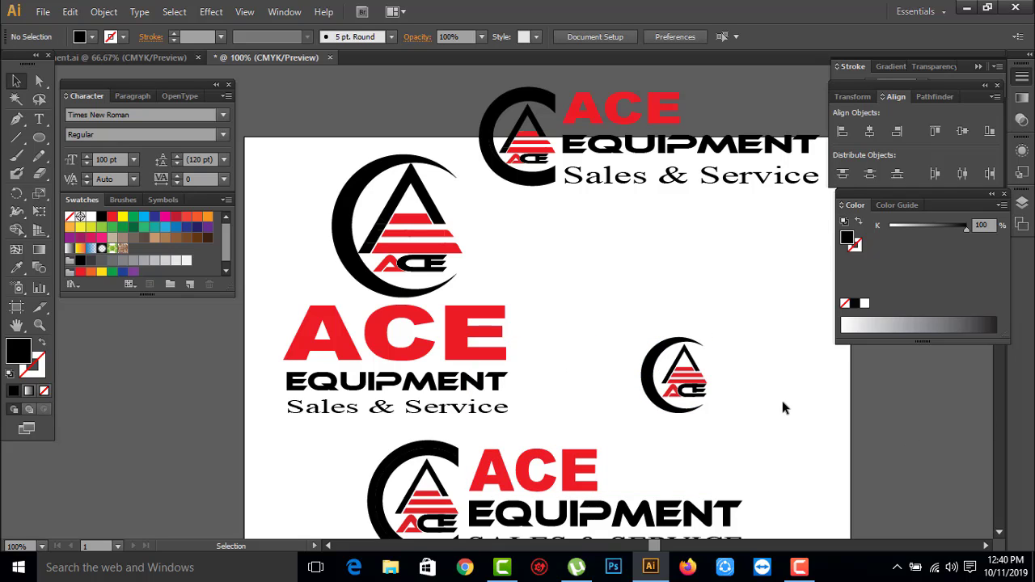
pyautogui.moveTo(781, 423); pyautogui.dragTo(647, 340)
pyautogui.moveTo(709, 398); pyautogui.dragTo(502, 243)
pyautogui.click(598, 360)
pyautogui.keyDown('ctrl'); pyautogui.click(596, 303); pyautogui.keyUp('ctrl')
pyautogui.moveTo(717, 364); pyautogui.dragTo(746, 371)
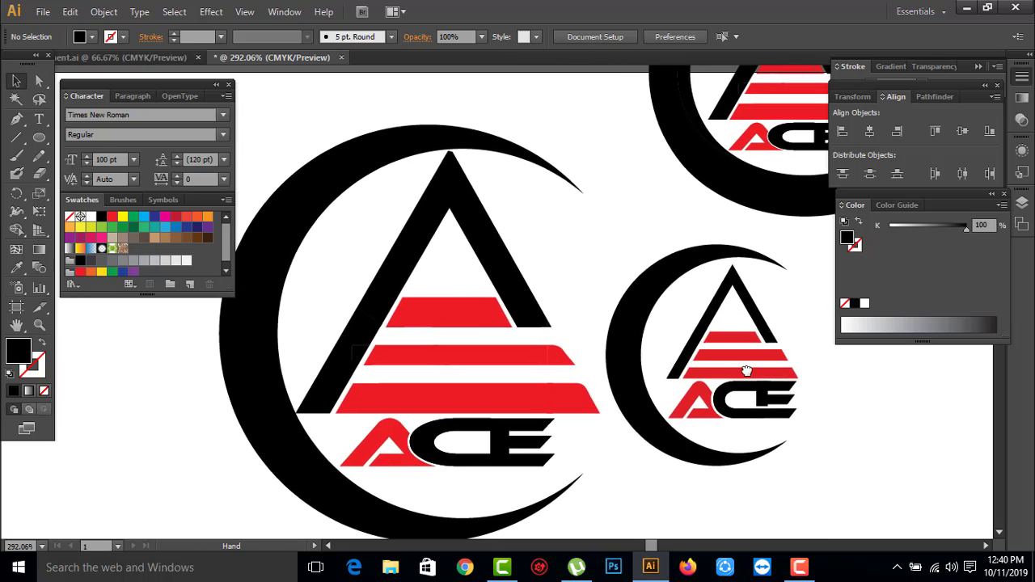
pyautogui.keyDown('ctrl'); pyautogui.keyDown('alt'); pyautogui.click(746, 370); pyautogui.keyUp('alt'); pyautogui.keyUp('ctrl')
pyautogui.keyDown('ctrl'); pyautogui.keyDown('alt'); pyautogui.click(589, 270); pyautogui.keyUp('alt'); pyautogui.keyUp('ctrl')
pyautogui.keyDown('ctrl'); pyautogui.keyDown('alt'); pyautogui.click(598, 293); pyautogui.keyUp('alt'); pyautogui.keyUp('ctrl')
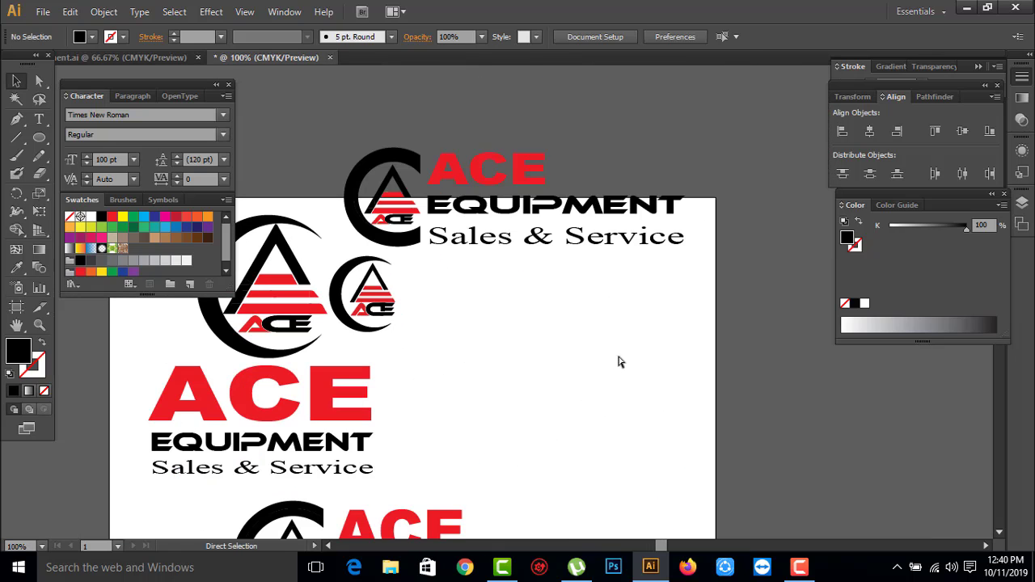